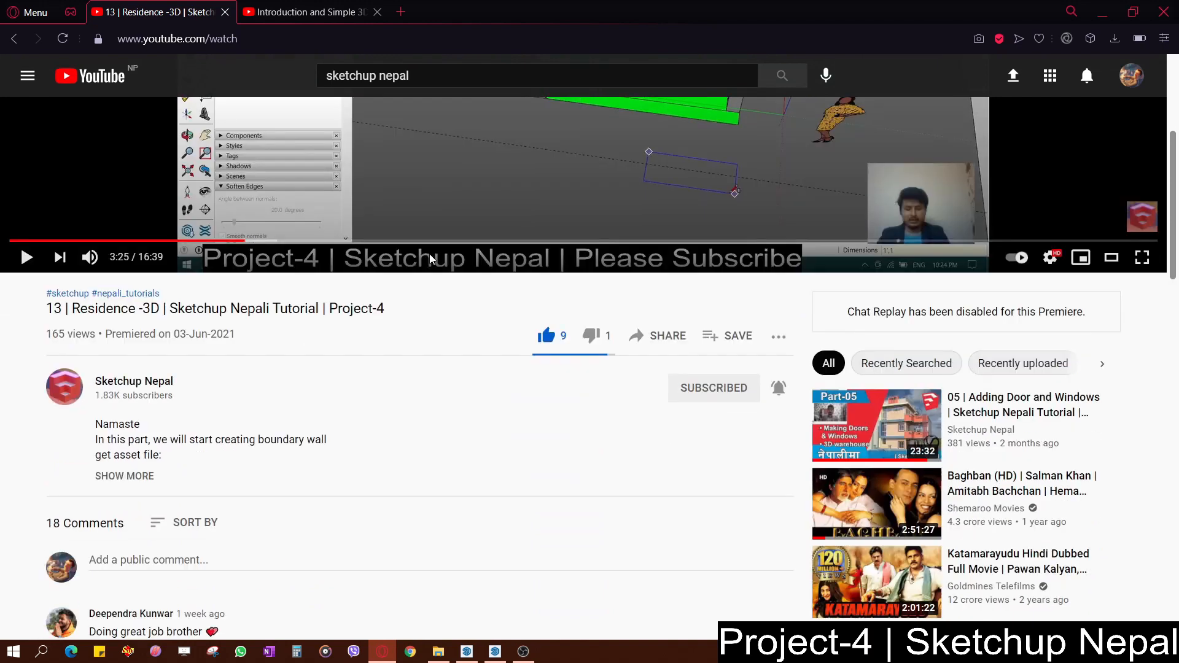
Expand the YouTube tutorial's description to reveal the Google Drive link to the asset file
scroll(433, 261, "down", 3)
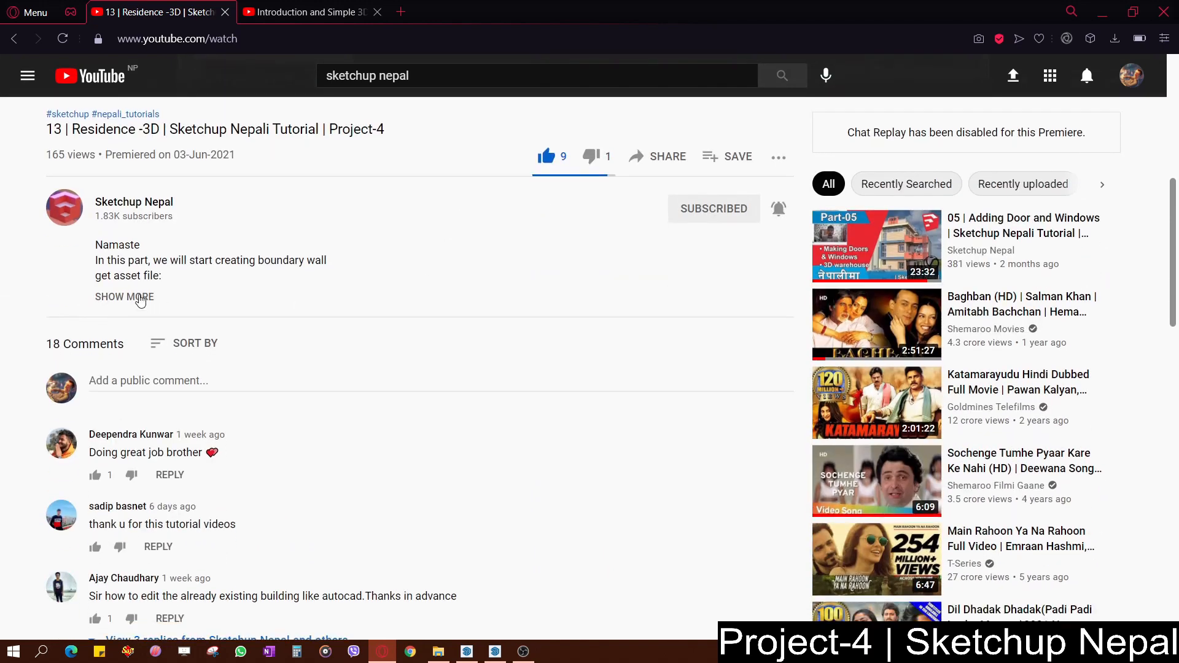
left_click(140, 298)
scroll(184, 299, "down", 2)
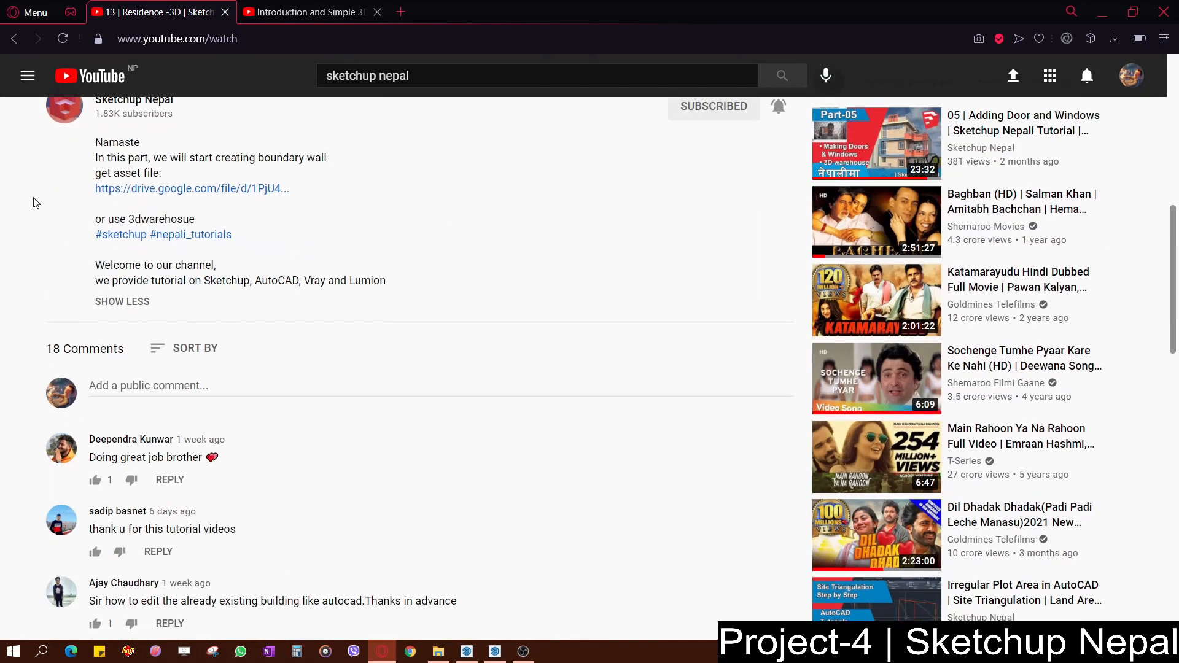
Switch to SketchUp with the 2-part.skp house model and bring the front boundary wall and gate into view
left_click(467, 652)
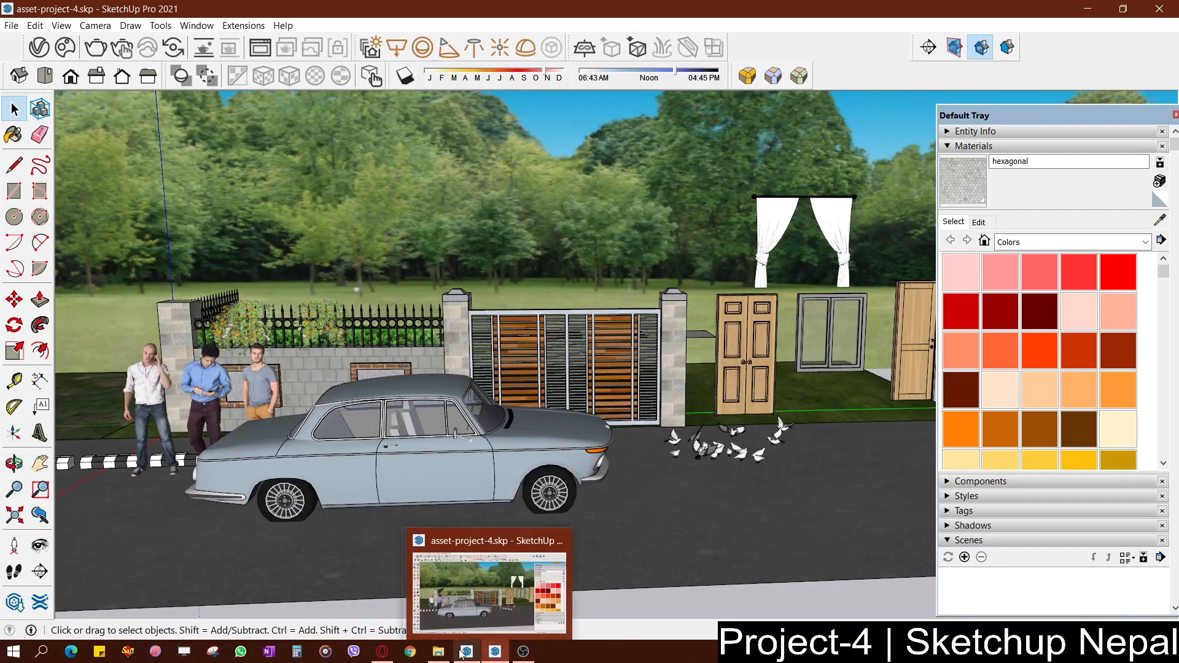
left_click(495, 651)
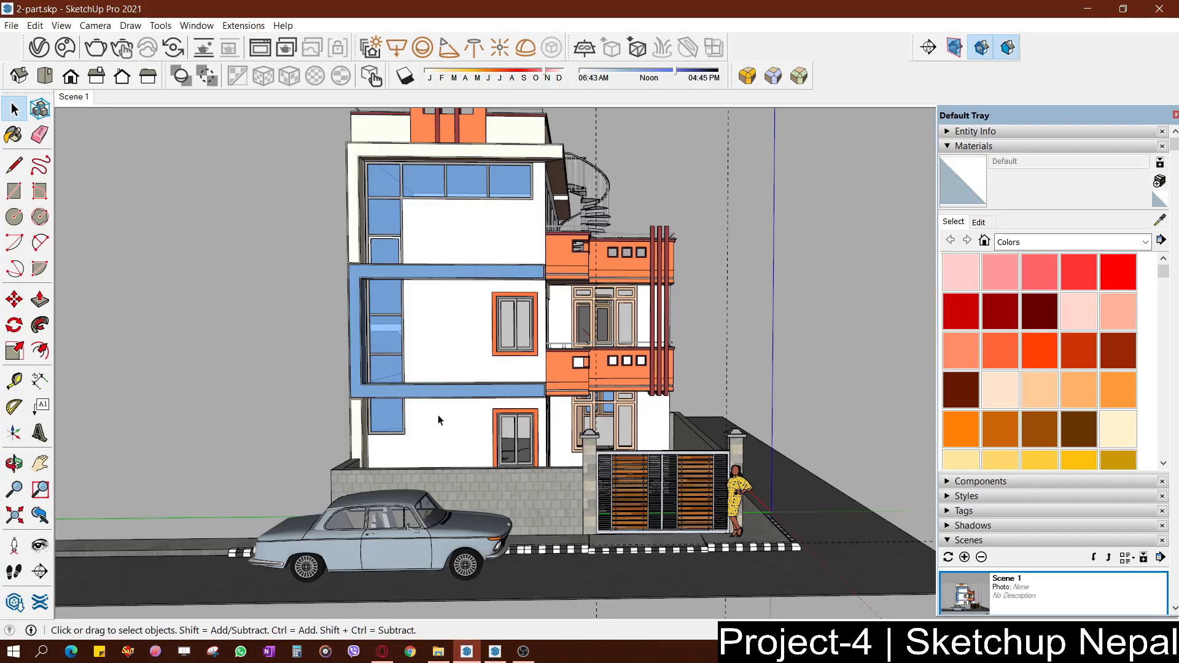
scroll(601, 529, "up", 2)
mouse_move(627, 521)
middle_mouse_down()
mouse_move(645, 532)
mouse_move(626, 439)
mouse_move(521, 482)
middle_mouse_up()
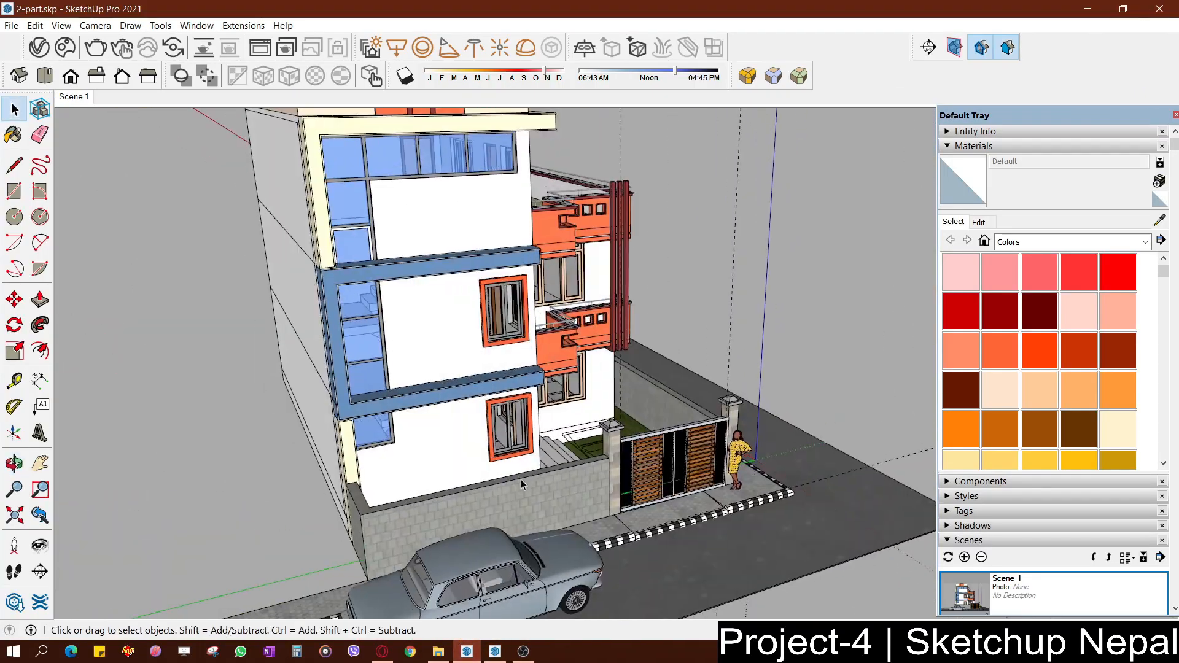
Copy the capped stone gate pillar along the front boundary wall to the wall's far corner
scroll(521, 481, "up", 5)
scroll(684, 392, "up", 1)
left_click(697, 379)
middle_click_drag(681, 412, 638, 375)
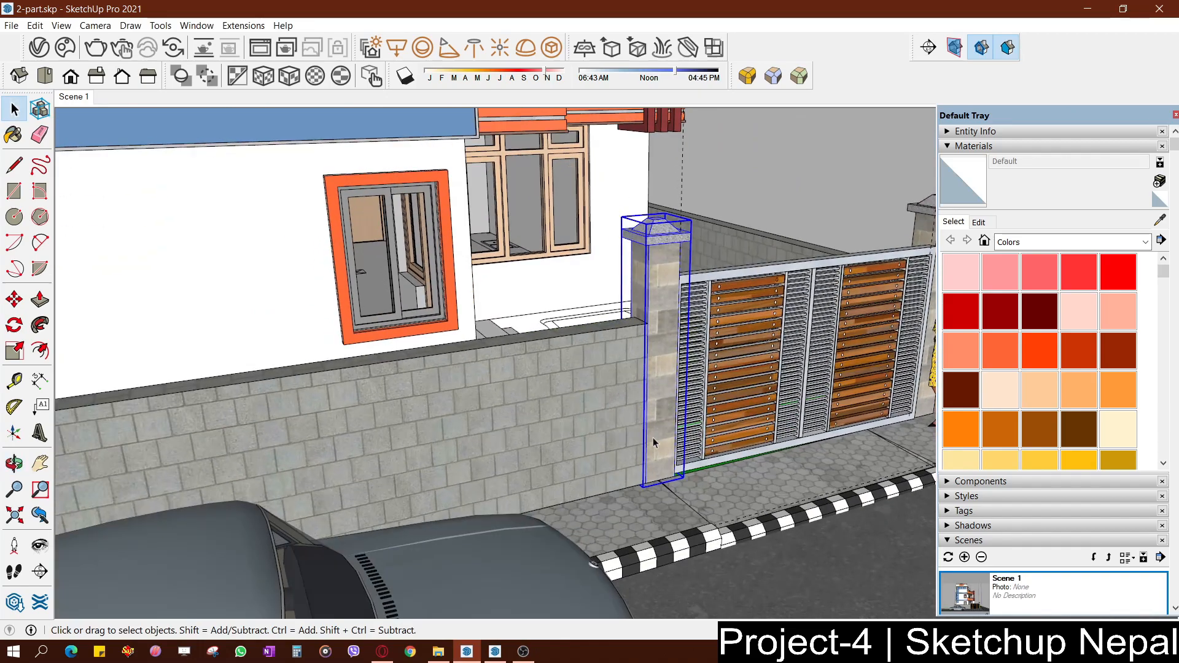
key("m")
left_click(645, 484)
key("ctrl")
middle_click_drag(544, 507, 972, 397, "shift")
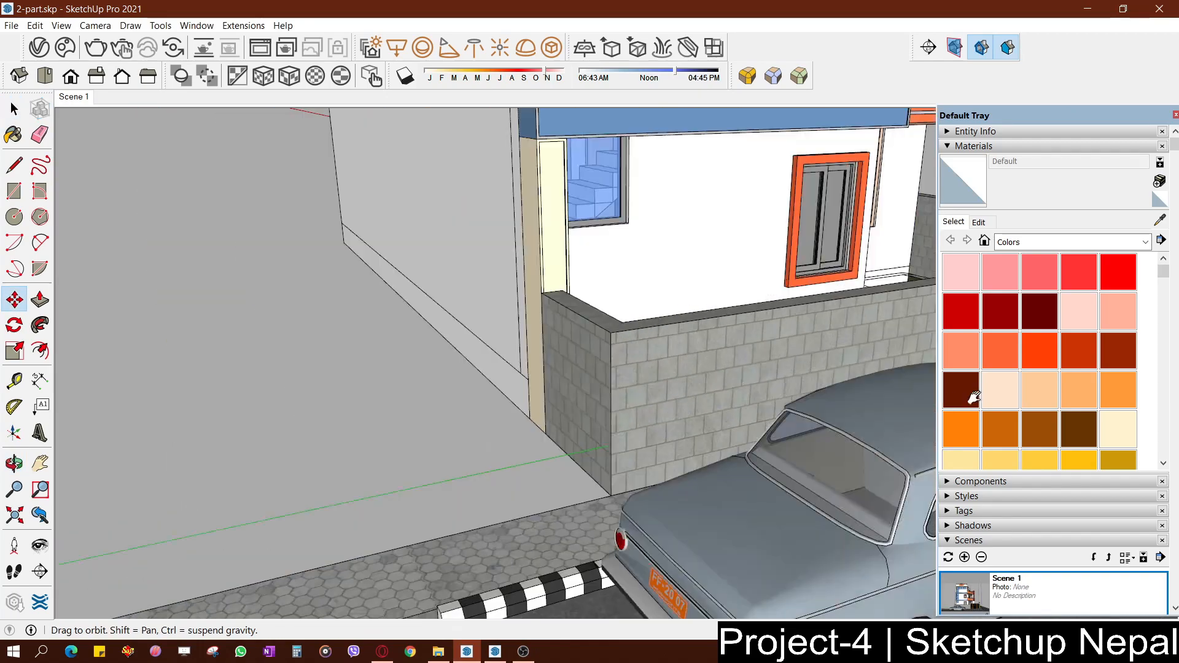
scroll(697, 479, "up", 2)
left_click(697, 478)
scroll(315, 422, "down", 5)
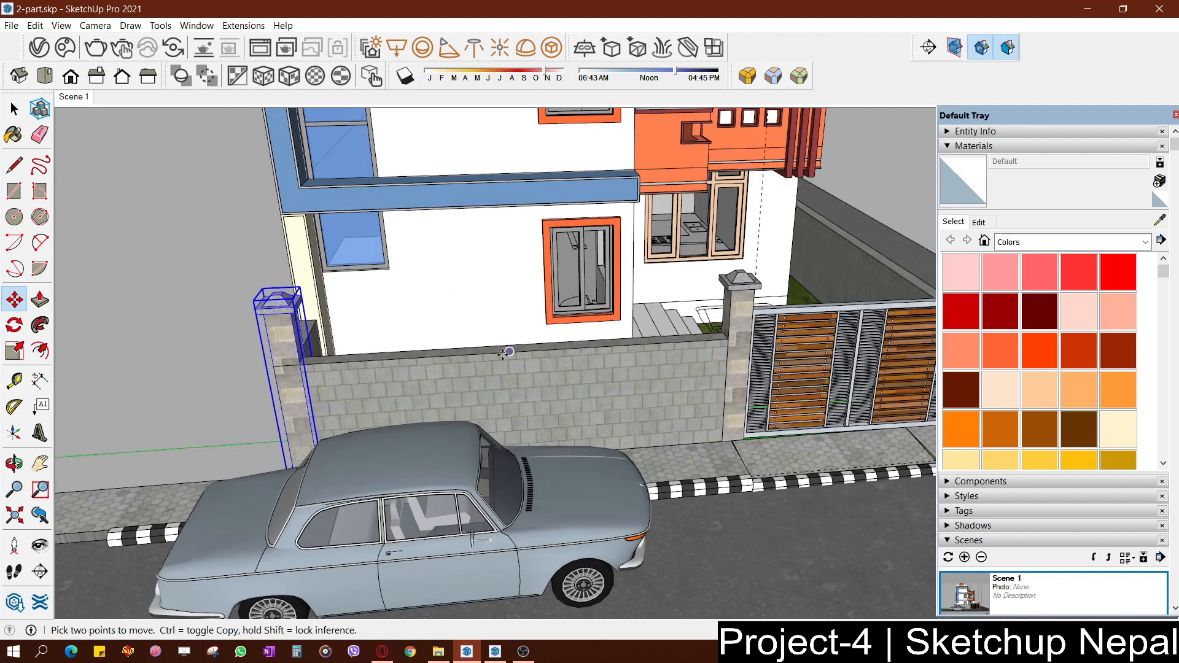
Divide the pillar copy distance with /2 to add a pillar midway along the front wall
scroll(446, 327, "down", 1)
scroll(418, 312, "up", 3)
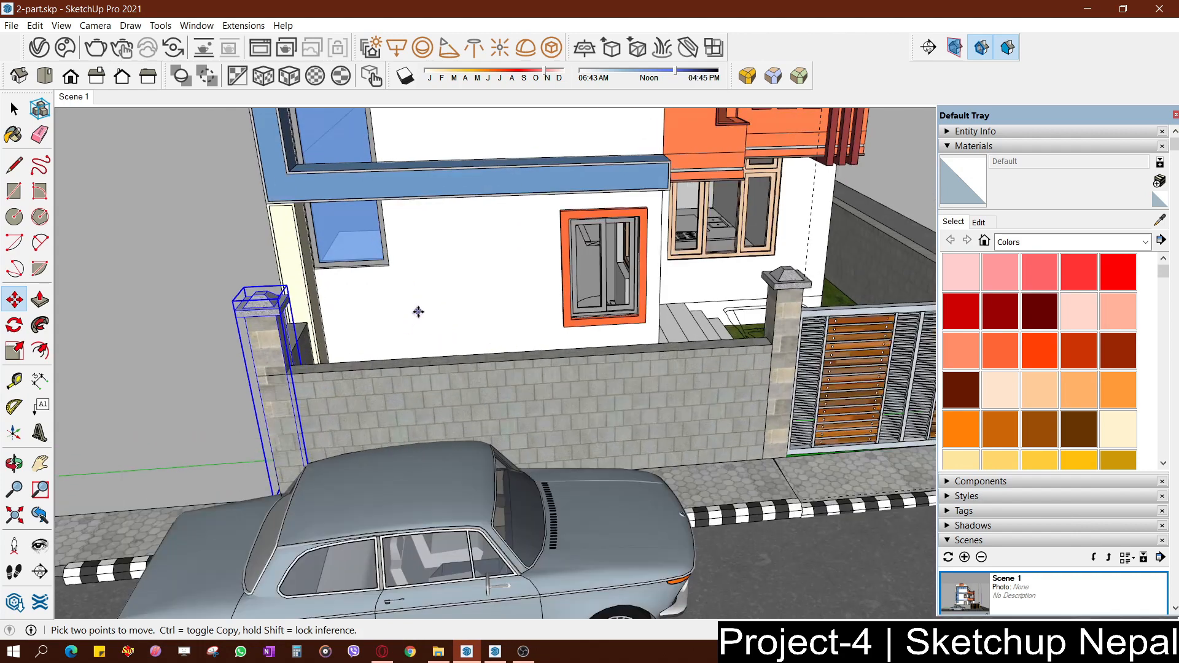
type("/2")
key("Return")
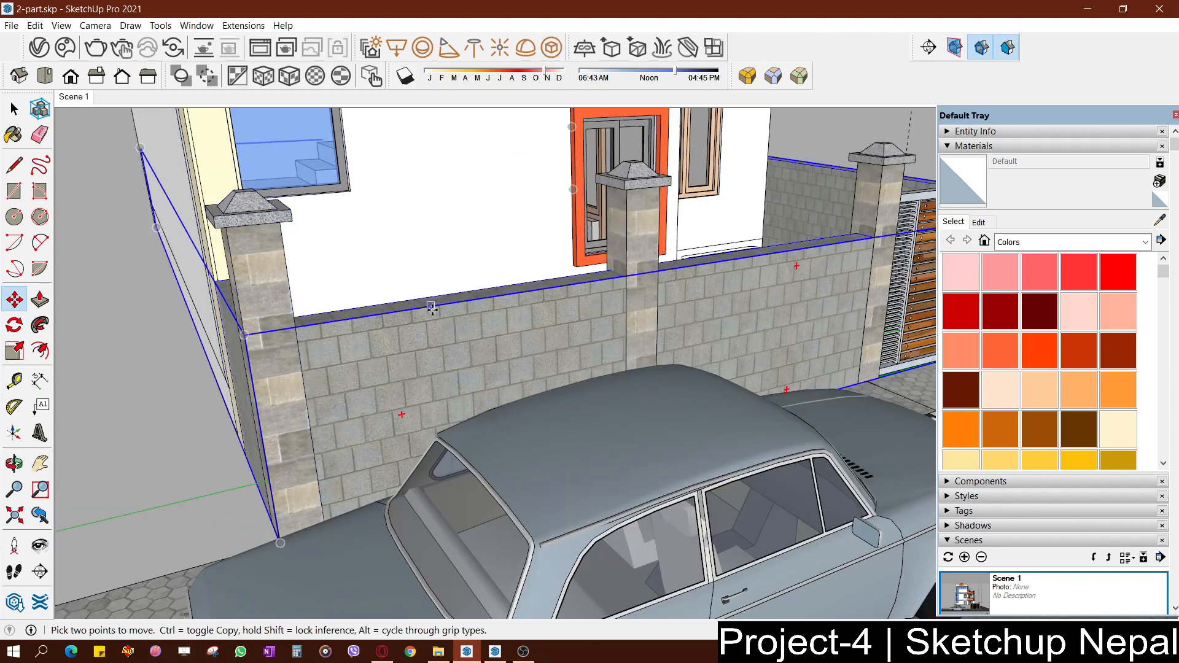
key("space")
left_click(259, 256)
key("m")
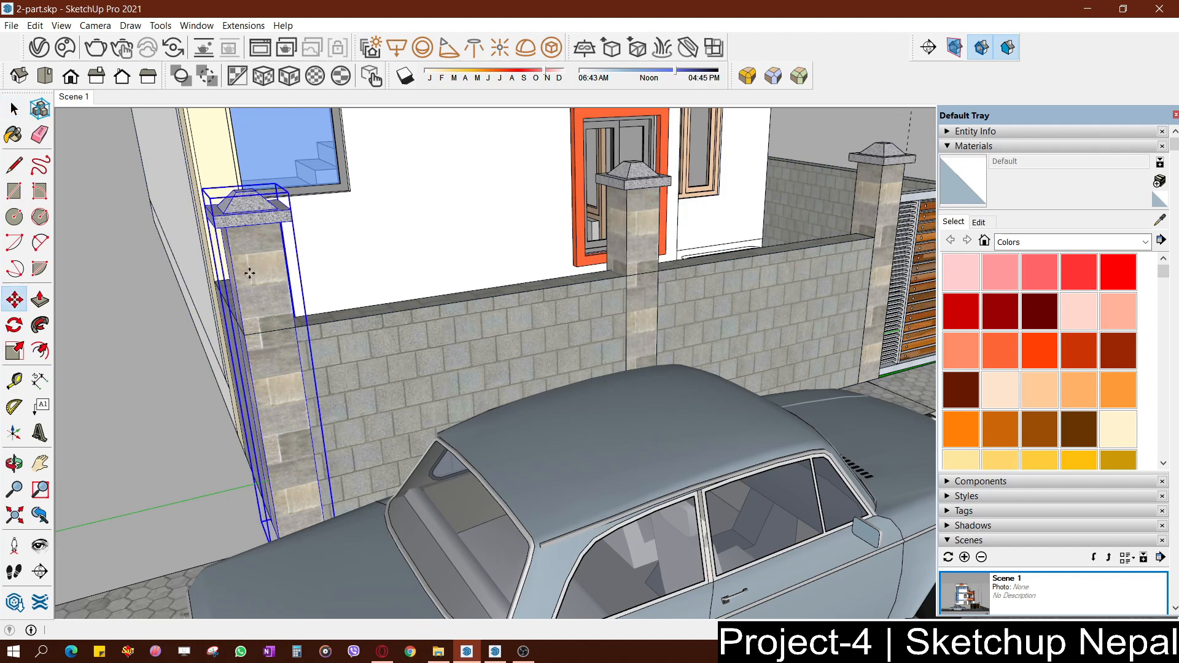
left_click(235, 275)
key("Escape")
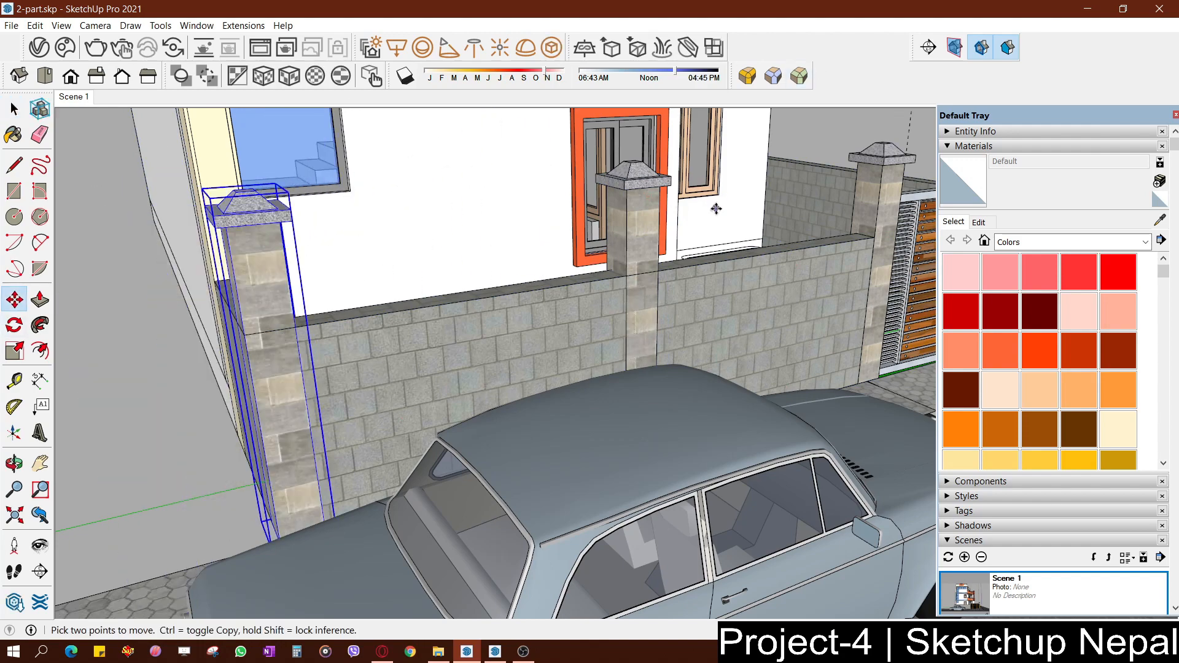
Switch to the asset-project-4.skp model and examine how its boundary wall, pillars and fence are built
scroll(716, 209, "down", 3)
middle_click_drag(652, 236, 528, 264)
scroll(526, 264, "up", 5)
middle_click_drag(614, 237, 454, 298)
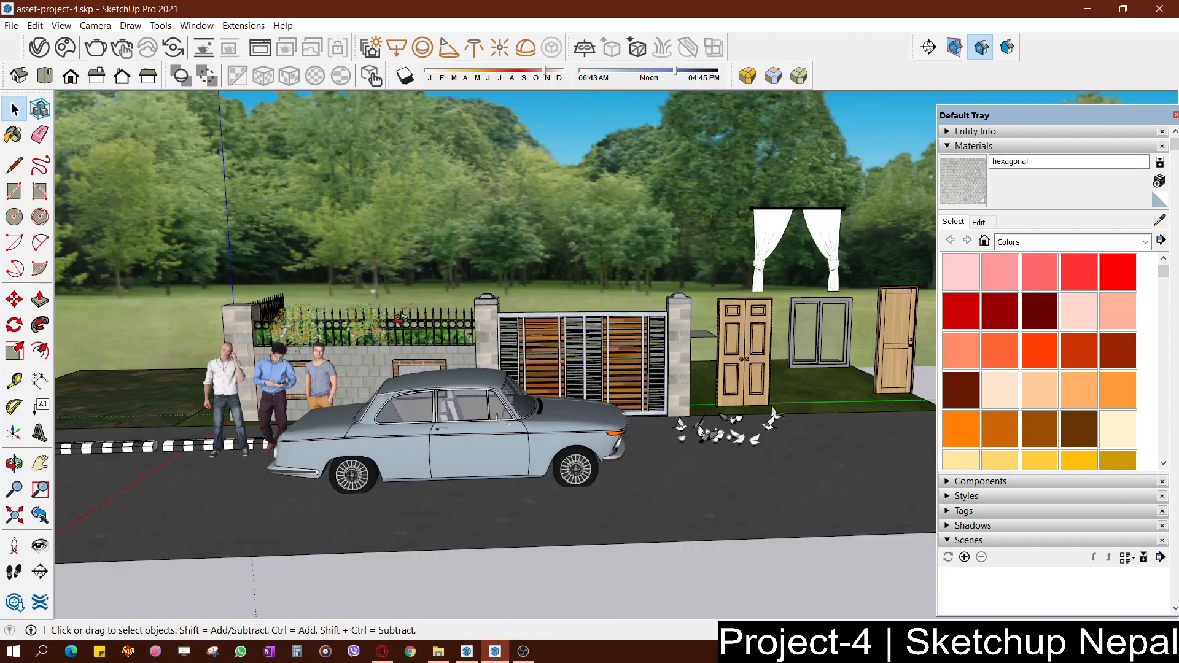
middle_click_drag(401, 319, 698, 302)
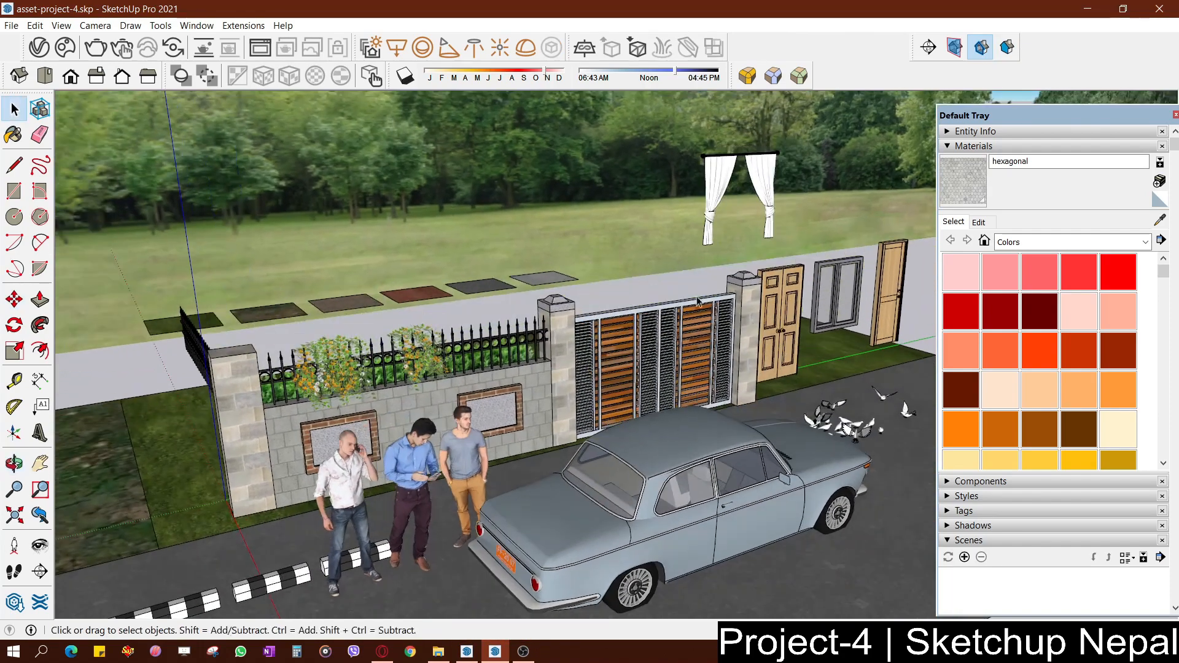
left_click(1092, 11)
Open the middle wall pillar for editing in 2-part.skp, hide the rest of the model and delete its sloped cap
scroll(421, 398, "up", 2)
middle_click_drag(421, 397, 423, 196)
key("space")
scroll(482, 282, "down", 2)
double_click(481, 282)
triple_click(482, 282)
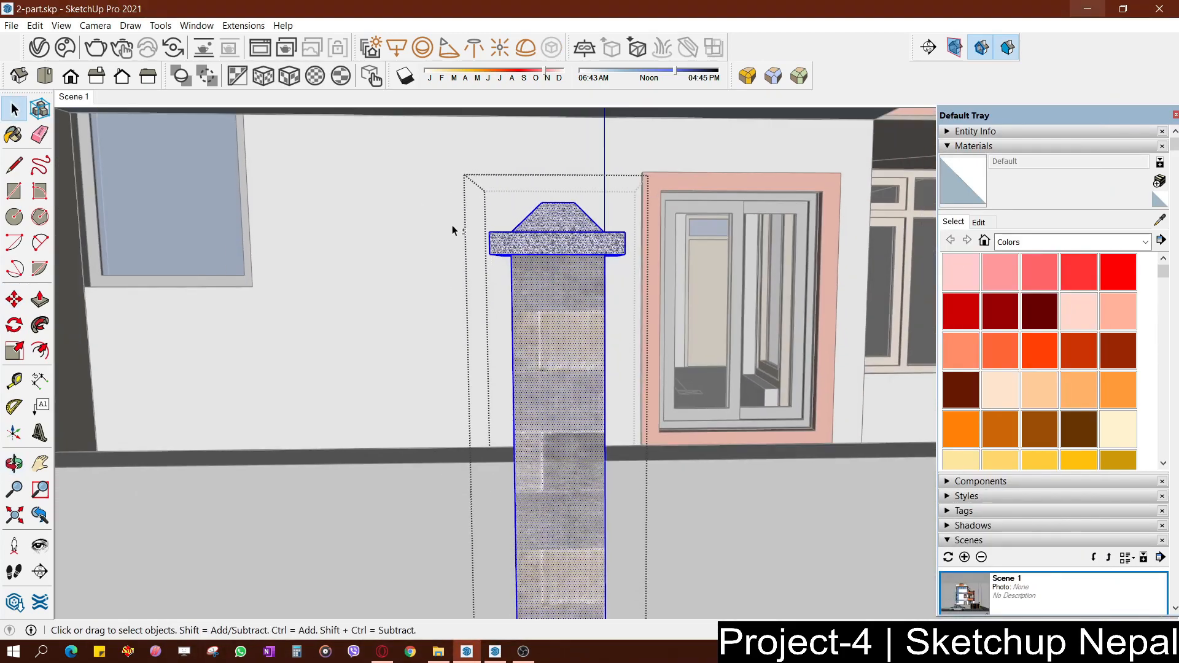
key("ctrl+h")
left_click_drag(393, 161, 392, 154)
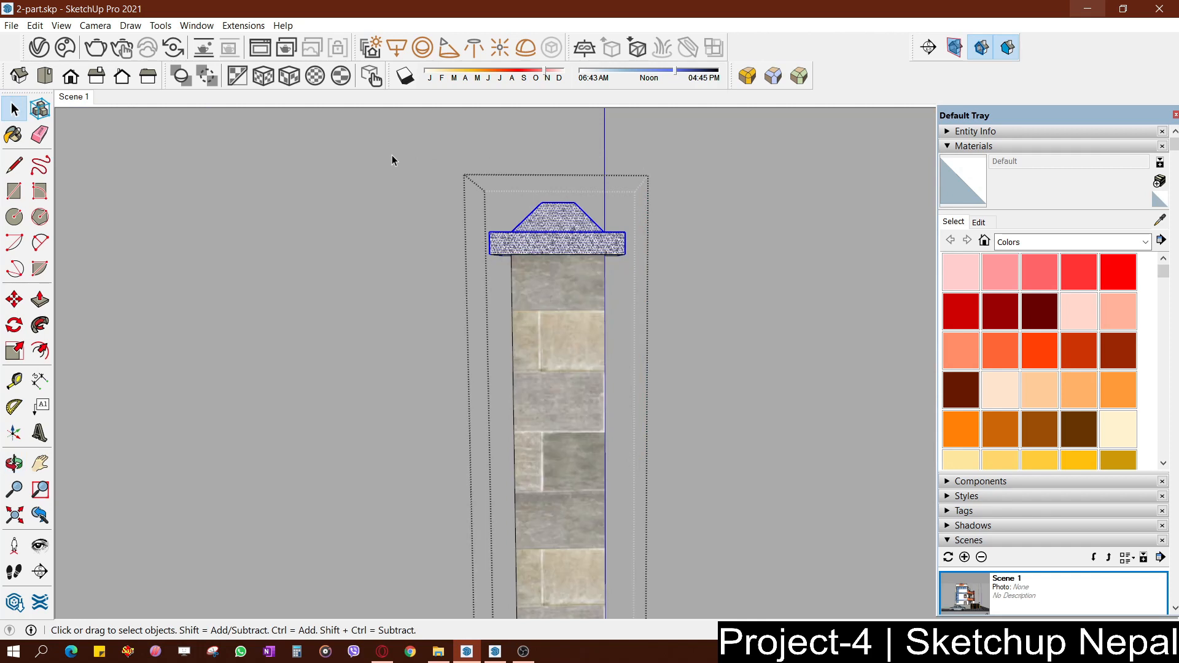
key("Delete")
Remove the leftover cap underside from the middle pillar and close its open top with a line along the edge
middle_click_drag(392, 155, 629, 292)
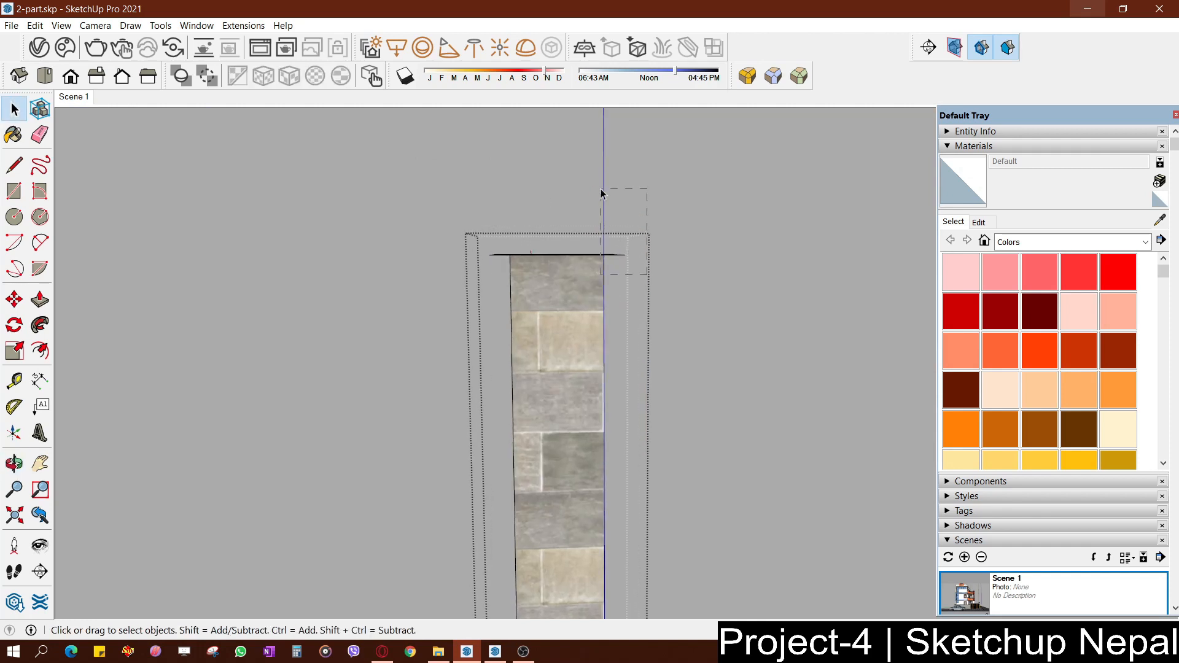
left_click_drag(601, 194, 603, 195)
middle_click_drag(624, 250, 738, 335)
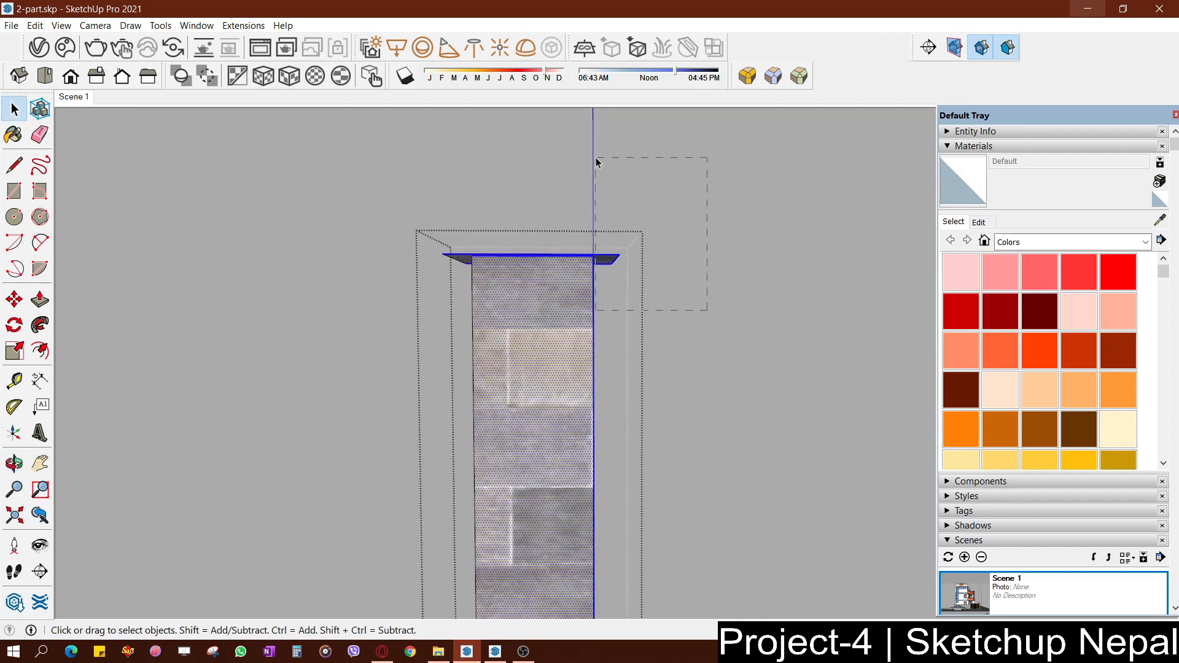
left_click_drag(596, 161, 596, 162)
middle_click_drag(467, 268, 551, 319)
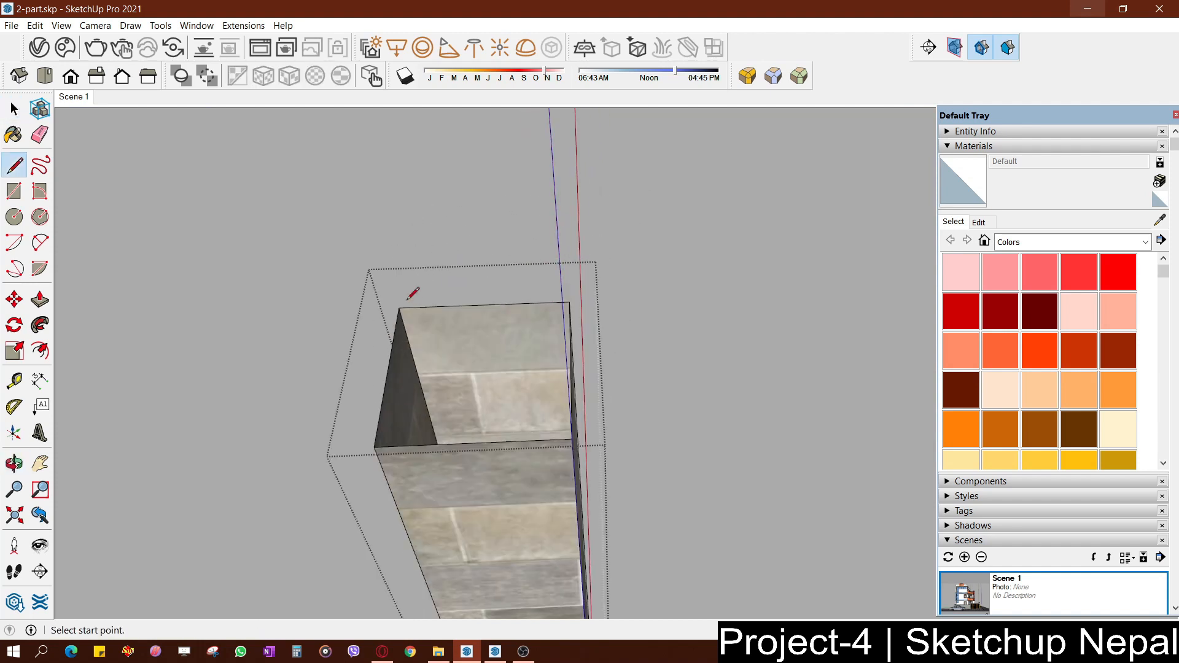
left_click(374, 446)
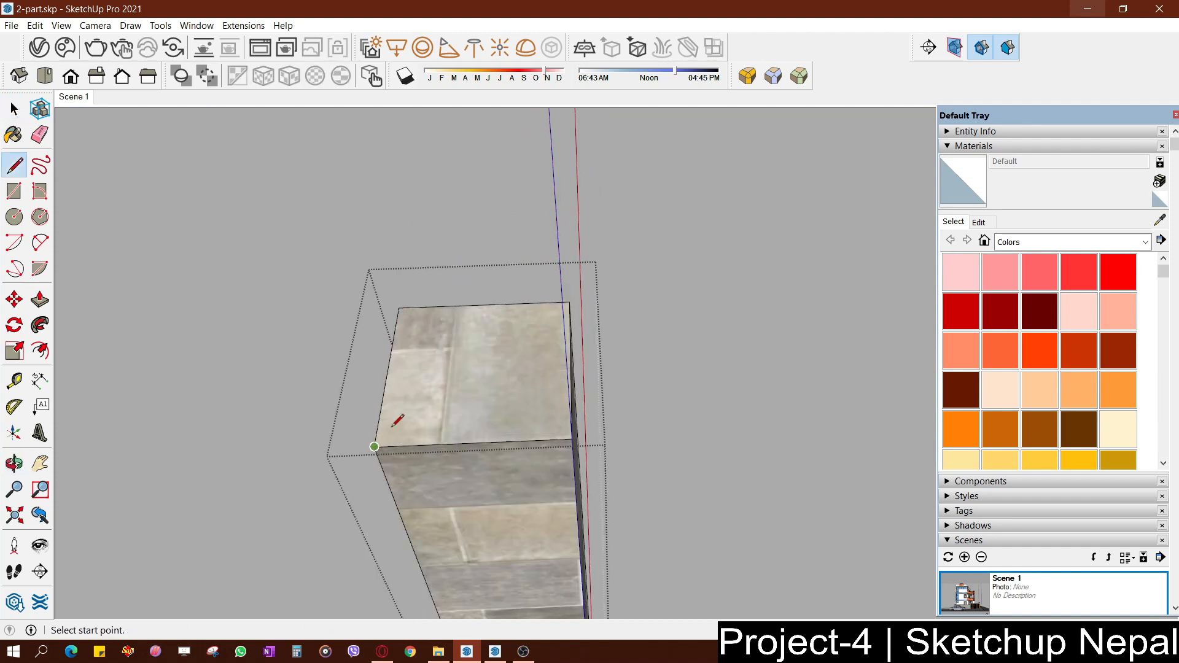
key("space")
Leave the middle pillar's editing and delete the capped pillar at the far corner of the front wall
scroll(735, 293, "down", 4)
left_click(735, 293)
scroll(735, 293, "down", 3)
middle_click_drag(707, 298, 574, 340)
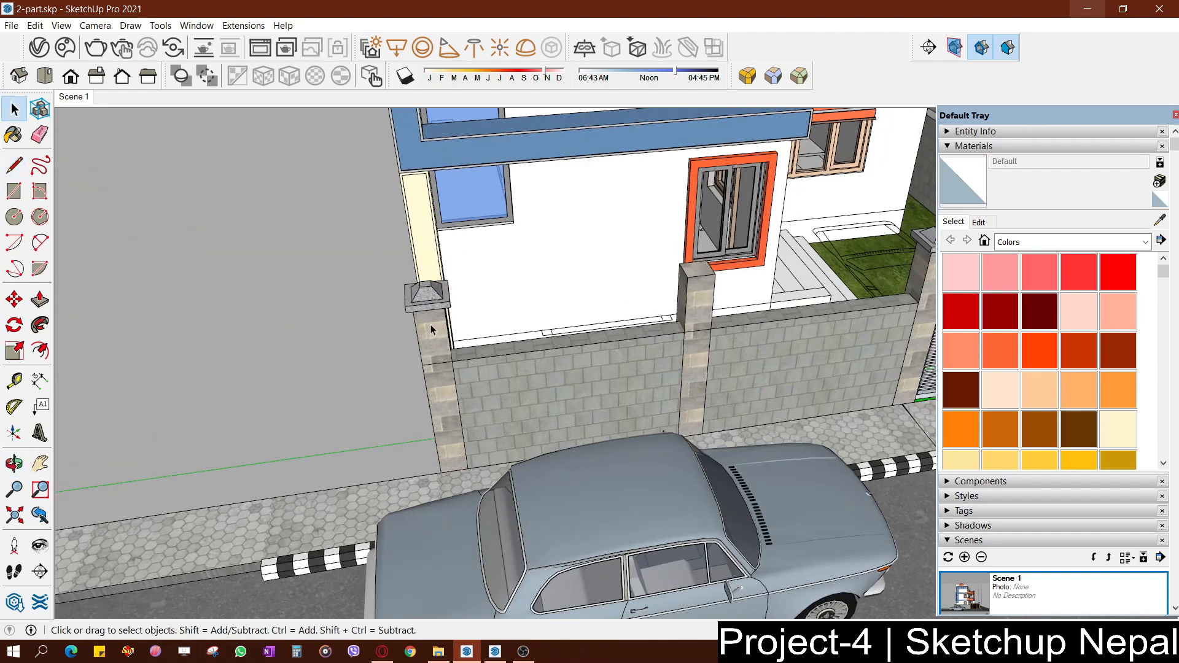
left_click(439, 328)
key("Delete")
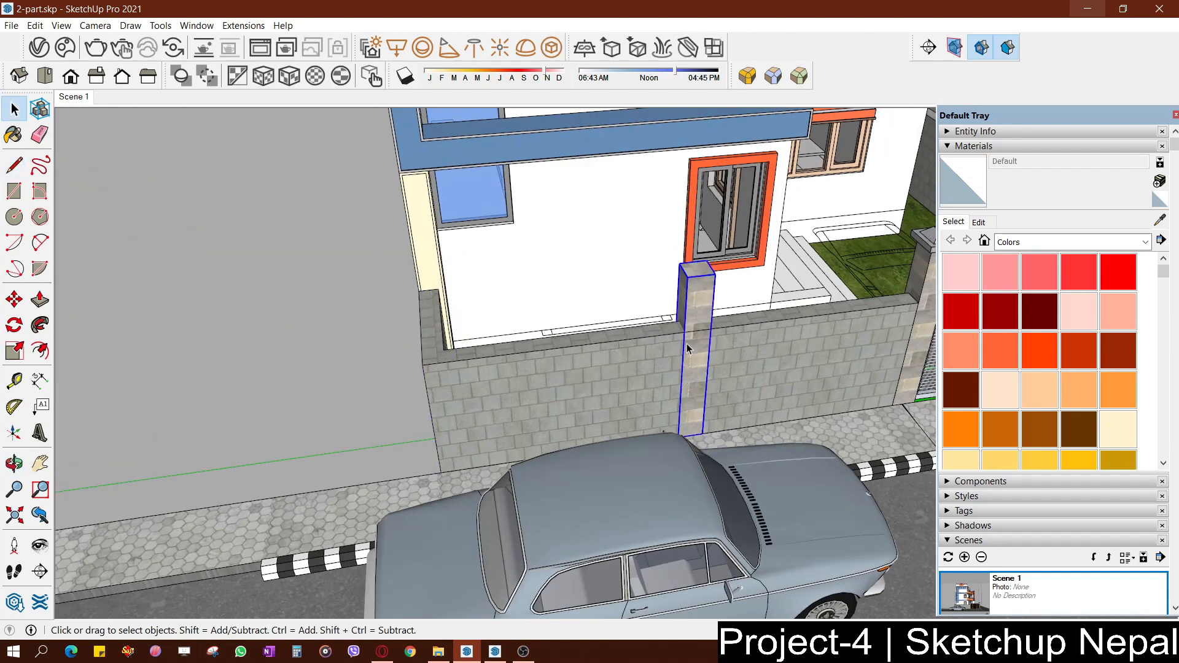
Copy the capless middle pillar along the front wall onto the far wall corner
scroll(687, 348, "up", 2)
key("m")
key("ctrl")
left_click(685, 328)
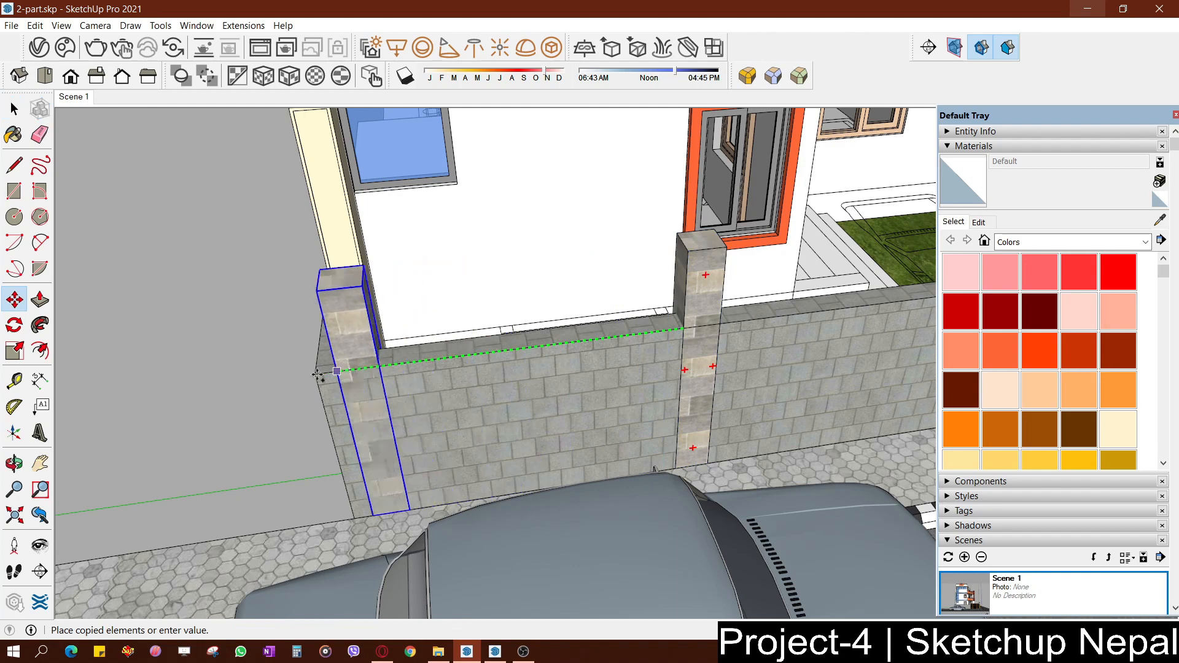
left_click(316, 374)
middle_click_drag(607, 365, 657, 353)
key("space")
scroll(722, 295, "up", 3)
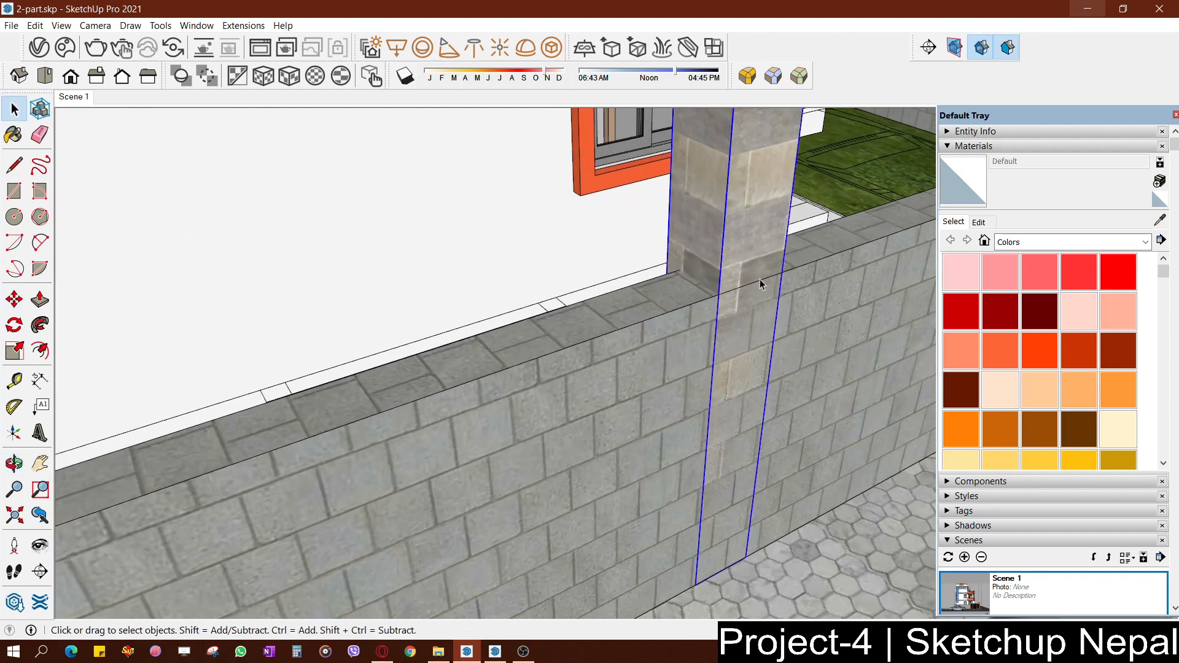
key("m")
left_click(781, 274)
key("space")
Open the boundary wall for editing and draw lines across its top face at both sides of the middle pillar
scroll(727, 379, "up", 2)
middle_click_drag(729, 303, 684, 425)
left_click(684, 426)
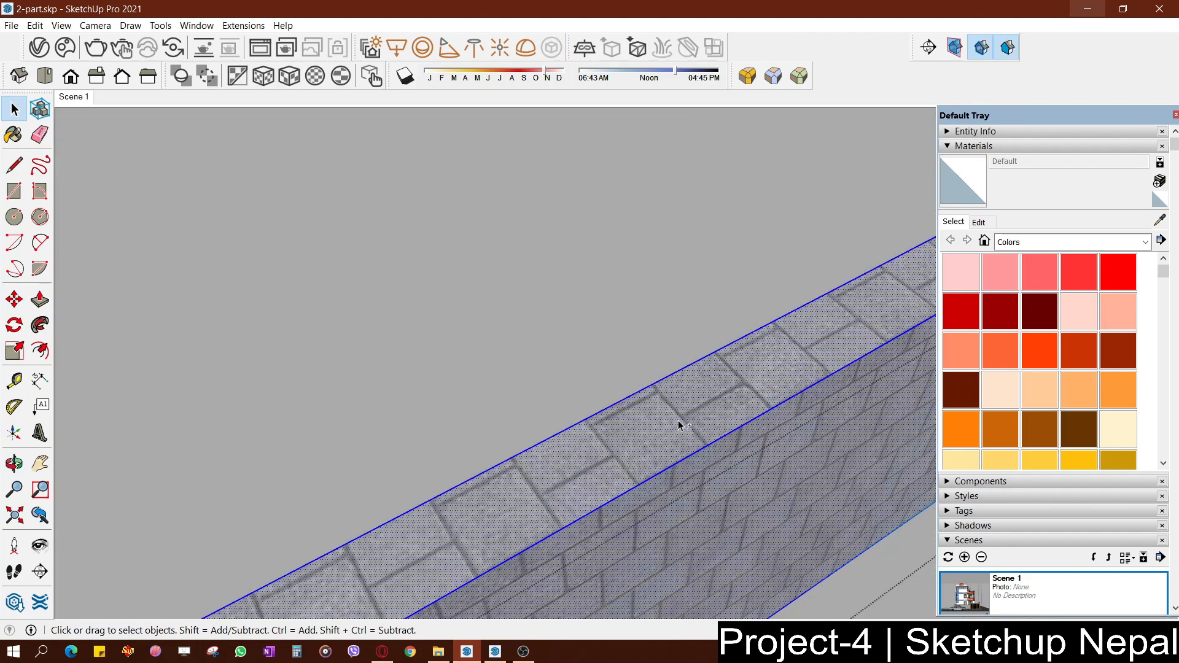
scroll(677, 421, "down", 5)
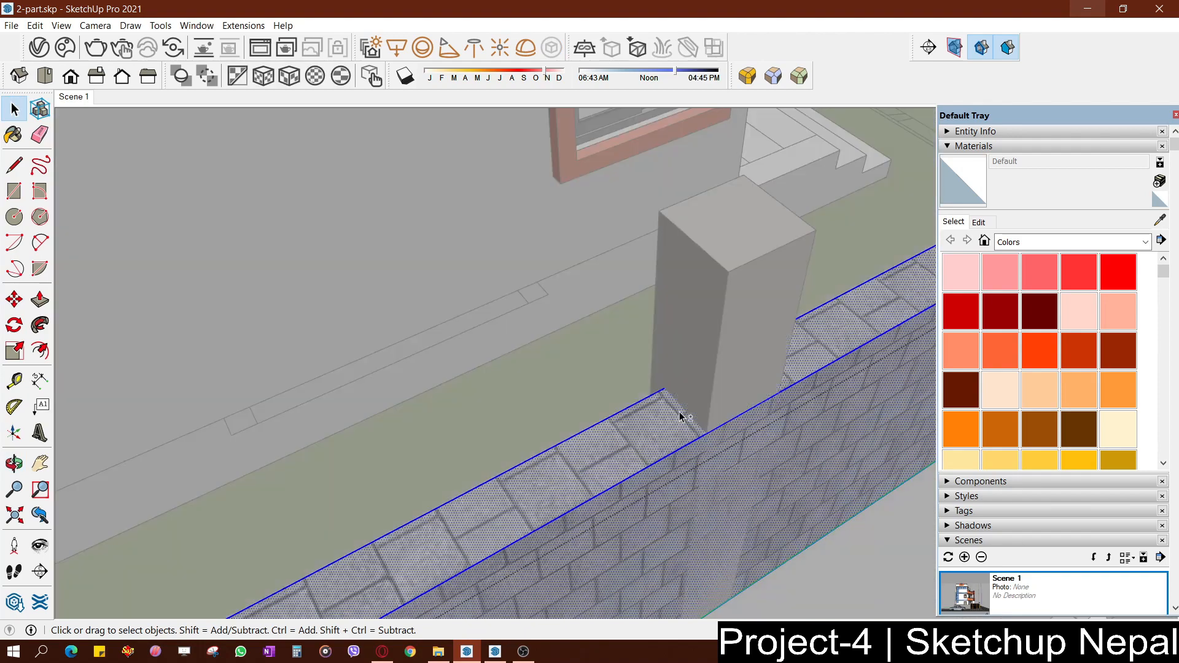
scroll(680, 411, "up", 1)
key("l")
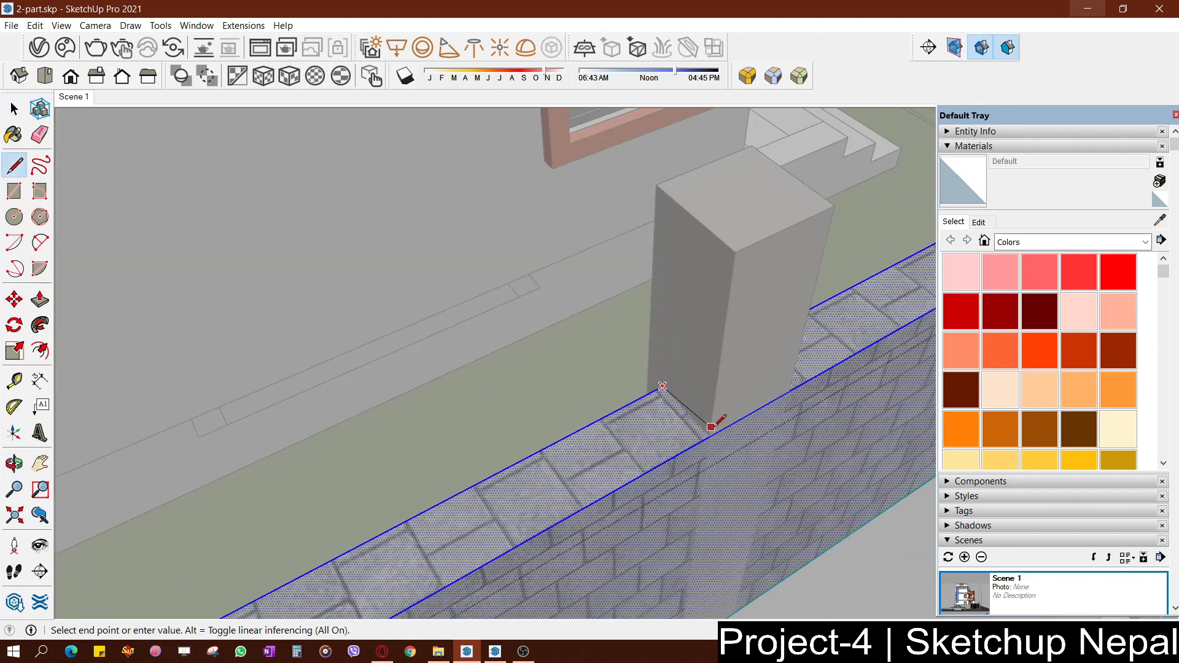
left_click(710, 436)
middle_click_drag(710, 436, 579, 352)
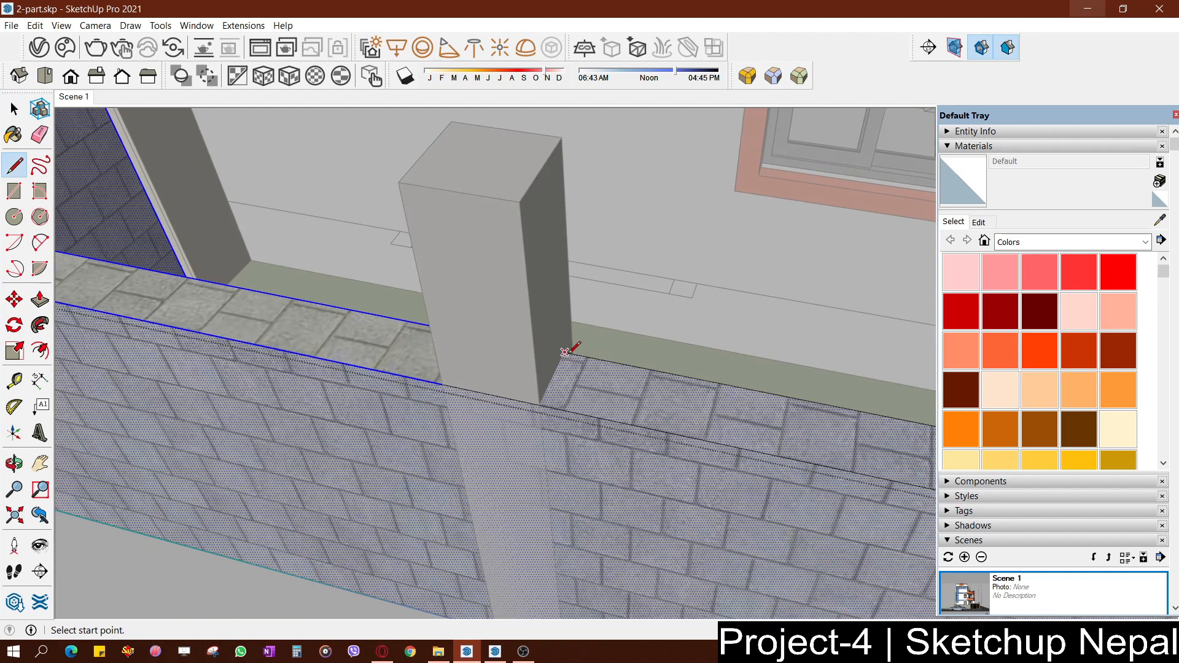
Hide the rest of the model and push the marked wall section down 5' to cut a gap for the middle pillar
scroll(443, 322, "down", 3)
key("h")
key("space")
scroll(483, 352, "up", 2)
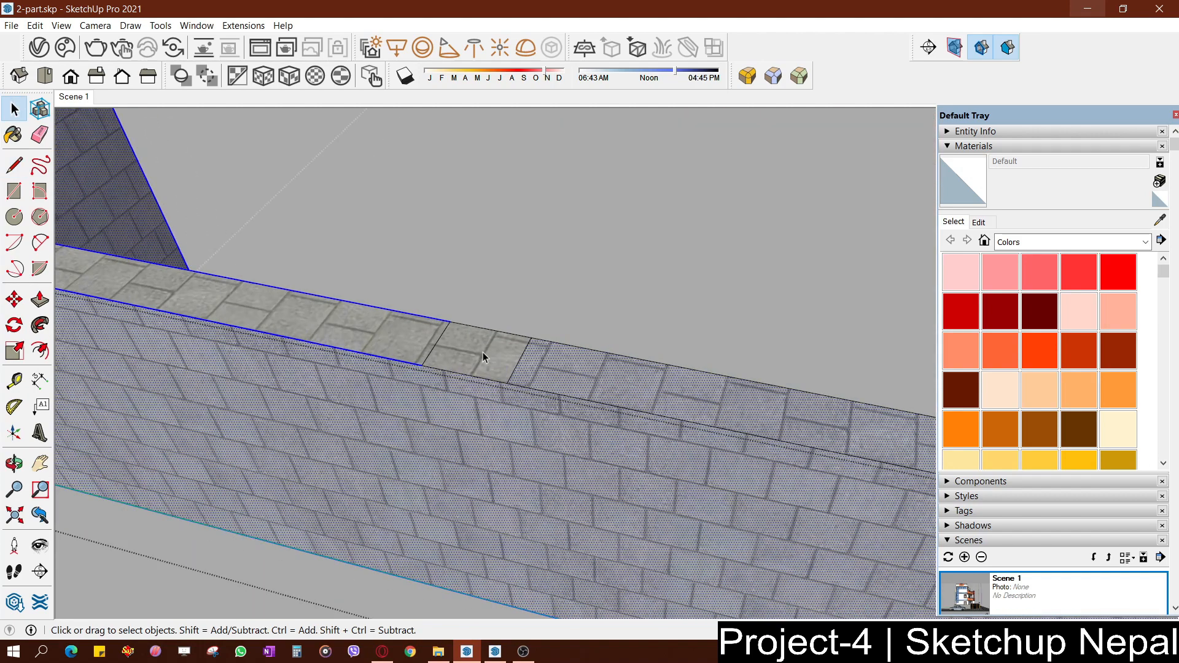
left_click(483, 355)
scroll(483, 355, "down", 2)
key("p")
left_click(482, 358)
left_click(477, 558)
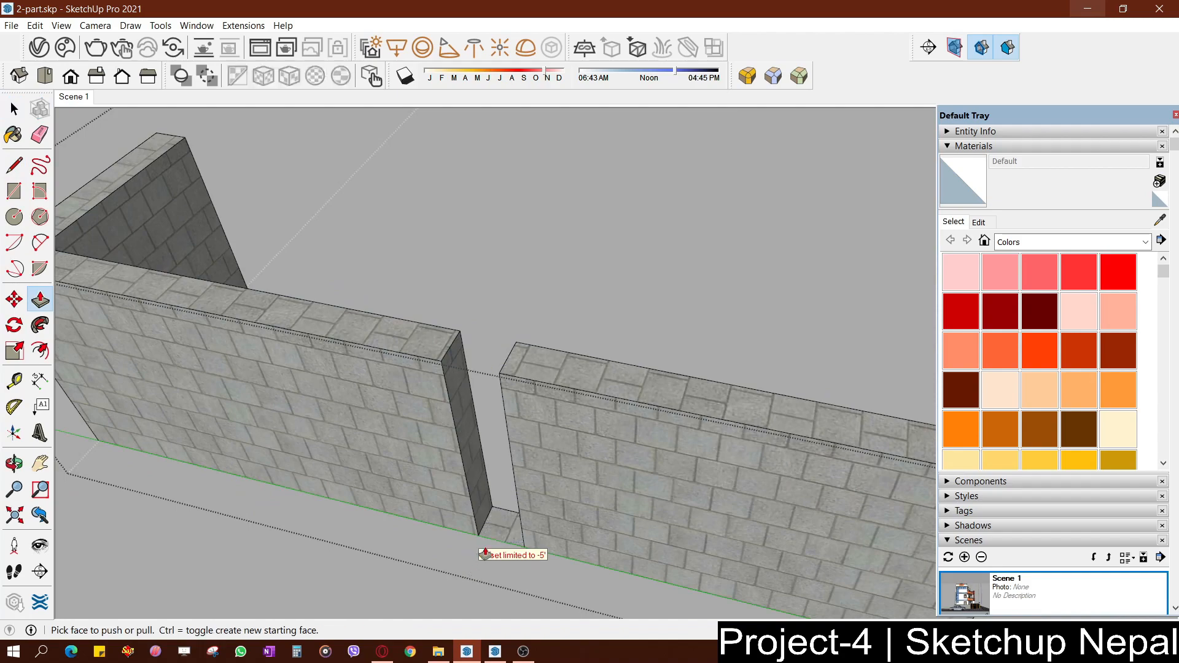
Erase the leftover edge and face at the base of the gap in the boundary wall
scroll(486, 551, "up", 3)
mouse_move(485, 552)
middle_mouse_down()
mouse_move(551, 524)
mouse_move(558, 504)
middle_mouse_up()
key("e")
left_click_drag(525, 562, 523, 566)
scroll(610, 469, "down", 4)
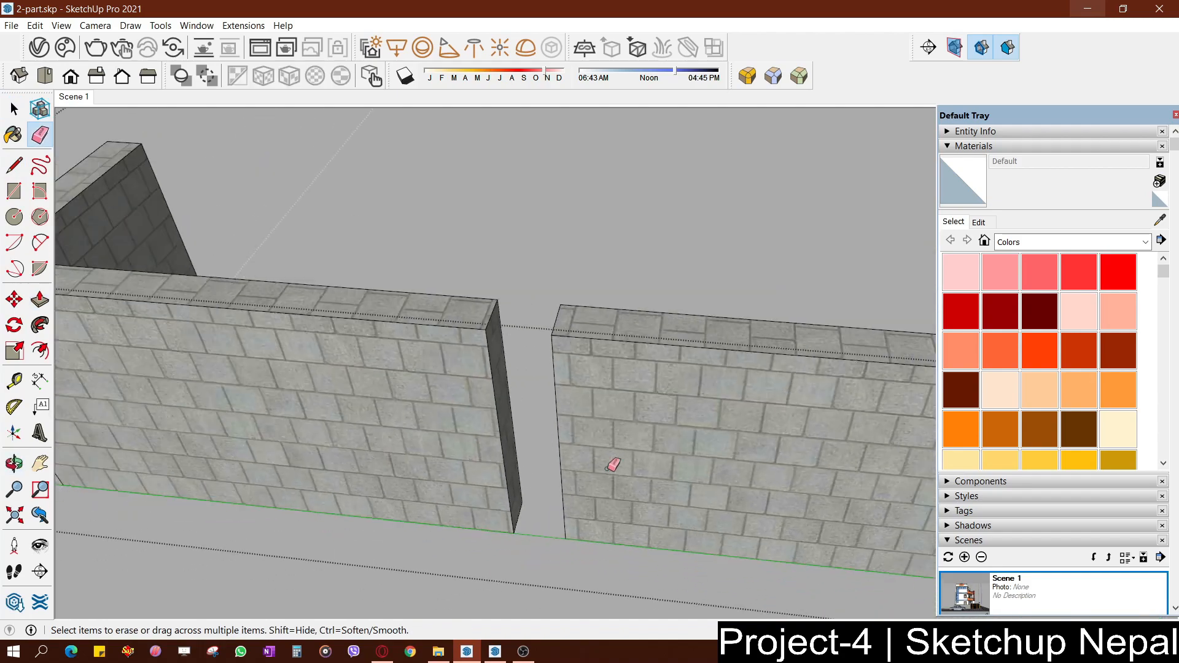
key("space")
key("Escape")
Draw a line across the front boundary wall's top face along the inner side of the corner pillar
mouse_move(623, 440)
middle_mouse_down()
mouse_move(803, 370)
mouse_move(764, 366)
mouse_move(843, 351)
mouse_move(390, 355)
mouse_move(377, 334)
mouse_move(440, 284)
mouse_move(481, 309)
mouse_move(545, 284)
mouse_move(548, 295)
middle_mouse_up()
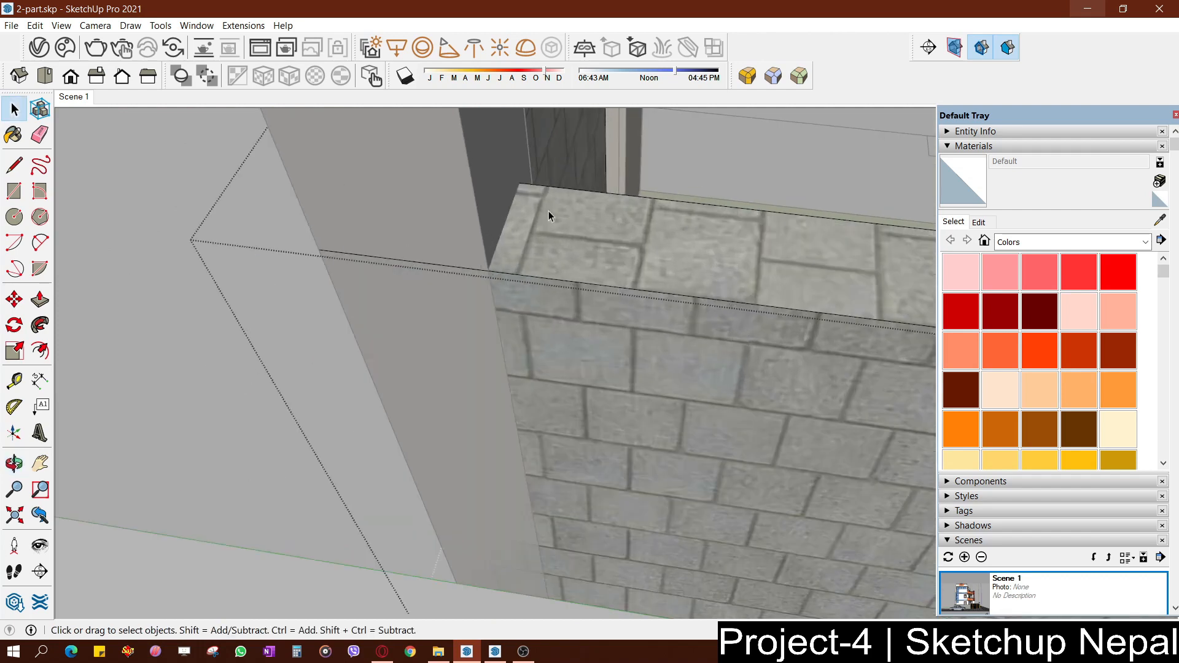
scroll(550, 210, "down", 2)
key("l")
scroll(501, 392, "down", 2)
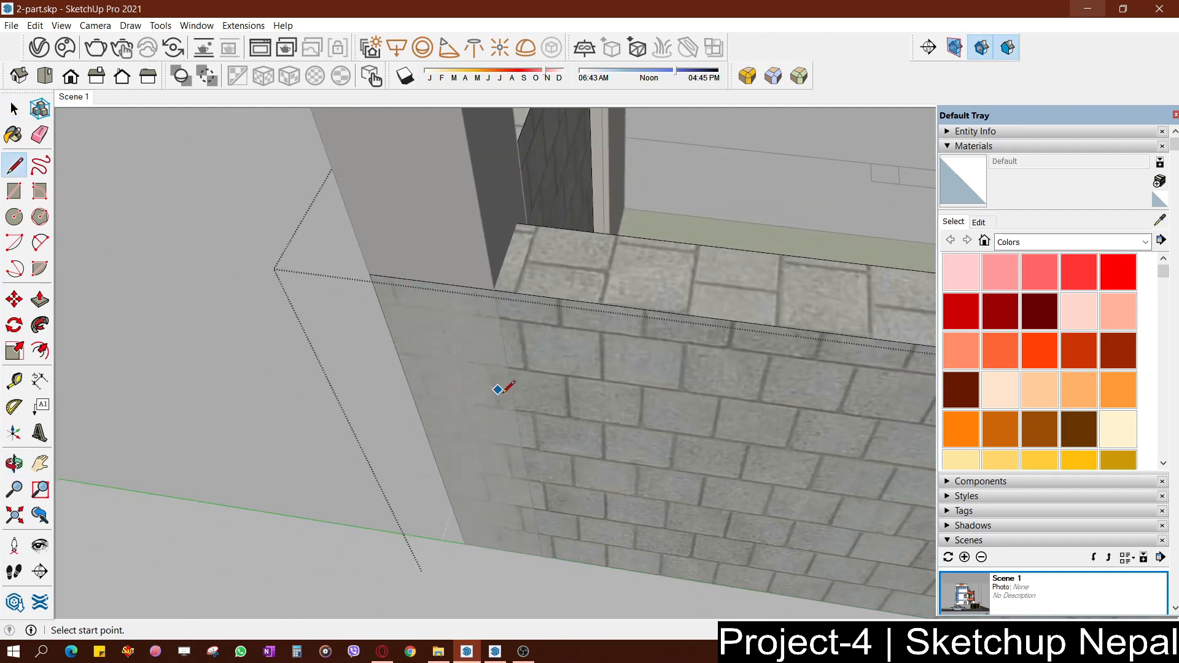
scroll(503, 394, "down", 1)
key("h")
key("h")
key("h")
key("h")
key("h")
middle_click_drag(538, 242, 514, 293, "shift")
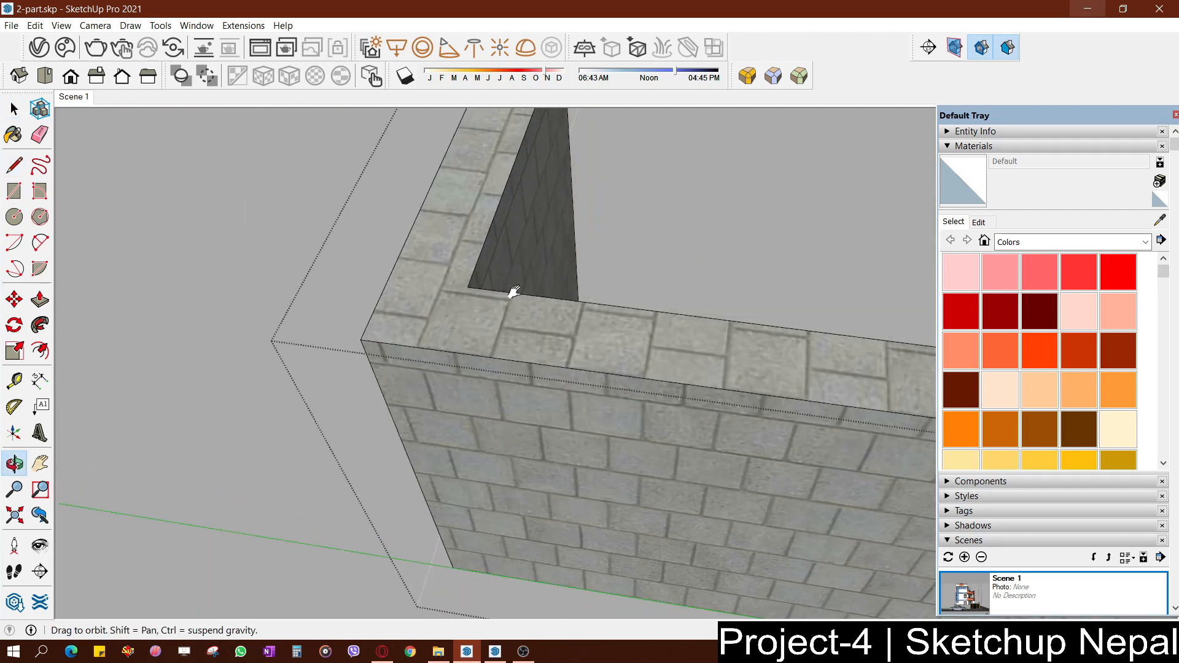
key("h")
left_click(61, 26)
mouse_move(123, 246)
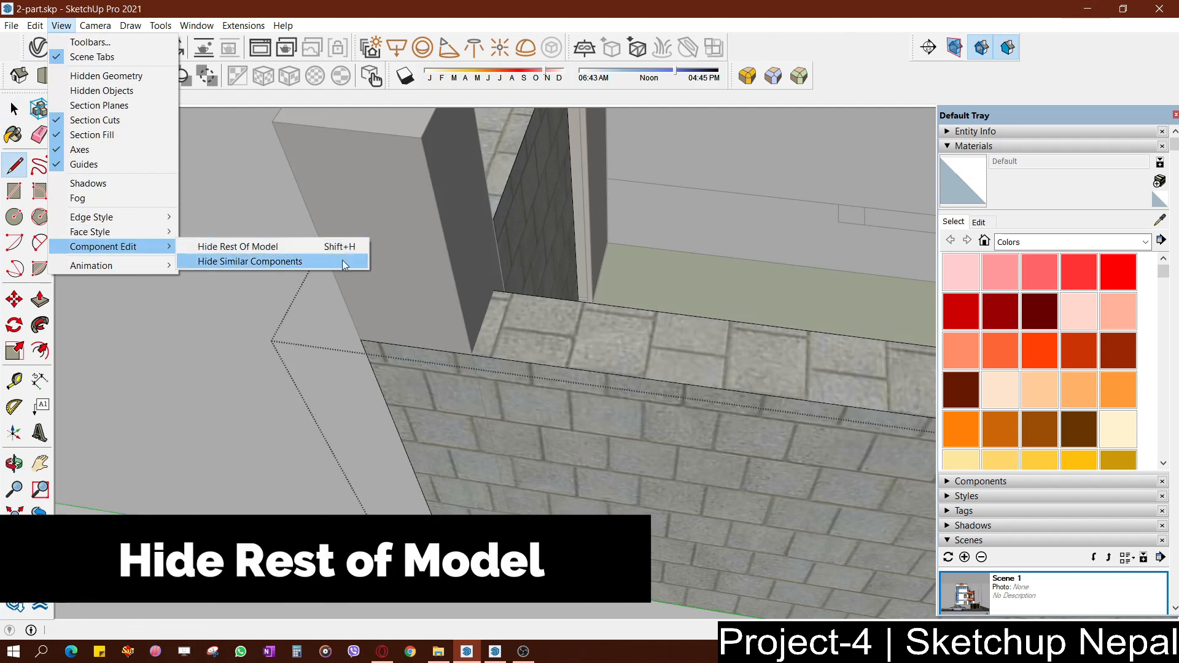
left_click(514, 335)
scroll(497, 309, "up", 2)
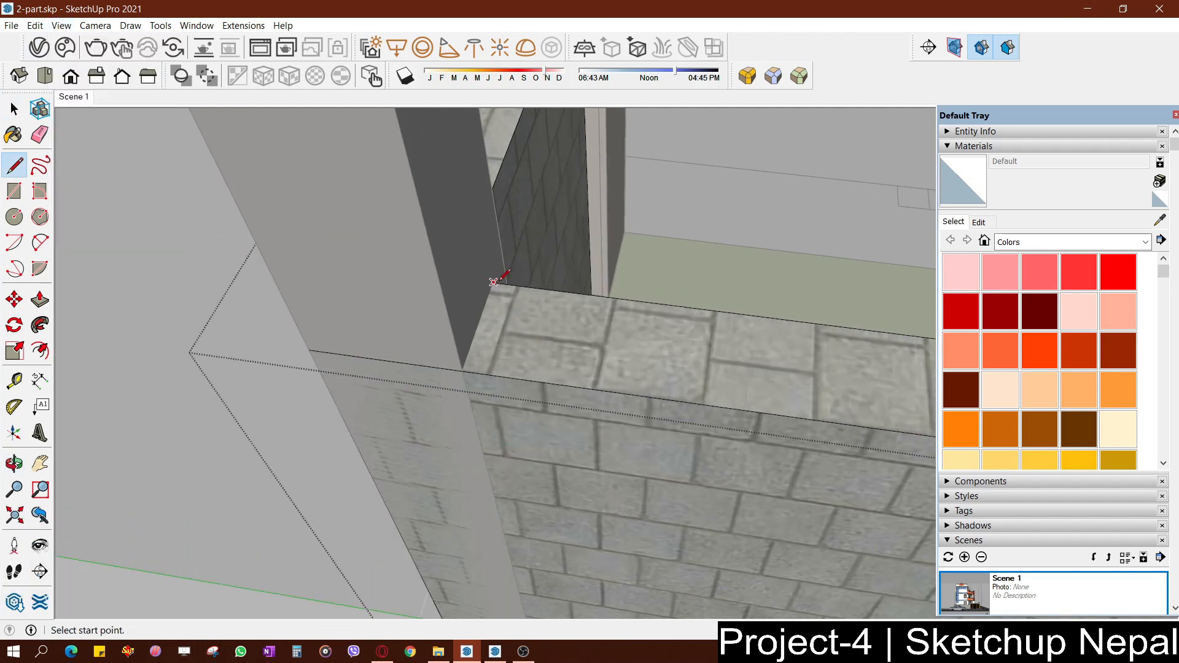
left_click(463, 371)
Draw a line across the side wall's top face where it meets the corner pillar
middle_click_drag(270, 430, 692, 355)
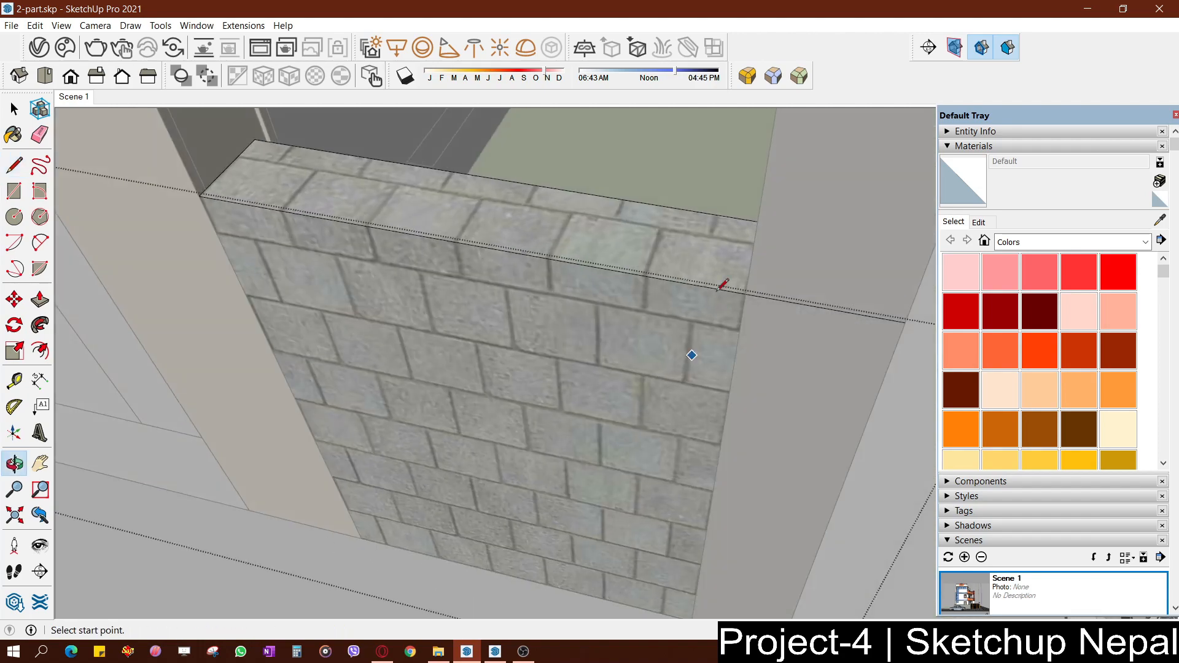
middle_click_drag(719, 287, 734, 362)
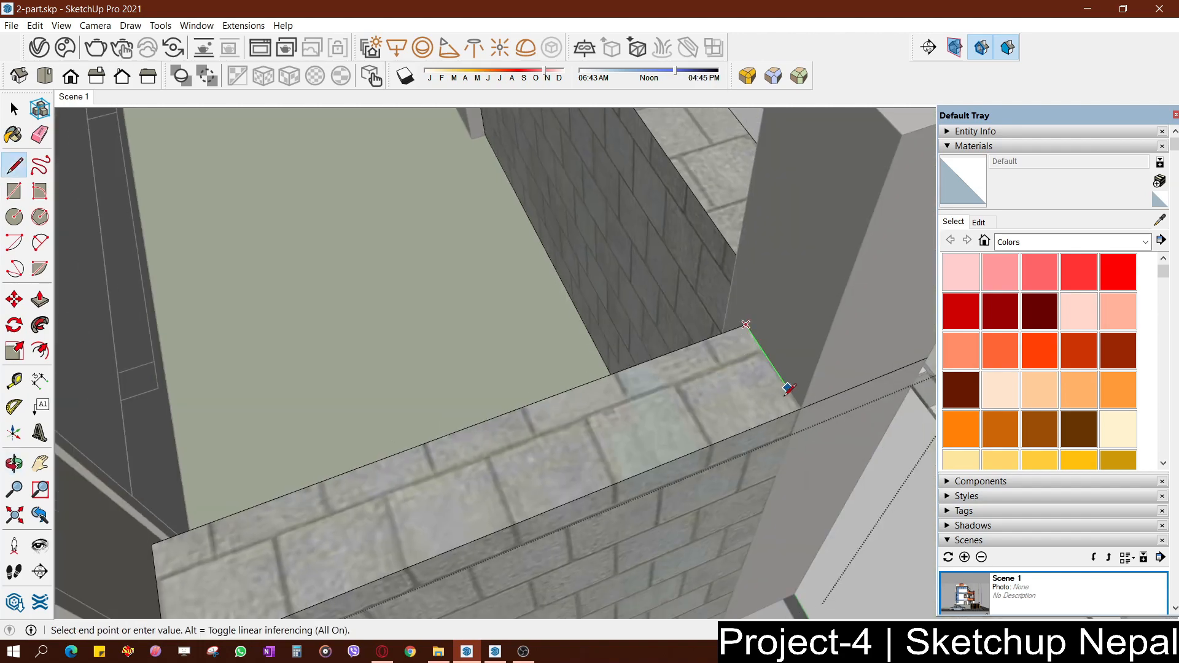
left_click(801, 408)
Hide the rest of the model and push the marked corner section of the wall down 5' to clear space for the pillar
middle_click_drag(801, 408, 602, 414)
scroll(601, 422, "down", 1)
middle_click_drag(707, 388, 649, 388)
key("space")
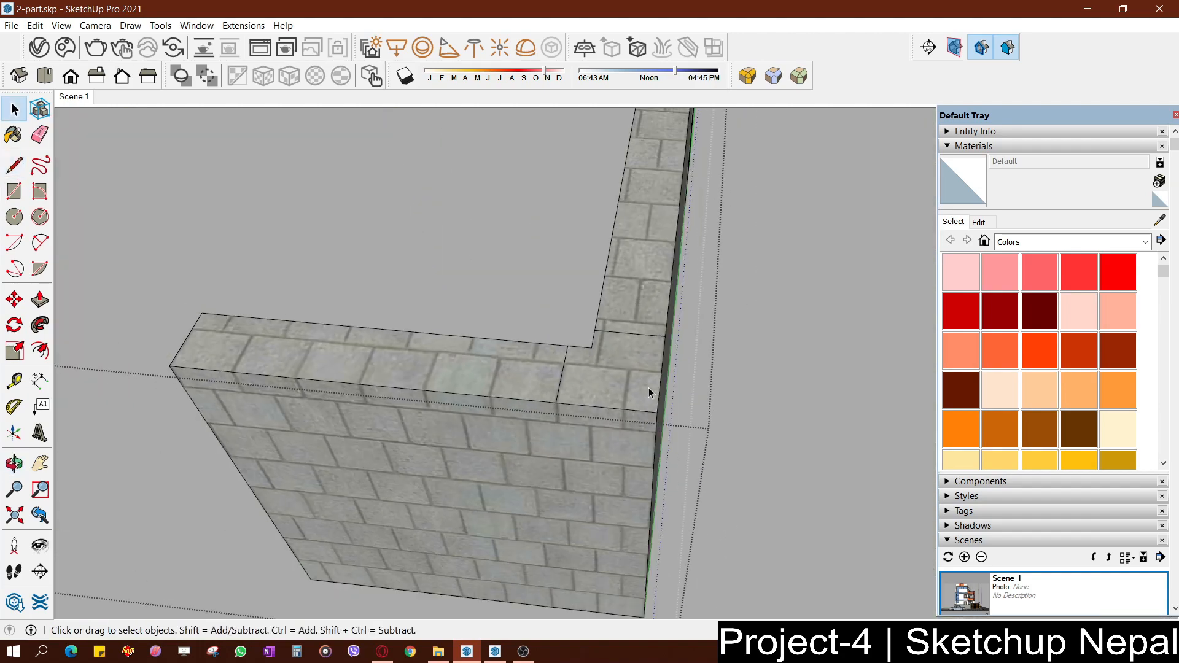
left_click(648, 390)
scroll(648, 388, "down", 1)
left_click(630, 372)
left_click(618, 609)
Erase the leftover face and edges at the base of the corner gap and leave the wall group
key("e")
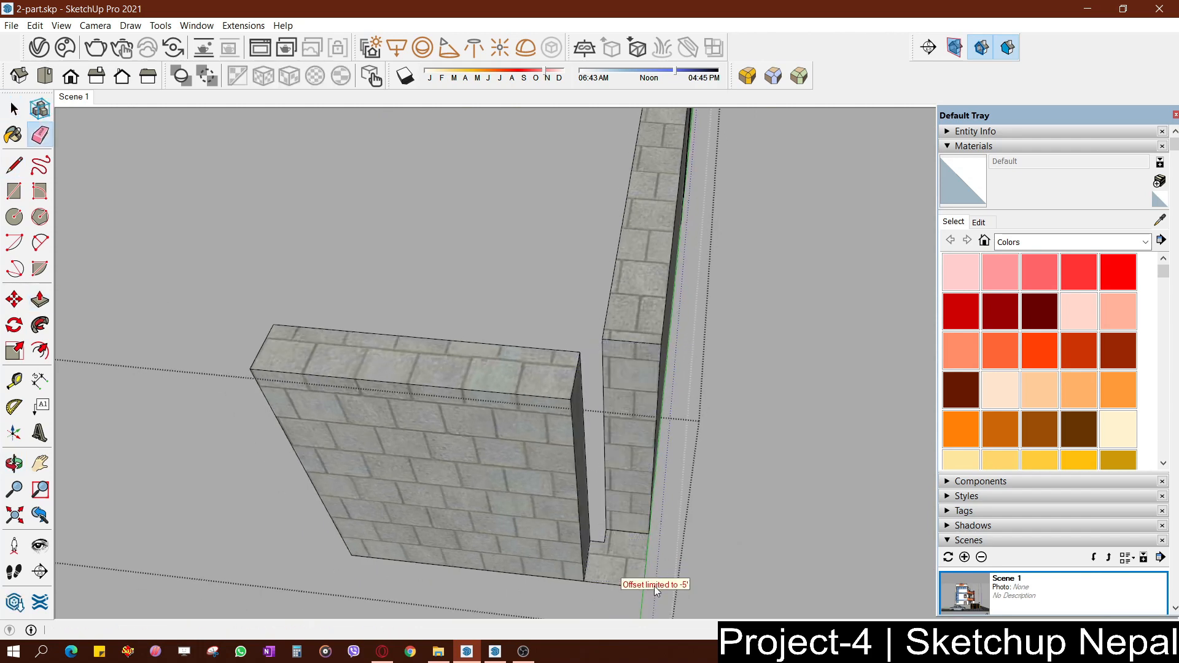
middle_click_drag(642, 566, 518, 468, "shift")
scroll(517, 468, "up", 2)
scroll(471, 428, "up", 1)
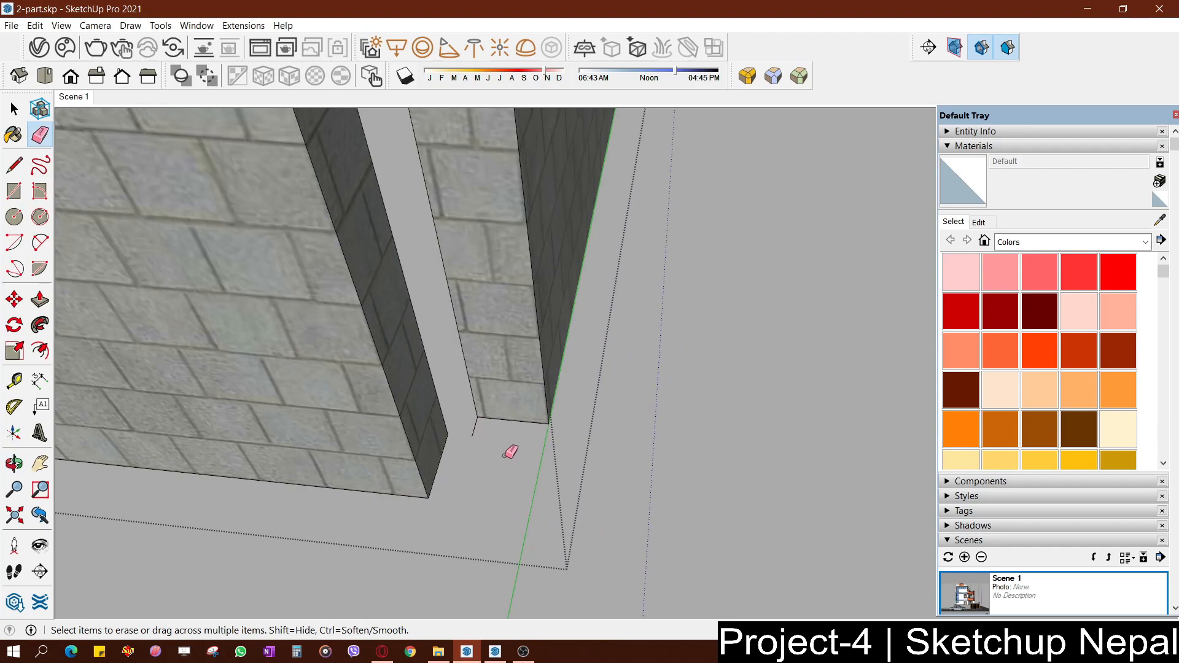
key("space")
key("Escape")
Switch to the asset-project-4.skp model and copy the iron railing with its climbing flowers
scroll(519, 434, "down", 4)
middle_click_drag(518, 435, 442, 370)
scroll(467, 388, "down", 2)
middle_click_drag(522, 400, 252, 245)
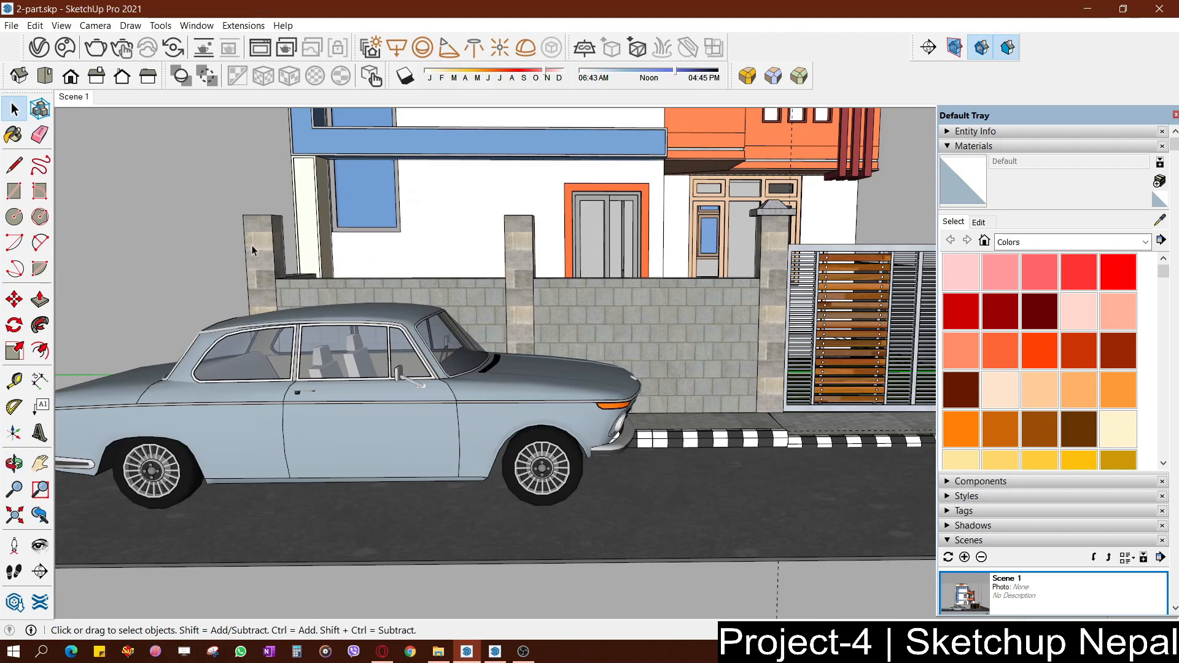
left_click(495, 651)
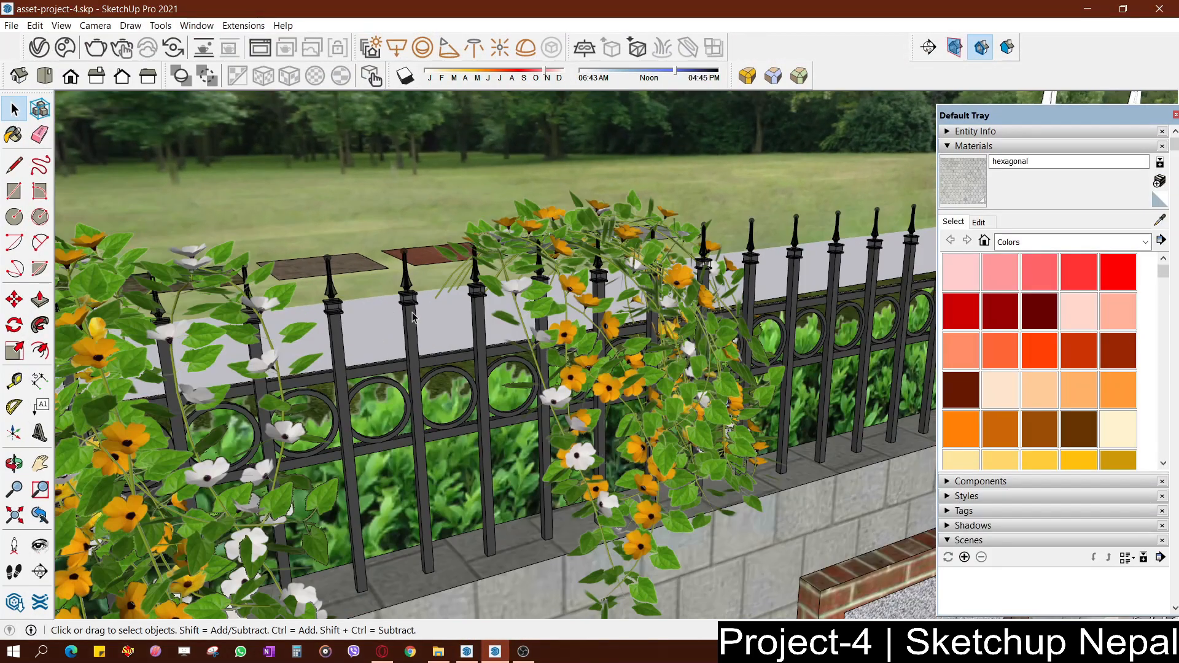
left_click(413, 317)
scroll(413, 317, "down", 5)
key("m")
left_click(411, 310)
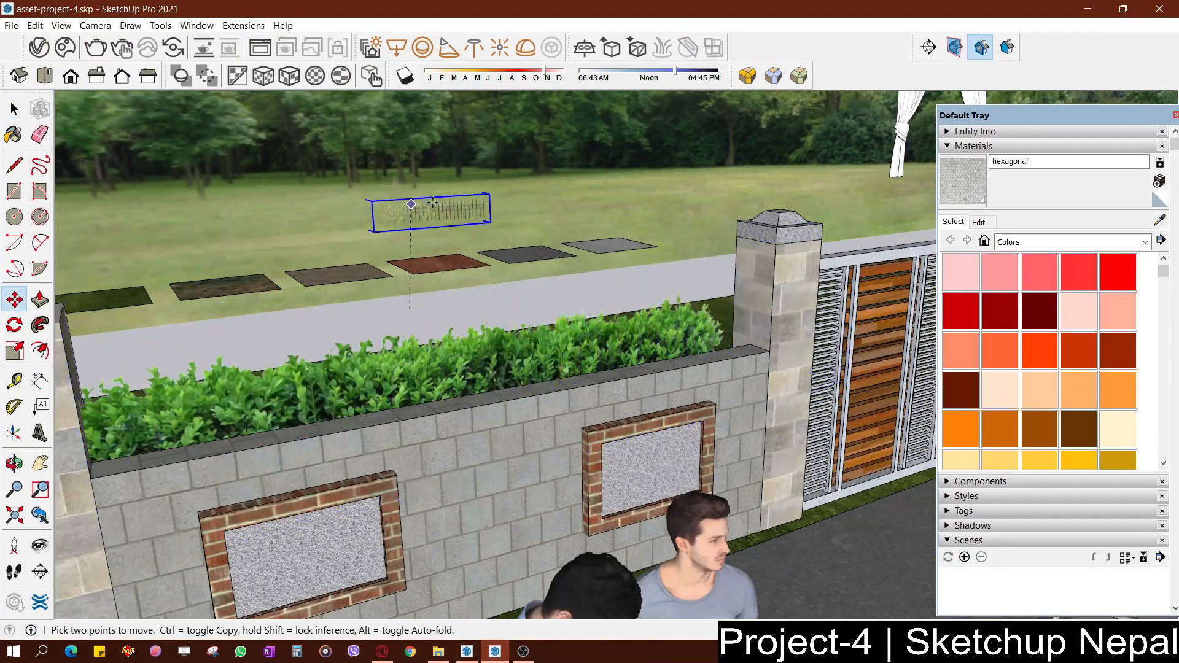
key("space")
scroll(394, 284, "down", 5)
middle_click_drag(458, 295, 430, 352)
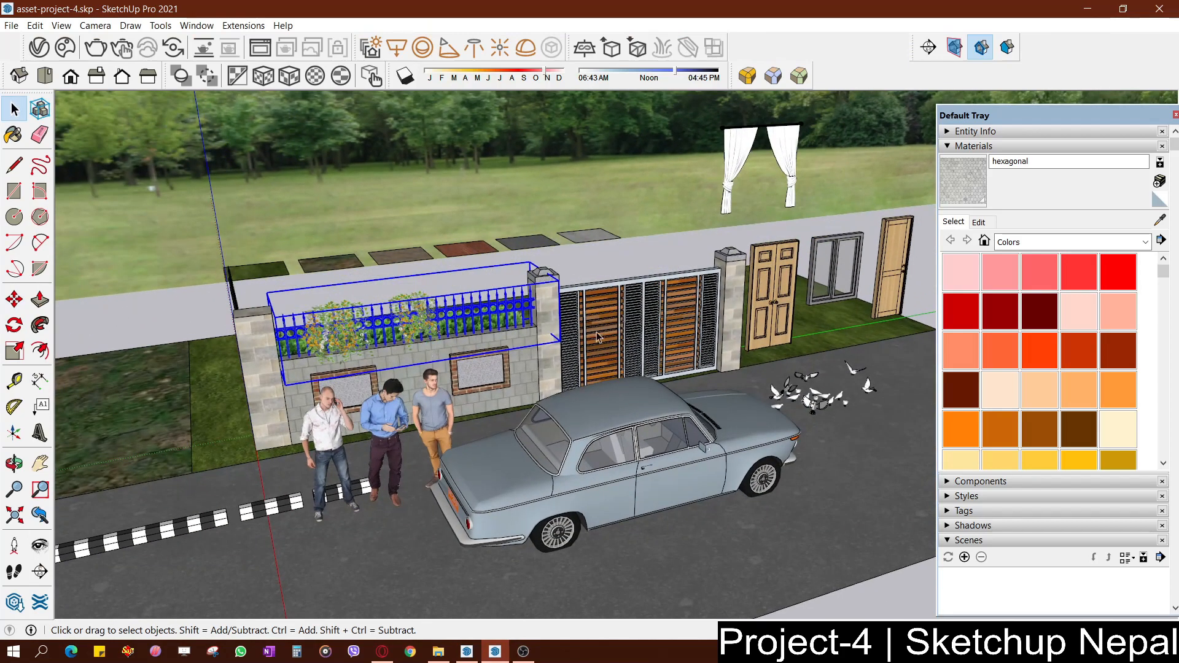
Return to 2-part.skp and paste the flowered railing at the front wall beside the middle pillar
left_click(469, 650)
middle_click_drag(480, 430, 381, 344)
scroll(374, 334, "up", 3)
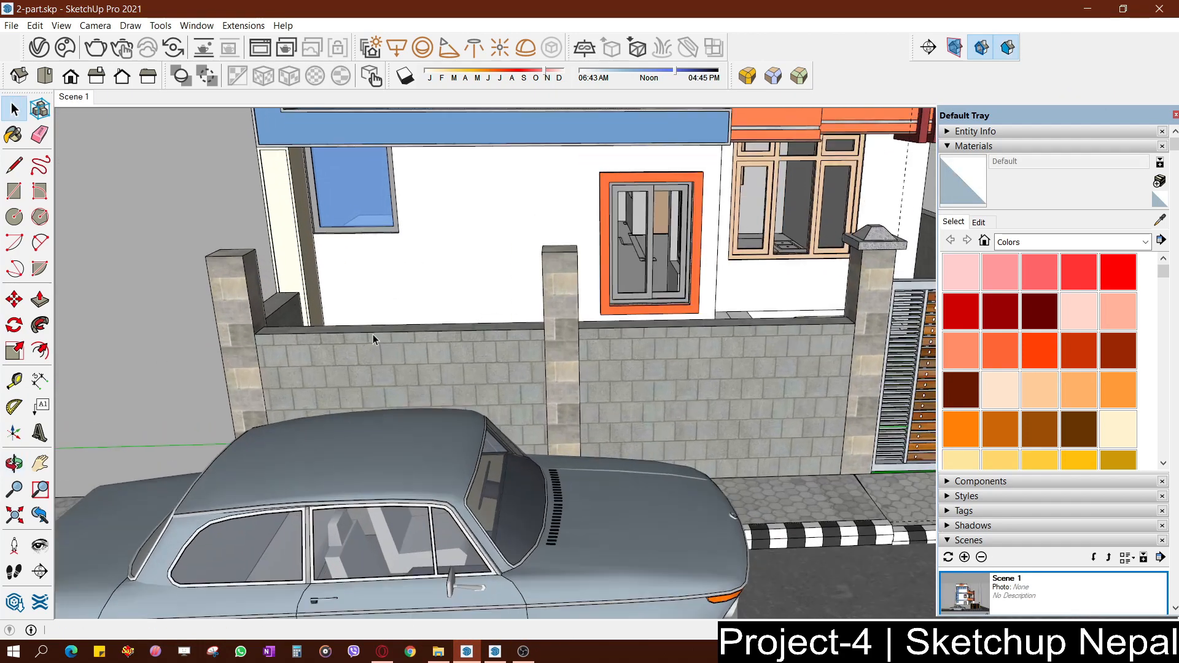
scroll(380, 328, "down", 2)
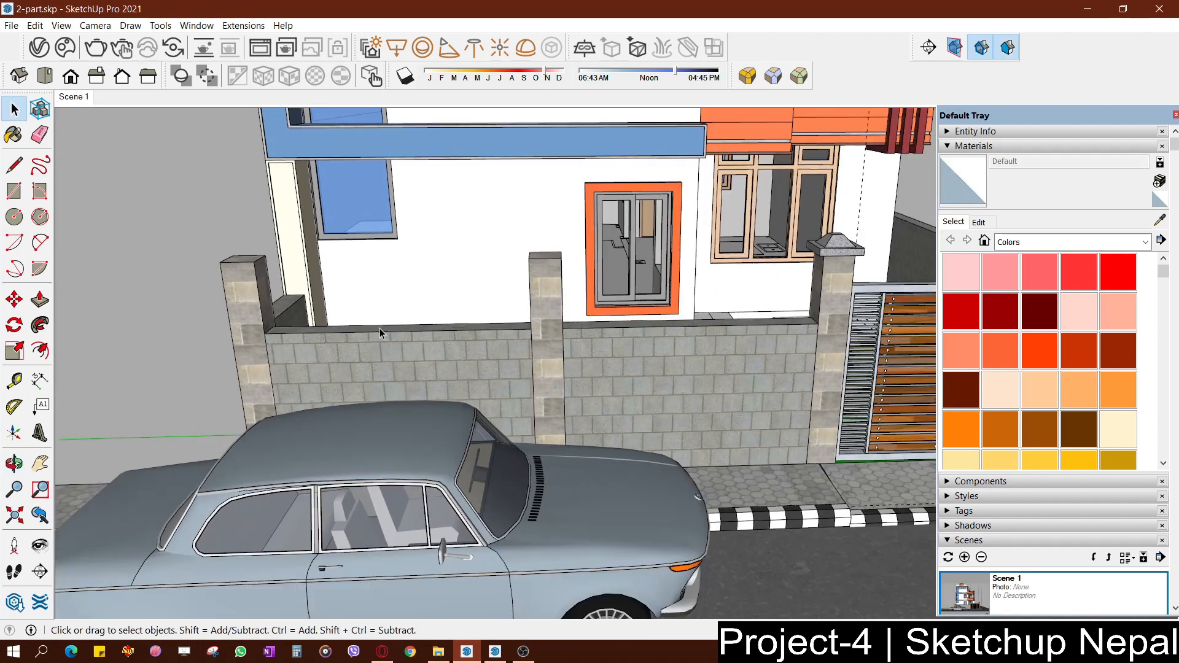
key("ctrl+v")
scroll(479, 298, "up", 2)
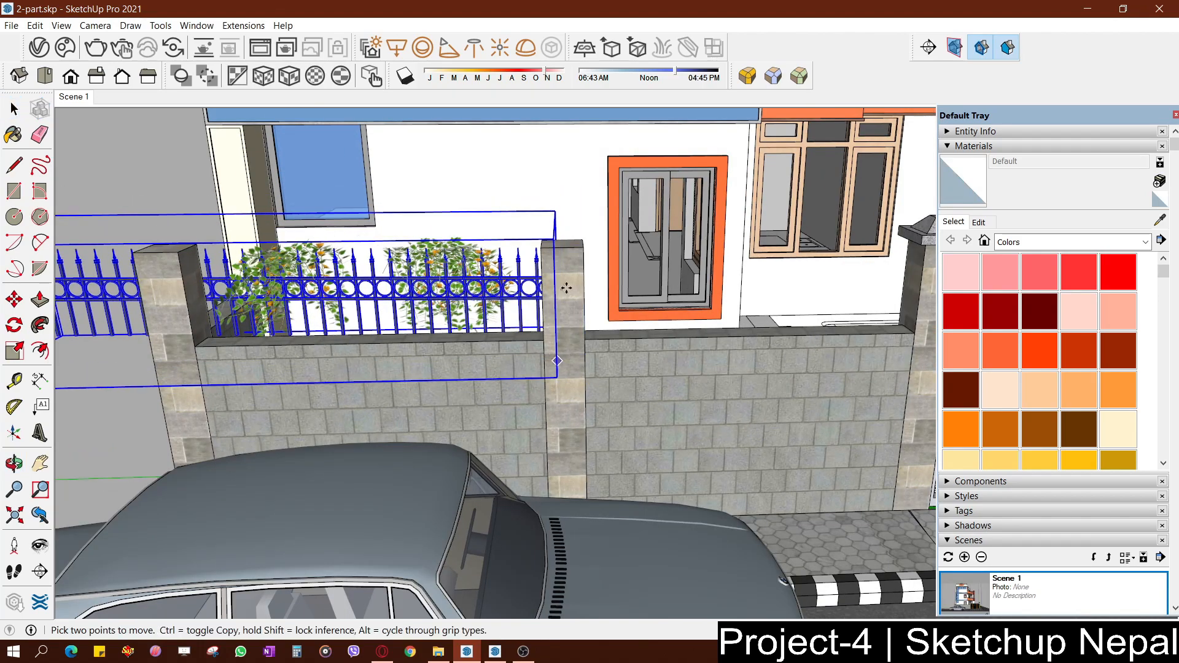
middle_click_drag(566, 288, 600, 297)
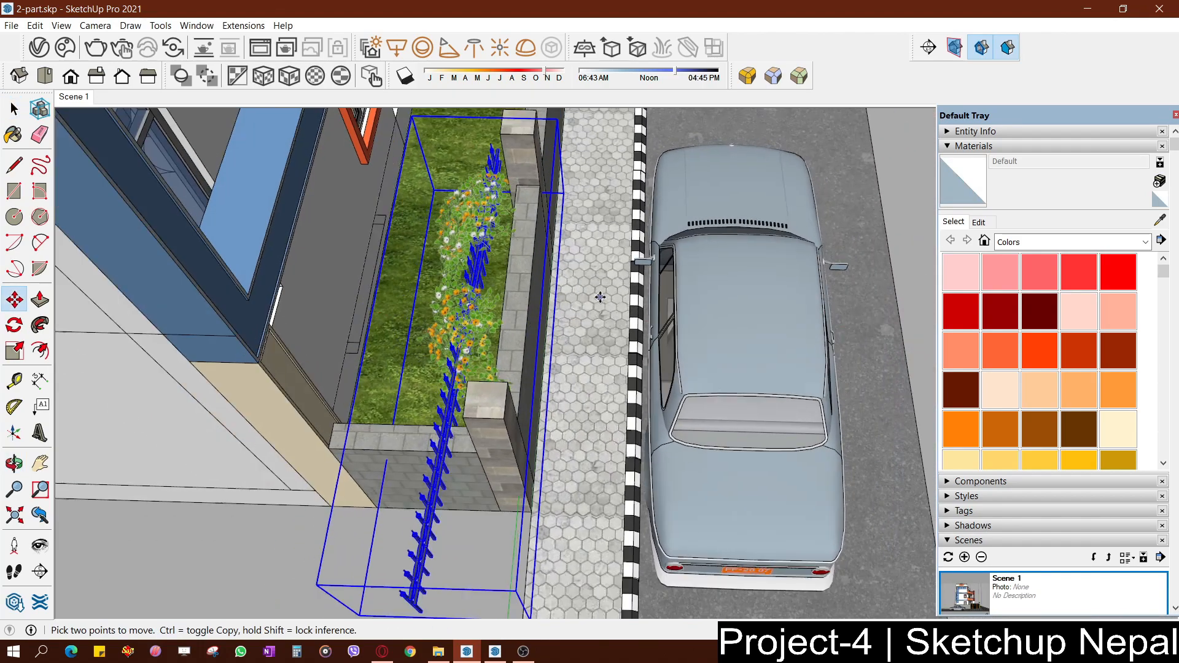
Show the model in top view and change the camera from perspective to parallel projection
left_click(45, 75)
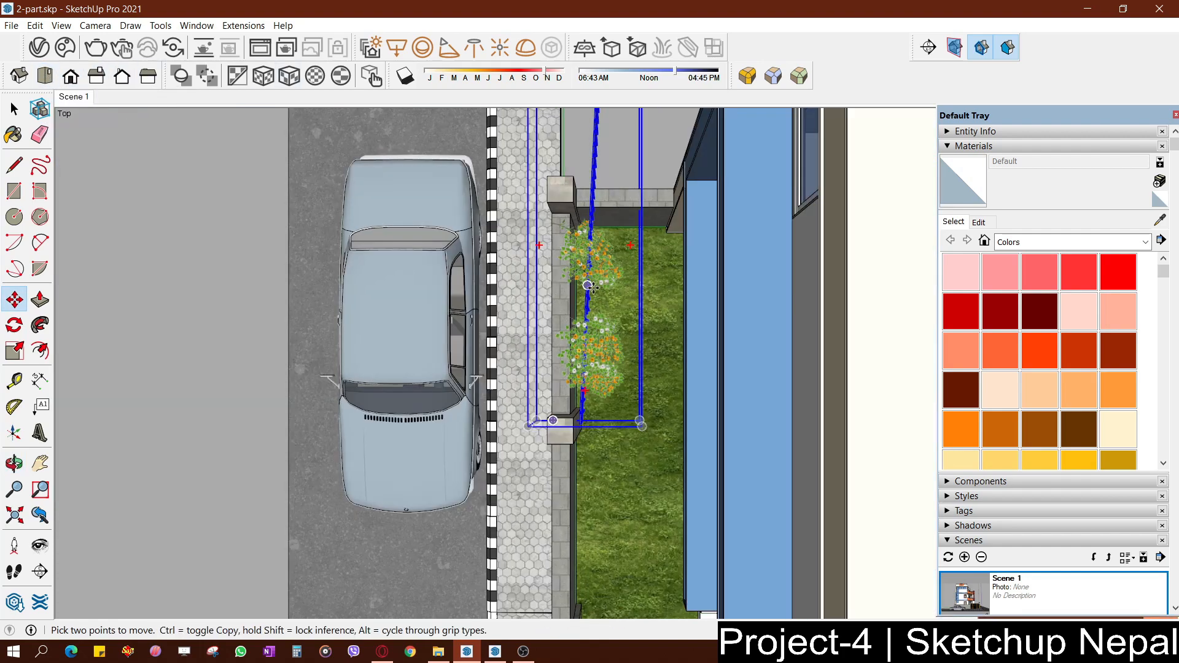
middle_click_drag(634, 292, 647, 367, "shift")
middle_click_drag(626, 430, 625, 320, "shift")
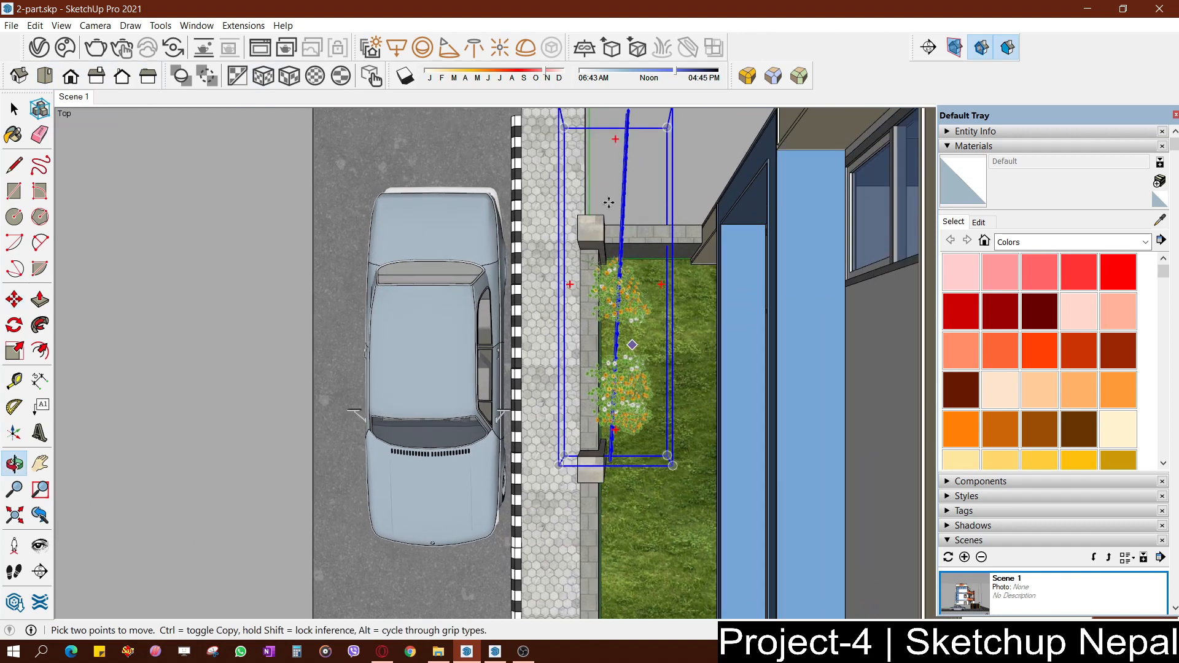
scroll(563, 350, "down", 2)
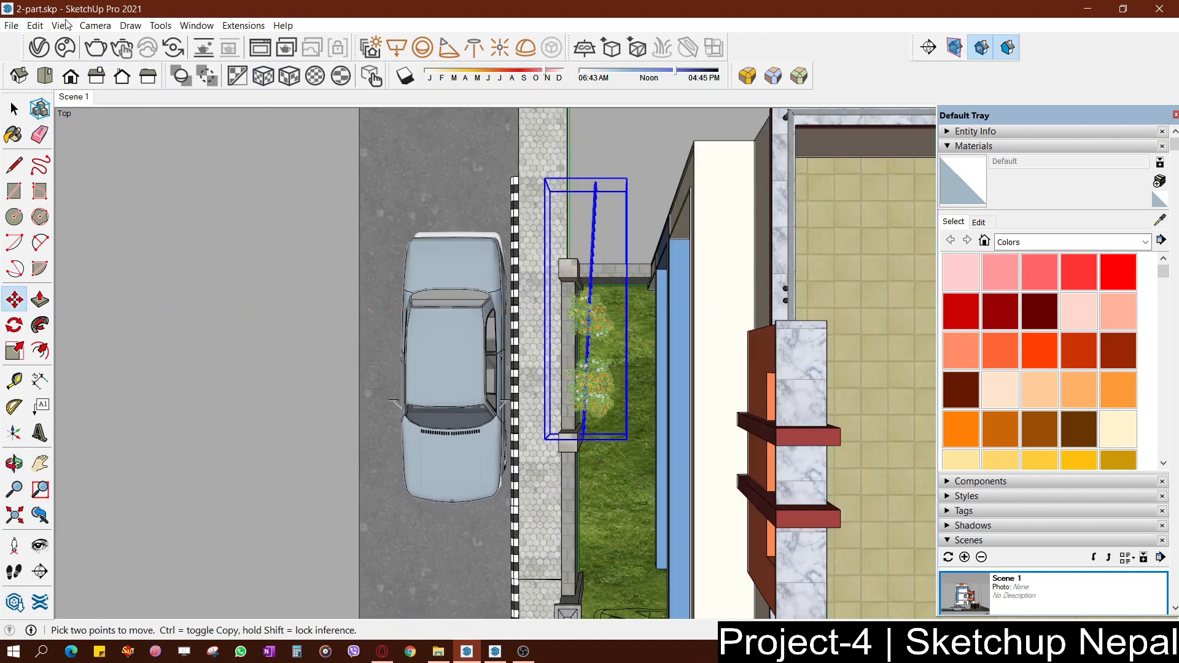
left_click(93, 25)
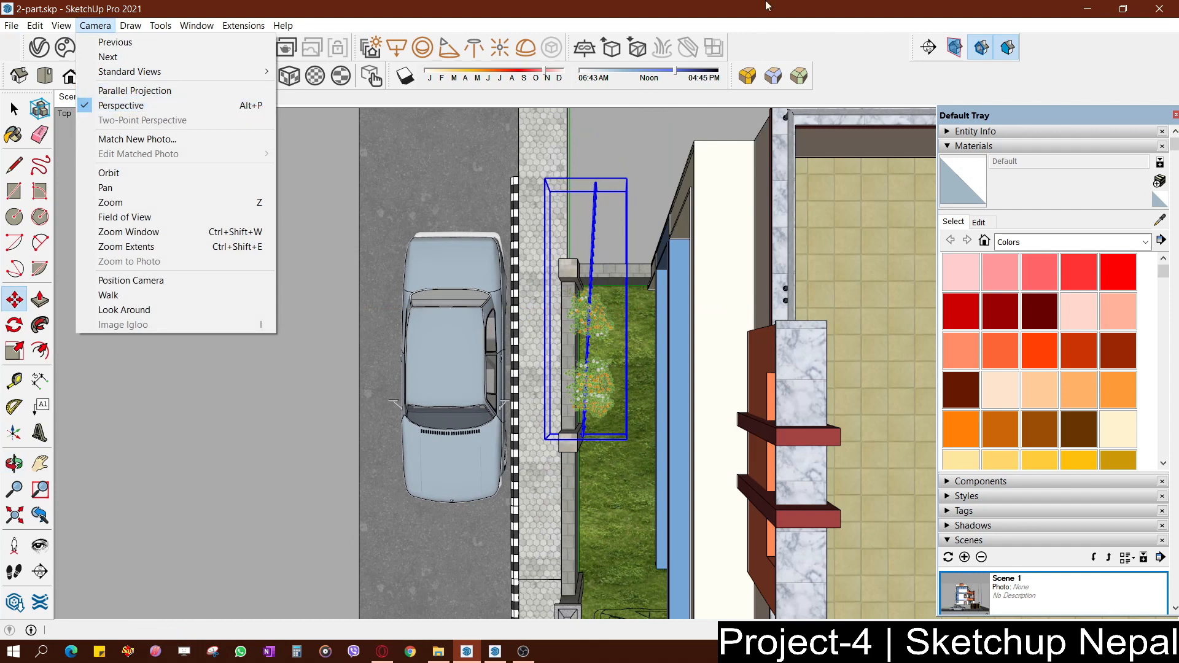
left_click(724, 127)
key("alt+p")
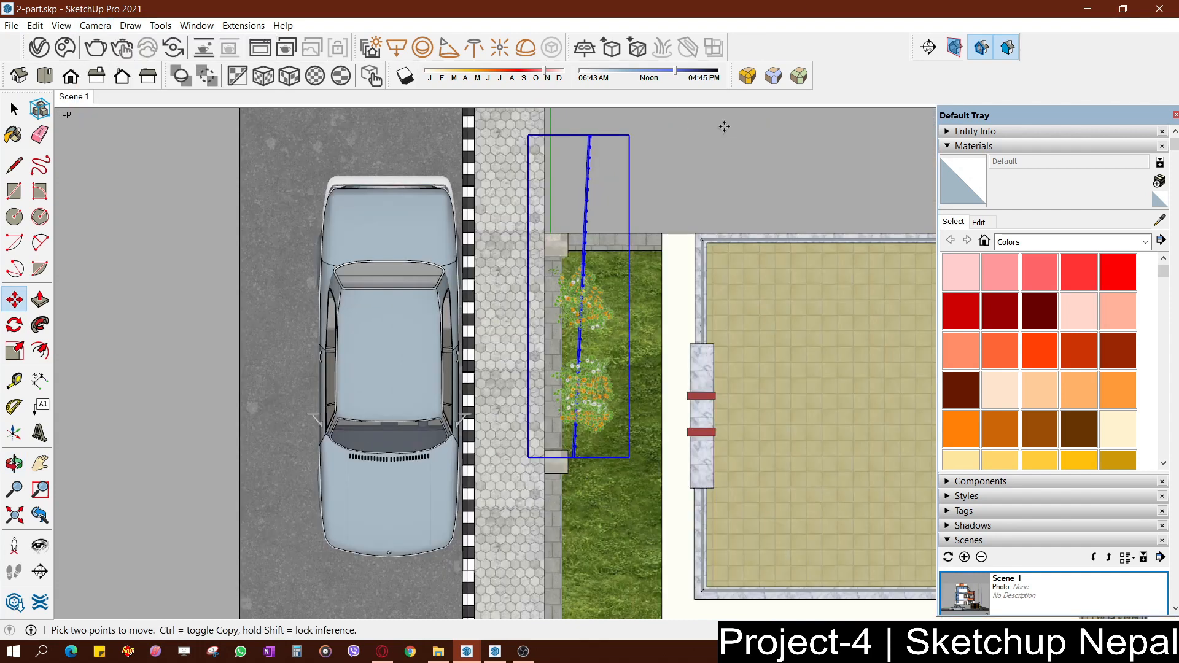
Move the railing sideways from the lawn towards the street so that it lies over the front wall
scroll(664, 190, "up", 4)
left_click(702, 198)
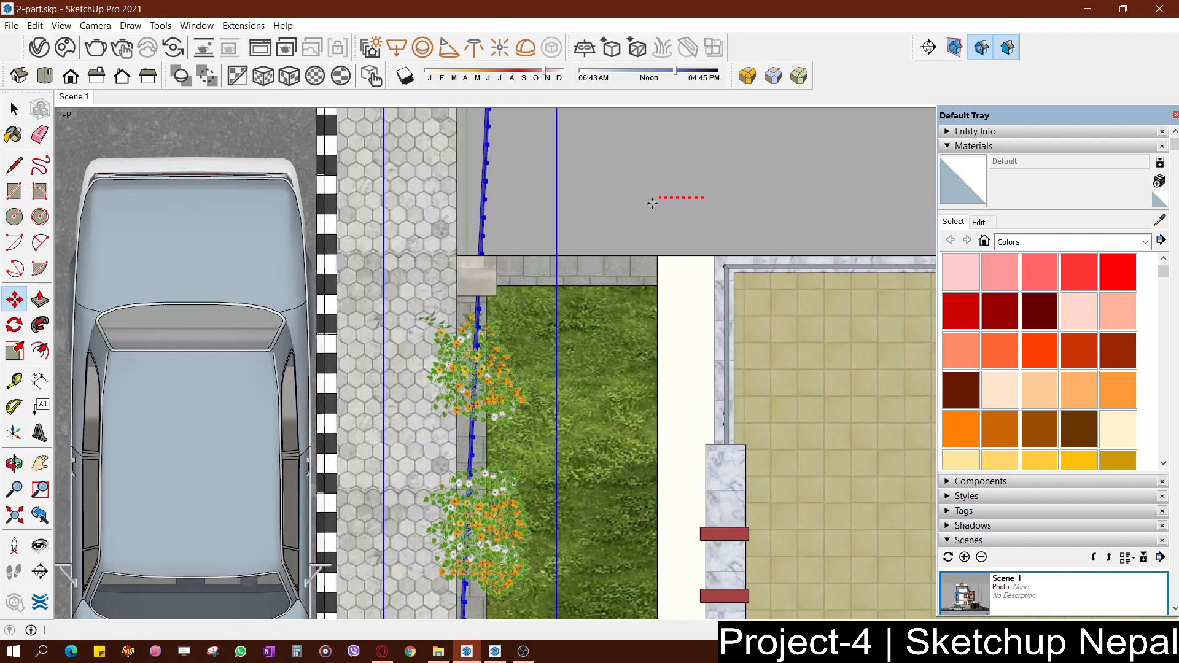
left_click(652, 203)
Rotate the railing about its centre so that it runs parallel to the front wall
scroll(527, 301, "down", 2)
middle_click_drag(551, 469, 582, 295, "shift")
scroll(556, 332, "down", 2)
middle_click_drag(546, 196, 575, 328, "shift")
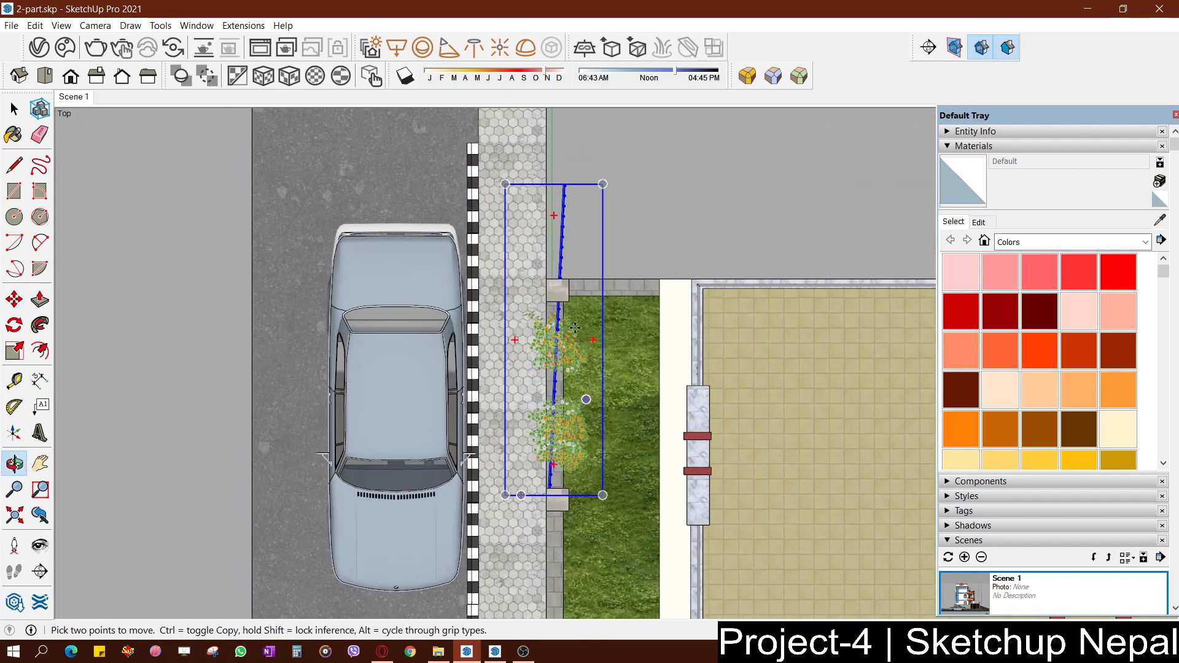
left_click(554, 215)
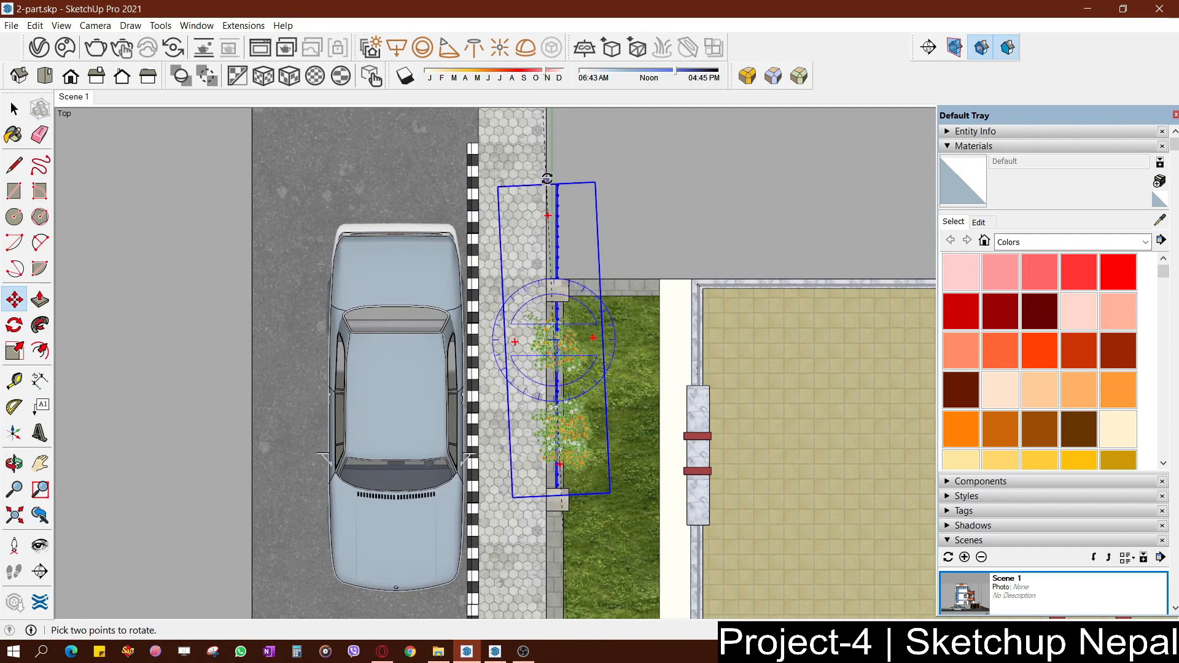
left_click(548, 166)
Move the railing along the front wall until its end reaches the capped gate pillar
middle_click_drag(571, 457, 584, 293, "shift")
scroll(584, 293, "up", 1)
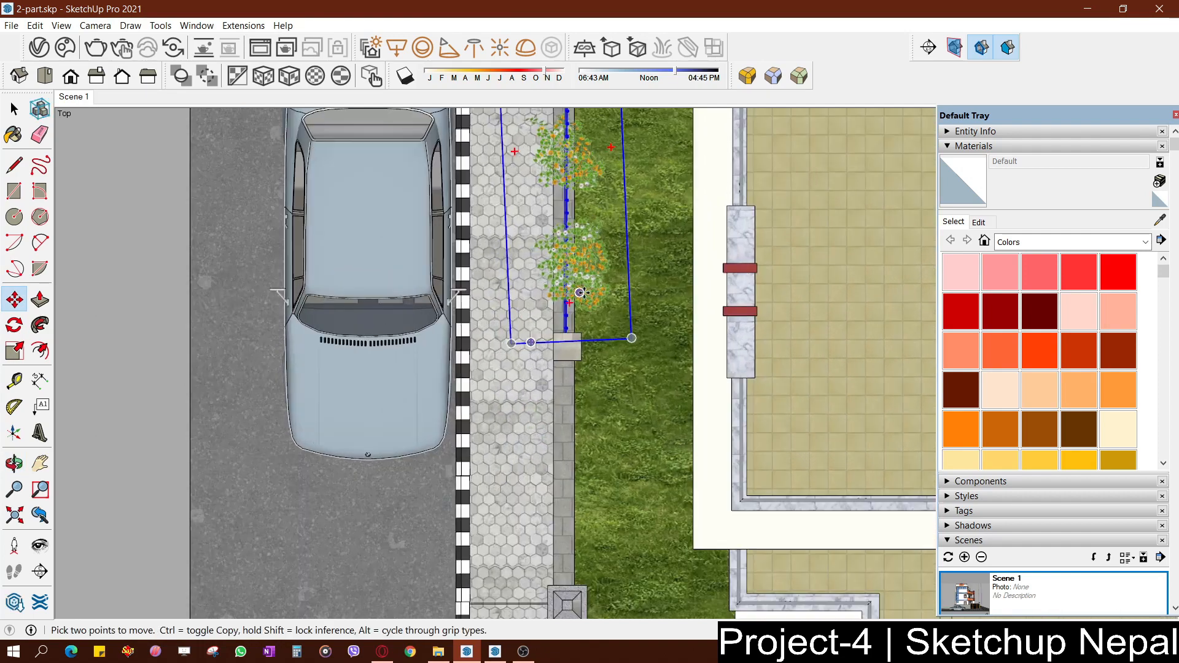
scroll(584, 293, "up", 1)
left_click(525, 349)
middle_click_drag(512, 541, 526, 371, "shift")
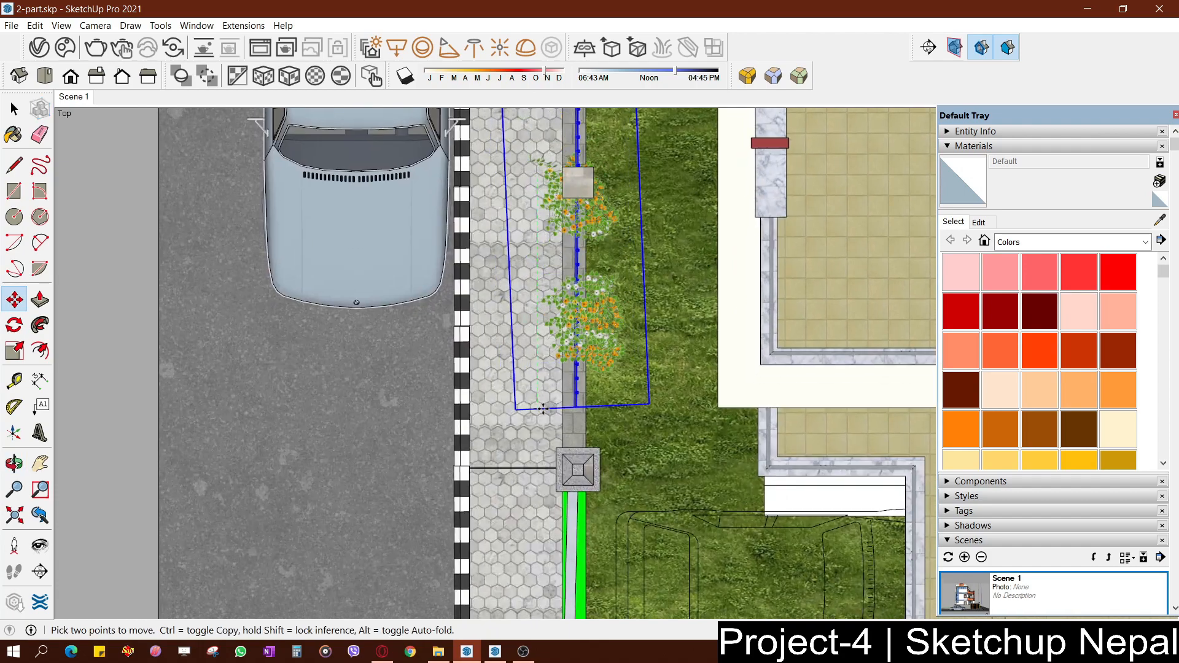
left_click(512, 455)
Adjust the railing's position so that it stands on top of the front wall against the gate pillar
middle_click_drag(512, 456, 688, 187)
scroll(737, 326, "down", 2)
scroll(695, 443, "up", 4)
middle_click_drag(695, 443, 688, 366)
scroll(553, 449, "up", 2)
left_click(531, 532)
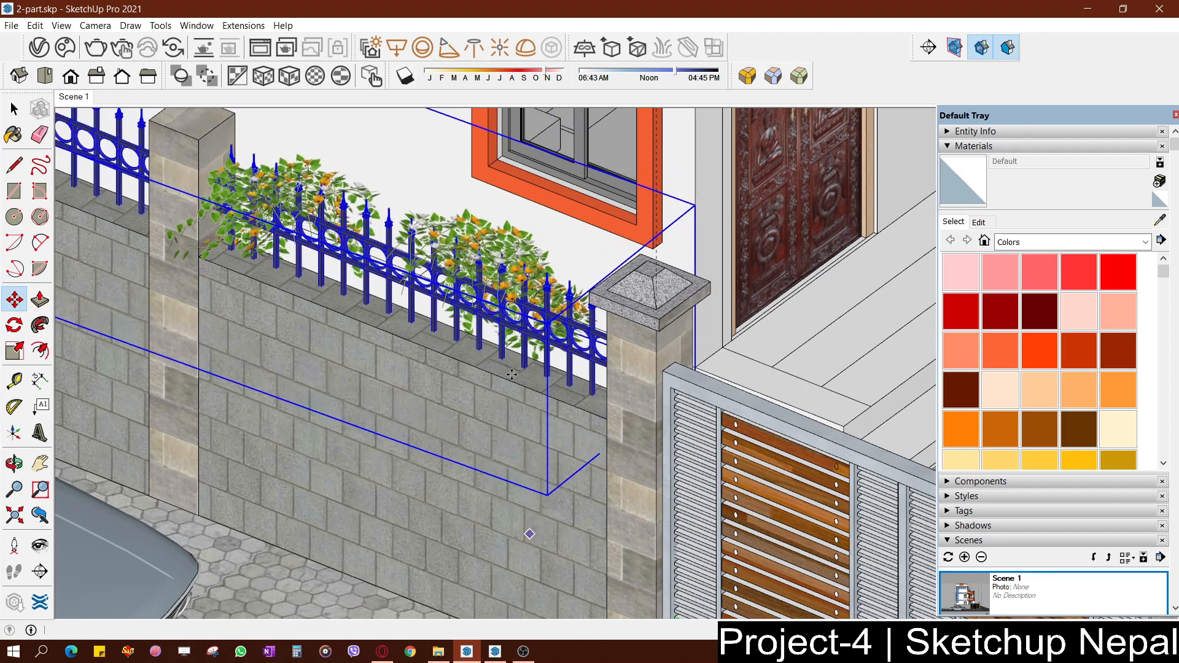
Scale the railing lengthwise so that it extends along the front wall to the far corner pillar
scroll(424, 344, "down", 2)
middle_click_drag(301, 327, 540, 364)
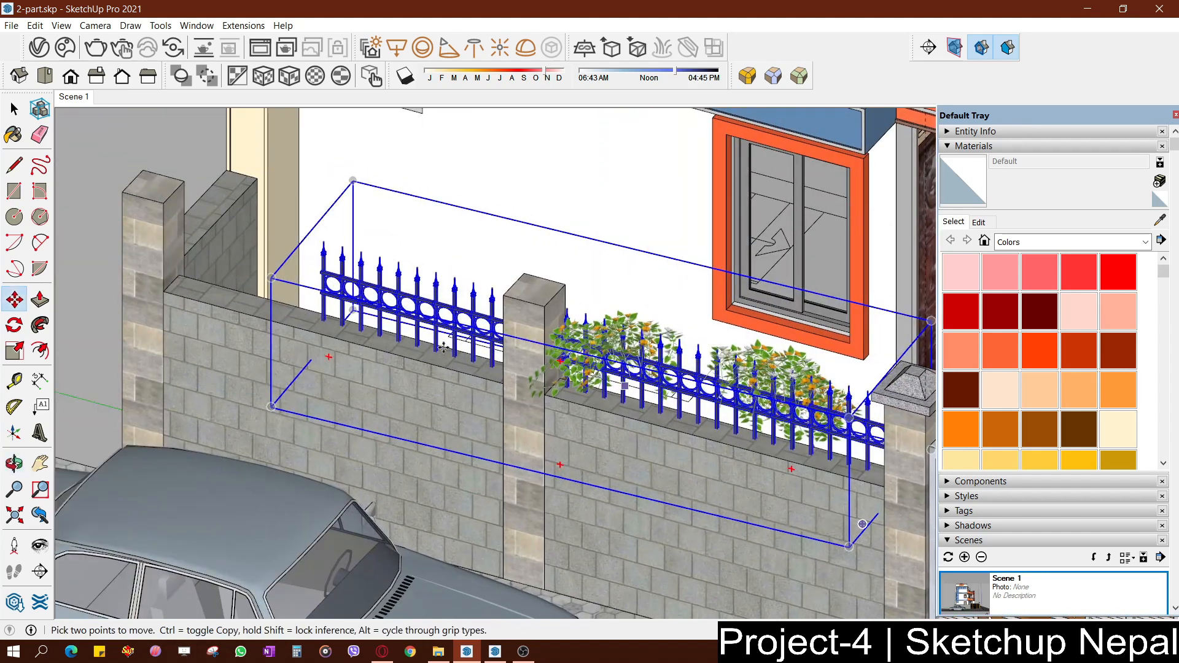
key("s")
left_click_drag(312, 294, 167, 258)
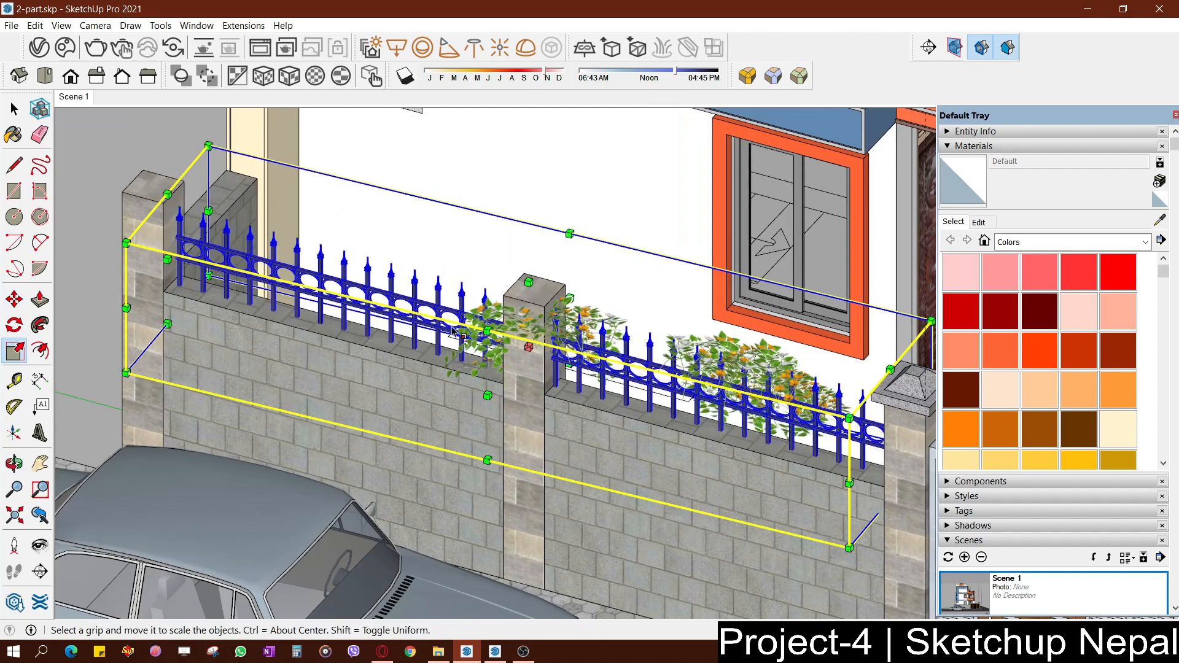
Switch to the top view and open the ironwork inside the front railing for editing
scroll(509, 328, "down", 3)
middle_click_drag(485, 270, 332, 291)
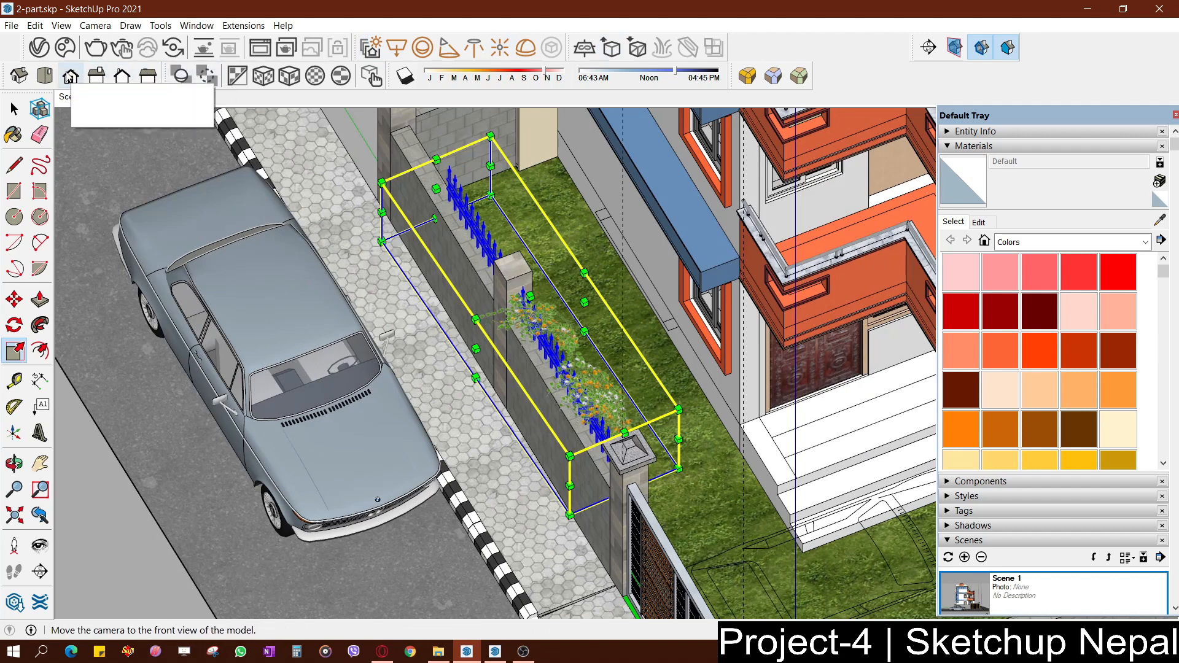
left_click(44, 76)
scroll(527, 319, "up", 5)
scroll(527, 315, "up", 1)
key("space")
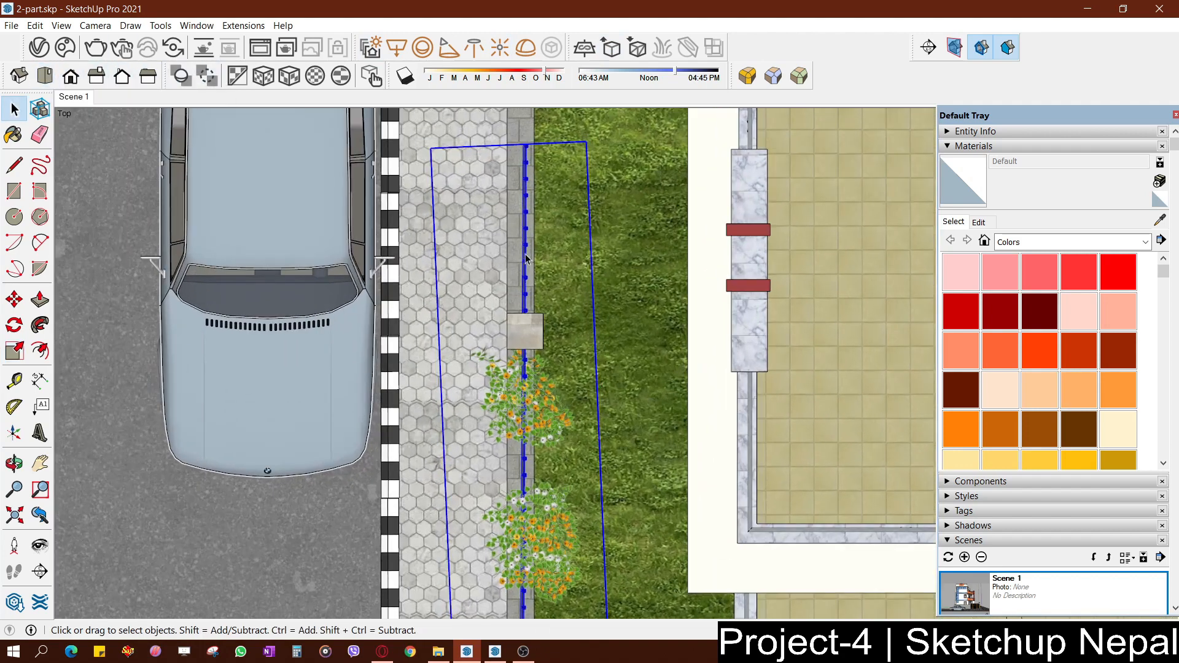
double_click(525, 254)
scroll(532, 267, "up", 1)
middle_click_drag(539, 257, 578, 400, "shift")
left_click_drag(578, 400, 379, 188)
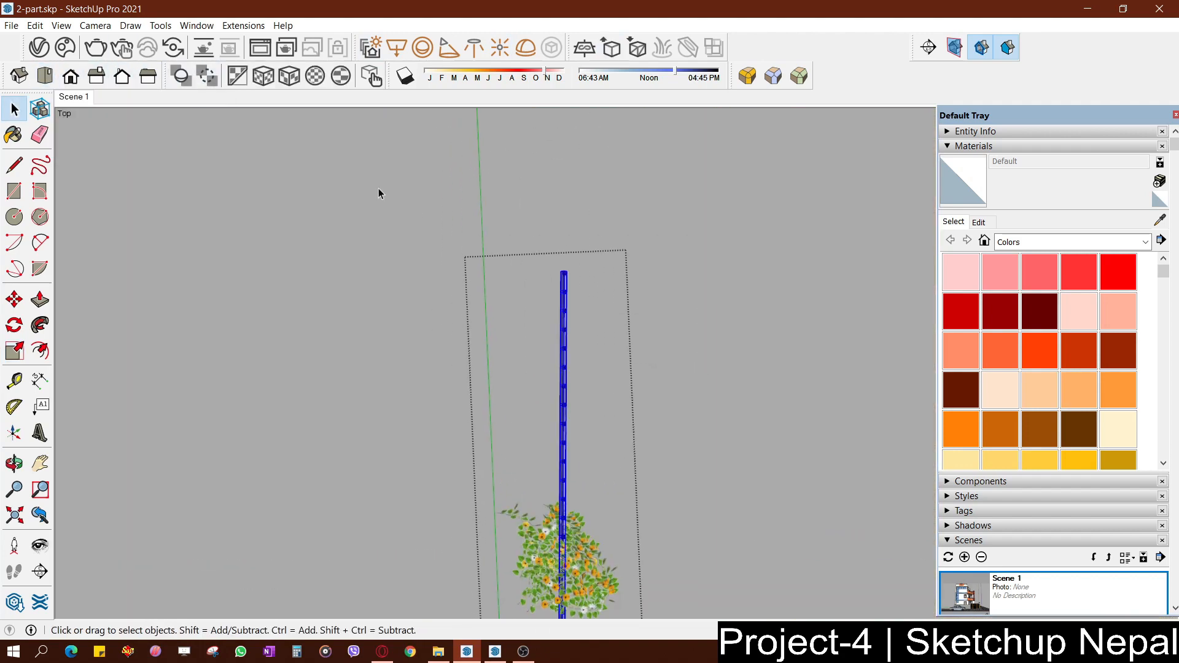
middle_click_drag(606, 416, 544, 368, "shift")
scroll(540, 369, "up", 1)
double_click(495, 328)
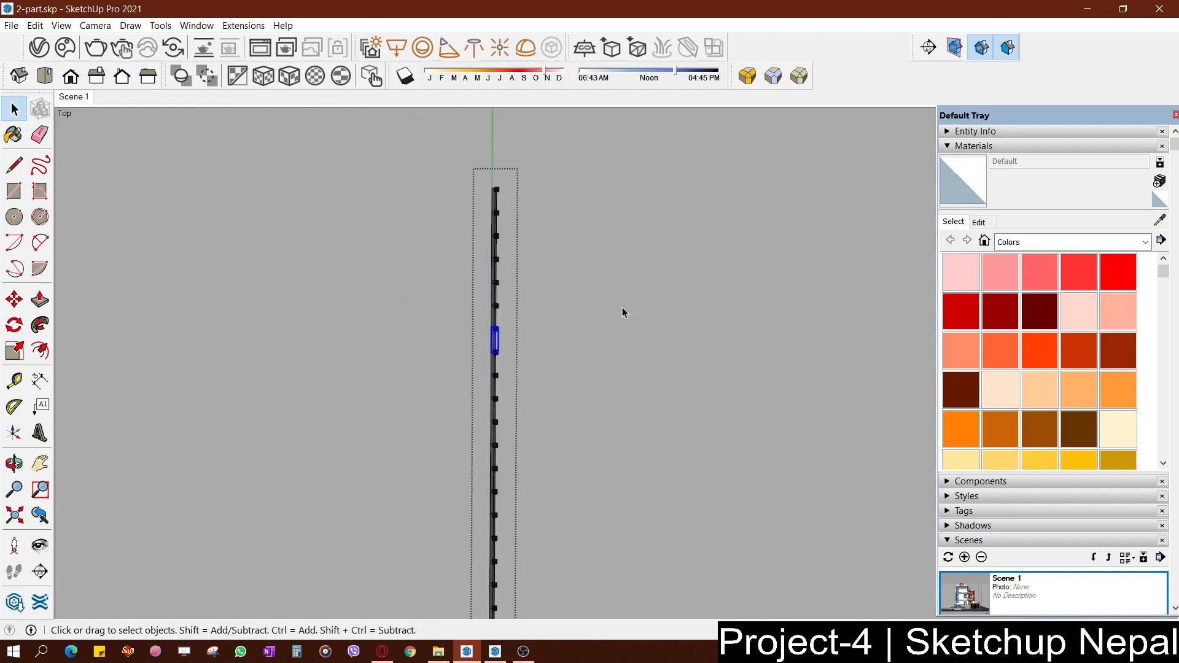
Delete the front railing's iron sections that extend beyond the middle pillar towards the far corner
scroll(594, 315, "down", 2)
key("i")
scroll(578, 369, "up", 2)
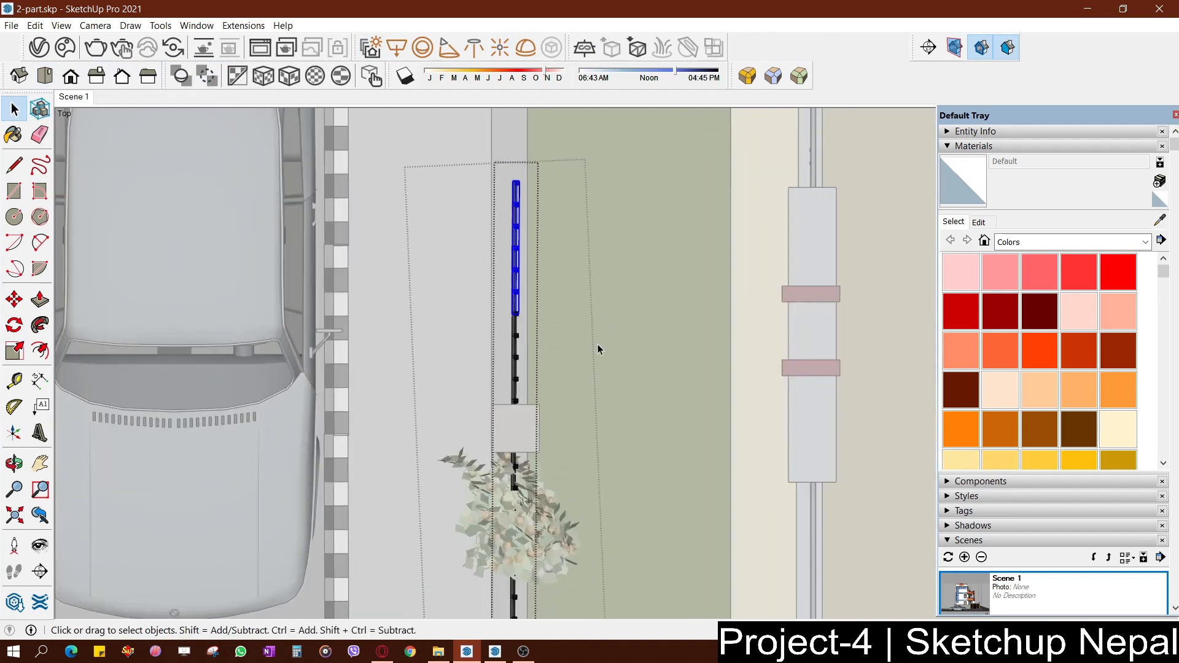
scroll(403, 167, "down", 1)
key("Delete")
scroll(440, 309, "up", 2)
left_click_drag(605, 375, 445, 249)
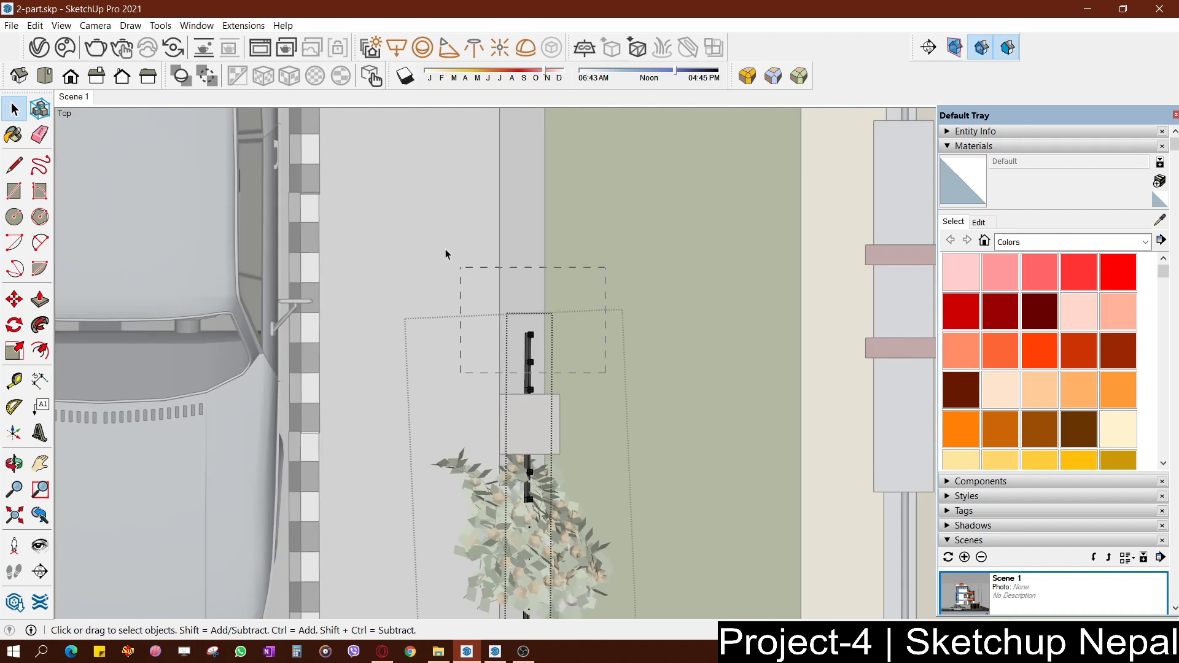
key("Delete")
Delete the leftover railing piece hidden inside the middle pillar and finish editing the railing
scroll(527, 416, "up", 2)
scroll(572, 367, "up", 1)
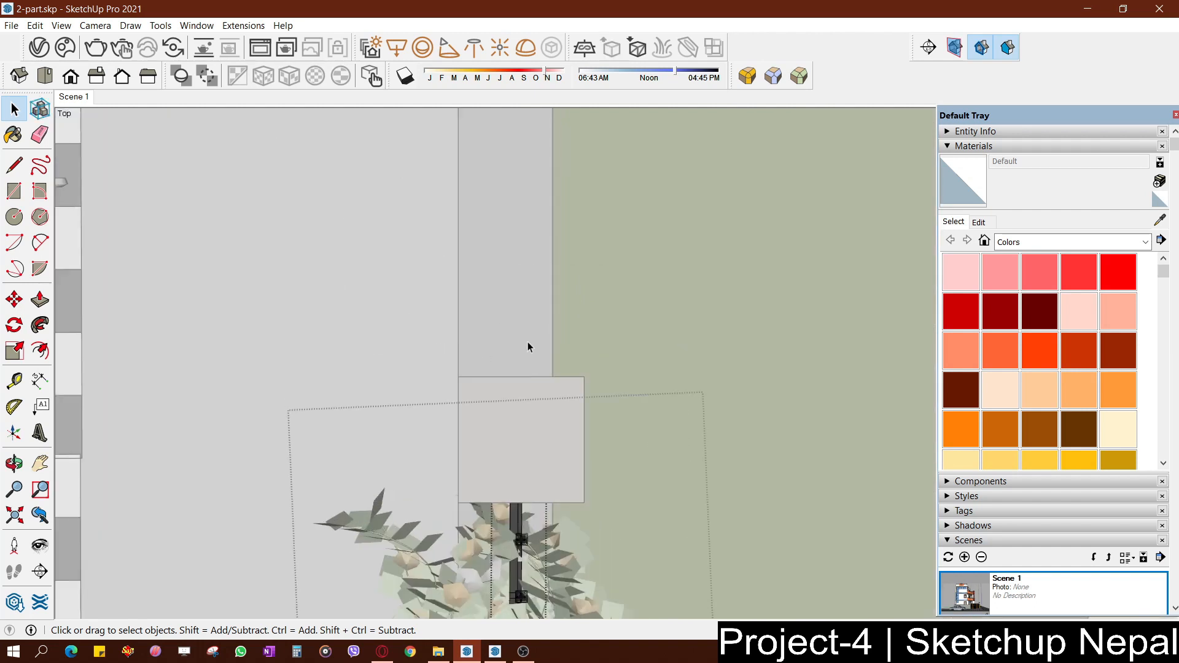
double_click(498, 455)
scroll(500, 467, "up", 2)
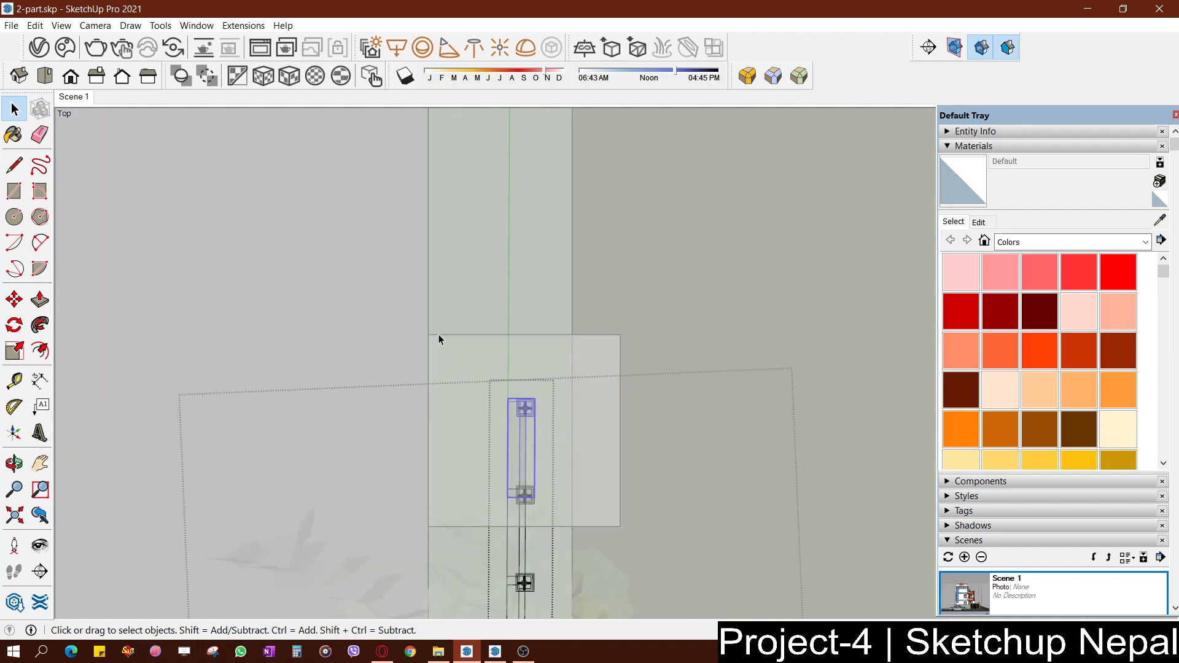
scroll(438, 335, "down", 2)
left_click(579, 316)
scroll(562, 339, "down", 2)
scroll(494, 424, "up", 3)
scroll(522, 396, "down", 2)
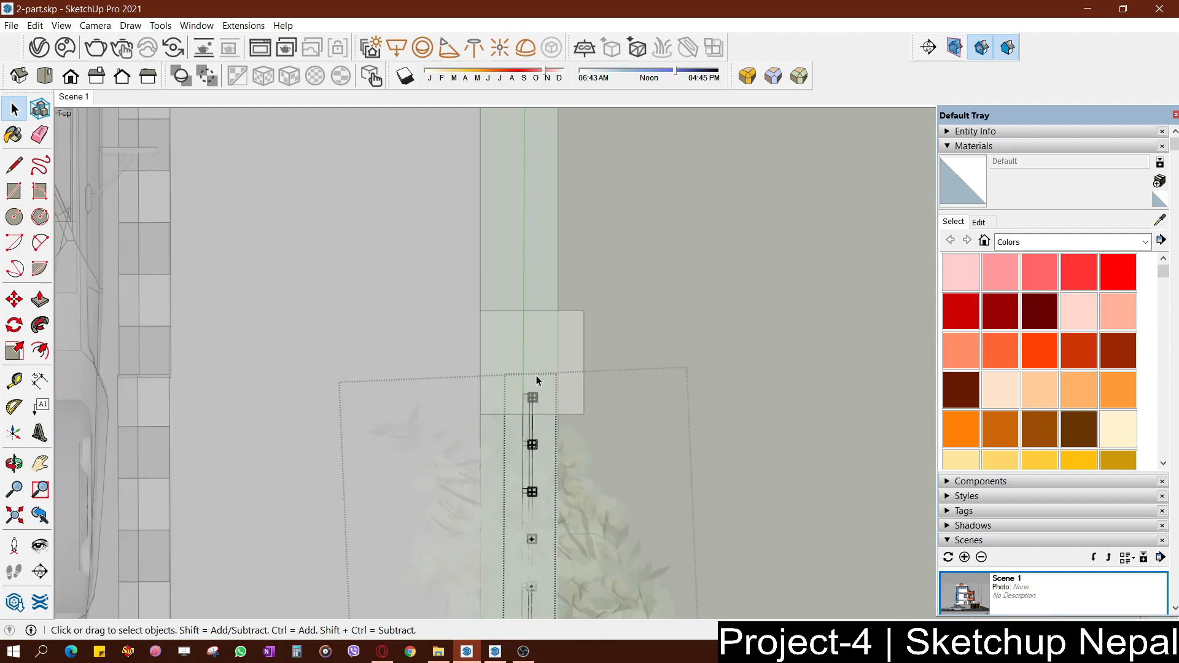
left_click(698, 337)
scroll(676, 347, "down", 2)
Copy the trimmed railing along the front wall into the section between the middle pillar and the far corner pillar
middle_click_drag(621, 437, 602, 456)
scroll(602, 456, "up", 2)
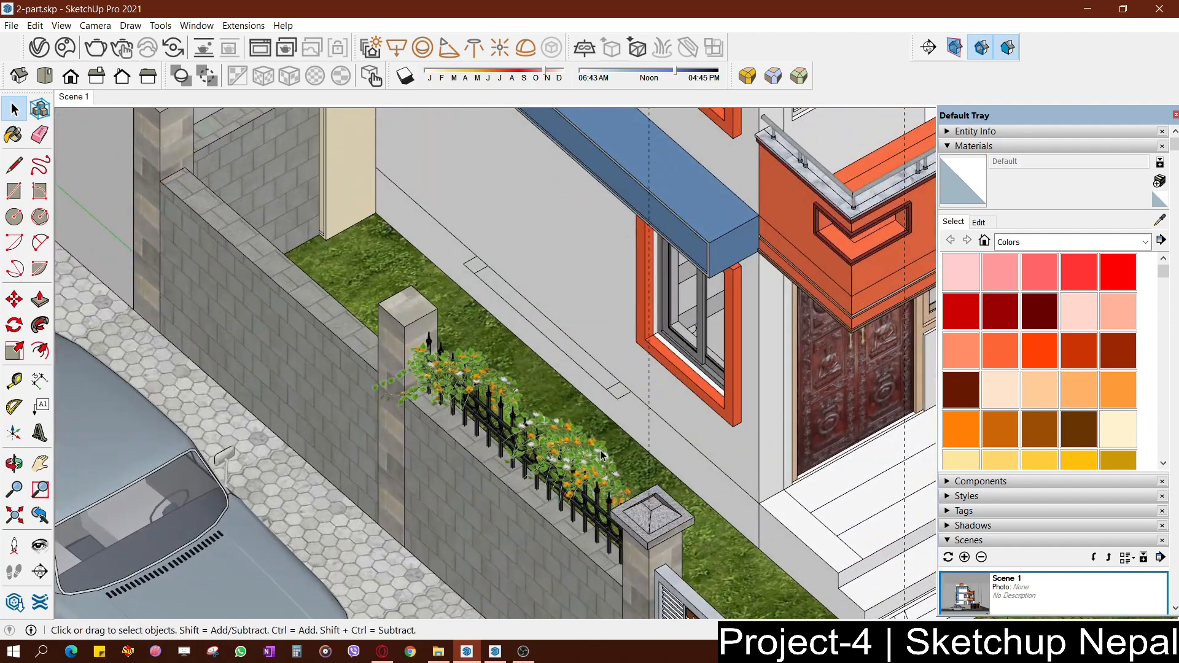
key("v")
scroll(547, 434, "up", 6)
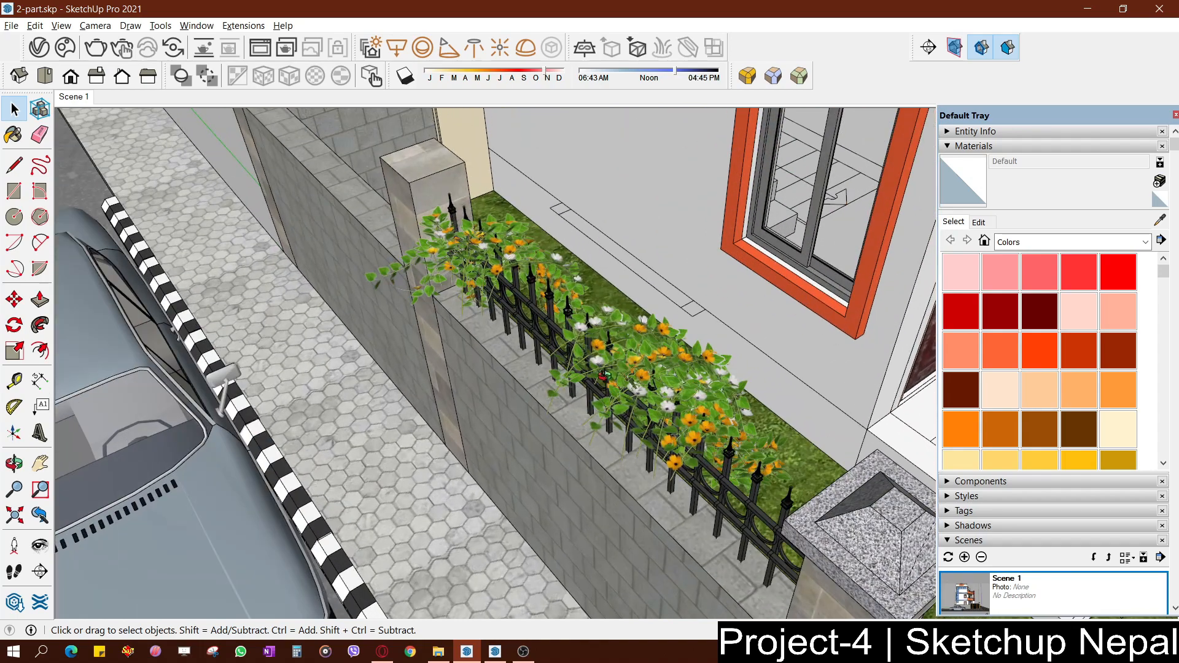
middle_click_drag(548, 434, 874, 372)
left_click(726, 353)
key("m")
scroll(578, 323, "down", 2)
middle_click_drag(578, 325, 707, 329)
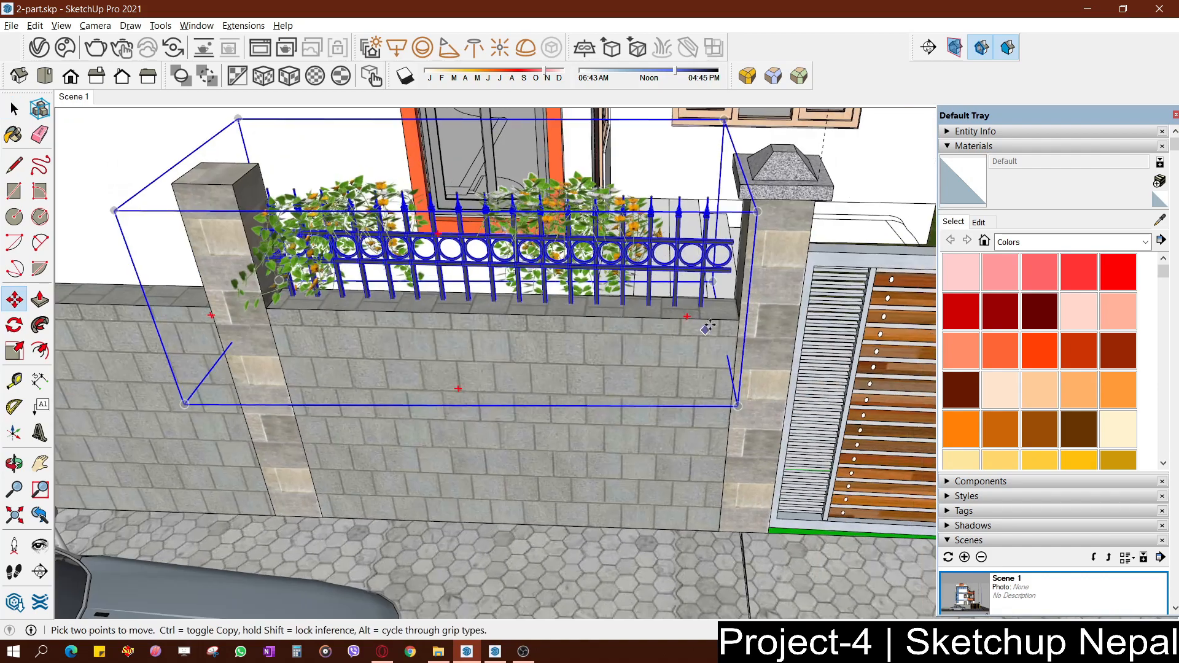
middle_click_drag(577, 353, 546, 409)
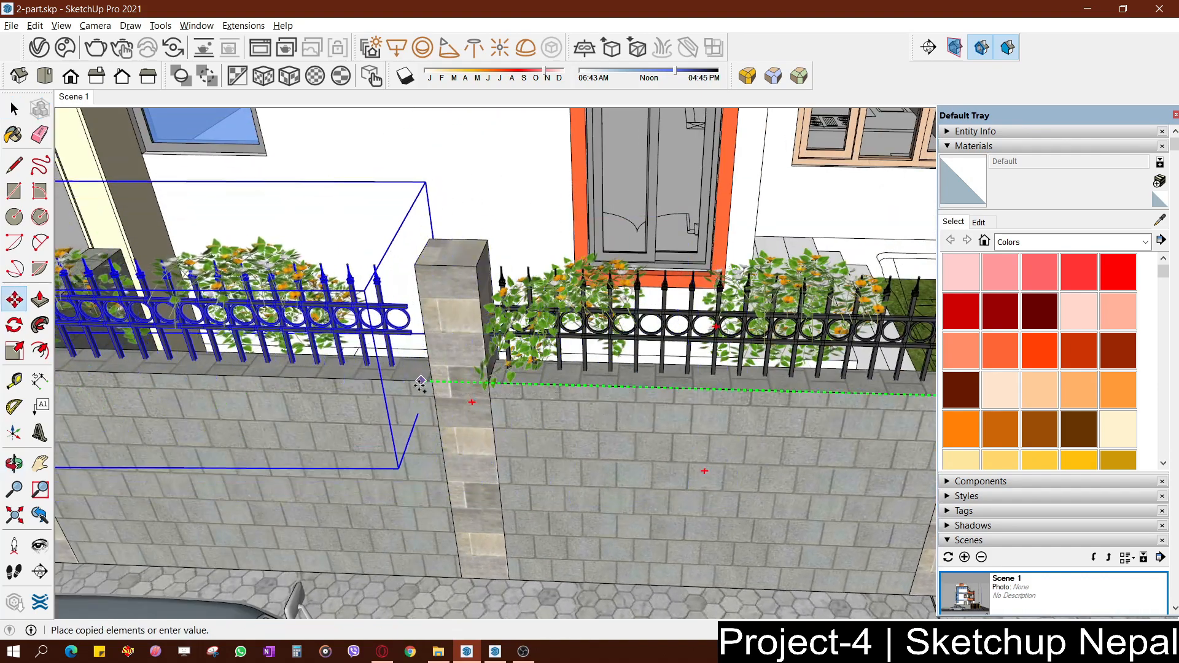
middle_click_drag(469, 391, 754, 370)
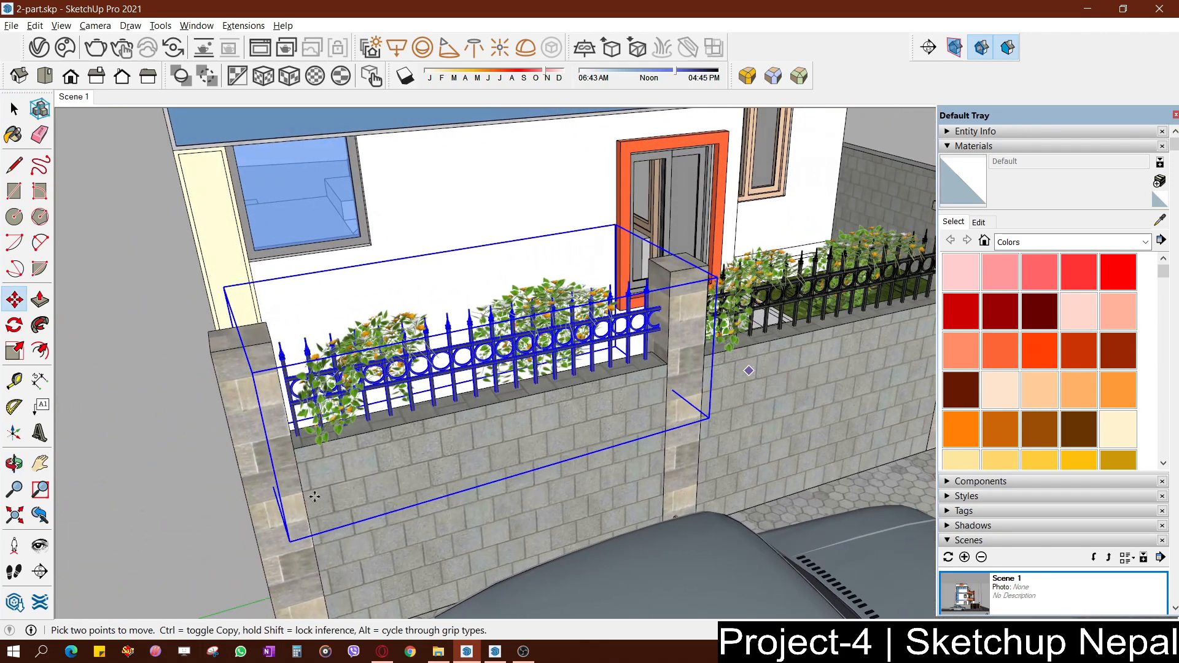
middle_click_drag(314, 497, 240, 361)
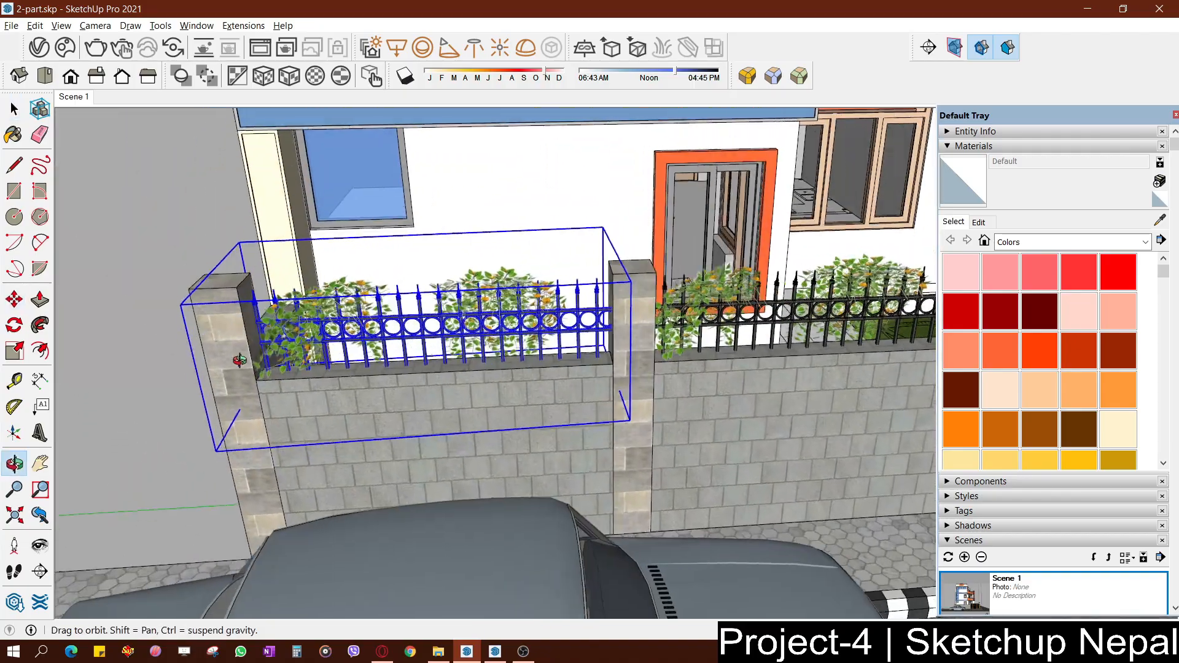
Place another copy of the railing at the far corner pillar, turned perpendicular to the front wall
scroll(238, 344, "down", 3)
middle_click_drag(492, 307, 621, 366)
scroll(411, 403, "up", 2)
middle_click_drag(342, 429, 500, 327)
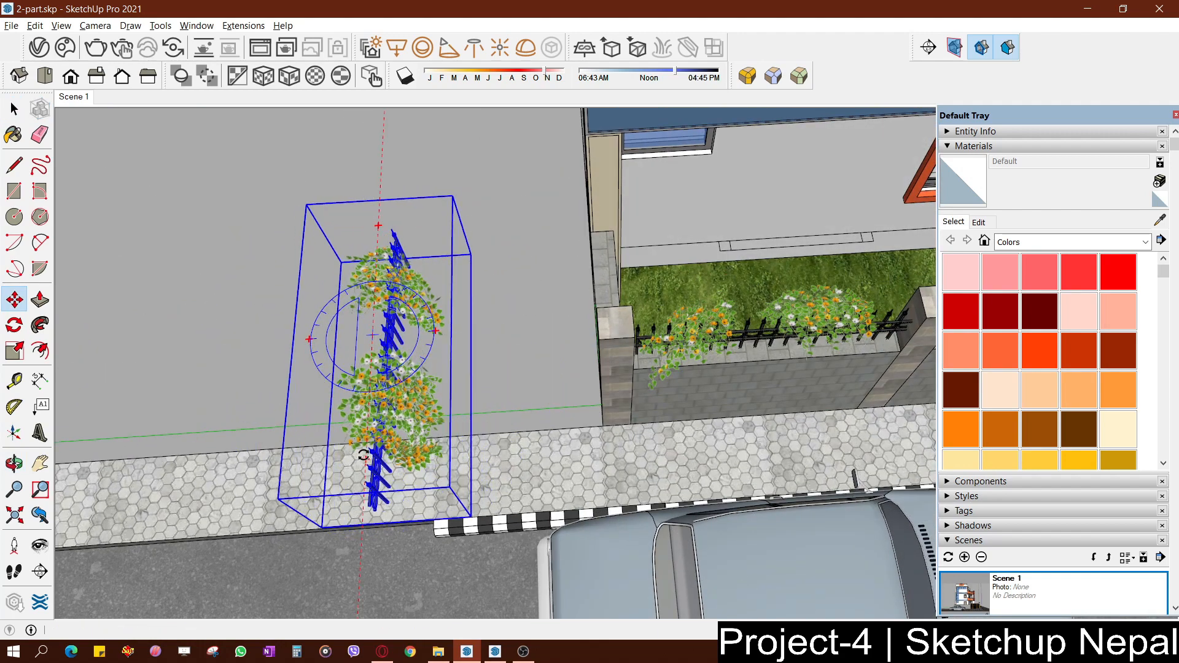
left_click(492, 494)
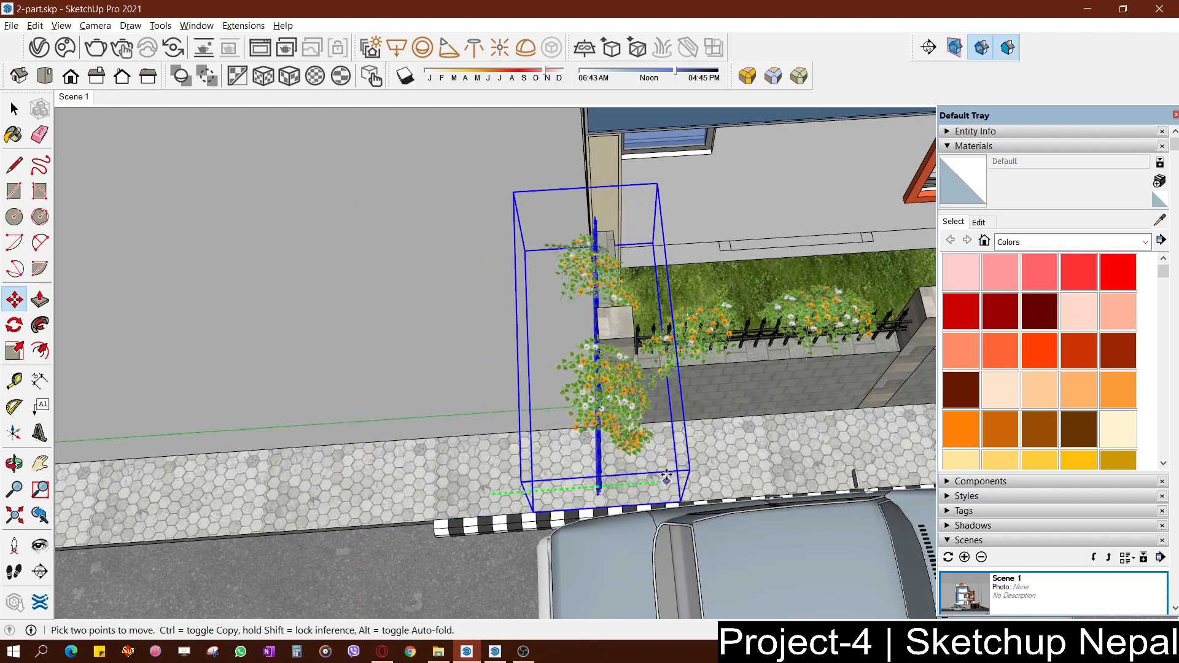
Rotate the side railing slightly and shift it towards the house so that it lies along the short side wall
scroll(673, 472, "down", 5)
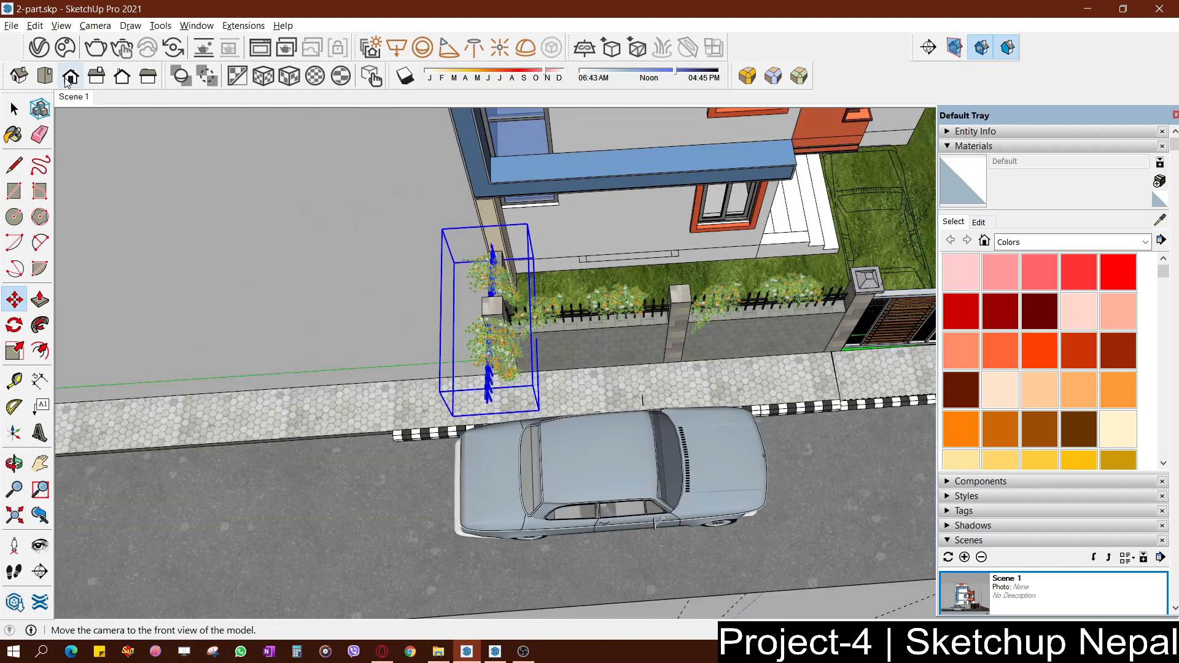
left_click(45, 75)
scroll(198, 311, "down", 2)
scroll(418, 240, "up", 3)
middle_click_drag(510, 239, 485, 491, "shift")
scroll(579, 390, "up", 1)
scroll(579, 390, "up", 4)
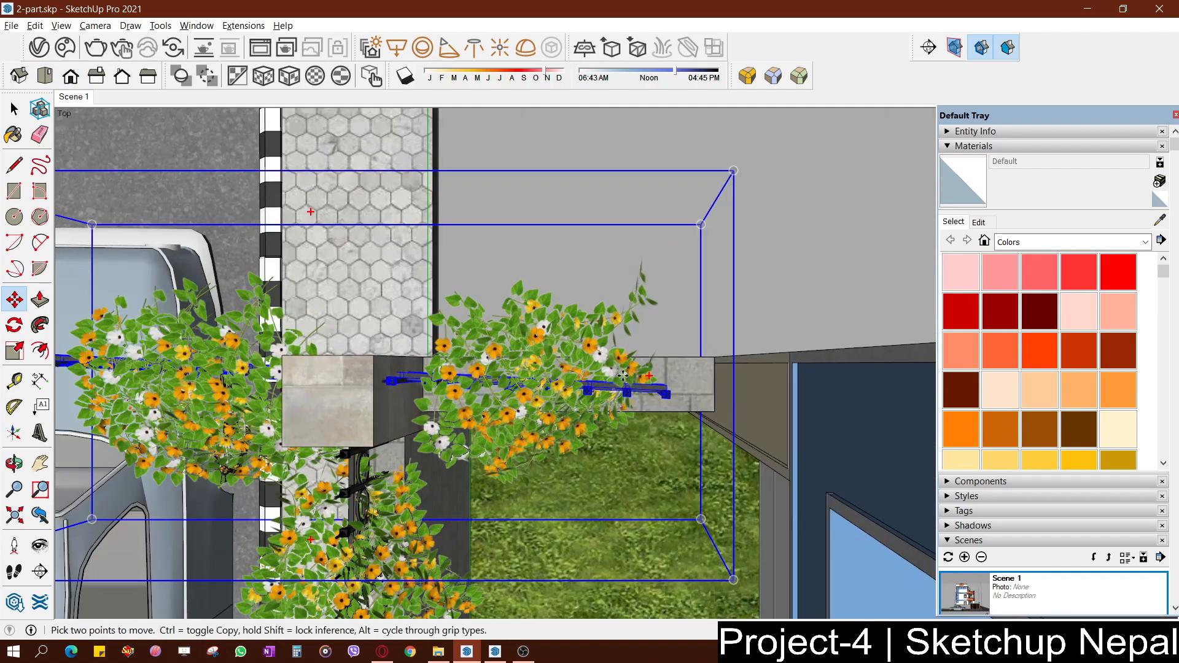
left_click(653, 374)
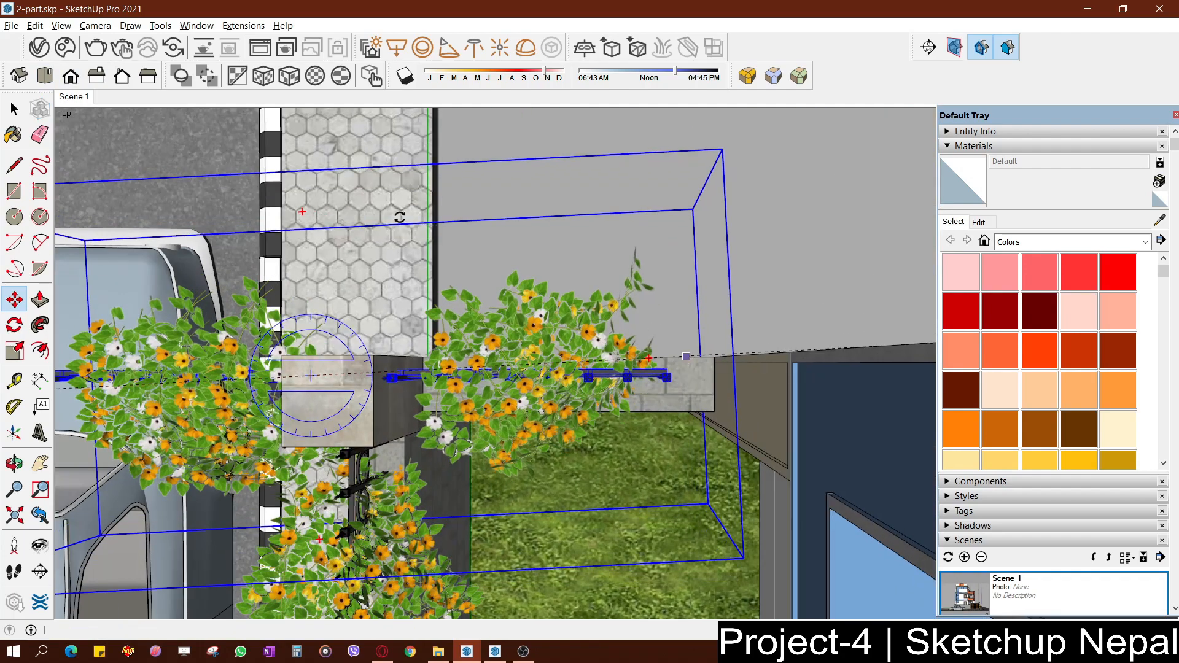
left_click(451, 251)
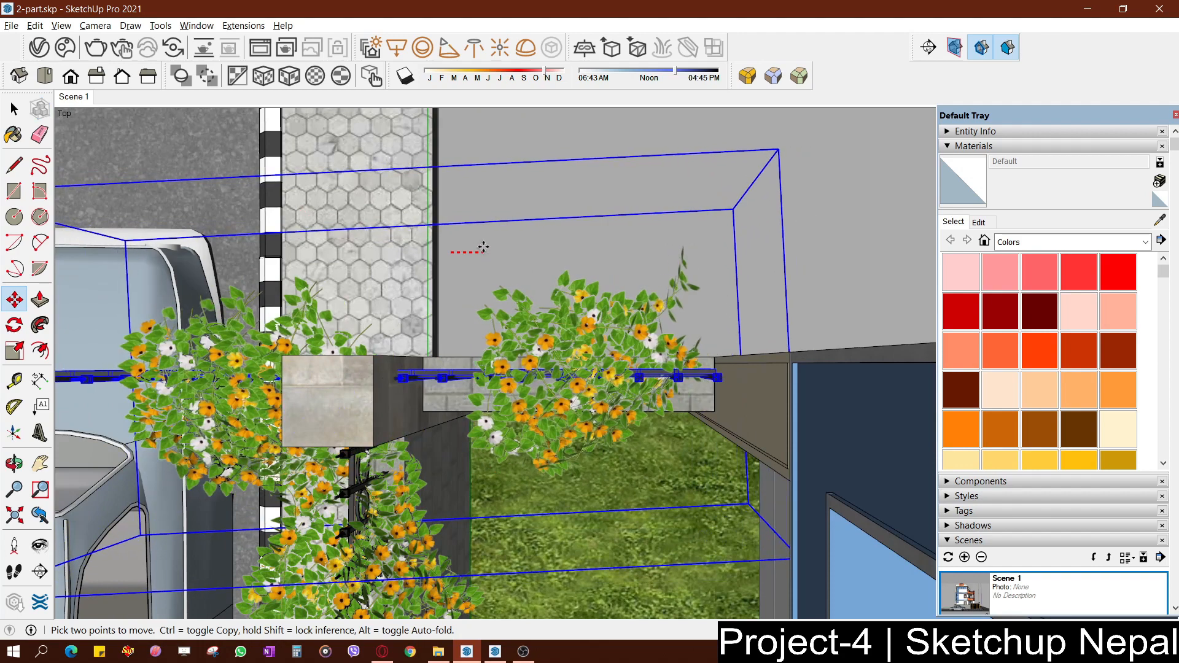
key("ctrl+z")
scroll(713, 370, "down", 3)
scroll(596, 376, "up", 2)
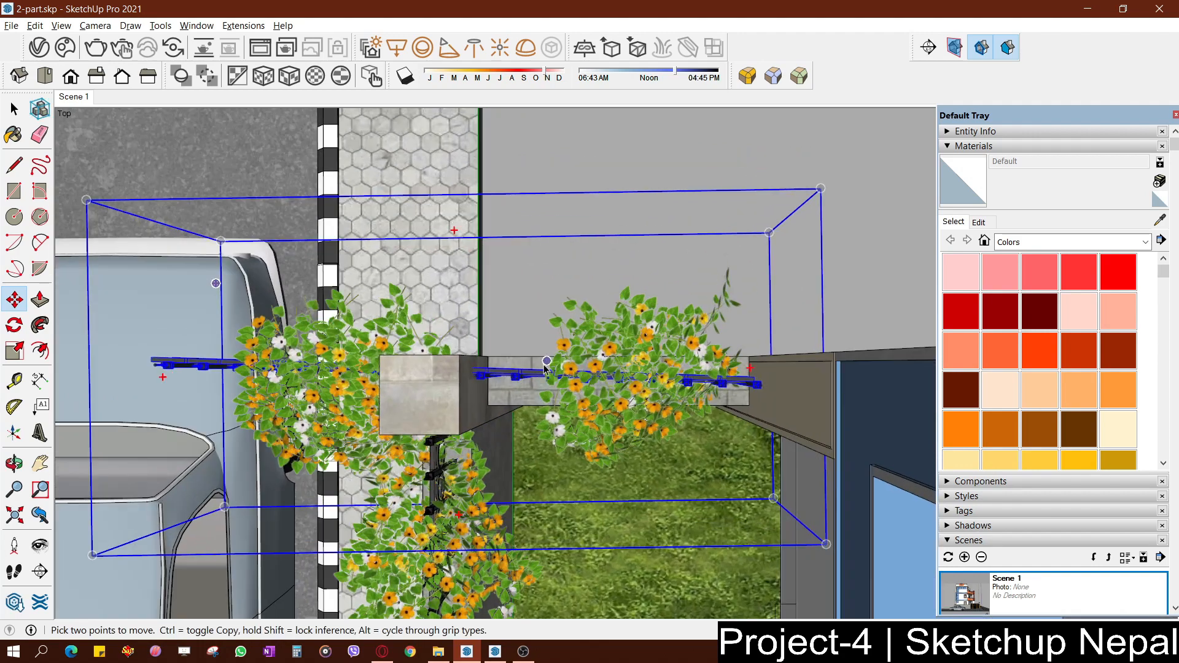
Delete the side railing's iron sections that extend past the corner pillar over the street
key("space")
double_click(528, 397)
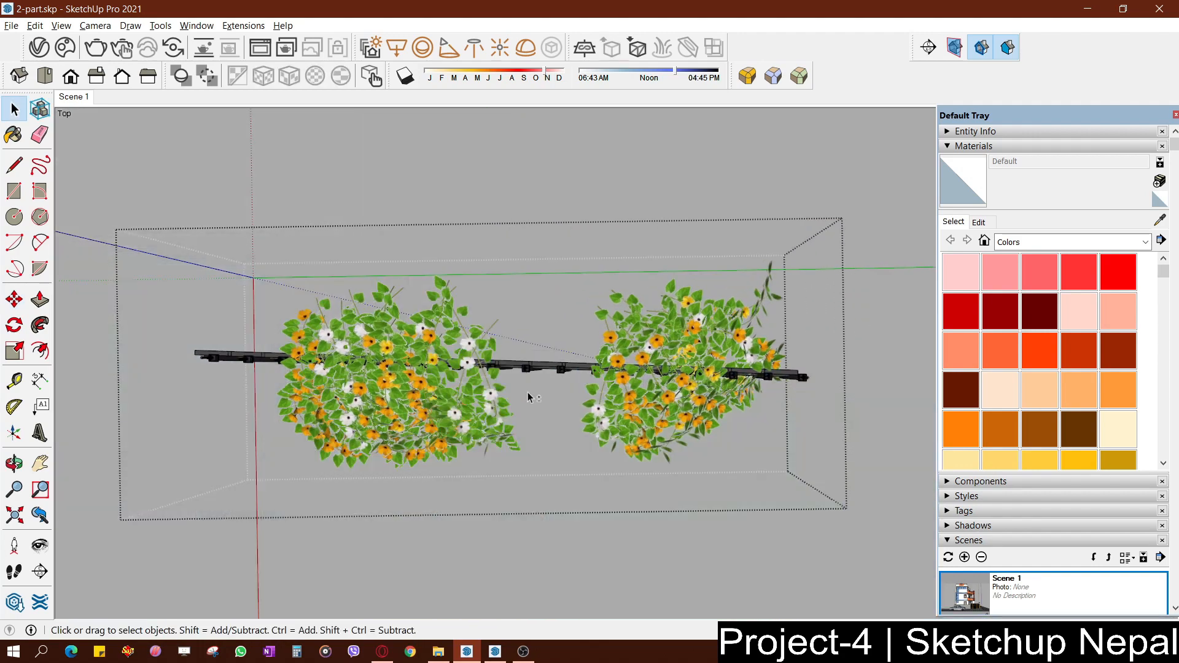
key("ctrl+a")
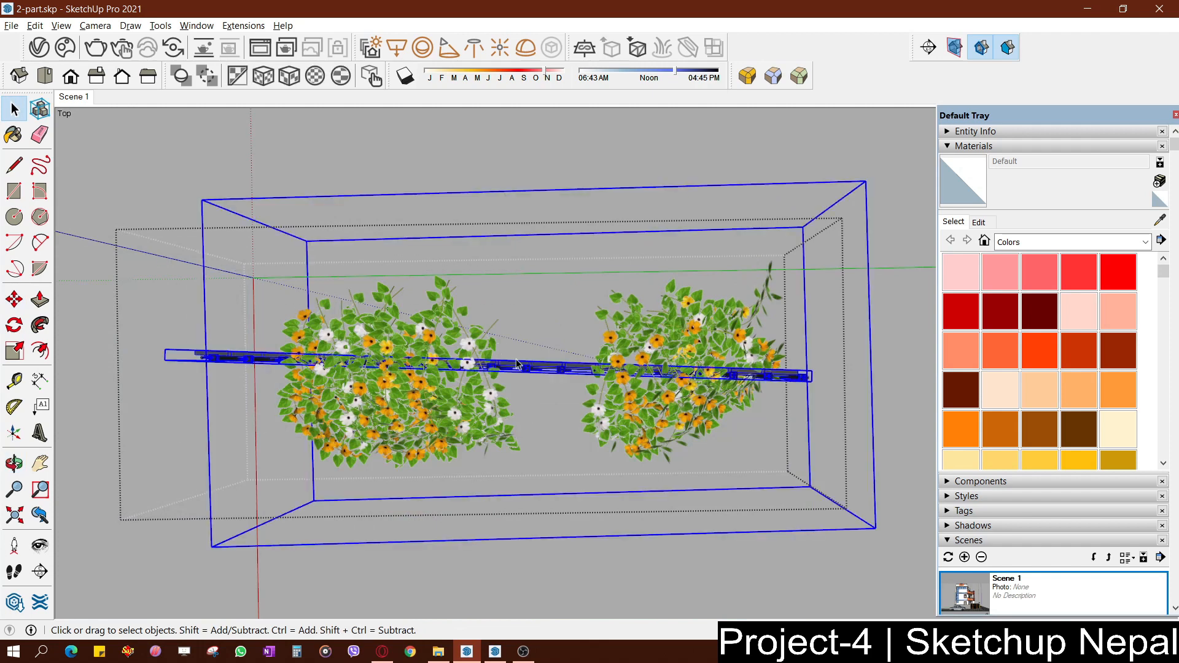
key("Escape")
double_click(548, 371)
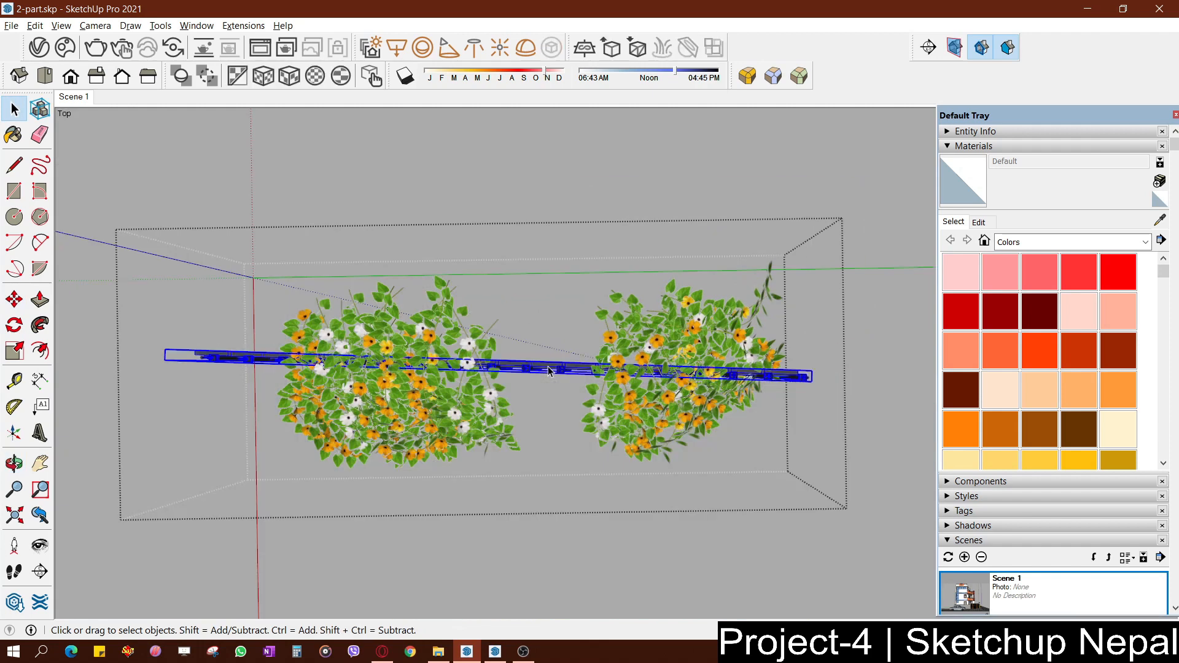
left_click(477, 402)
key("Delete")
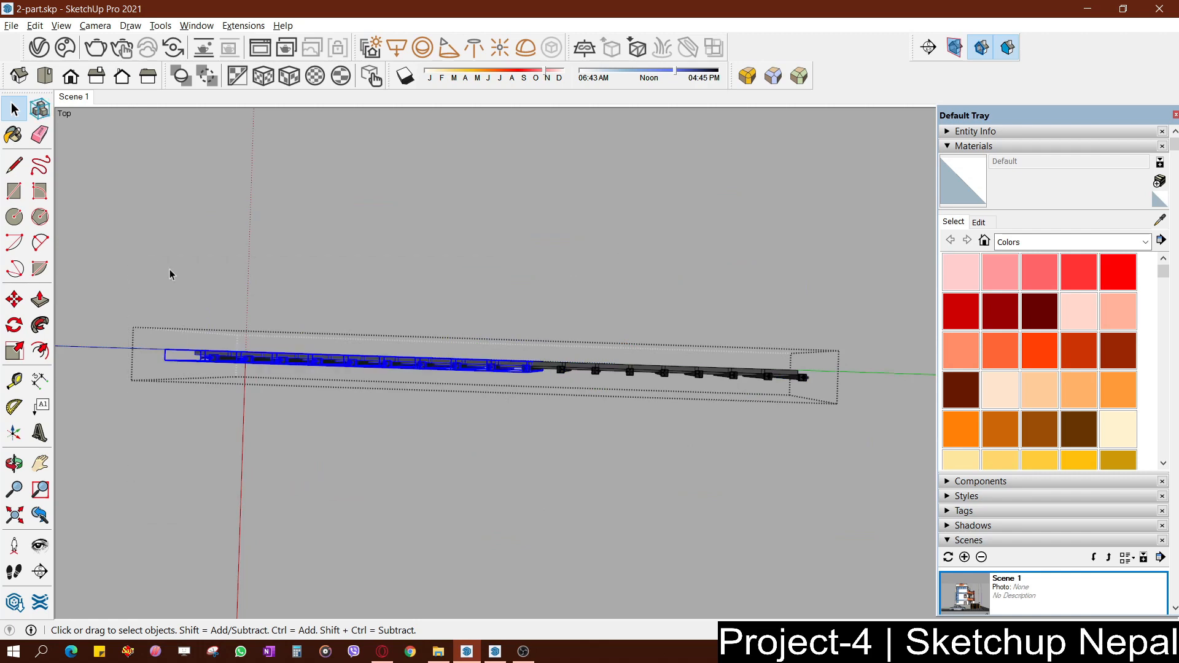
key("Delete")
key("Escape")
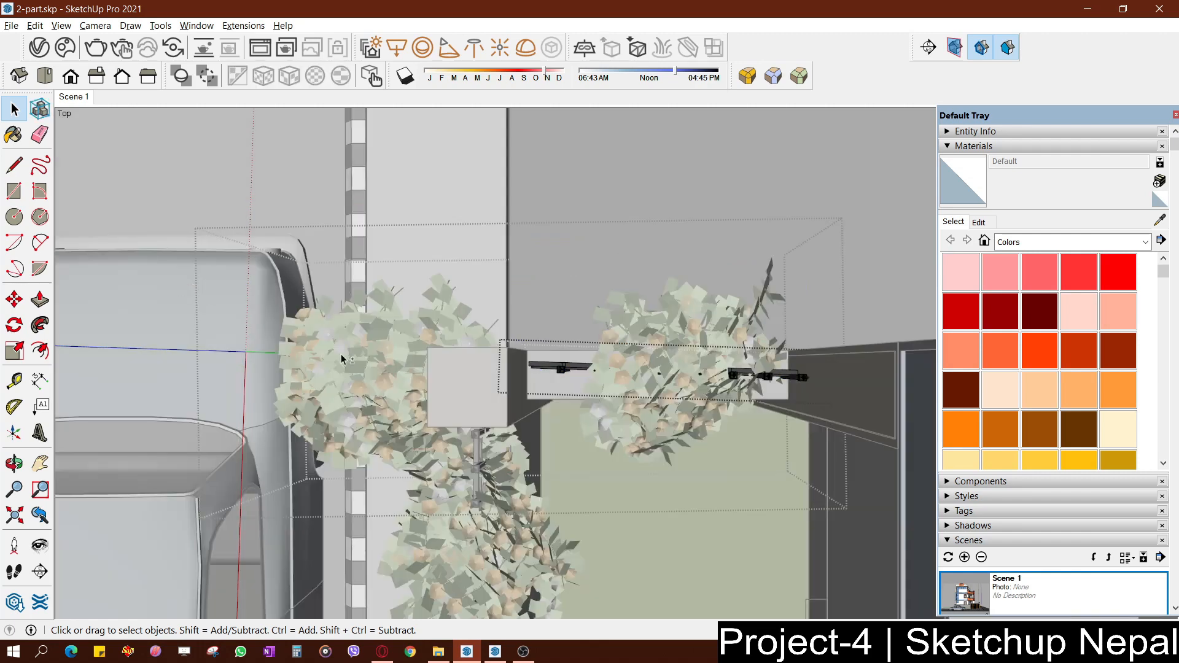
Delete the flower cluster of the side railing that hangs past the corner pillar over the pavement
scroll(421, 342, "down", 2)
key("Escape")
double_click(396, 350)
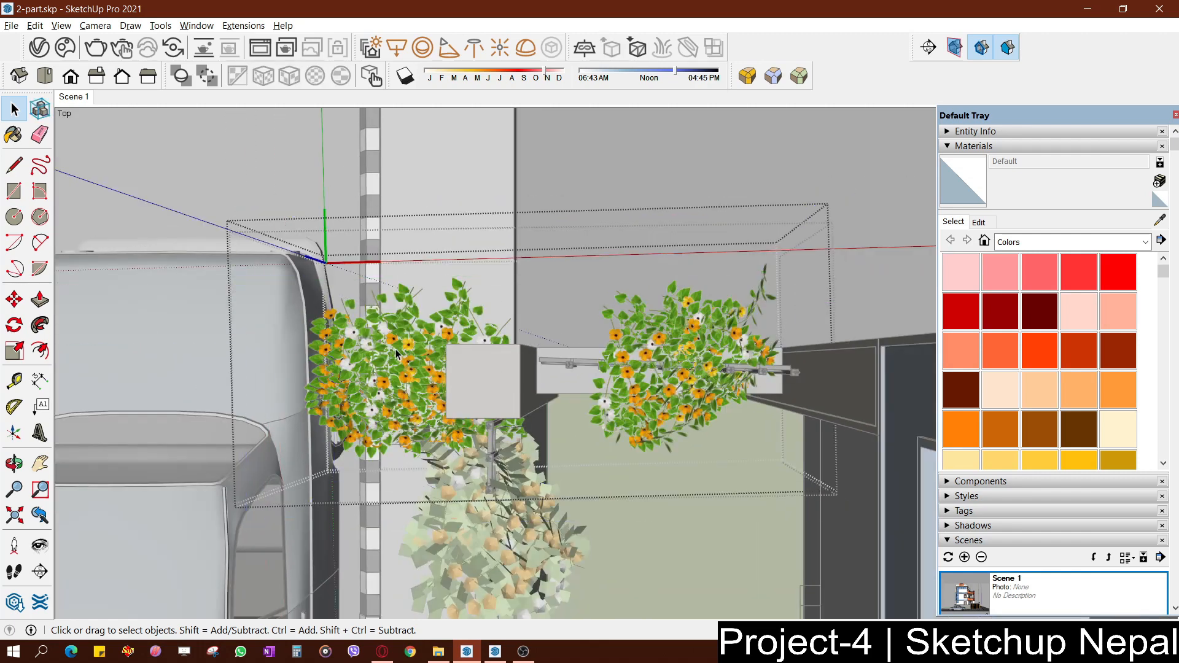
key("Escape")
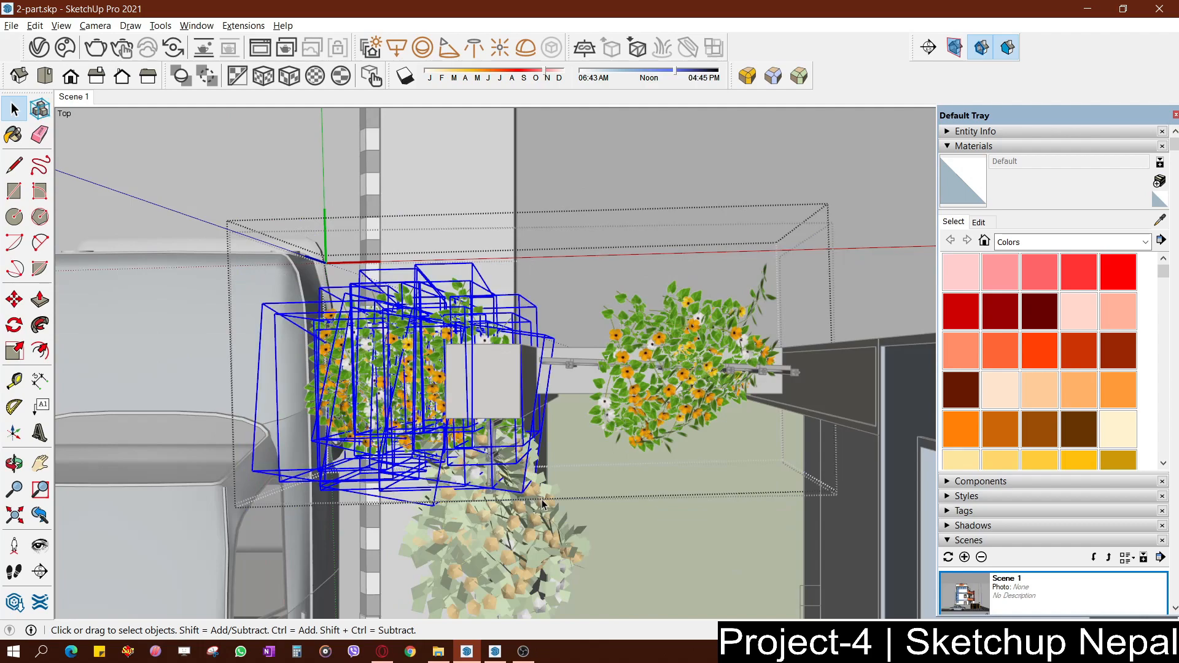
Scale the side railing lengthwise so that it fits between the corner pillar and the house
scroll(558, 356, "up", 2)
middle_click_drag(559, 356, 849, 330)
key("s")
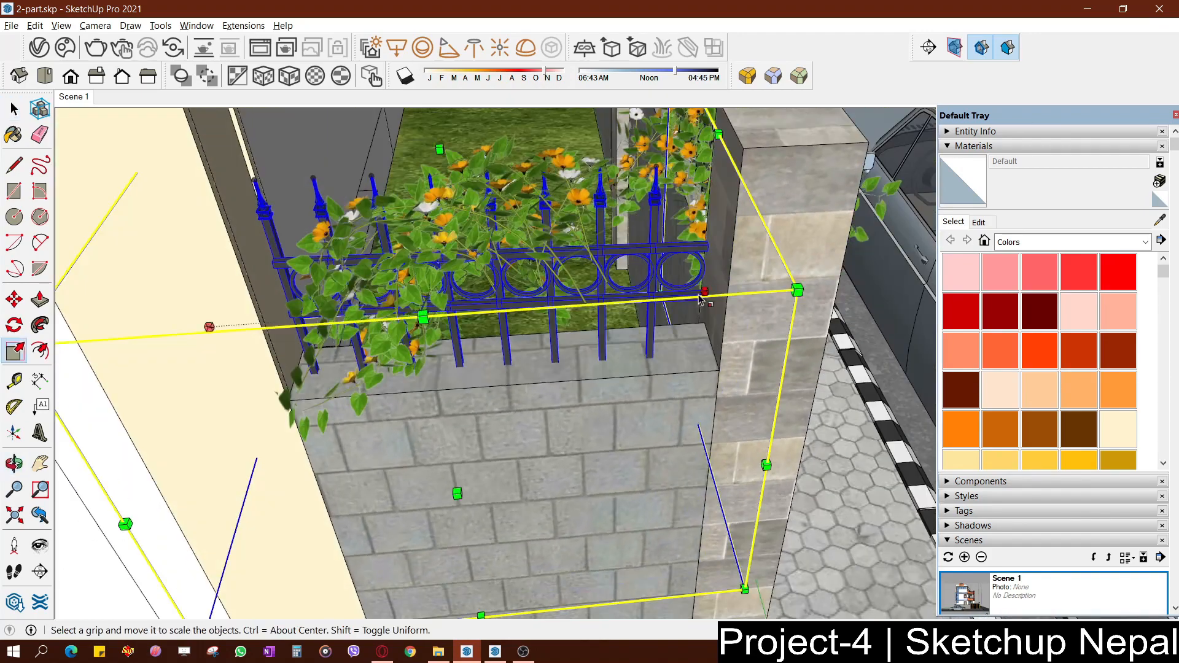
middle_click_drag(706, 290, 691, 430)
key("space")
Examine the railings on the side wall and front wall from the street side
middle_click_drag(658, 305, 446, 536)
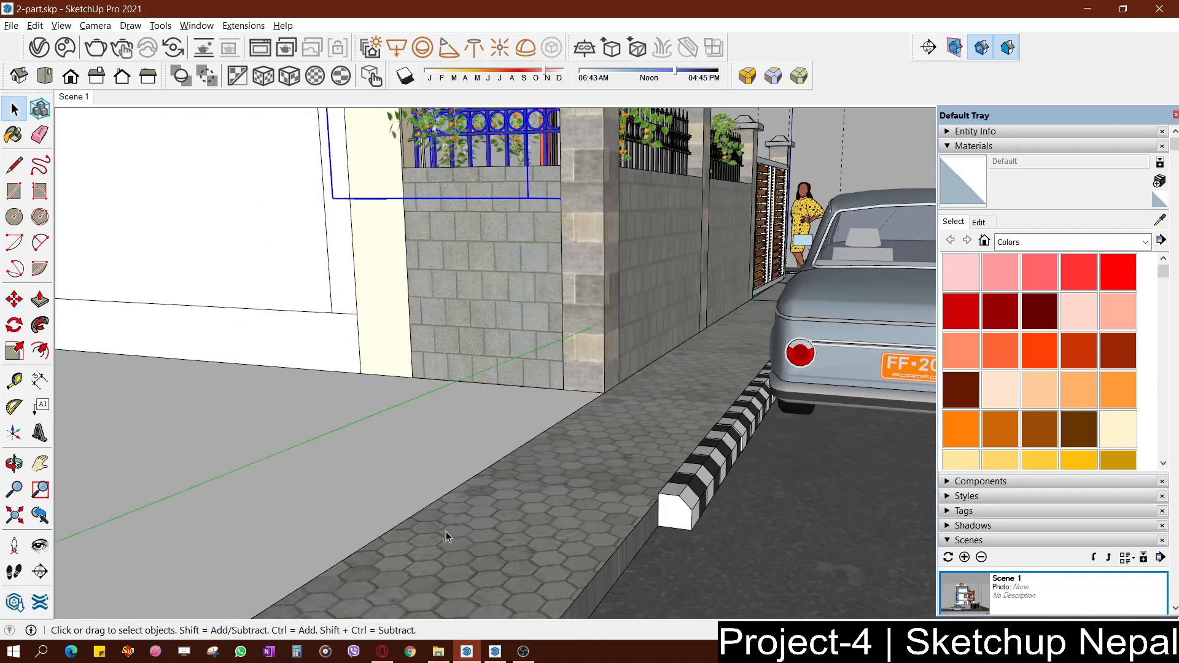
middle_click_drag(467, 440, 346, 218)
middle_click_drag(610, 316, 525, 332)
scroll(285, 244, "down", 4)
scroll(526, 332, "up", 4)
scroll(319, 273, "up", 2)
middle_click_drag(320, 273, 389, 308)
scroll(339, 258, "up", 5)
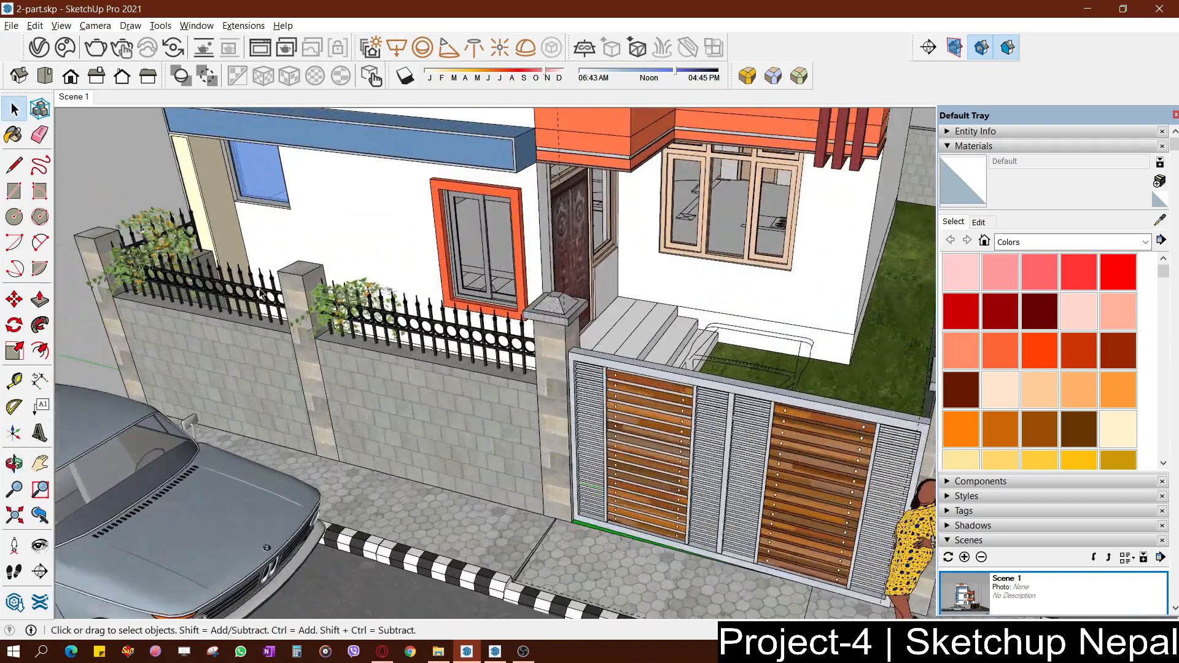
Lower the top face of the middle front-wall pillar with Push/Pull
middle_click_drag(310, 294, 381, 295, "shift")
scroll(381, 295, "down", 2)
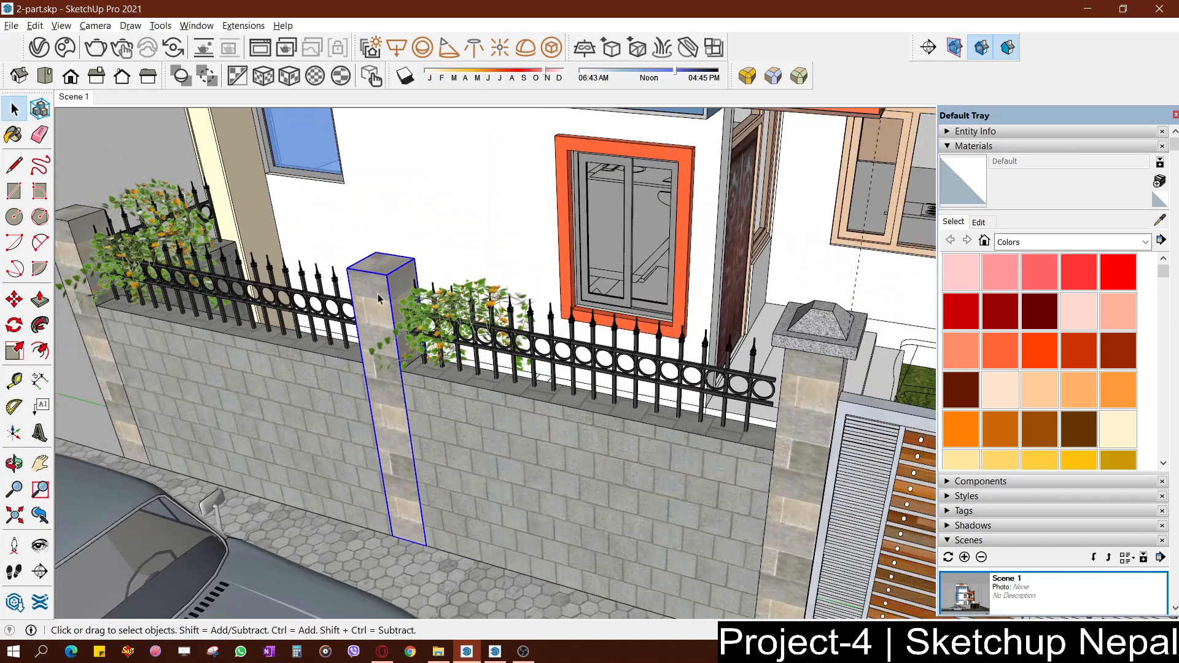
double_click(378, 292)
key("Escape")
left_click(376, 288)
scroll(376, 287, "down", 2)
scroll(374, 287, "down", 6)
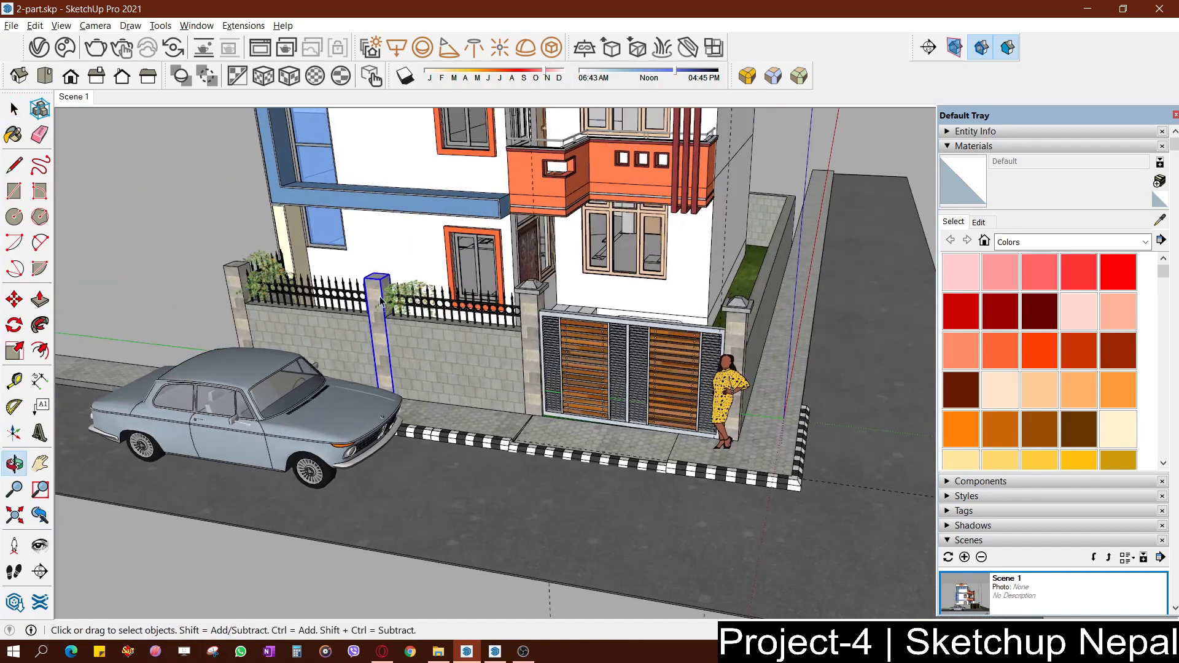
scroll(375, 288, "up", 6)
middle_click_drag(375, 289, 455, 372, "shift")
double_click(470, 341)
scroll(473, 337, "up", 2)
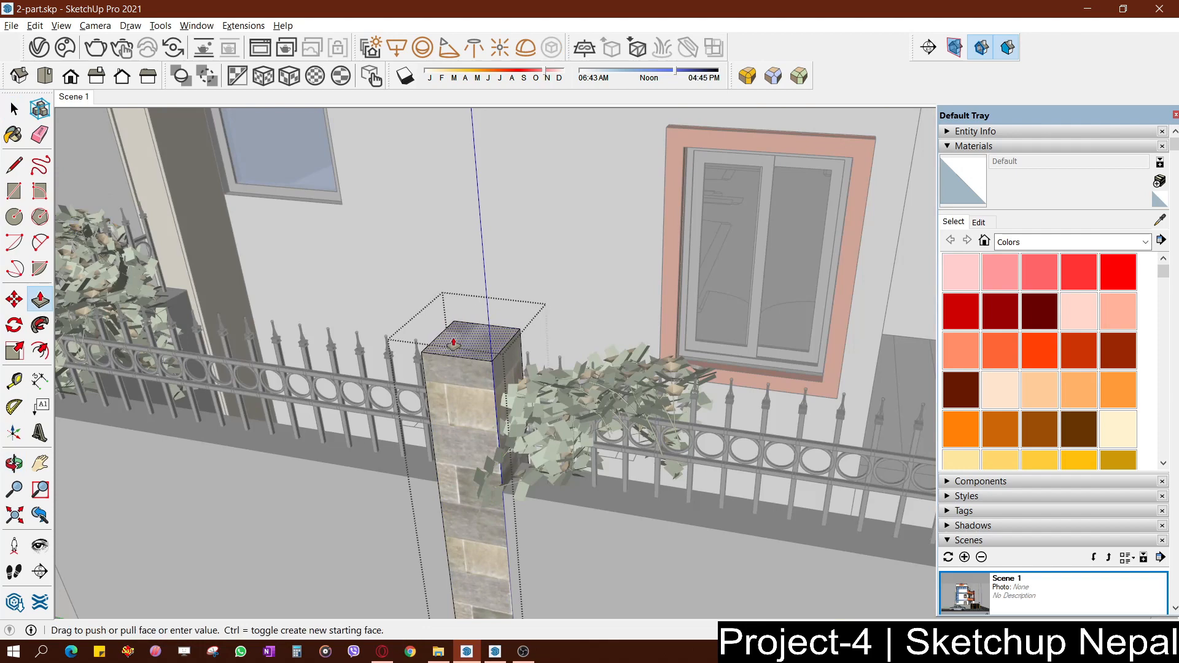
left_click(453, 344)
scroll(453, 344, "down", 3)
key("space")
Lower the top face of the front wall's corner pillar in the same way as the middle pillar
scroll(150, 295, "up", 3)
left_click(144, 292)
double_click(137, 289)
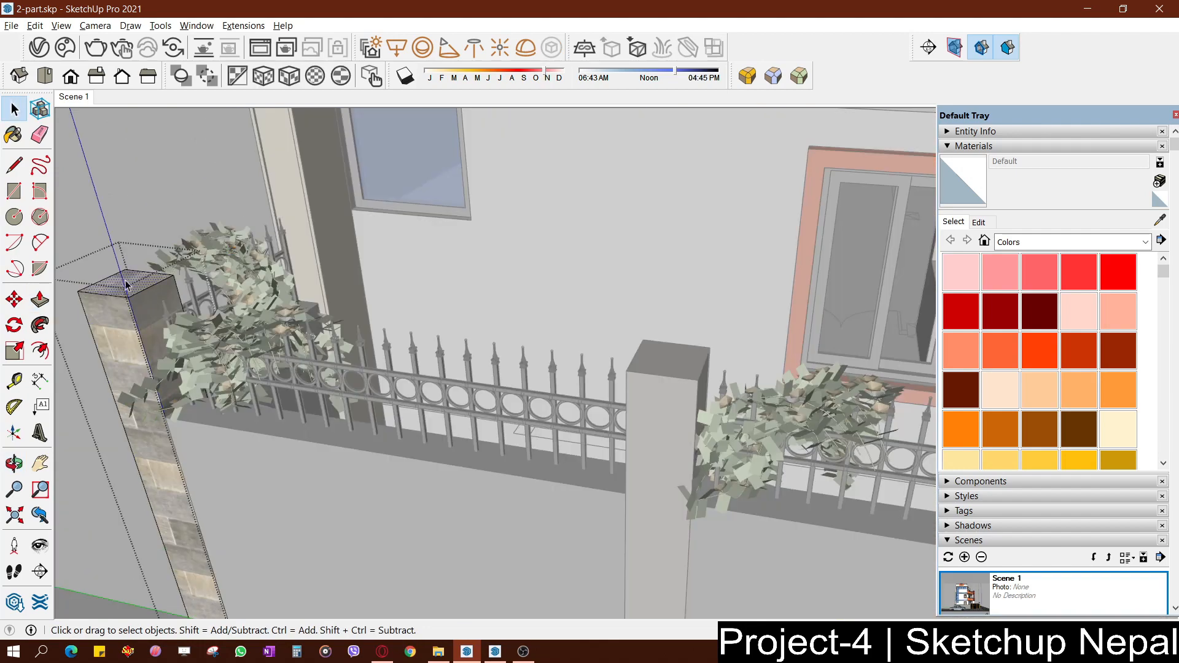
left_click(627, 371)
Draw a rectangle over the middle pillar's top and pull it up into a thin cap slab
key("space")
left_click(642, 367)
scroll(643, 368, "up", 3)
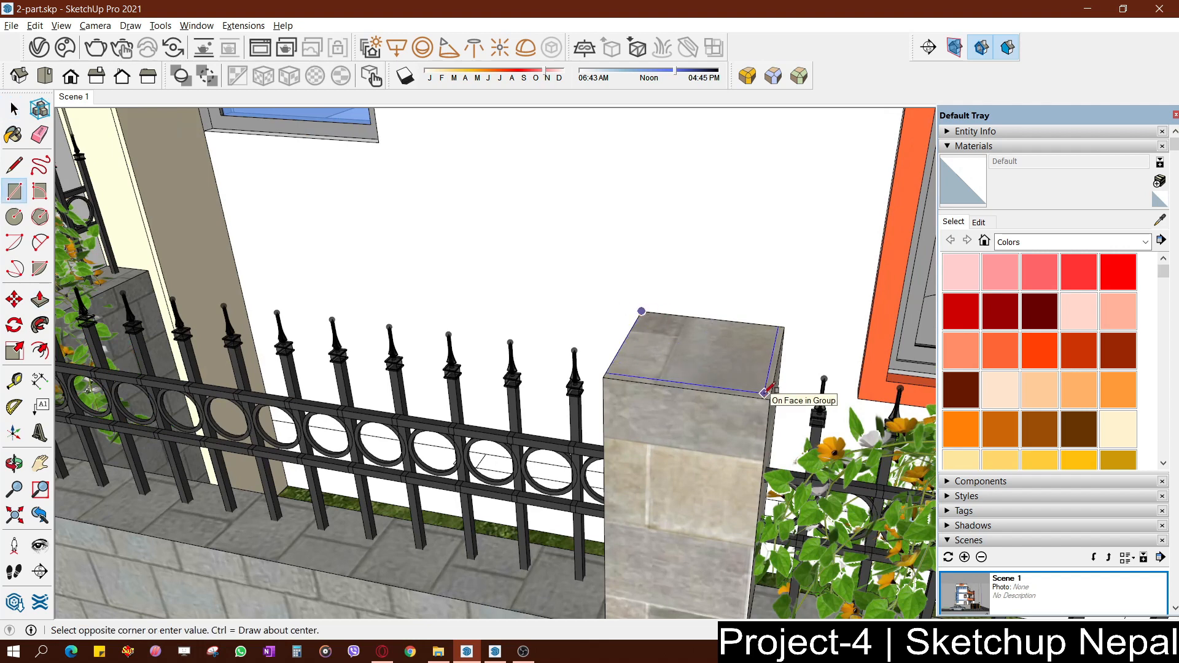
left_click(771, 398)
key("space")
left_click(701, 372)
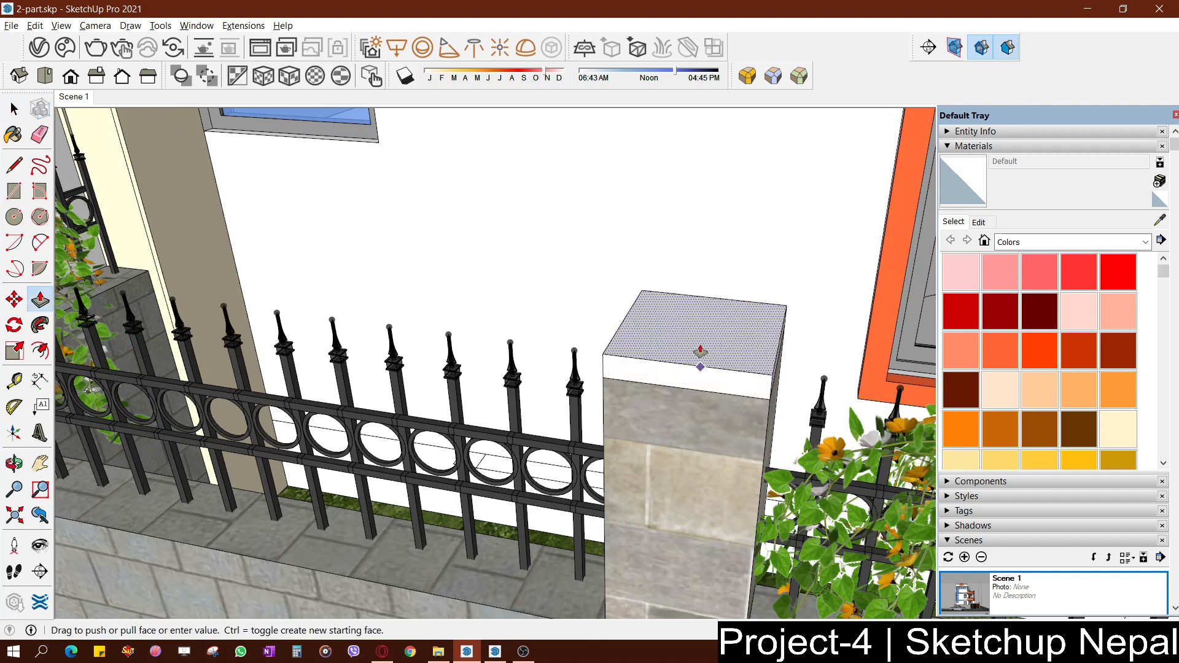
key("Escape")
left_click(723, 361)
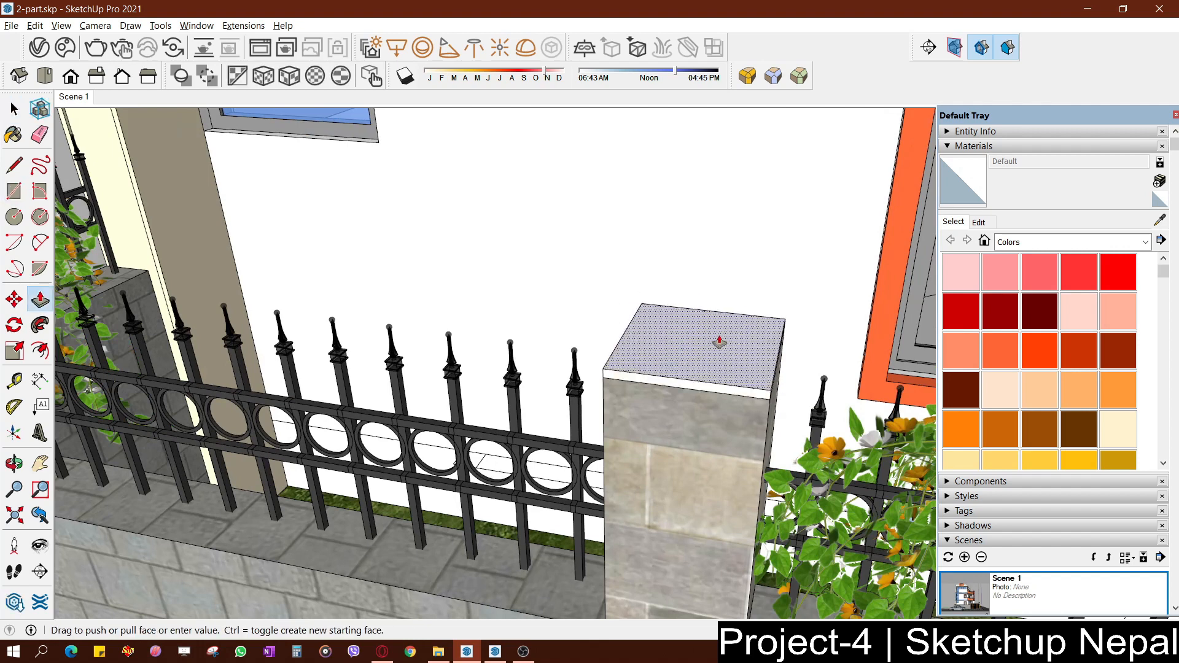
Extend the cap slab's side faces outward so that it overhangs the middle pillar on every side
left_click(690, 386)
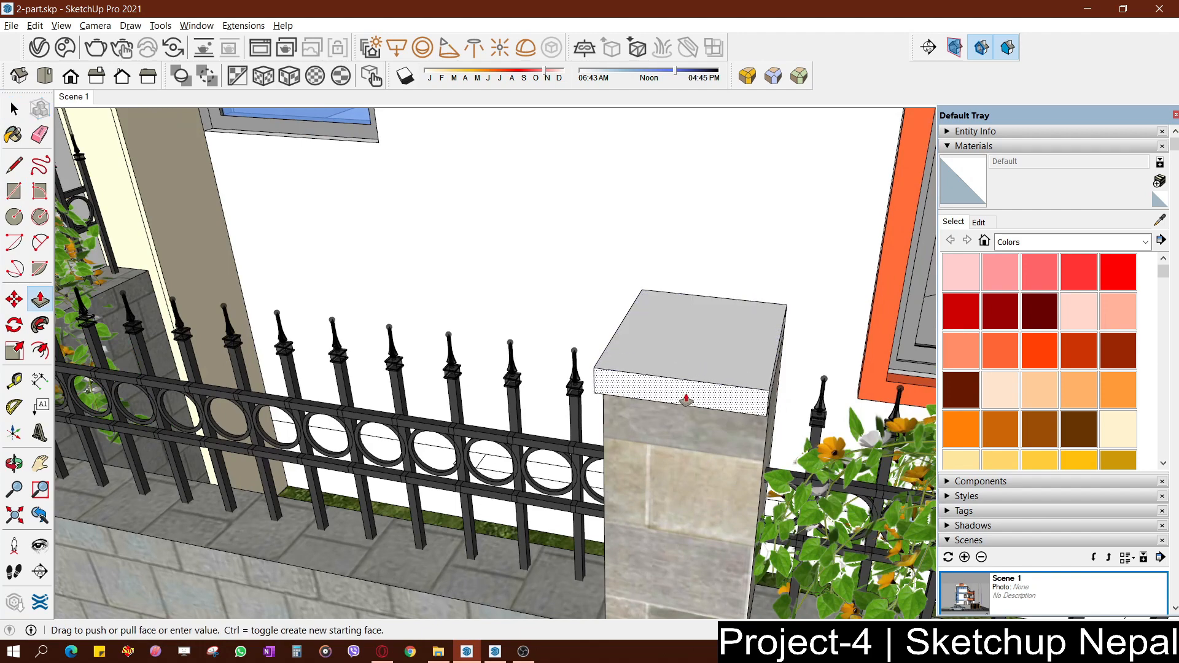
middle_click_drag(686, 401, 746, 381)
scroll(654, 363, "up", 2)
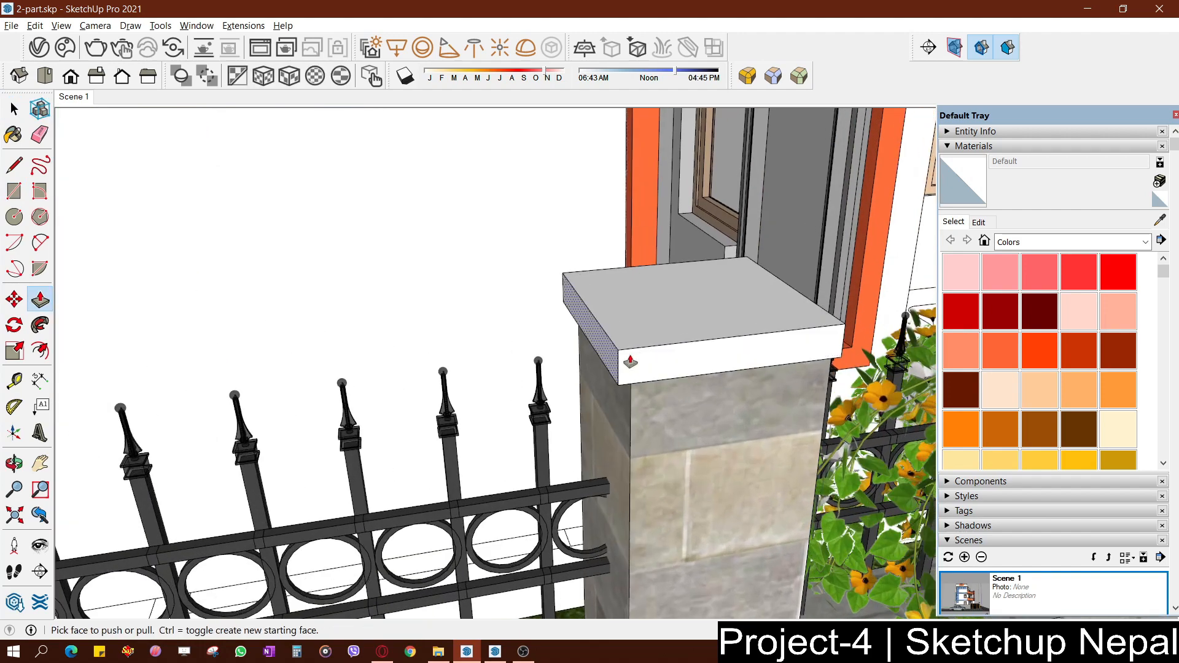
middle_click_drag(630, 362, 515, 408)
double_click(663, 400)
middle_click_drag(553, 370, 332, 376)
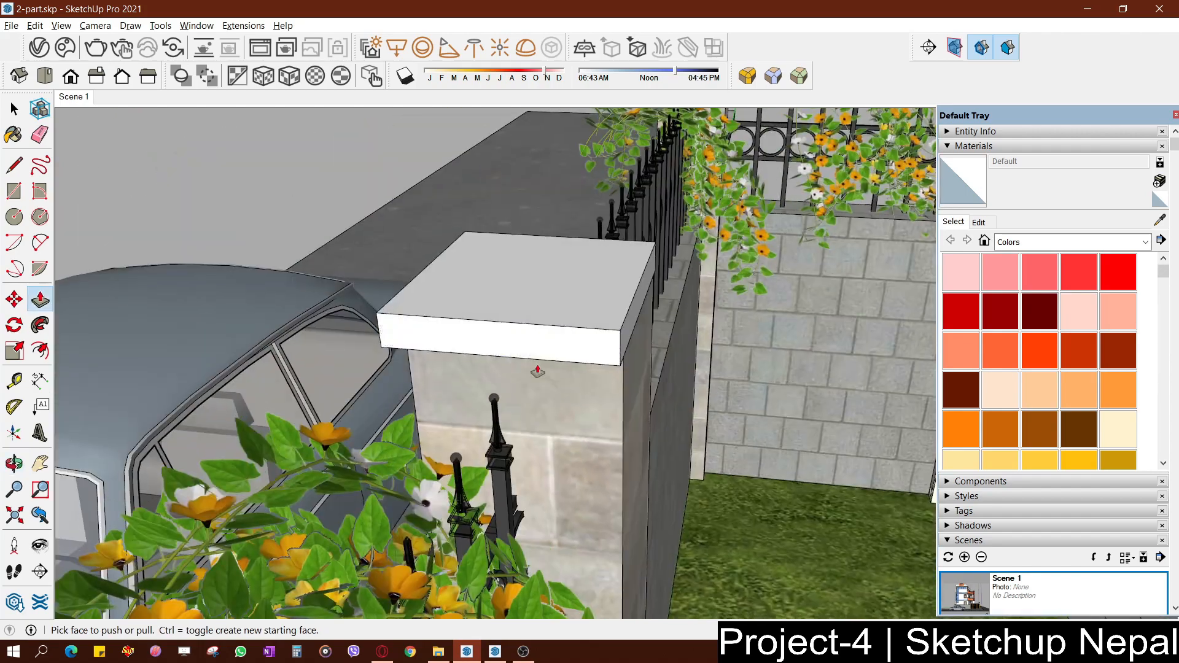
scroll(608, 353, "up", 3)
double_click(624, 323)
Select the whole cap slab on the middle pillar and make it a group
middle_click_drag(327, 323, 713, 295)
scroll(714, 295, "down", 2)
key("space")
triple_click(656, 334)
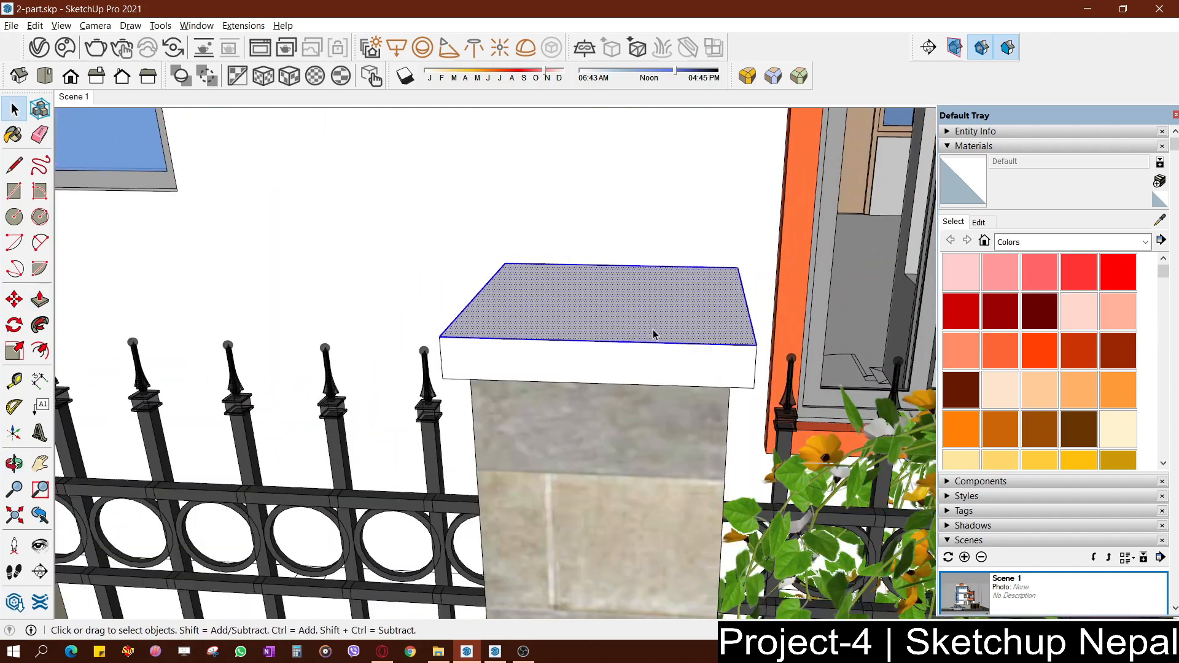
scroll(655, 332, "down", 2)
scroll(621, 307, "up", 2)
key("ctrl+g")
Sample the Asphalt_Rubber_White material from the gate pillar's cap and paint the middle pillar's cap slab with it
middle_click_drag(584, 292, 684, 247)
scroll(684, 247, "up", 2)
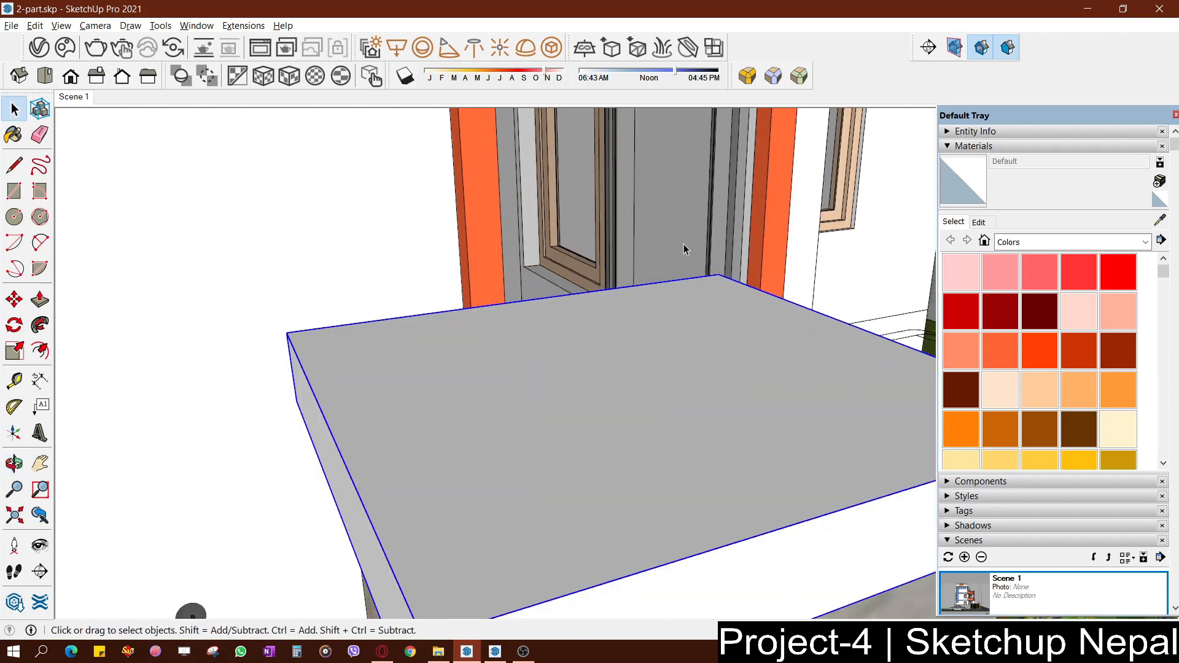
scroll(312, 337, "down", 2)
scroll(217, 327, "down", 1)
scroll(516, 290, "down", 3)
middle_click_drag(556, 342, 688, 277)
scroll(556, 389, "down", 3)
mouse_move(556, 389)
middle_mouse_down()
mouse_move(306, 271)
mouse_move(326, 268)
middle_mouse_up()
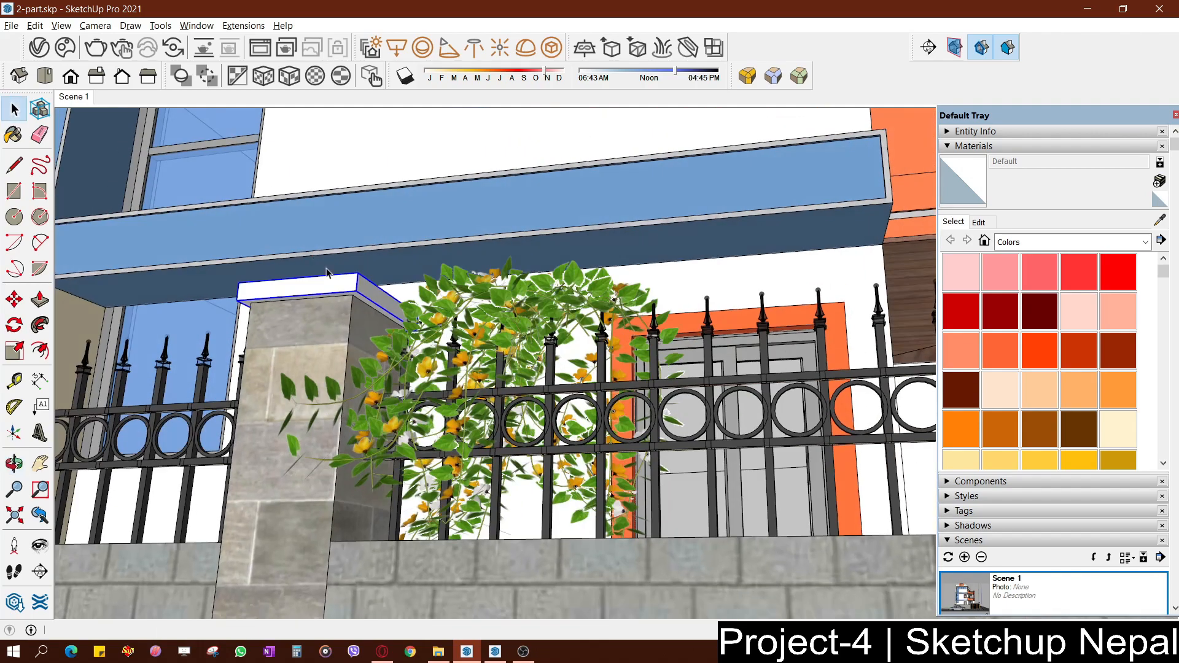
key("b")
scroll(424, 424, "down", 3)
mouse_move(439, 430)
middle_mouse_down()
mouse_move(479, 516)
mouse_move(473, 322)
mouse_move(569, 458)
mouse_move(615, 458)
middle_mouse_up()
scroll(473, 323, "down", 4)
scroll(635, 430, "down", 2)
scroll(760, 326, "up", 5)
left_click(754, 295, "alt")
left_click(191, 318)
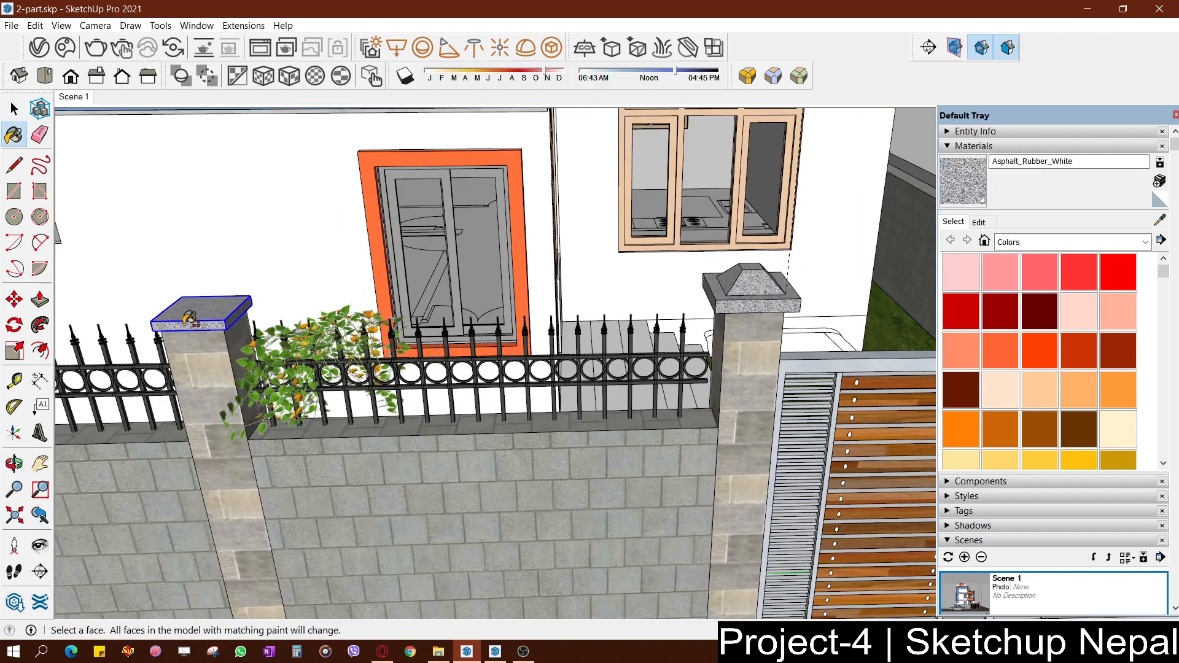
Copy the middle pillar's cap slab along the front wall to the corner pillar
middle_click_drag(192, 318, 394, 312, "shift")
scroll(408, 317, "up", 4)
key("space")
key("m")
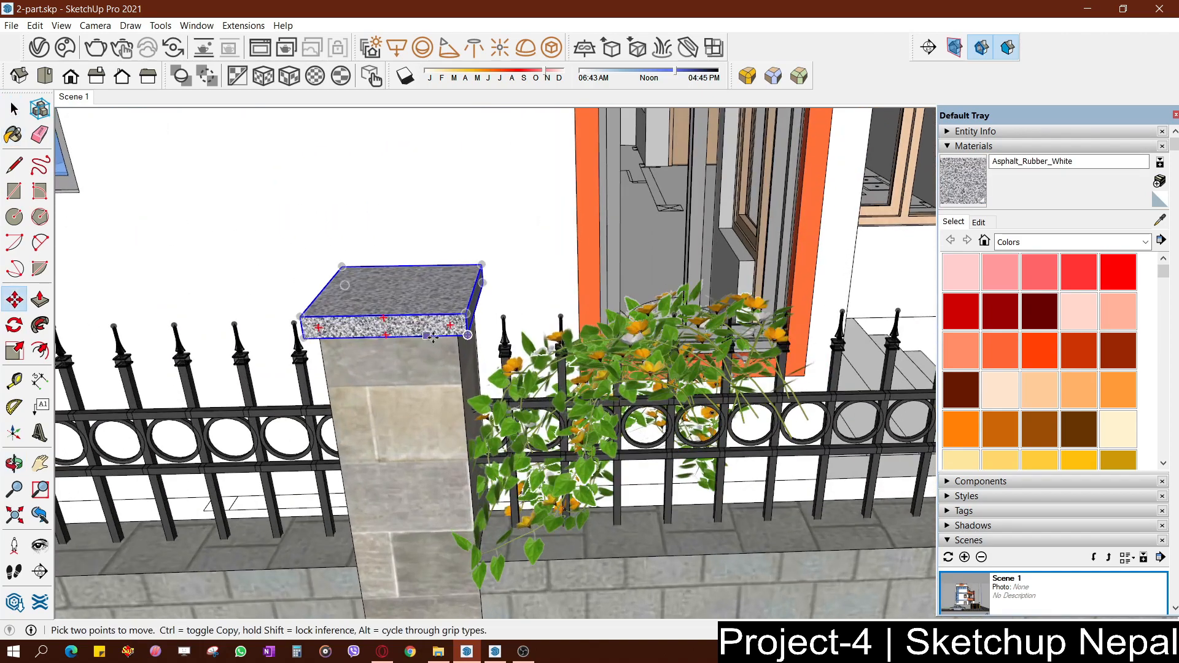
key("ctrl")
left_click(459, 355)
scroll(405, 356, "down", 2)
middle_click_drag(398, 356, 863, 346, "shift")
middle_click_drag(344, 345, 1007, 348, "shift")
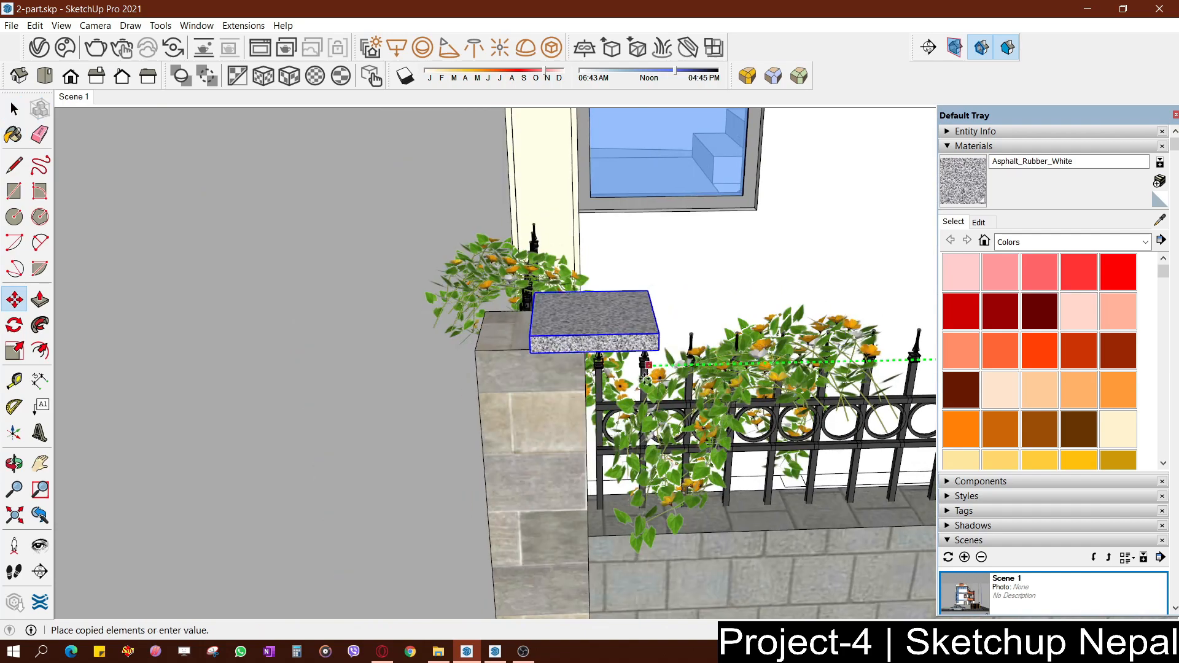
middle_click_drag(580, 389, 615, 184)
Shift the copied cap slab so that it overhangs the corner pillar evenly
scroll(624, 184, "up", 4)
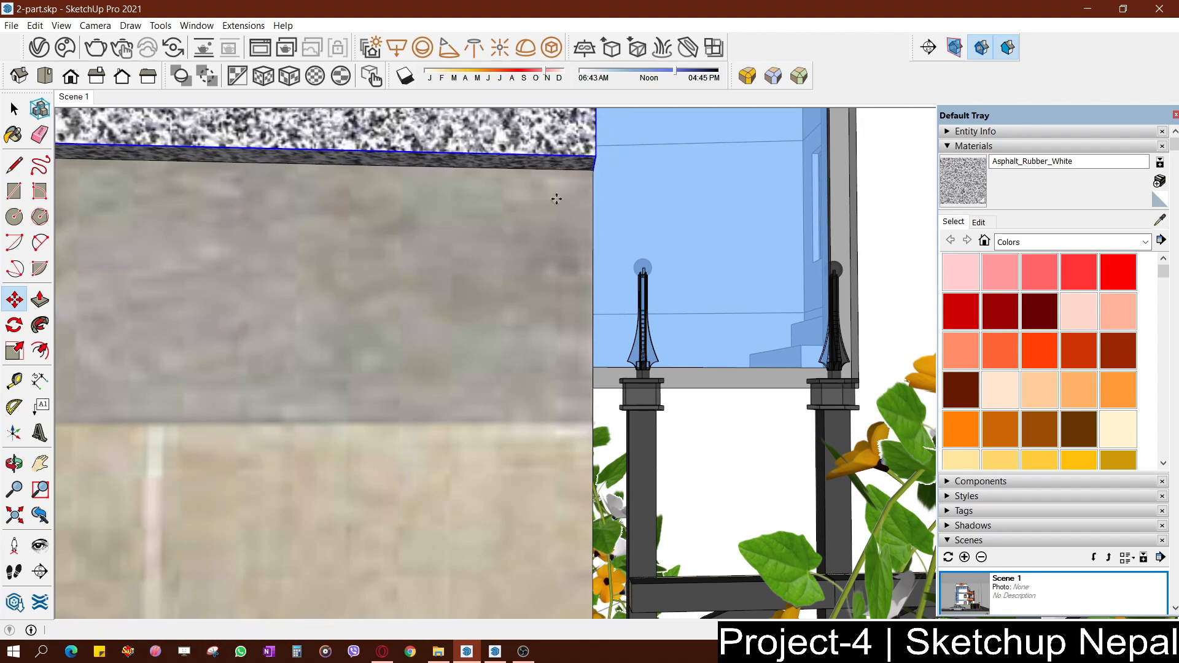
scroll(556, 199, "down", 4)
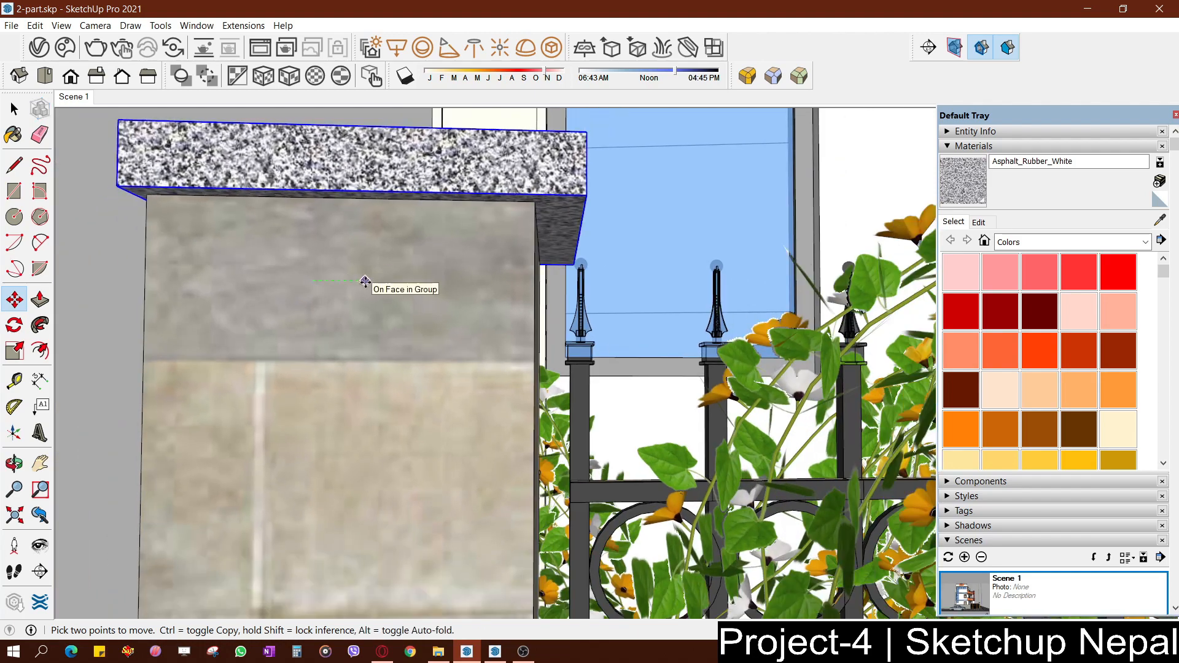
left_click(365, 282)
scroll(365, 282, "down", 1)
key("Return")
Group the corner pillar with its cap slab and turn the group into a component named bw-post
middle_click_drag(365, 283, 479, 442)
scroll(430, 424, "down", 2)
middle_click_drag(418, 418, 381, 425)
key("space")
left_click(380, 421, "shift")
scroll(377, 418, "down", 2)
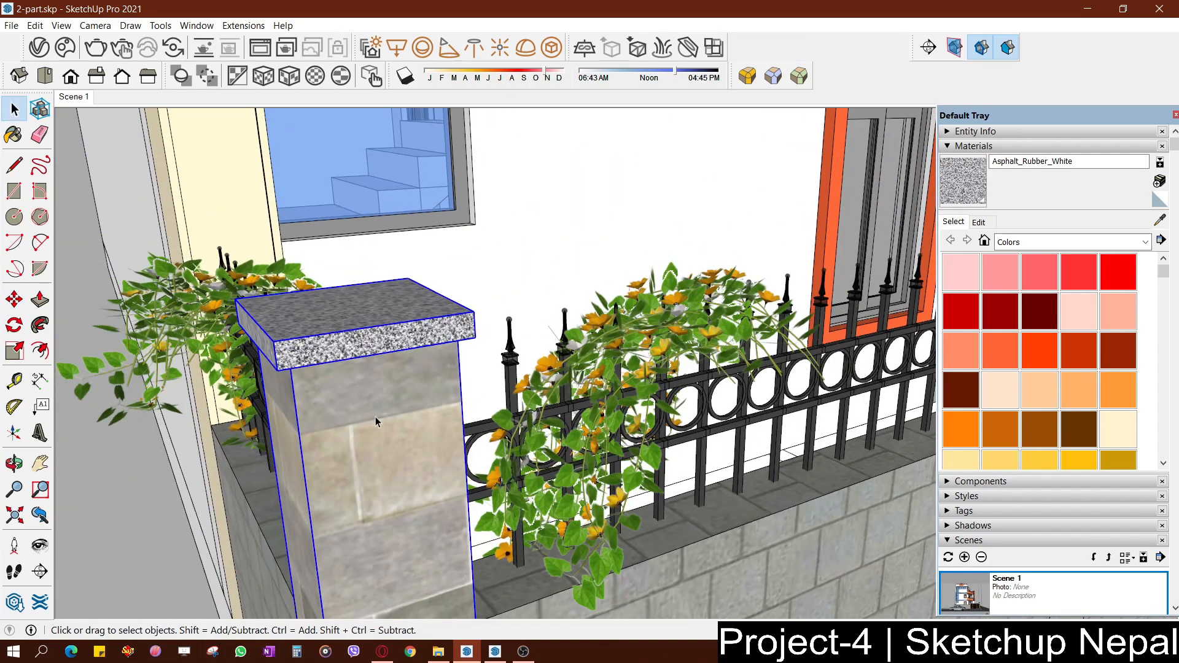
key("ctrl+g")
right_click(365, 436)
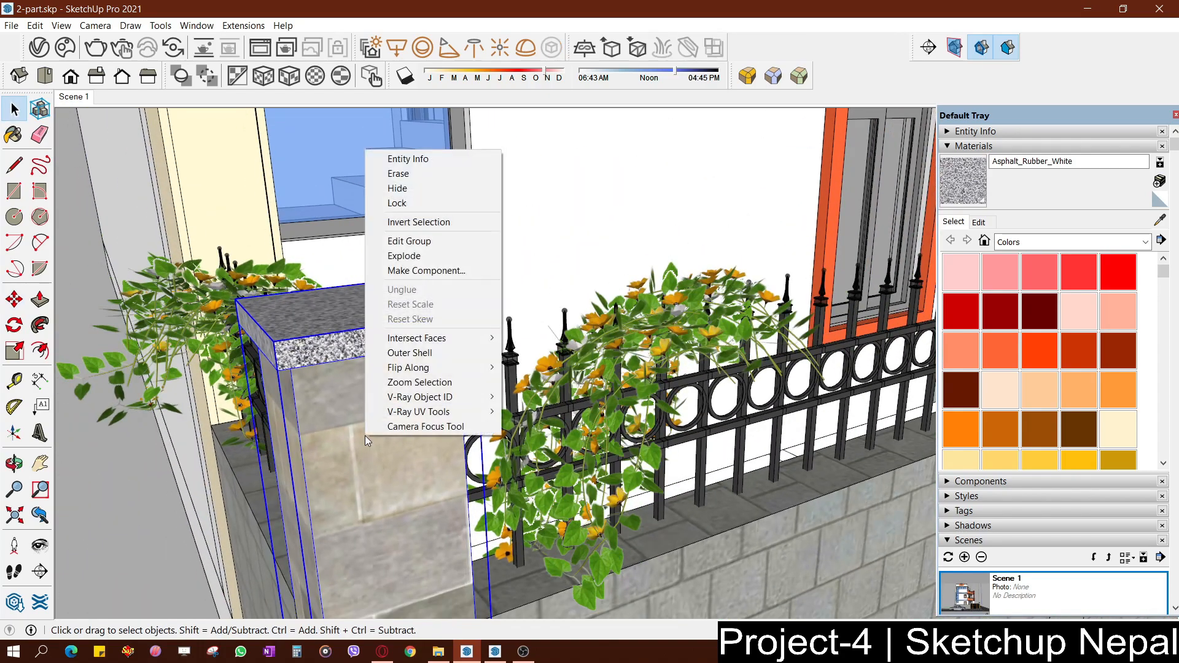
left_click(427, 271)
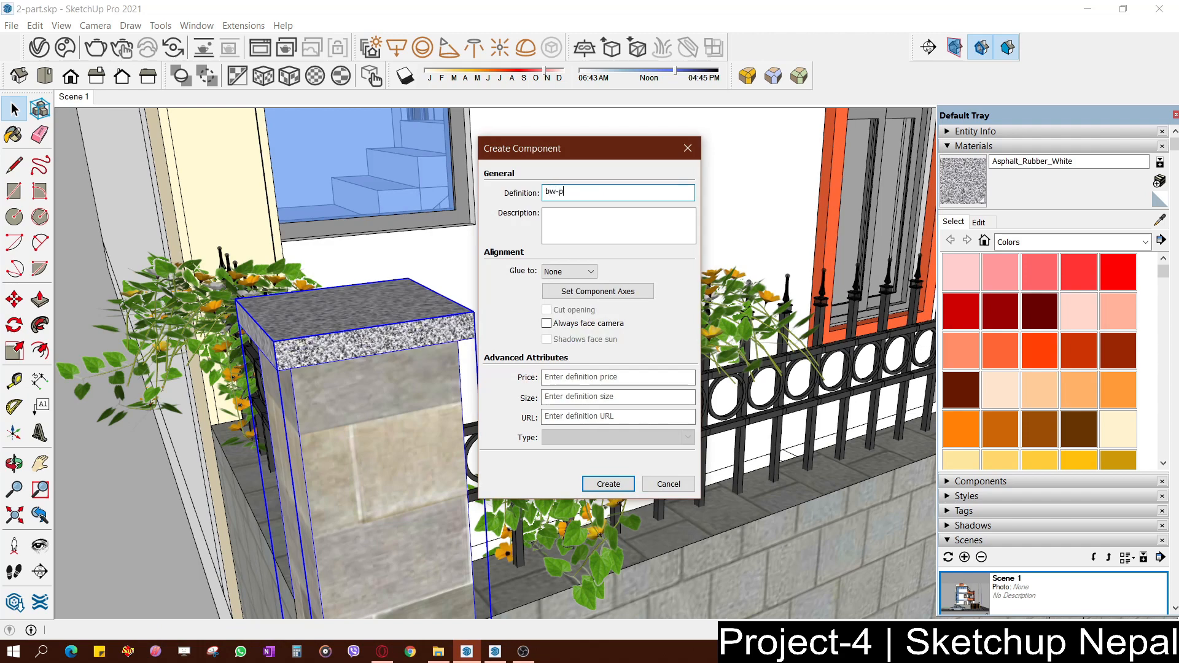
type("bw-post")
key("Return")
Copy the capped post component along the front to the gate pillar at the side-road corner
scroll(250, 468, "down", 6)
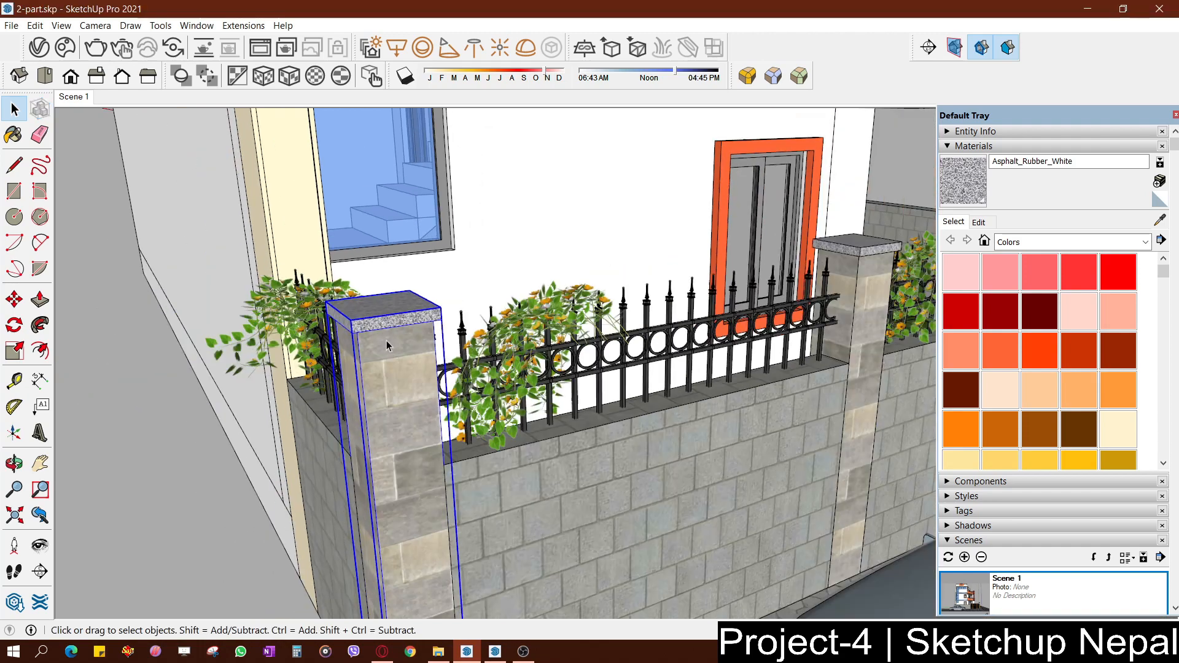
scroll(250, 468, "down", 2)
key("m")
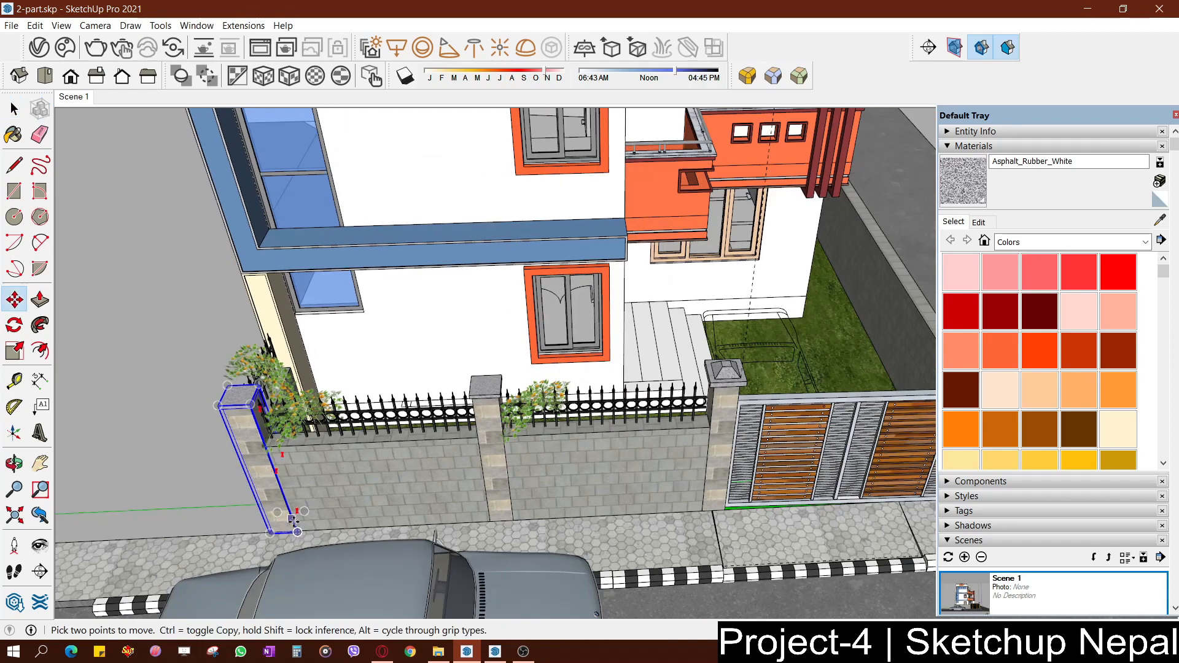
scroll(553, 485, "up", 8)
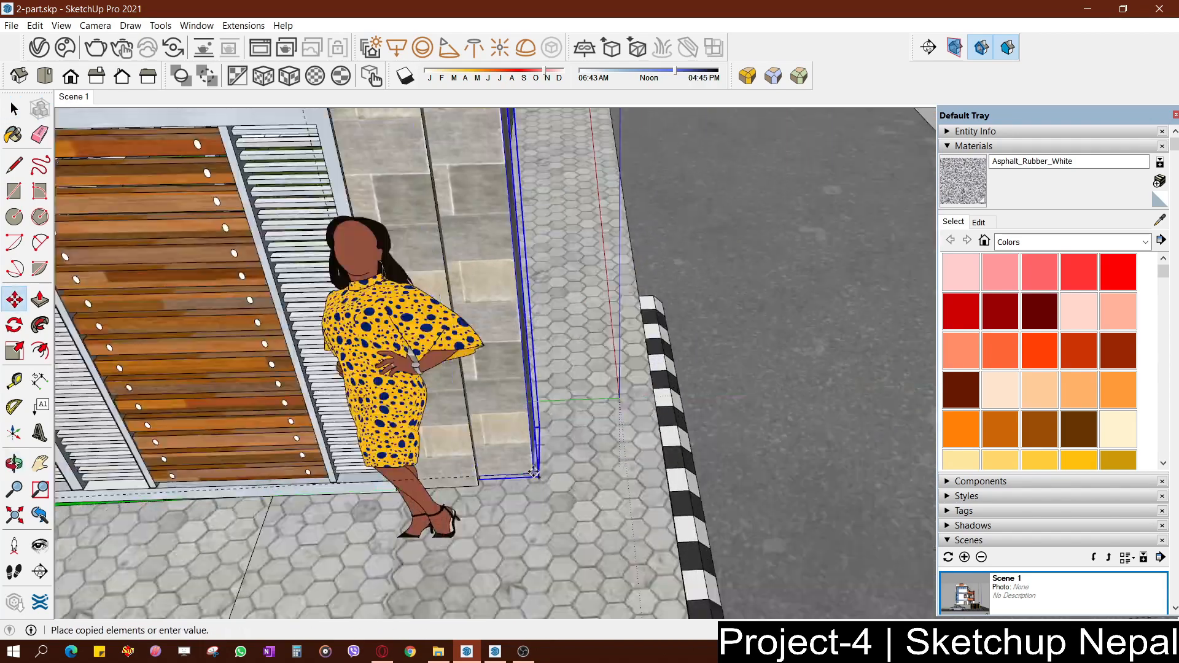
scroll(534, 472, "up", 3)
left_click(504, 505)
Try to copy the capped post from the gate corner along the side-road wall to its far end
middle_click_drag(503, 504, 393, 458)
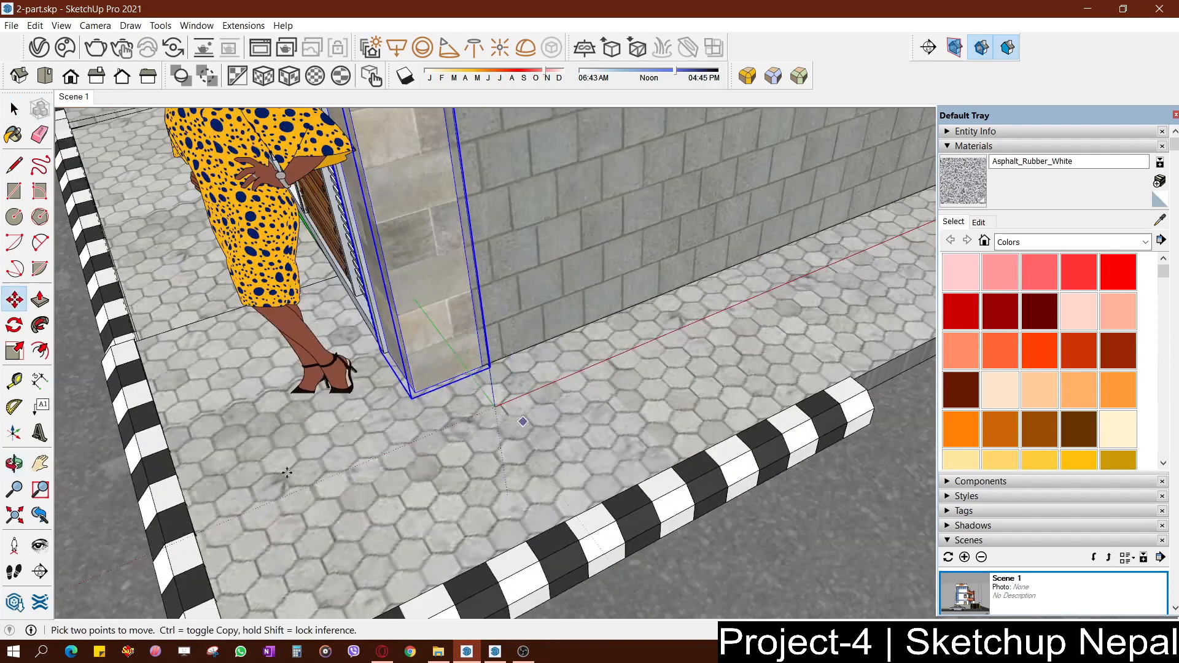
scroll(393, 458, "down", 2)
left_click(452, 388)
key("ctrl")
scroll(505, 357, "down", 3)
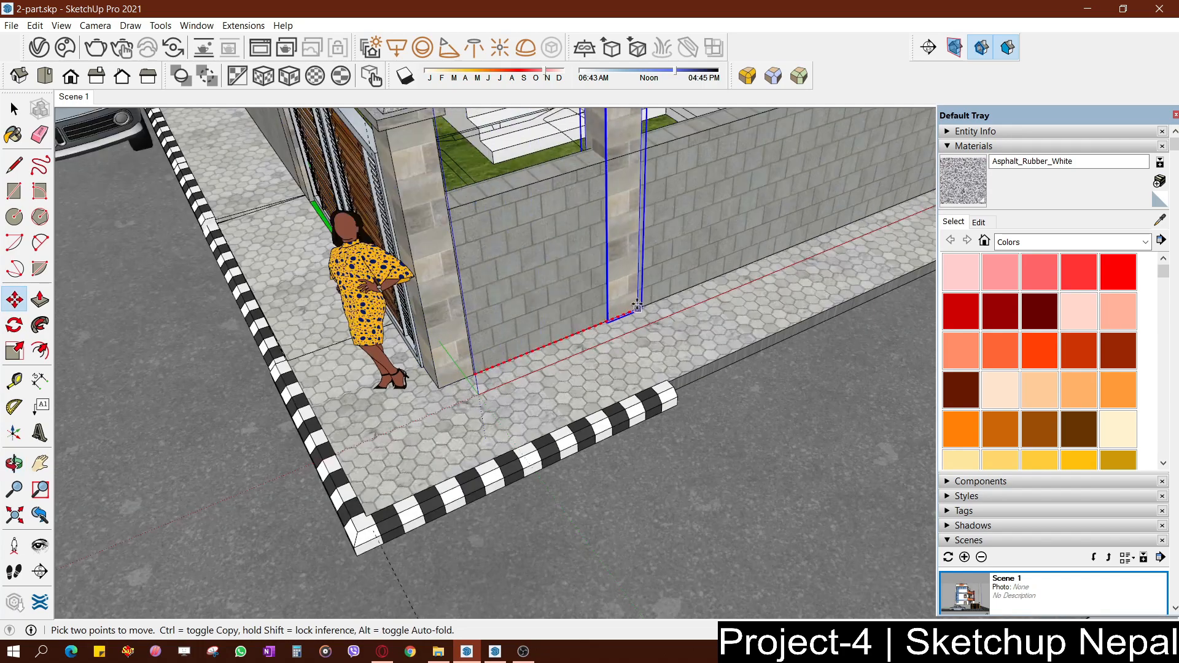
middle_click_drag(634, 317, 226, 550, "shift")
scroll(277, 526, "down", 2)
middle_click_drag(489, 430, 399, 482)
middle_click_drag(399, 482, 246, 571, "shift")
scroll(246, 571, "up", 2)
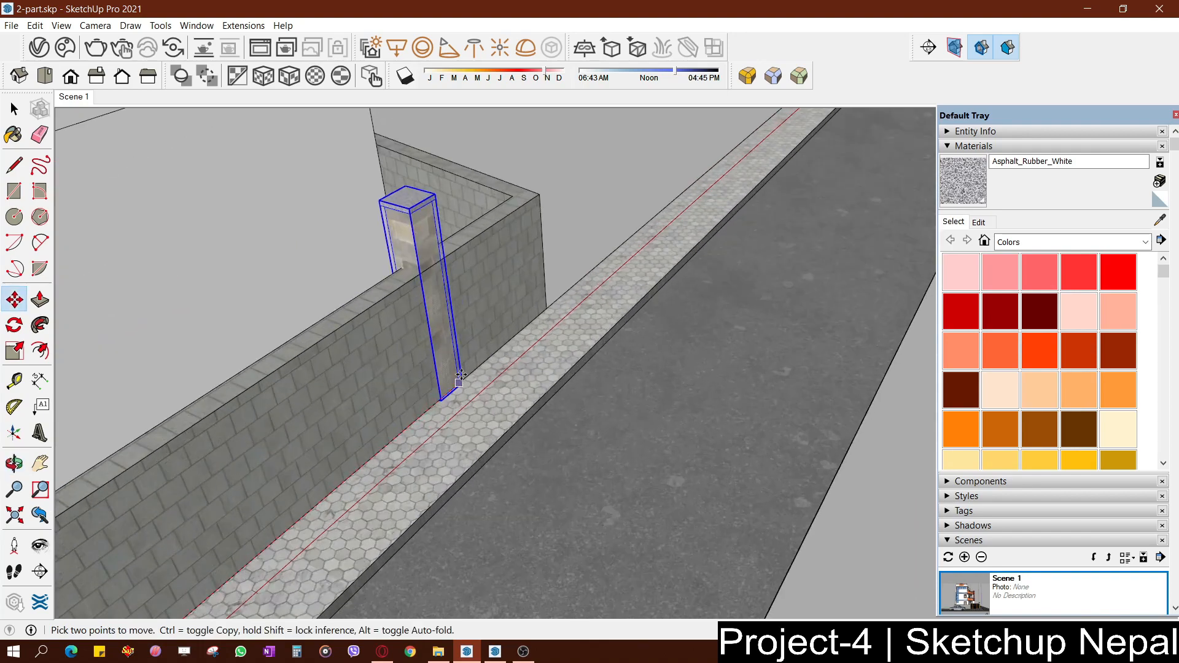
left_click(544, 317)
scroll(673, 241, "down", 2)
scroll(673, 241, "down", 3)
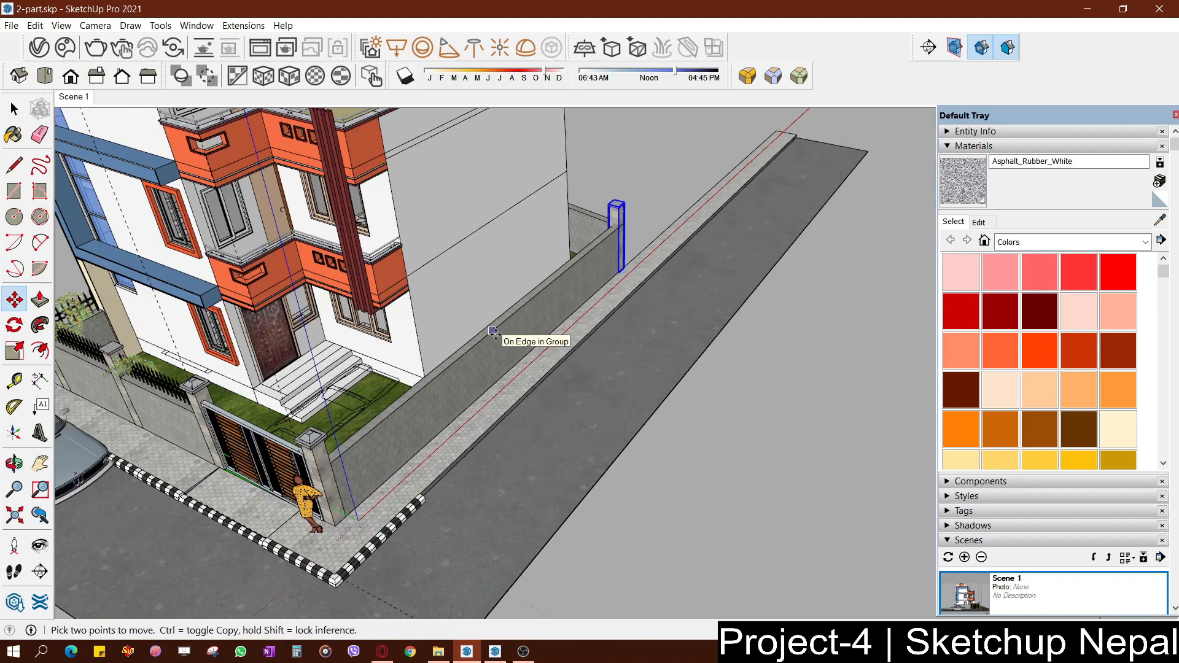
scroll(528, 310, "up", 2)
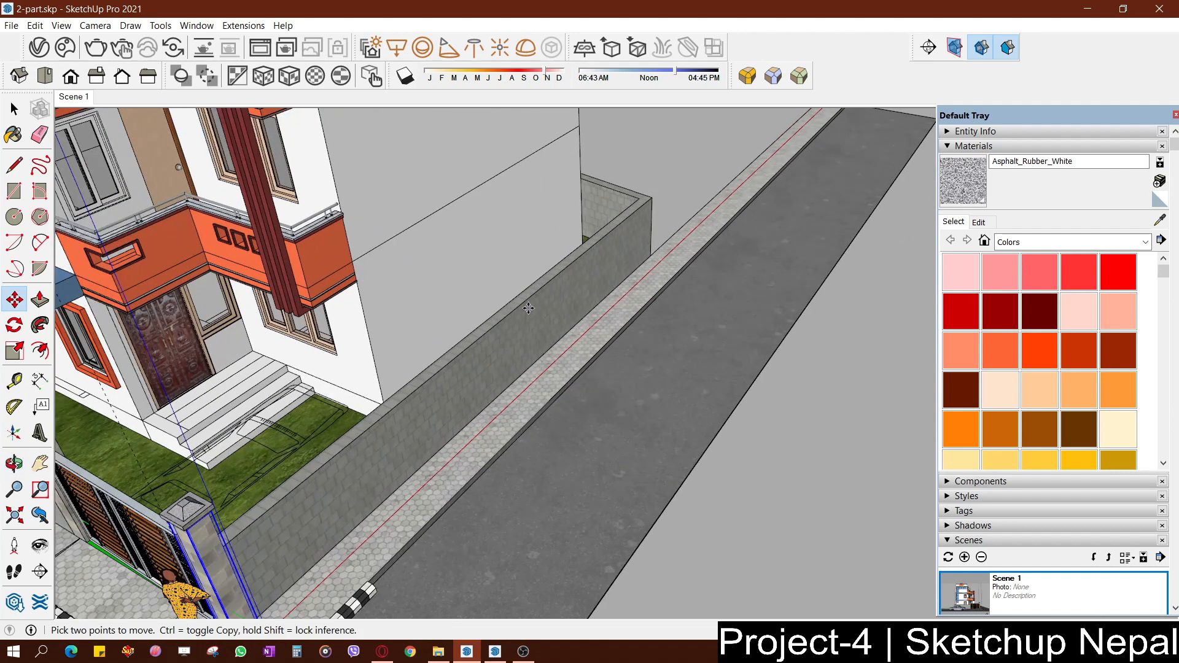
middle_click_drag(591, 332, 431, 313)
scroll(201, 381, "up", 4)
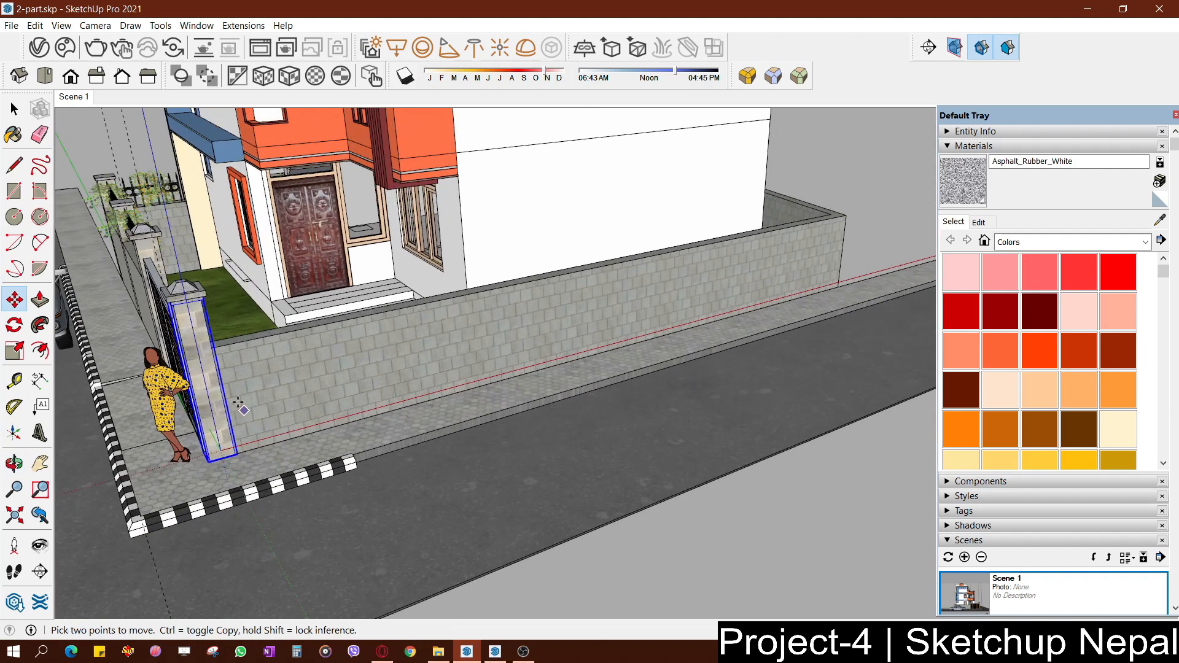
Copy the gate-corner post to the far end of the side-road wall and divide the distance into 3 equal spacings
key("space")
key("m")
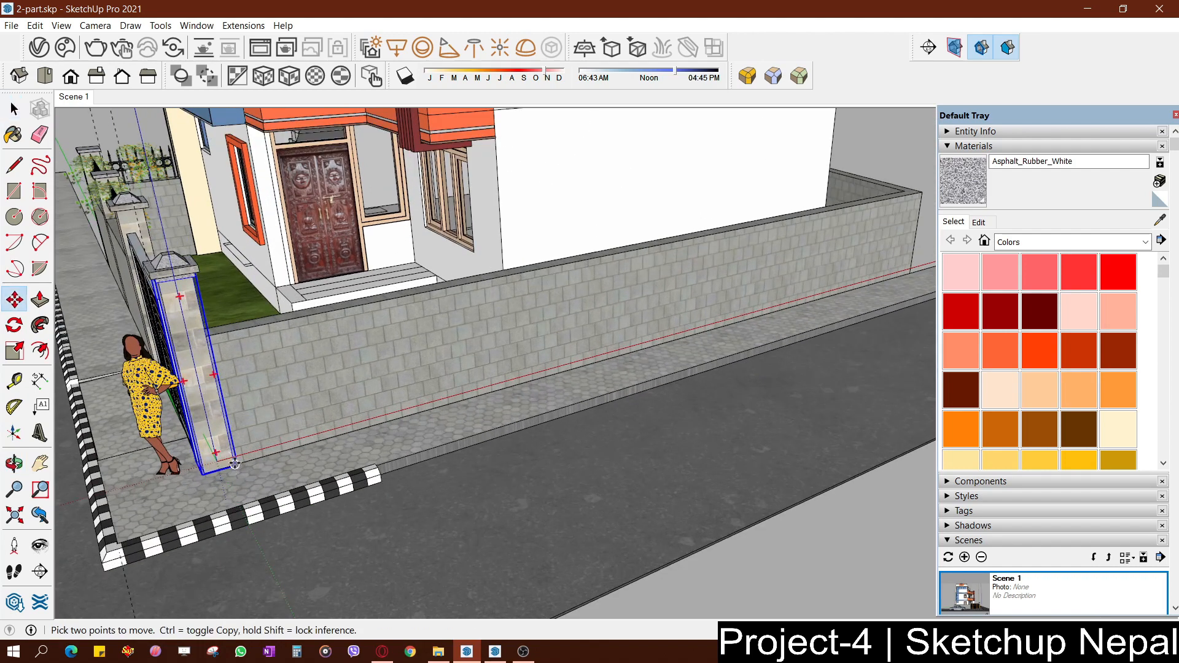
left_click(234, 465)
key("ctrl")
middle_click_drag(378, 423, 154, 497, "shift")
scroll(664, 373, "up", 2)
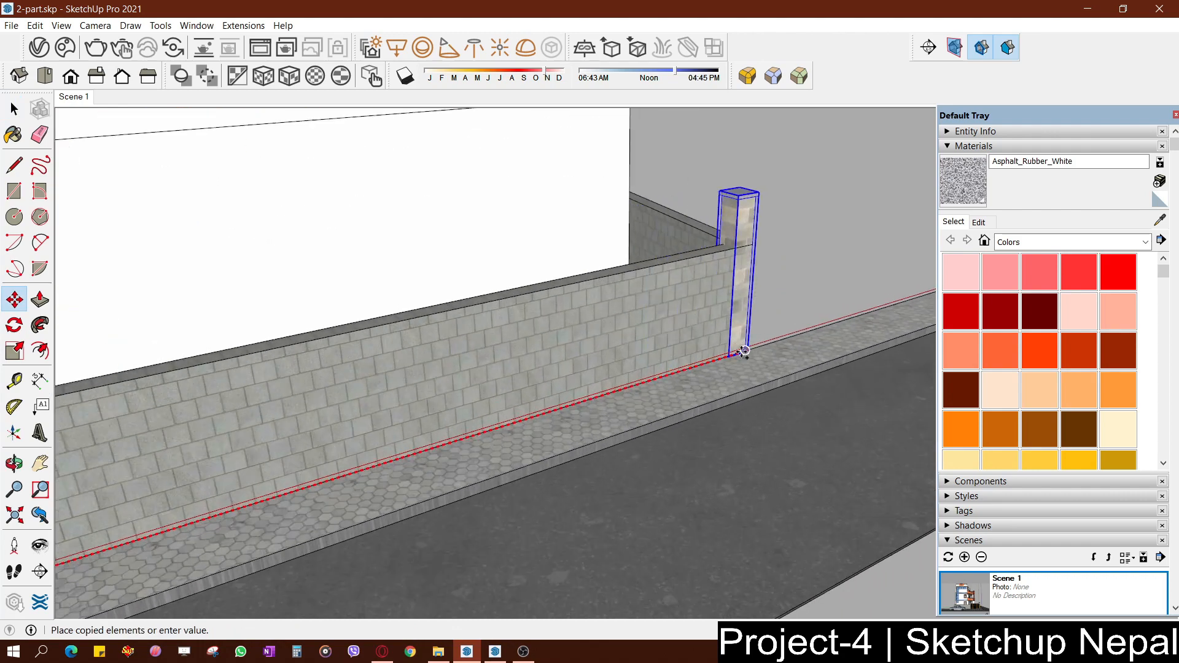
left_click(744, 352)
scroll(743, 352, "down", 4)
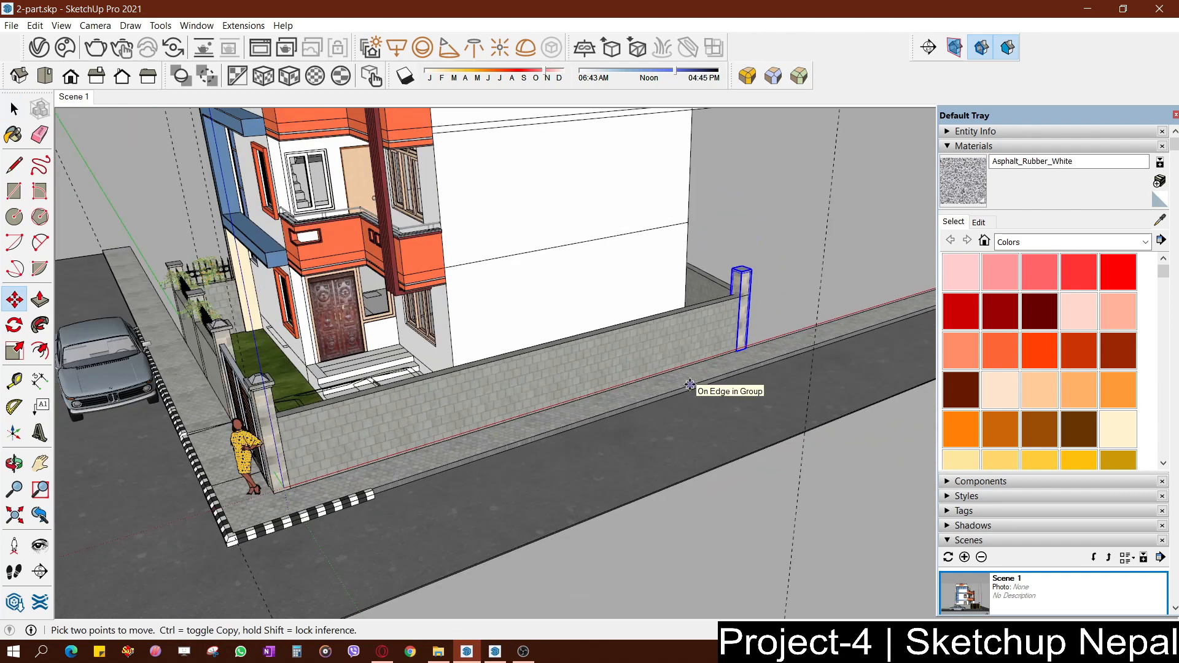
type("/3")
key("Return")
scroll(231, 367, "up", 4)
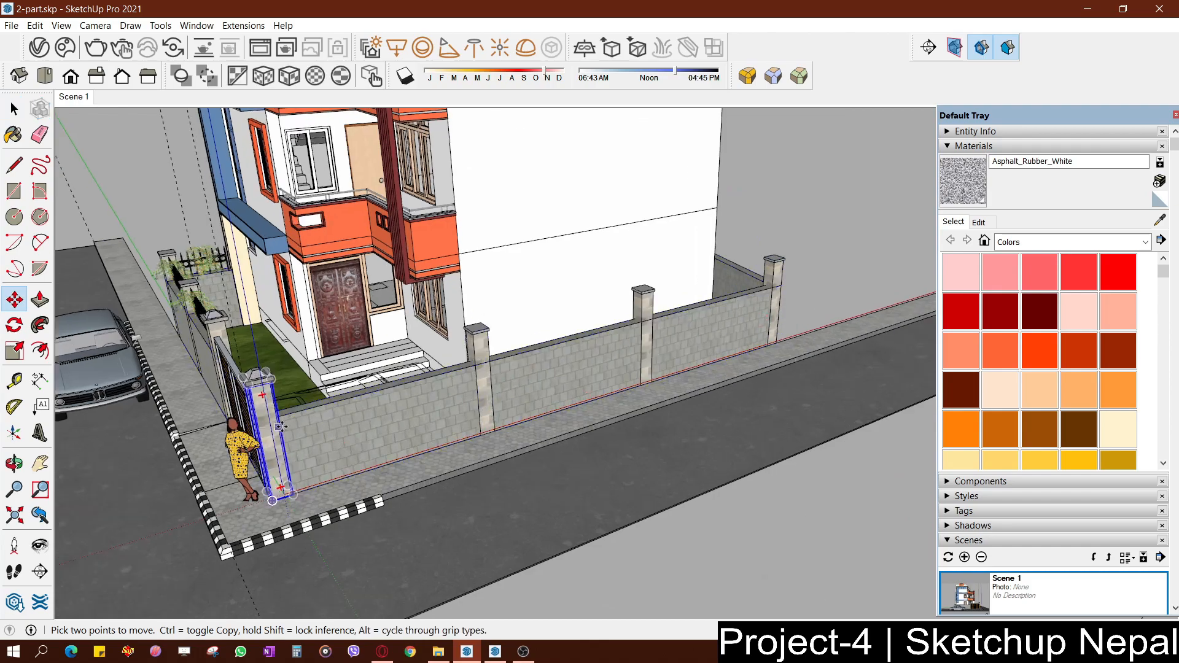
Open the side-road wall group for editing and draw a line across its top along the edge of the first intermediate post
key("space")
middle_click_drag(231, 371, 528, 368)
scroll(627, 363, "up", 4)
middle_click_drag(663, 354, 617, 381)
scroll(507, 402, "up", 3)
scroll(616, 381, "down", 1)
double_click(502, 416)
left_click(536, 371)
scroll(536, 370, "up", 3)
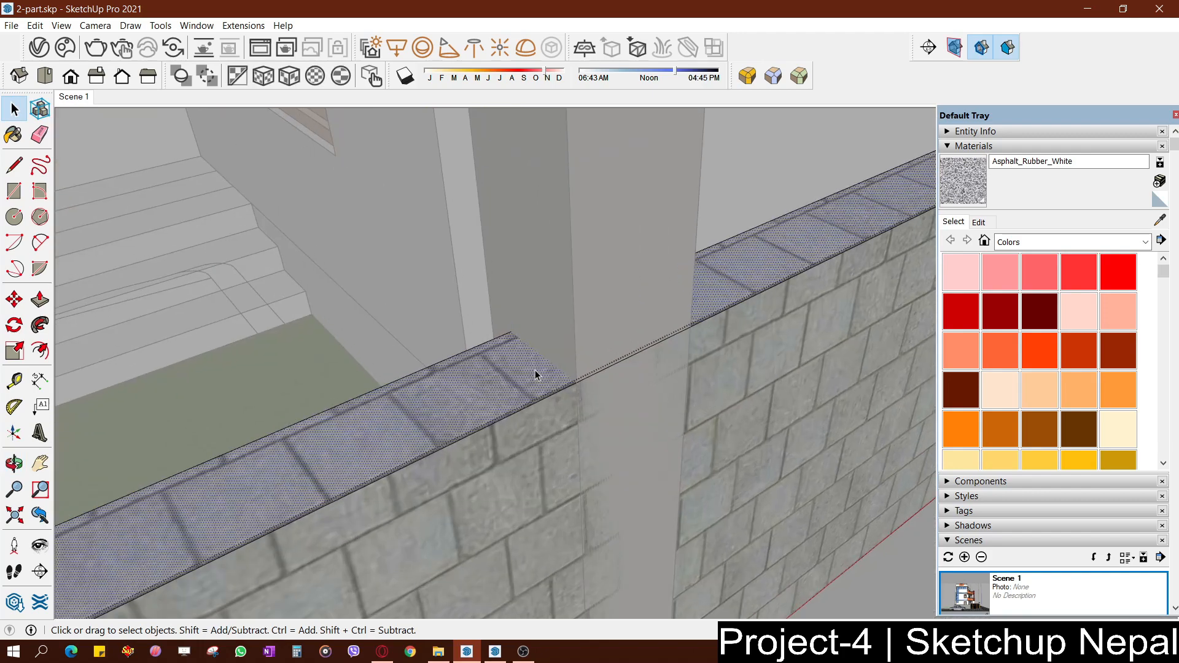
left_click(577, 382)
middle_click_drag(576, 383, 300, 298)
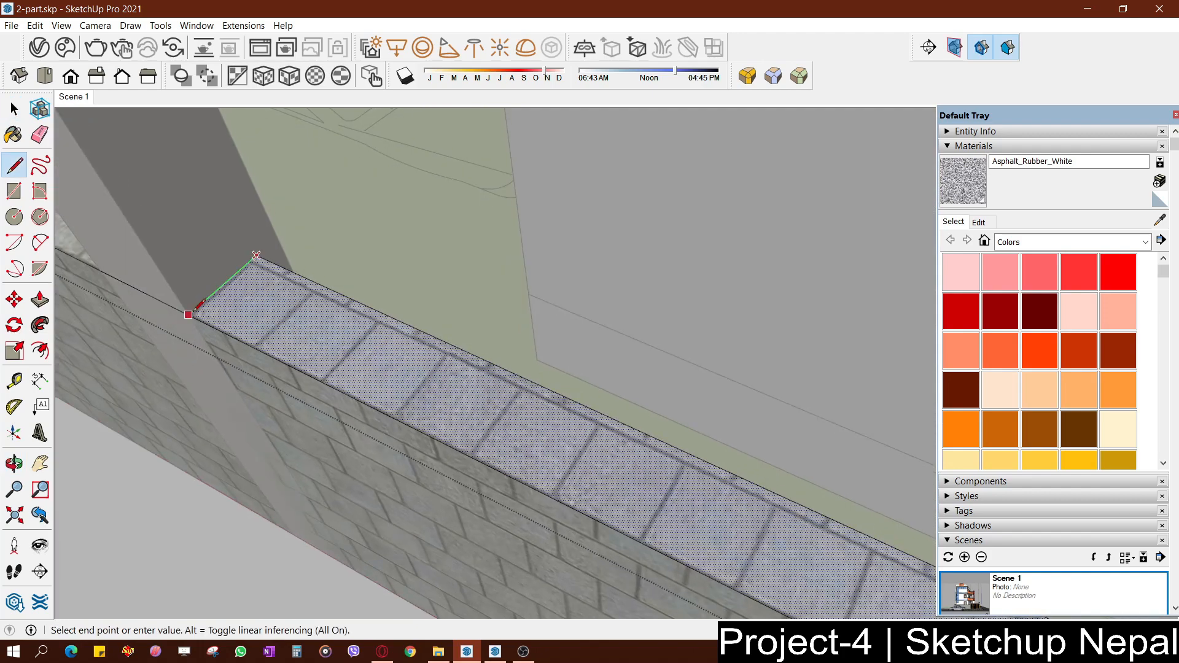
left_click(194, 310)
Draw lines across the wall's top at the edges of the next intermediate post
scroll(189, 307, "down", 2)
middle_click_drag(169, 299, 416, 356, "shift")
scroll(393, 399, "up", 3)
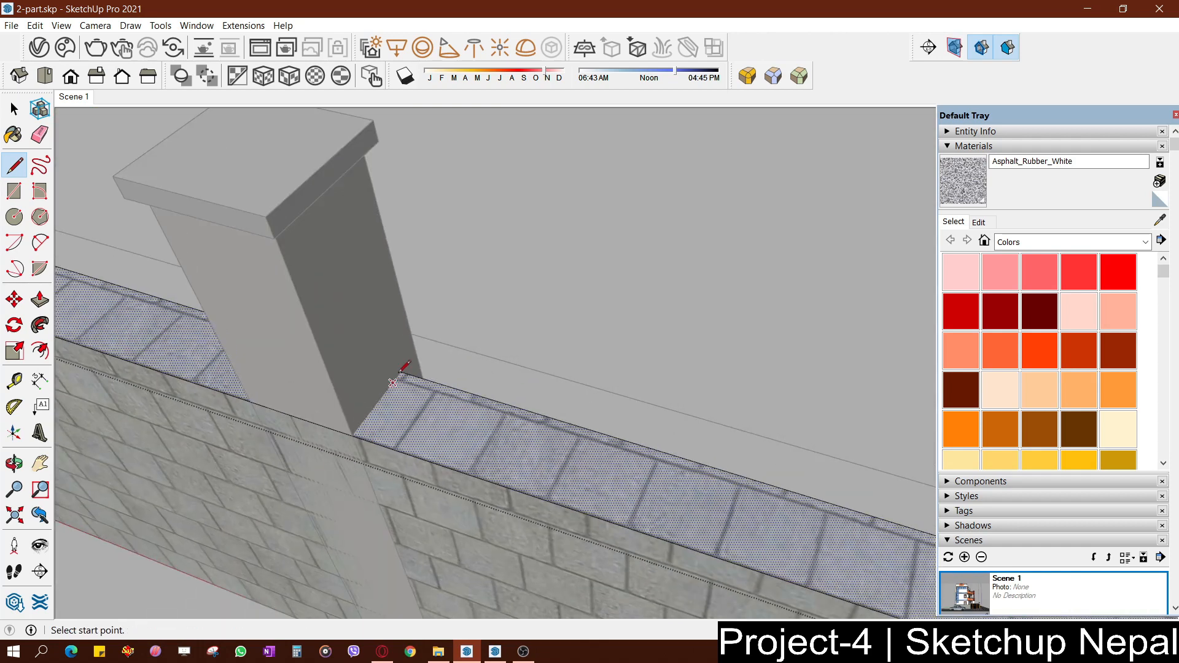
left_click(355, 434)
middle_click_drag(359, 429, 636, 365)
left_click(584, 425)
Divide the wall's top face with lines where the far corner post meets it, and close the wall group
scroll(584, 425, "down", 2)
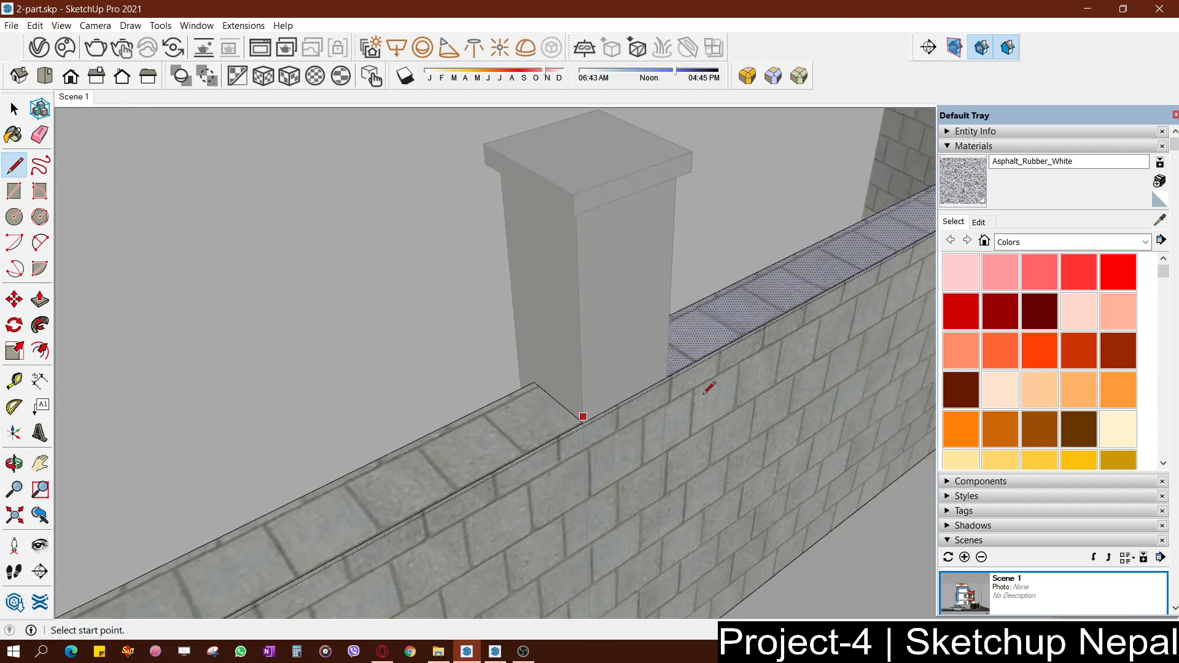
middle_click_drag(861, 303, 503, 481, "shift")
middle_click_drag(885, 203, 378, 439, "shift")
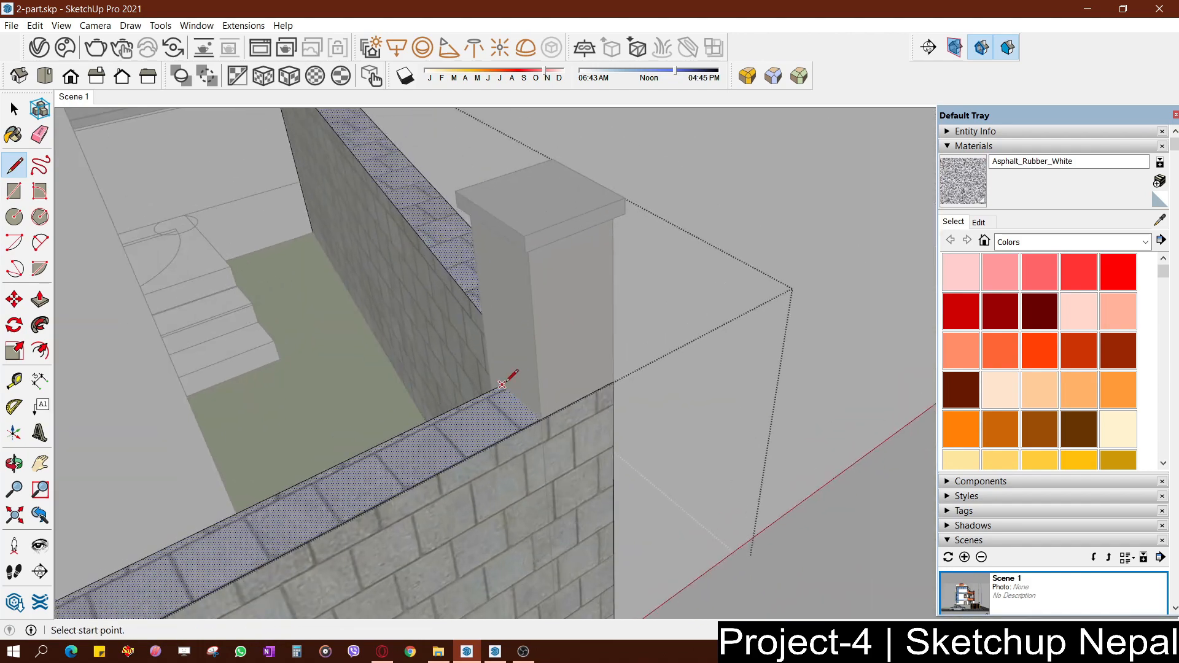
left_click(542, 417)
middle_click_drag(545, 410, 285, 411)
scroll(363, 363, "up", 3)
mouse_move(363, 363)
middle_mouse_down()
mouse_move(376, 377)
mouse_move(432, 317)
mouse_move(369, 363)
mouse_move(437, 321)
middle_mouse_up()
scroll(396, 373, "down", 2)
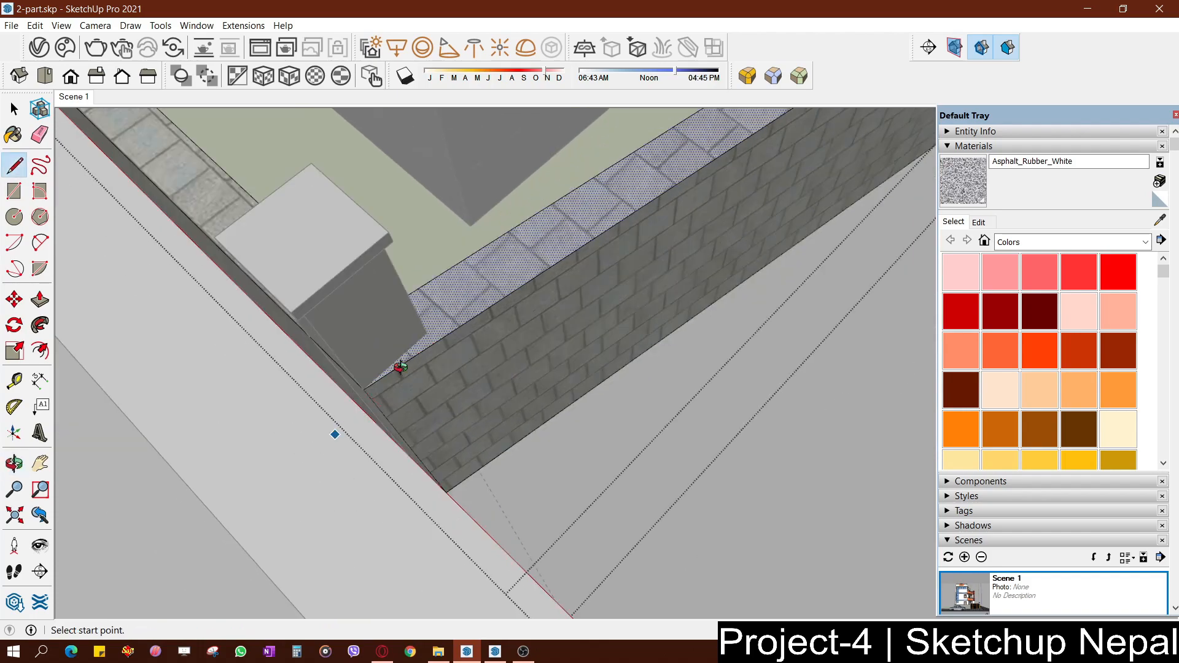
middle_click_drag(397, 373, 691, 284)
key("space")
scroll(774, 282, "down", 8)
left_click(774, 283)
middle_click_drag(528, 353, 688, 271)
scroll(653, 322, "down", 1)
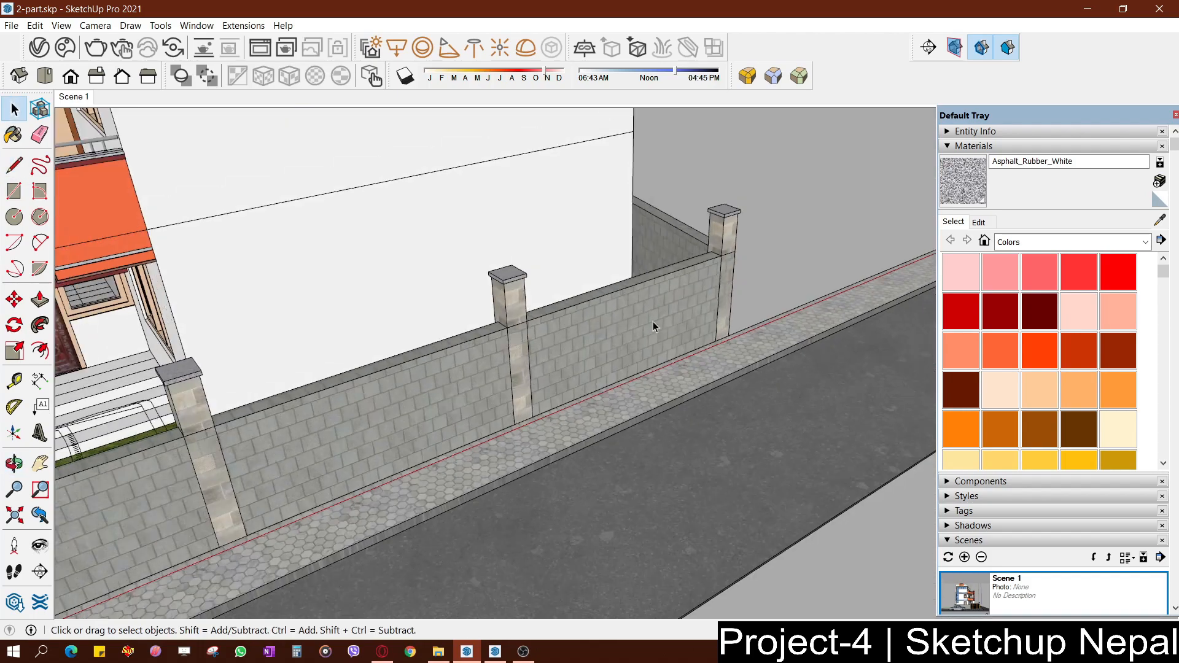
Reopen the wall group, isolate it and push the top strip under an intermediate post down through the wall to cut a gap
middle_click_drag(261, 421, 484, 321, "shift")
scroll(469, 359, "down", 5)
double_click(432, 363)
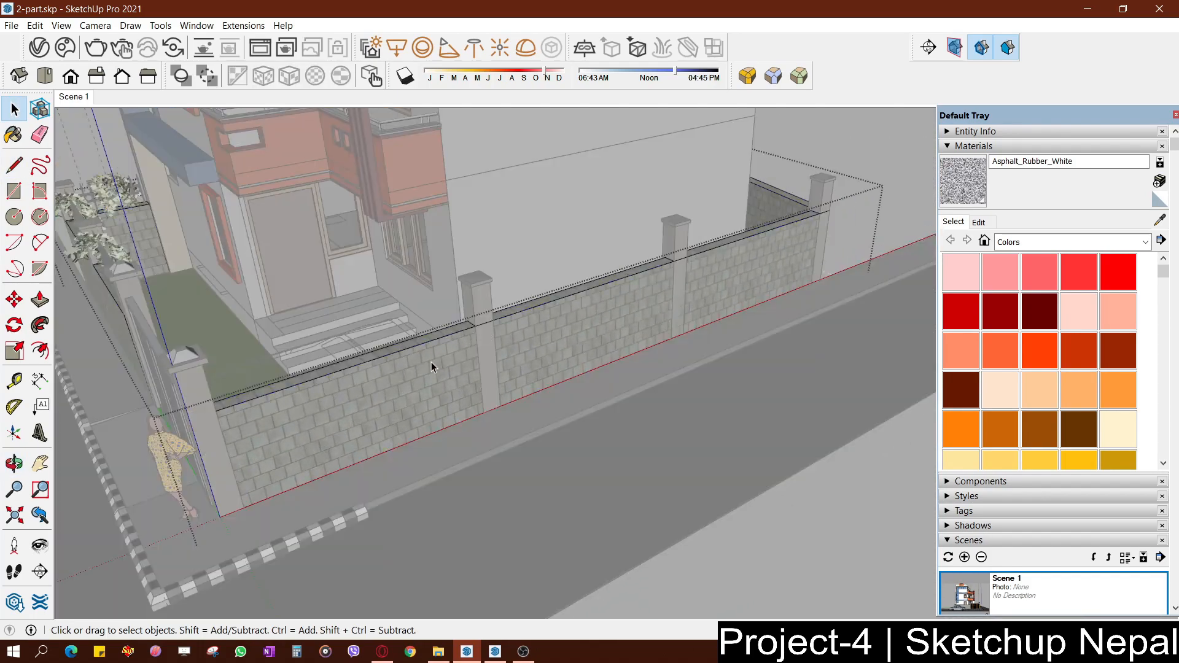
scroll(431, 363, "up", 5)
scroll(486, 332, "up", 1)
key("i")
scroll(481, 329, "up", 1)
left_click(481, 290)
scroll(482, 289, "down", 2)
key("p")
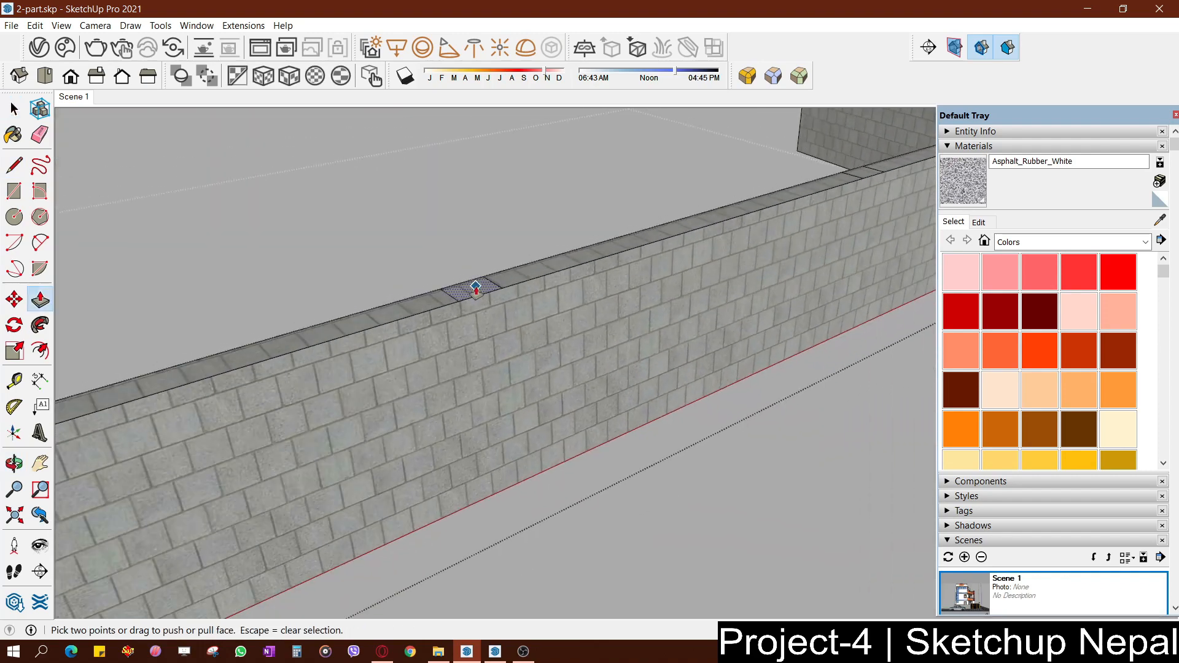
left_click(477, 290)
left_click(513, 519)
key("e")
Push the other intermediate post's top strip down 5' through the wall and erase the leftover face at the gap's base
middle_click_drag(501, 475, 676, 345)
key("space")
scroll(417, 401, "down", 2)
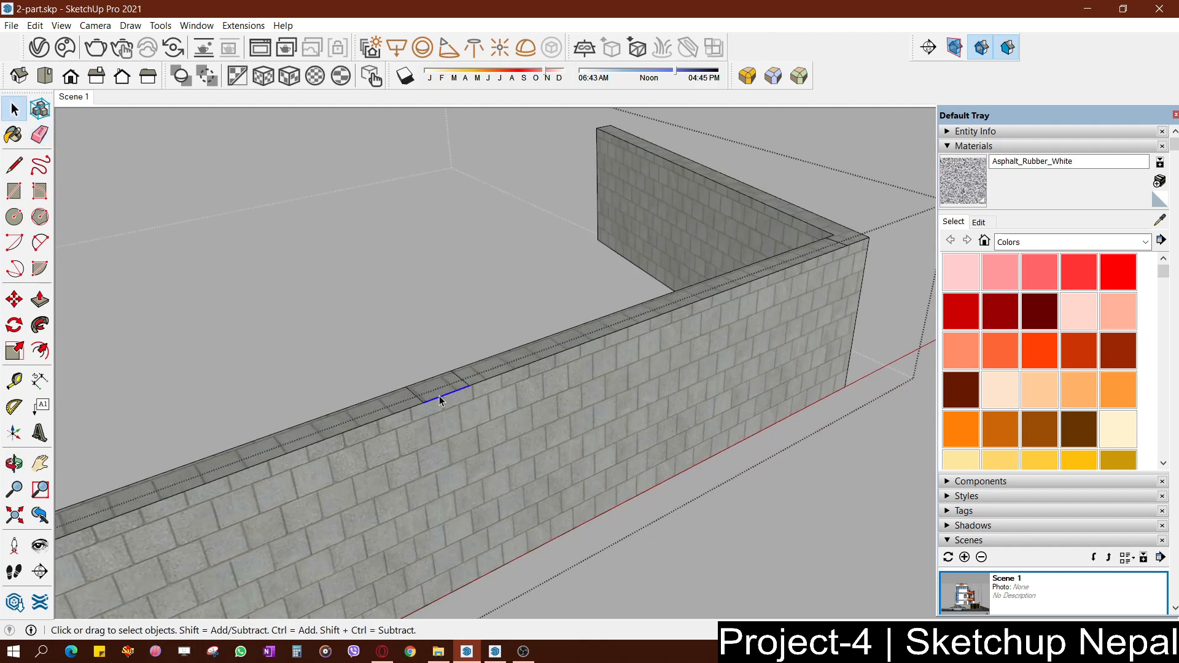
left_click(466, 577)
scroll(466, 575, "up", 1)
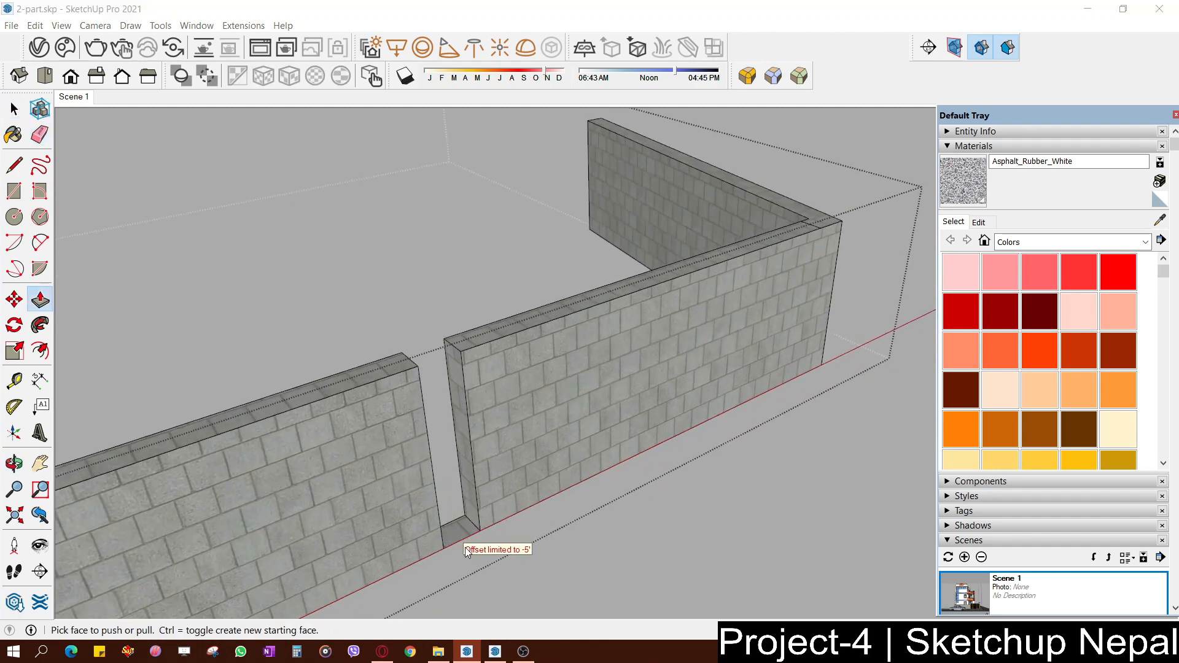
scroll(466, 549, "up", 3)
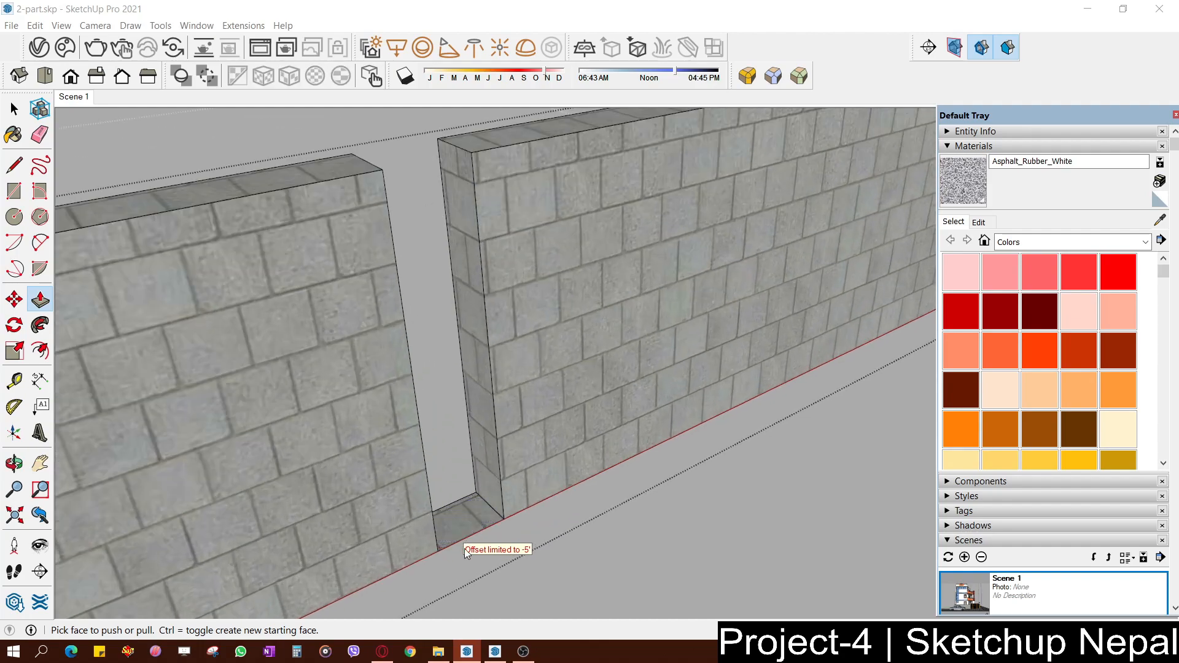
scroll(470, 541, "up", 2)
key("e")
scroll(479, 540, "down", 10)
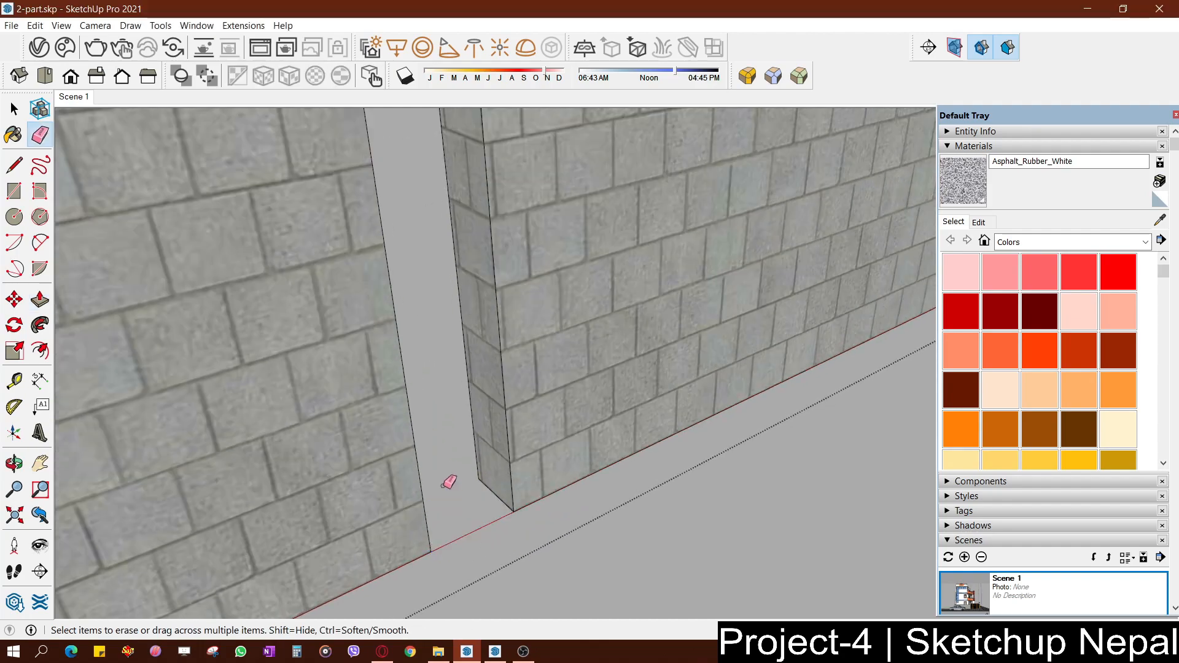
Examine the side-road wall and its posts from several angles, ending at the front railings
key("space")
mouse_move(645, 321)
middle_mouse_down()
mouse_move(688, 275)
mouse_move(731, 253)
middle_mouse_up()
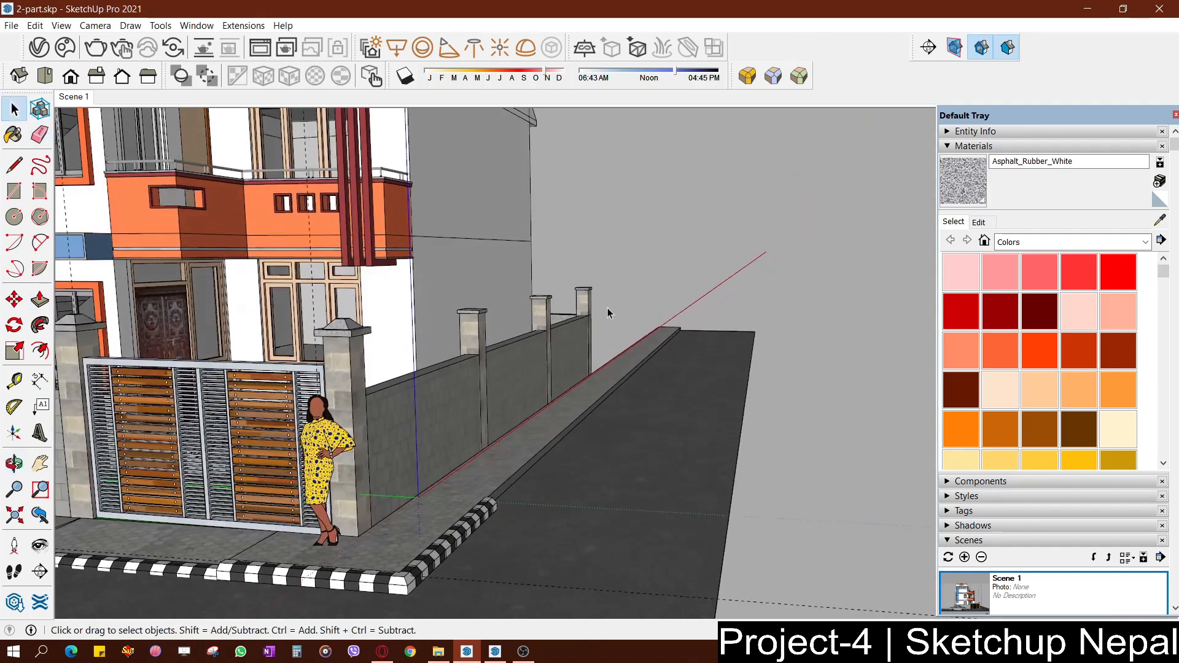
scroll(608, 308, "up", 6)
middle_click_drag(536, 419, 295, 482)
scroll(465, 400, "down", 7)
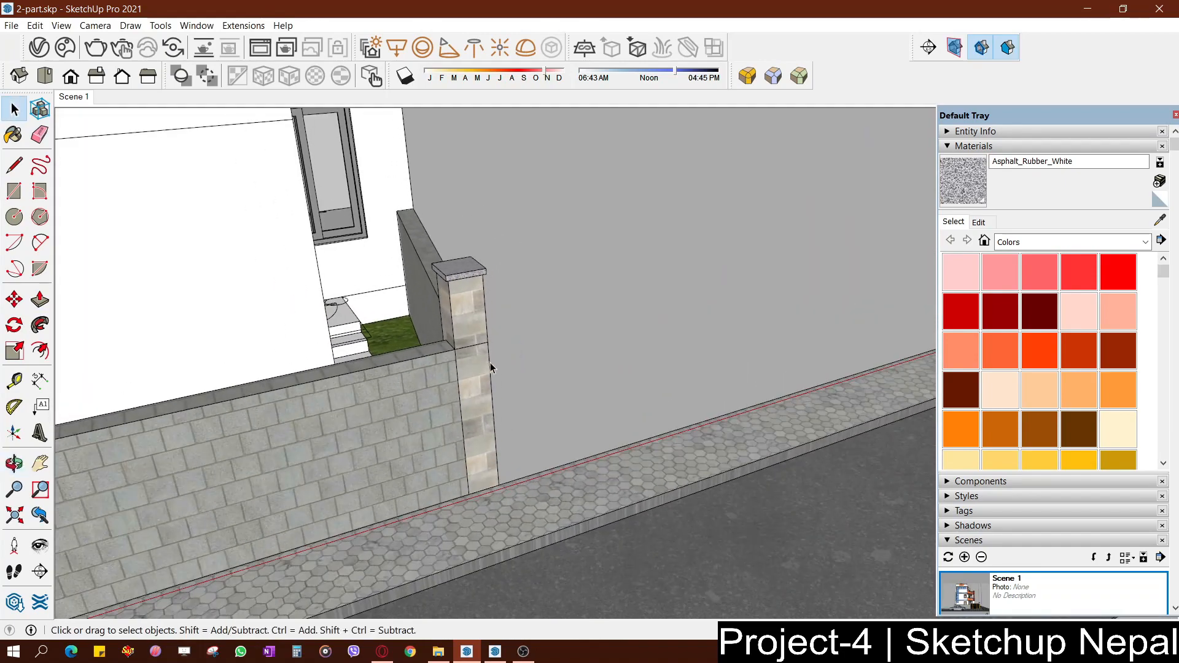
middle_click_drag(535, 395, 641, 330)
key("space")
scroll(446, 308, "up", 3)
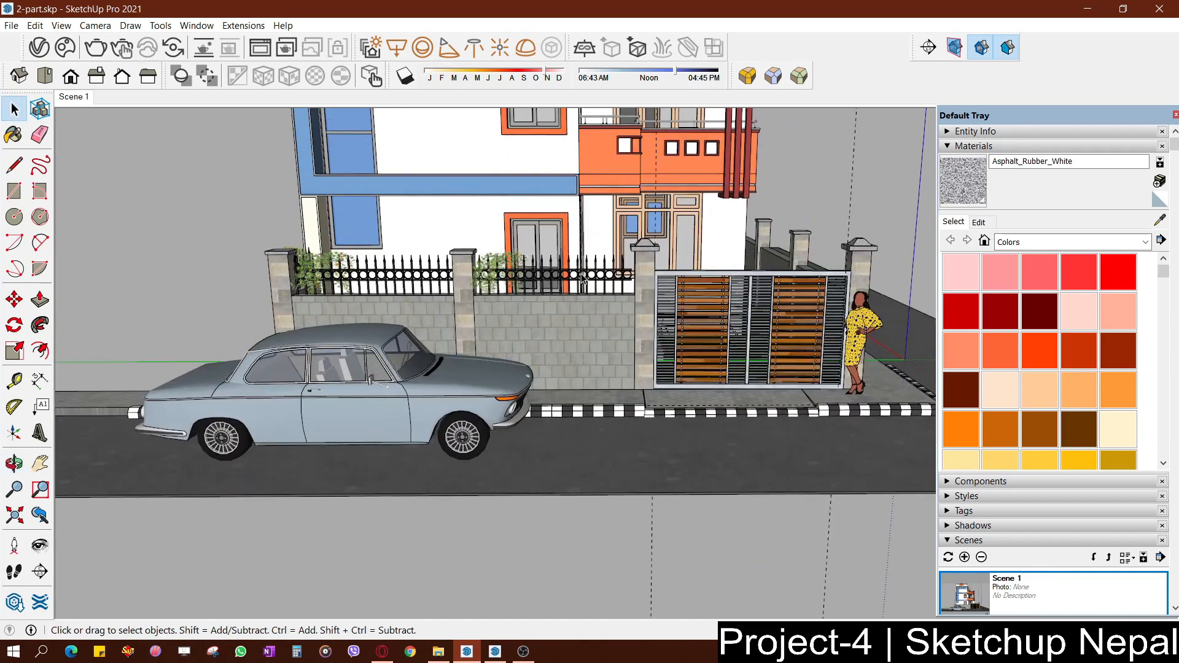
Cut the flowering plant out of the front railing group beside the gate and paste it in place outside the group
left_click(447, 308)
scroll(446, 309, "up", 5)
double_click(446, 308)
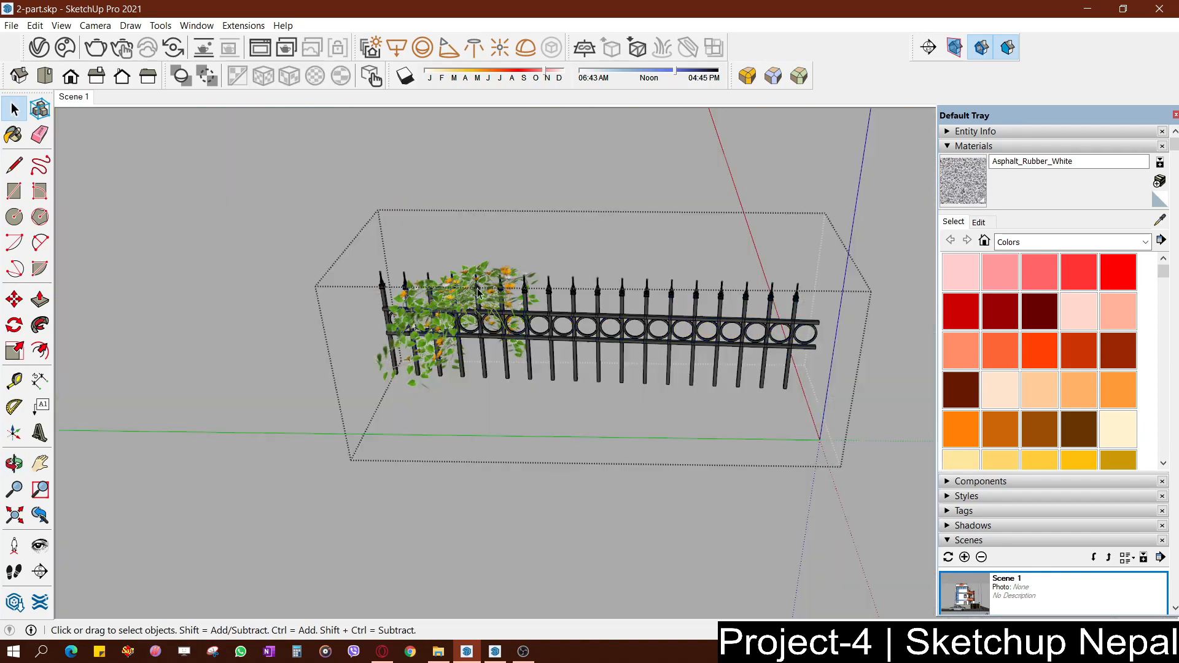
key("Delete")
key("Escape")
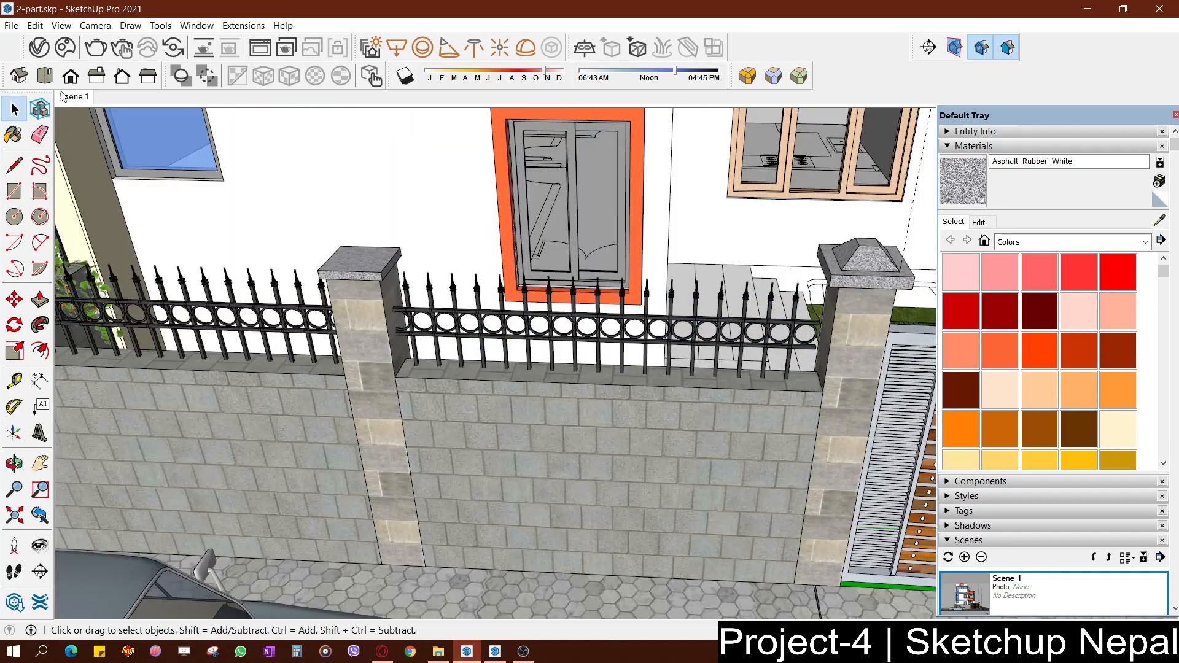
left_click(35, 25)
left_click(92, 121)
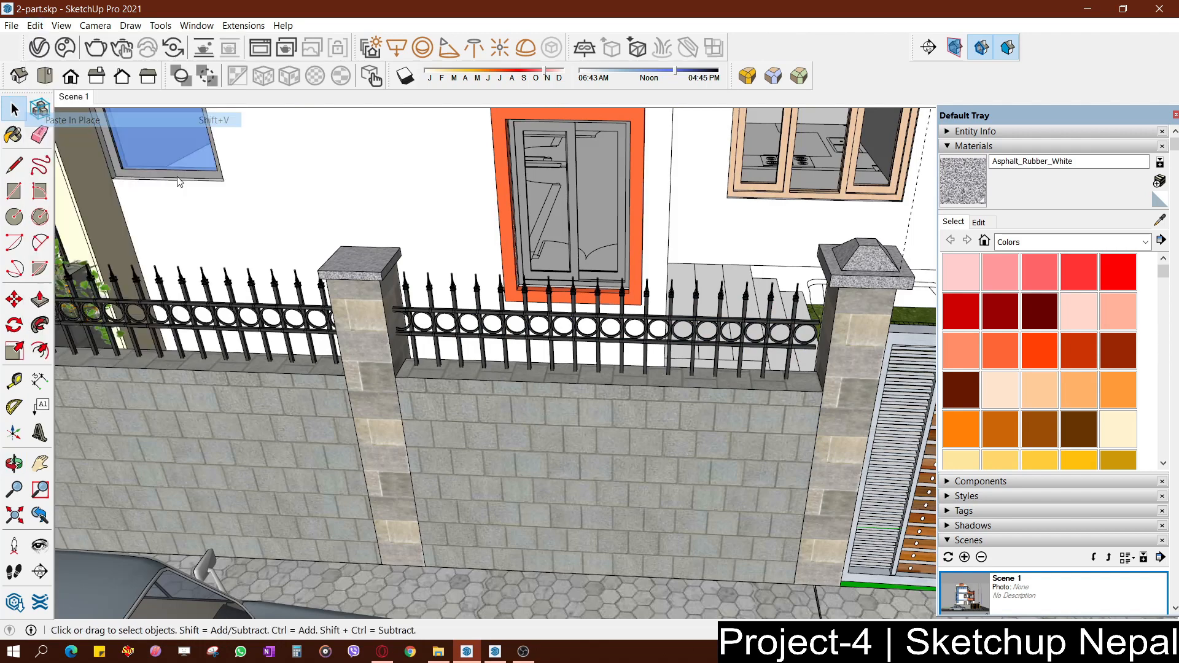
Copy the plain front railing past the gate to the outer side of the gate-corner post
left_click(669, 332)
scroll(657, 332, "down", 1)
key("m")
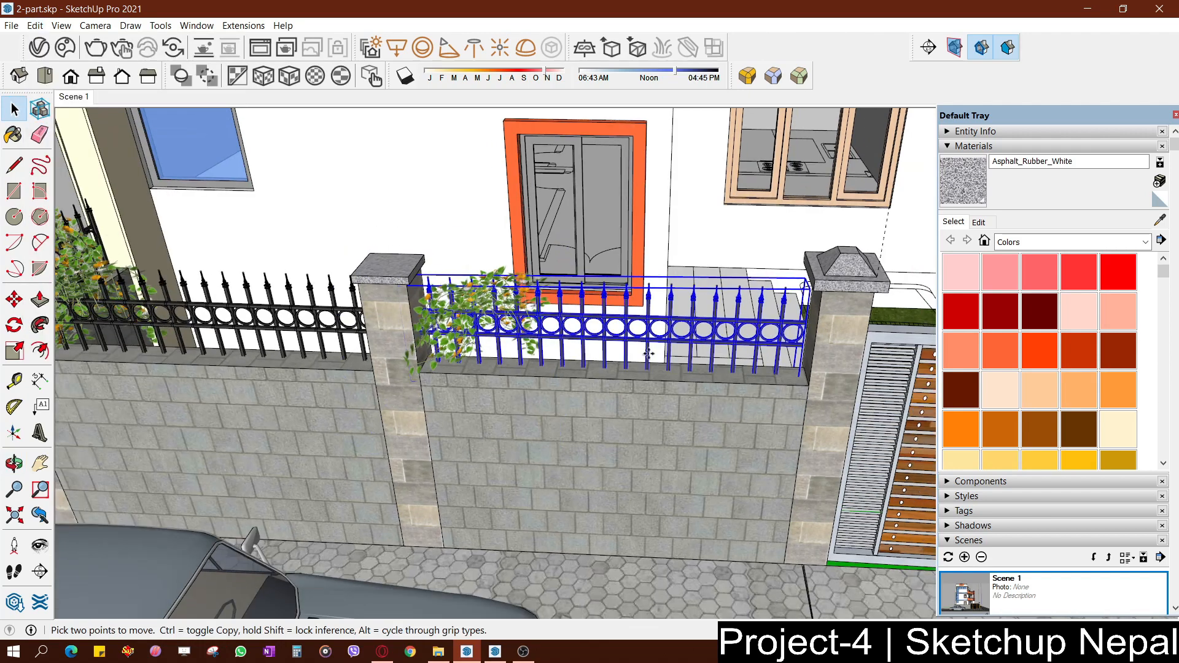
scroll(532, 403, "down", 2)
key("ctrl")
left_click(521, 421)
middle_click_drag(680, 430, 96, 425, "shift")
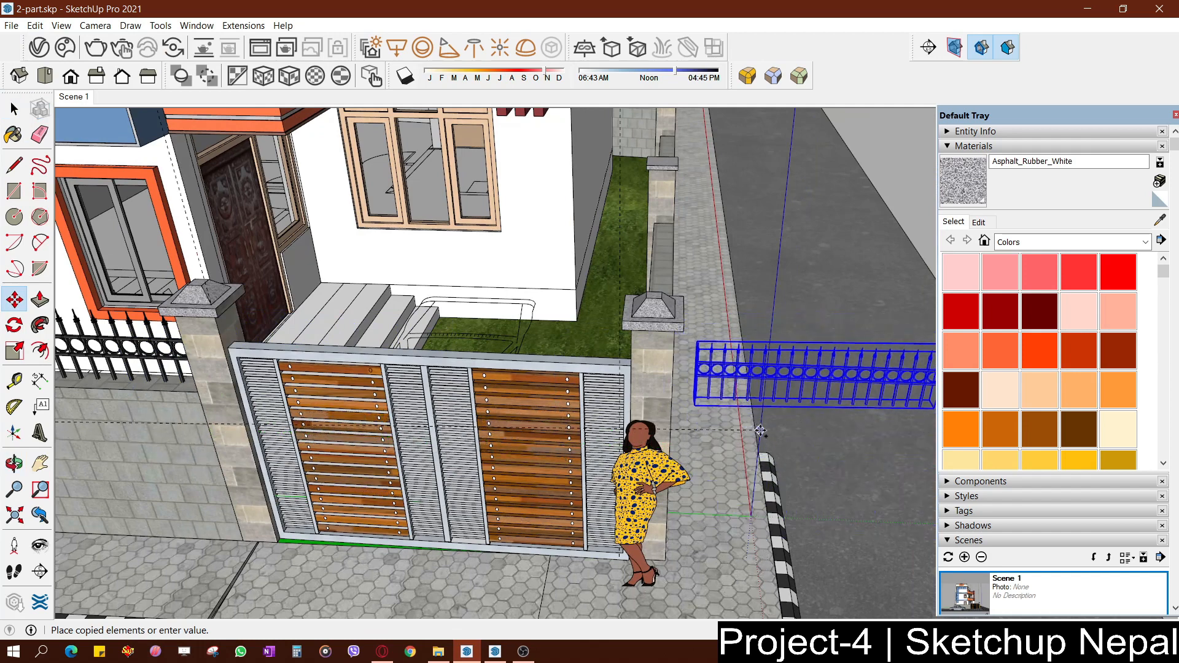
middle_click_drag(757, 439, 631, 428)
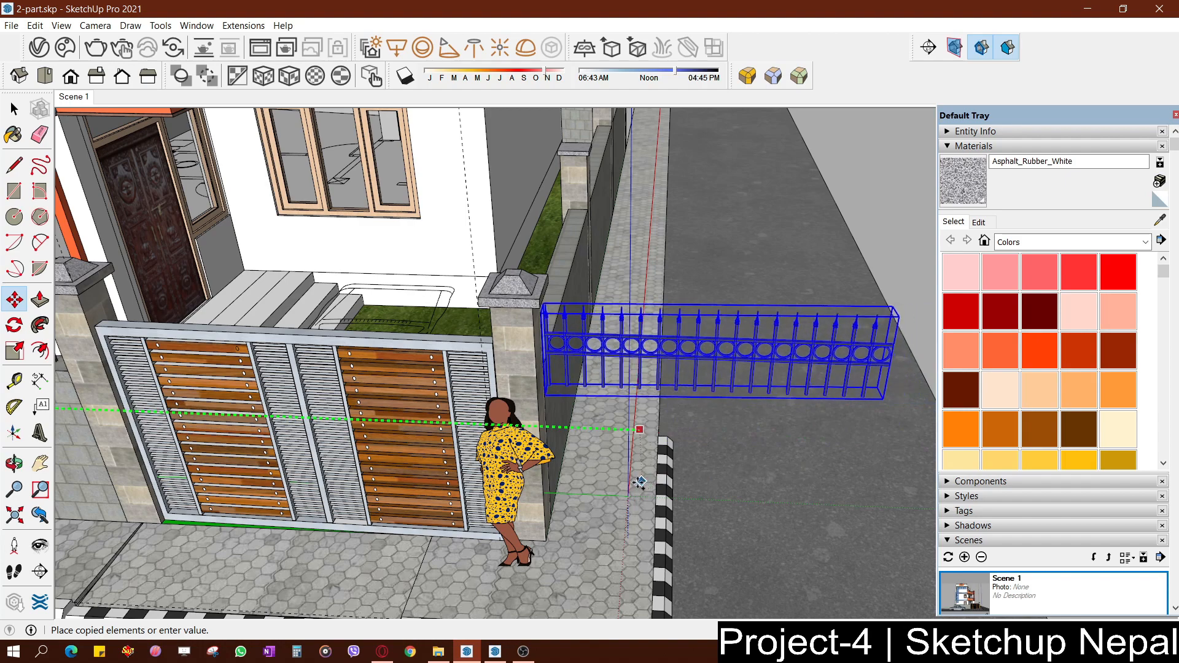
left_click(617, 447)
Rotate the copied railing so that it runs along the side road
middle_click_drag(617, 448, 738, 570)
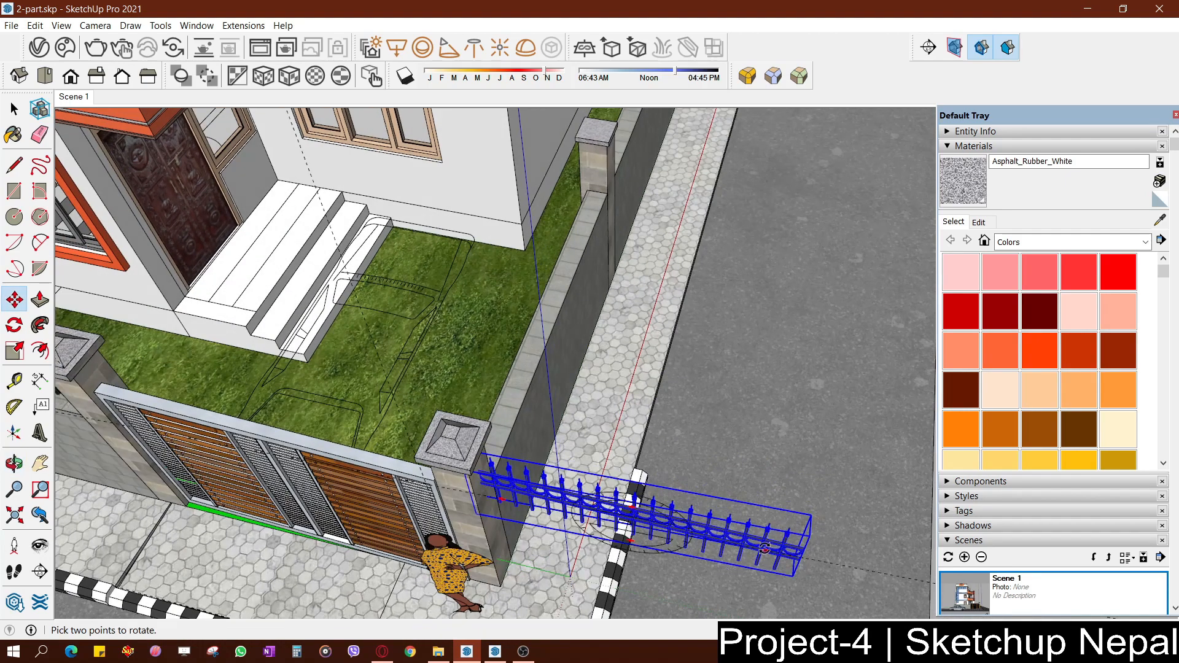
left_click(793, 575)
key("Escape")
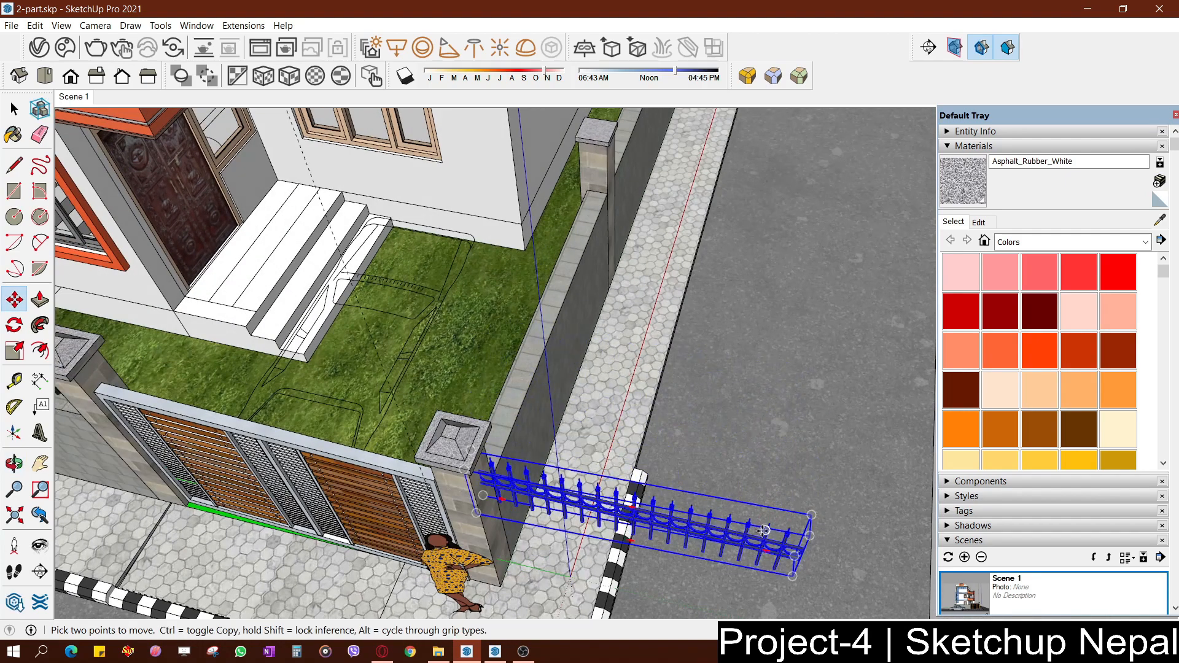
middle_click_drag(765, 533, 729, 456)
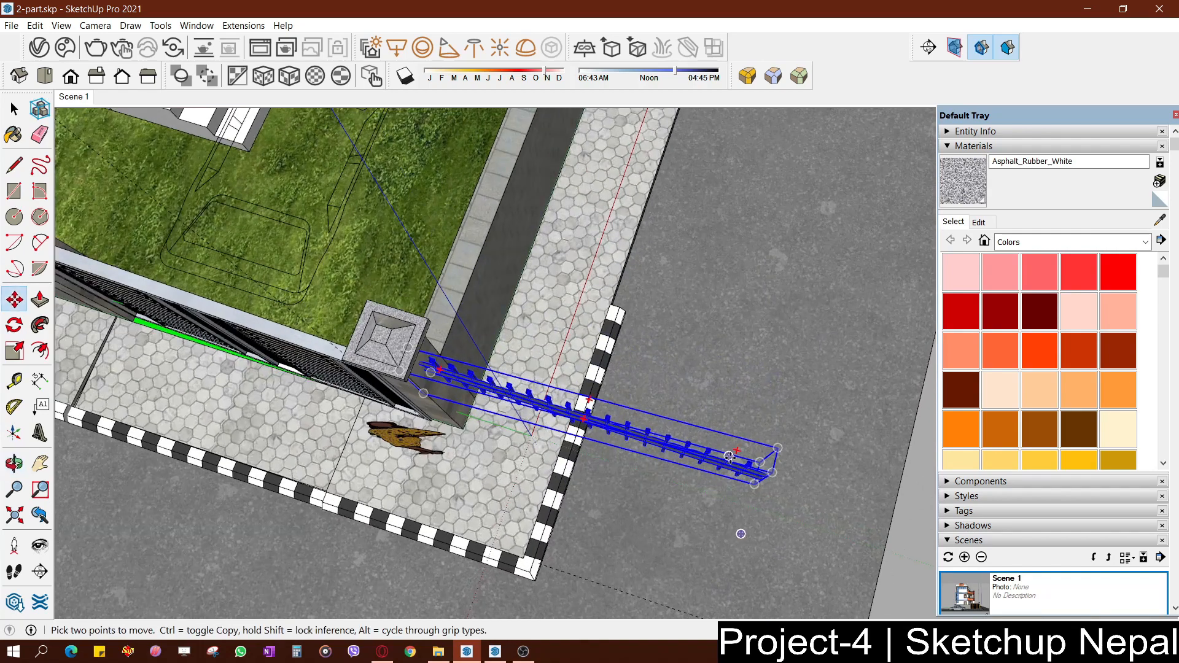
left_click(737, 451)
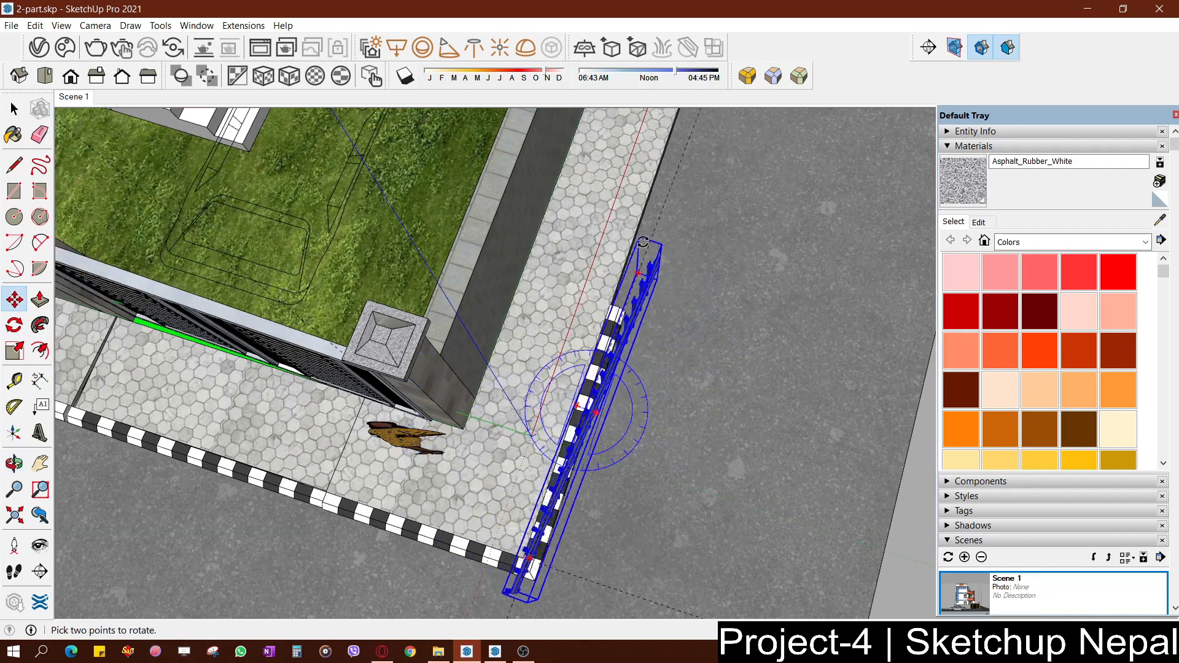
left_click(653, 239)
Move the rotated railing onto the side-road wall's top, starting at the gate-corner post
scroll(752, 504, "down", 1)
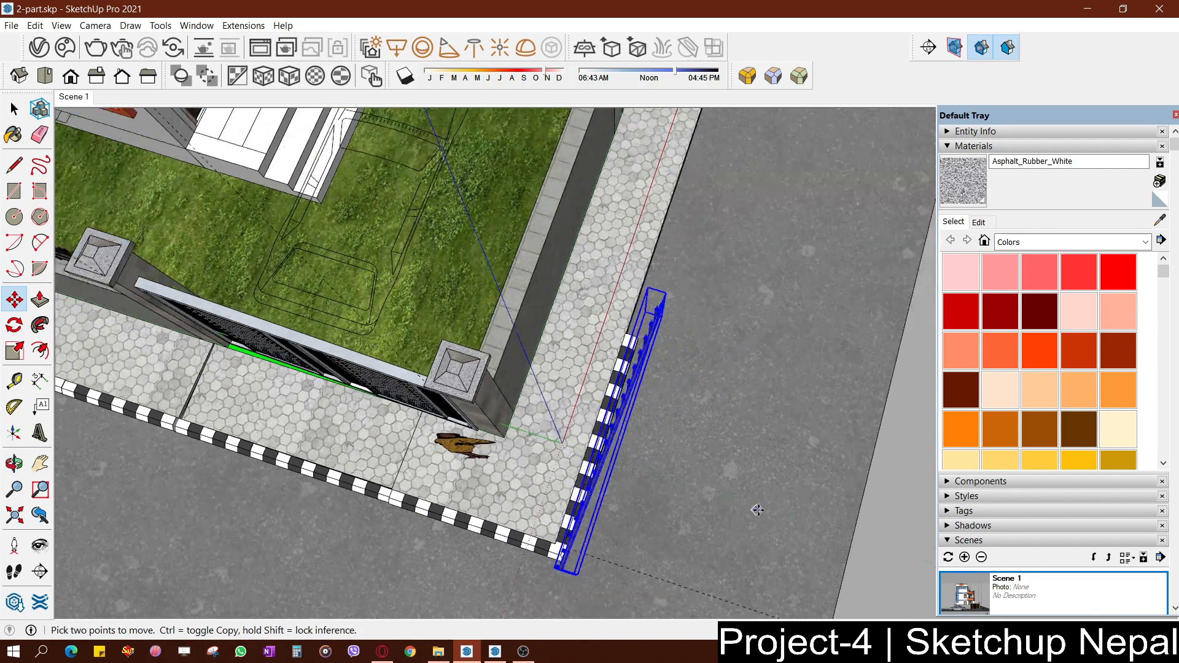
left_click(759, 510)
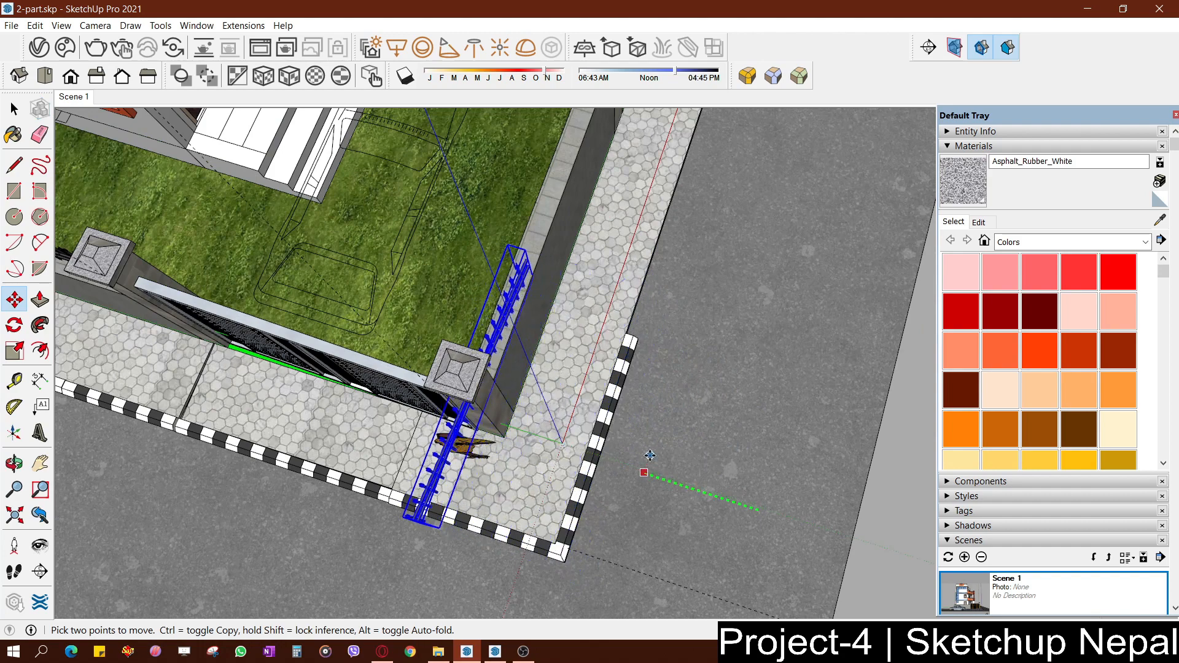
left_click(639, 455)
left_click(671, 553)
left_click(694, 442)
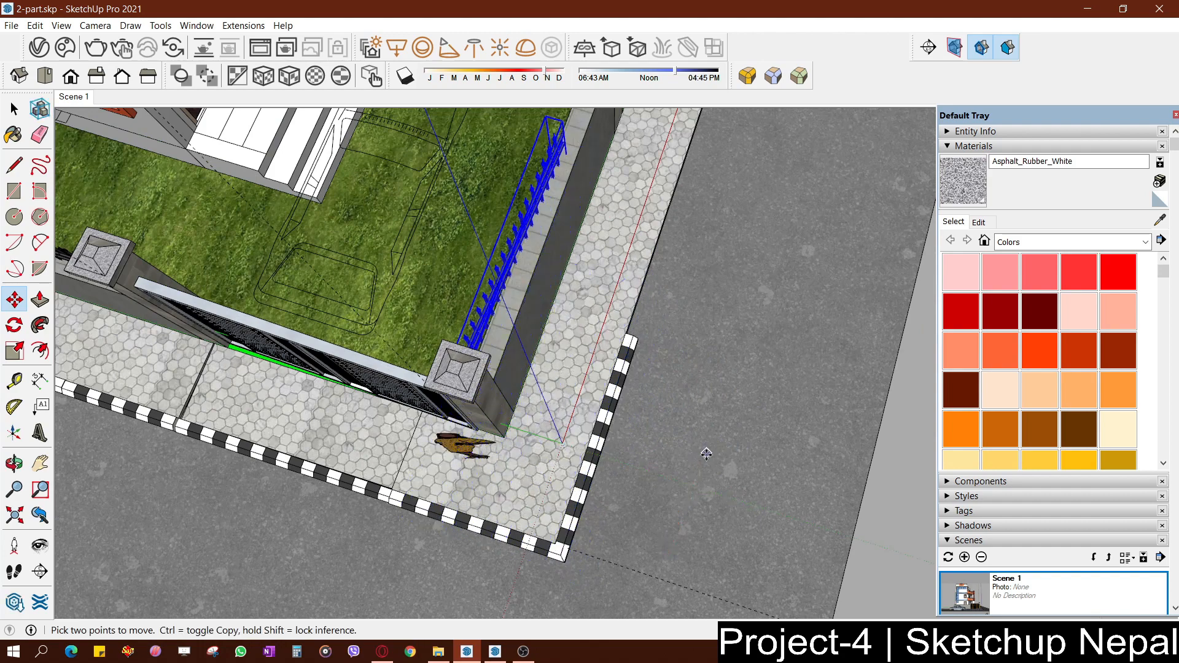
scroll(708, 456, "up", 1)
left_click(715, 464)
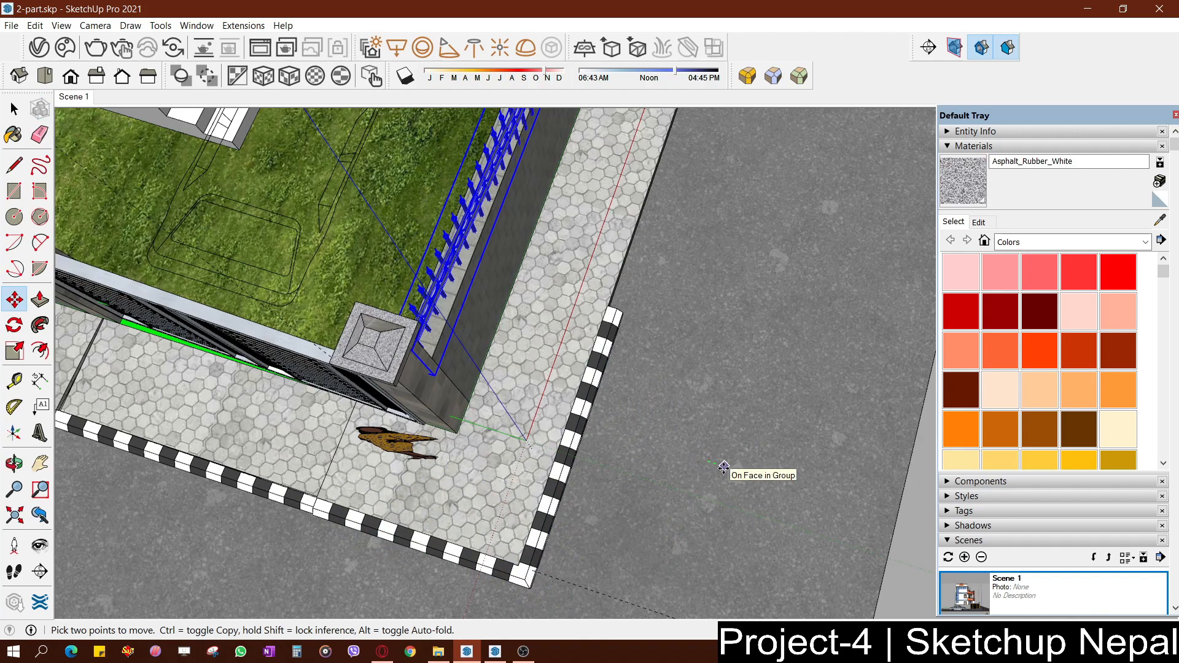
In top view, rotate the railing to align it with the side-road wall and centre it on the wall's thickness
left_click(52, 80)
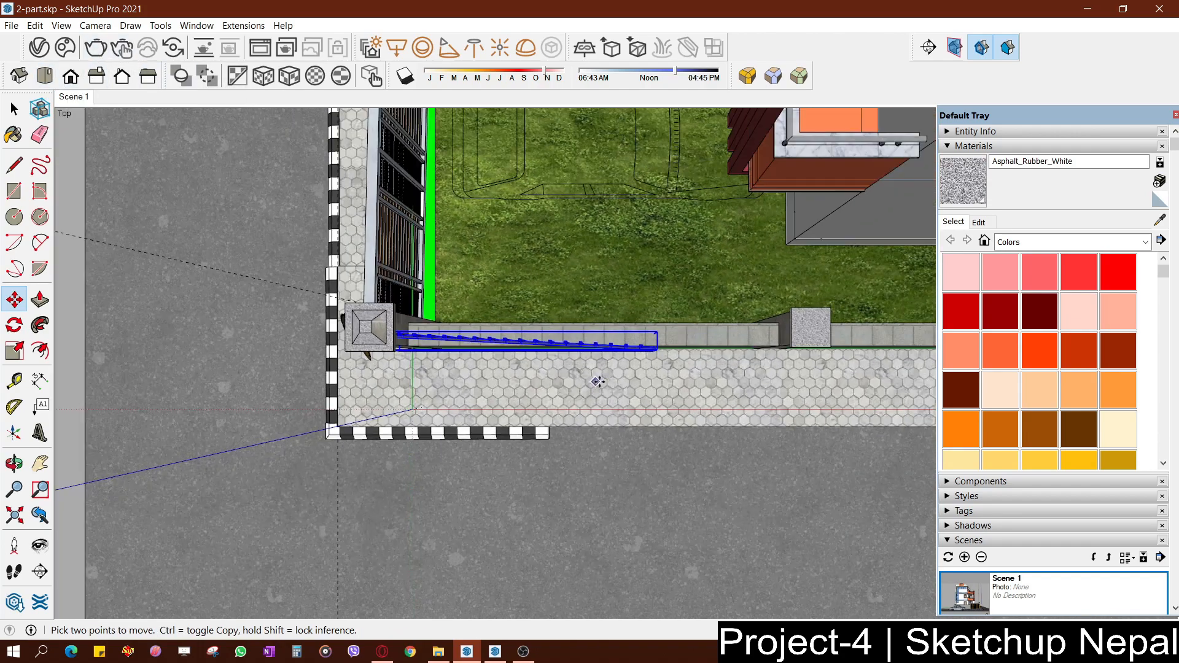
scroll(599, 381, "up", 1)
scroll(634, 301, "up", 2)
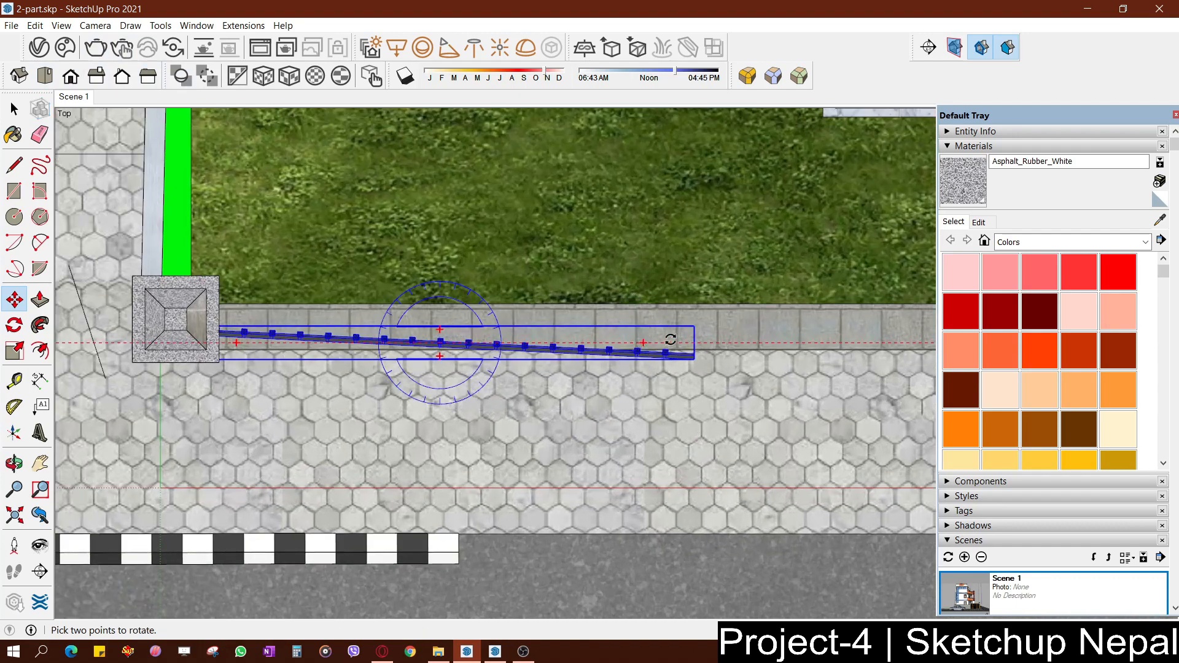
left_click(731, 327)
scroll(711, 334, "up", 2)
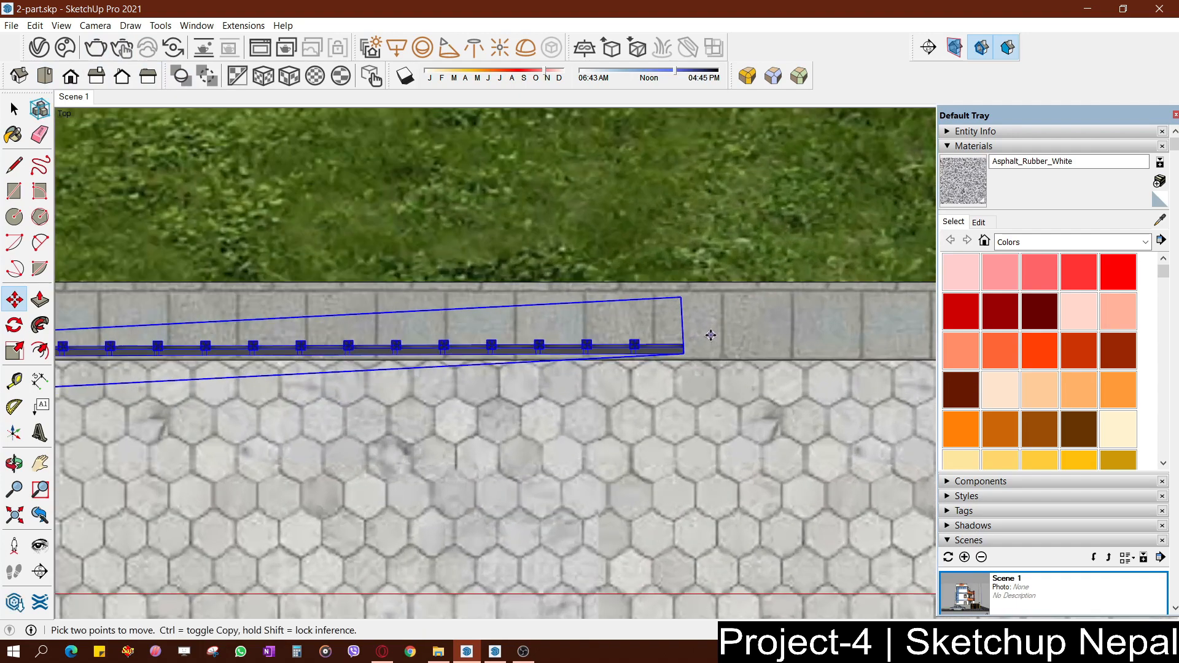
scroll(721, 356, "down", 2)
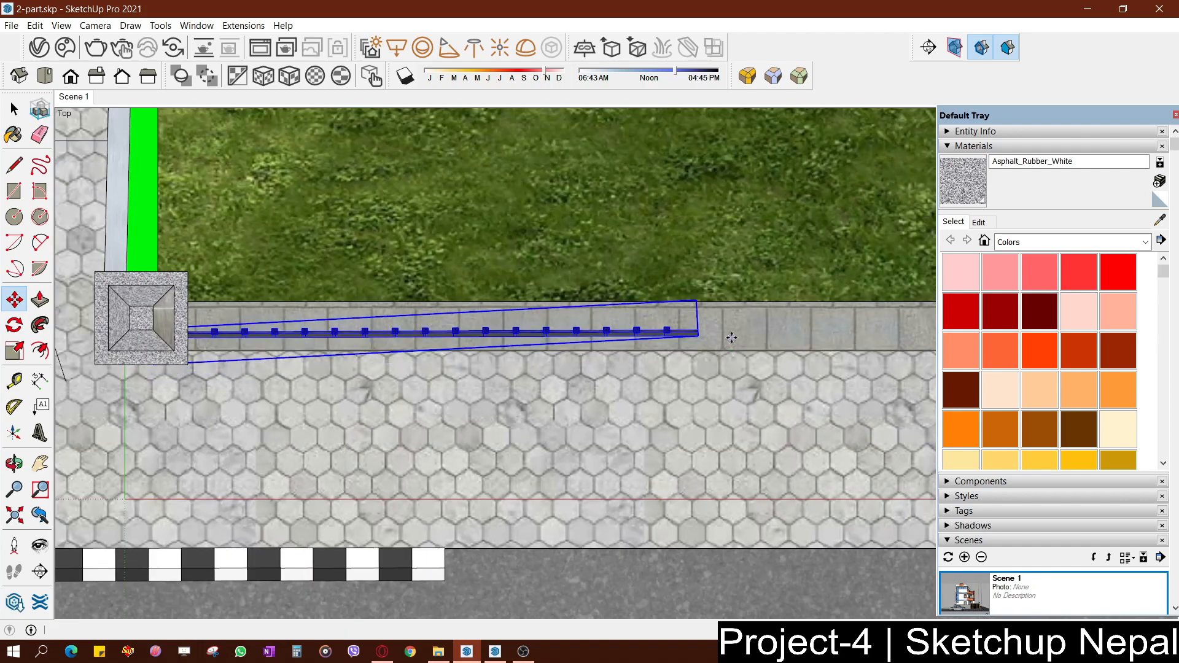
scroll(728, 339, "down", 2)
middle_click_drag(611, 289, 604, 178)
scroll(558, 528, "down", 1)
scroll(430, 379, "up", 2)
middle_click_drag(557, 529, 427, 404, "shift")
scroll(437, 392, "down", 2)
scroll(427, 404, "up", 2)
key("ctrl")
left_click(381, 423)
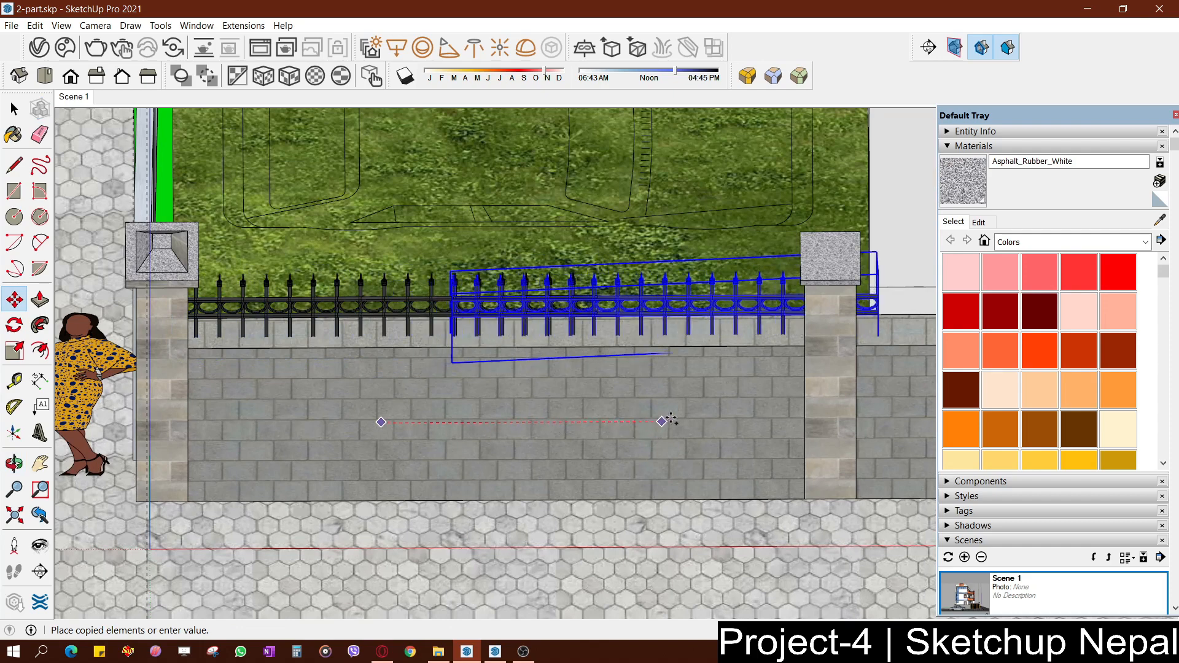
scroll(746, 423, "up", 1)
key("space")
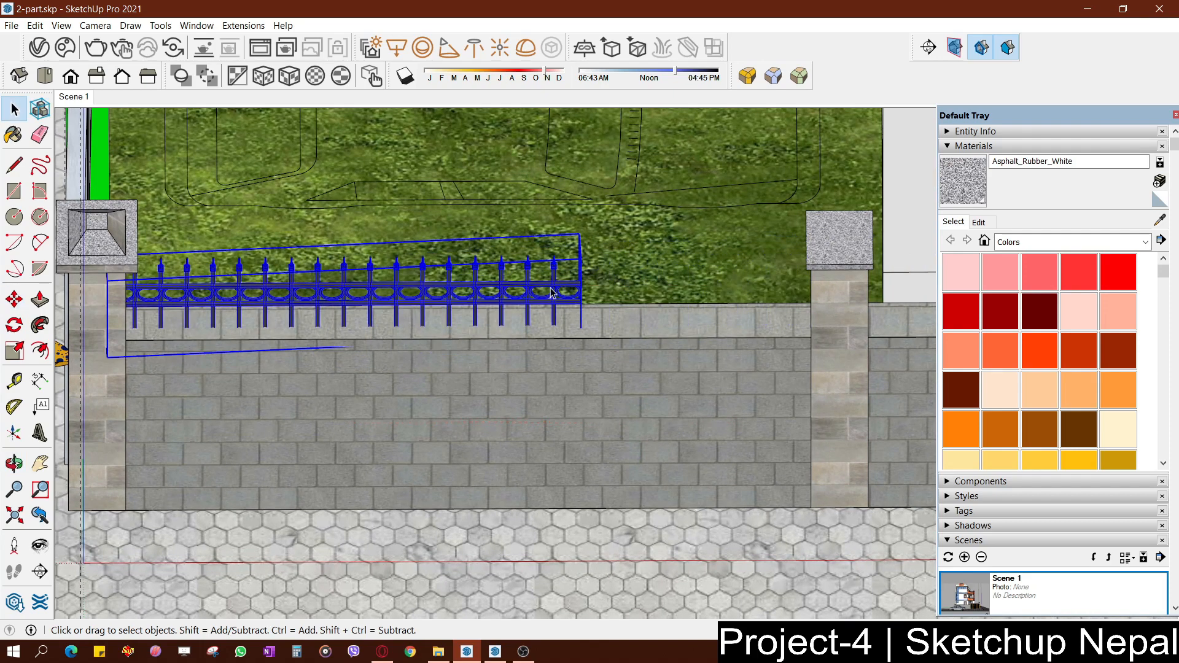
Open the side-road railing and its nested group, examine how its sections are built, and close it again
double_click(551, 294)
left_click_drag(677, 444, 677, 444)
scroll(522, 316, "up", 2)
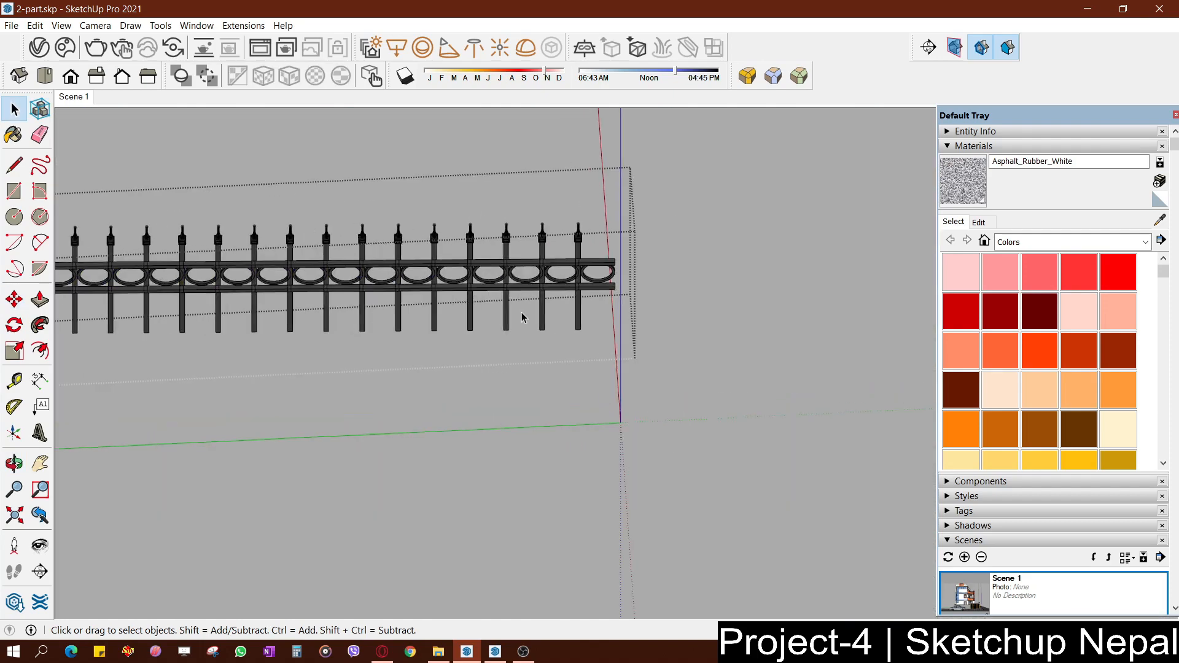
key("ctrl+a")
double_click(546, 312)
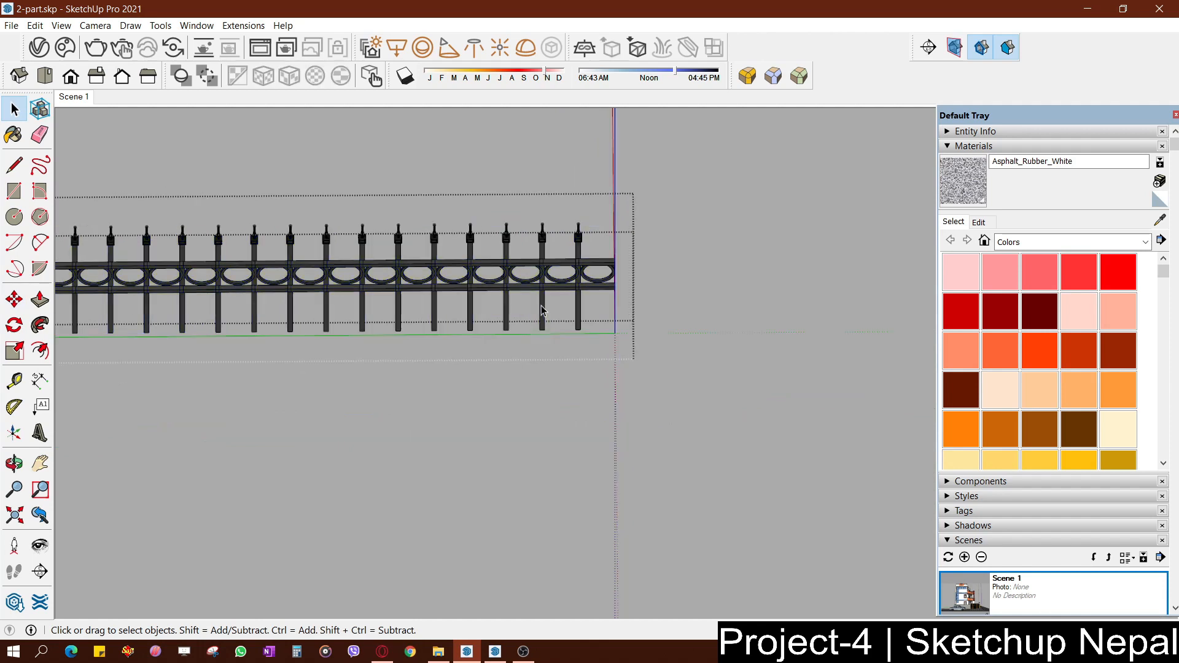
left_click(544, 311)
scroll(543, 310, "down", 2)
key("Escape")
key("Escape")
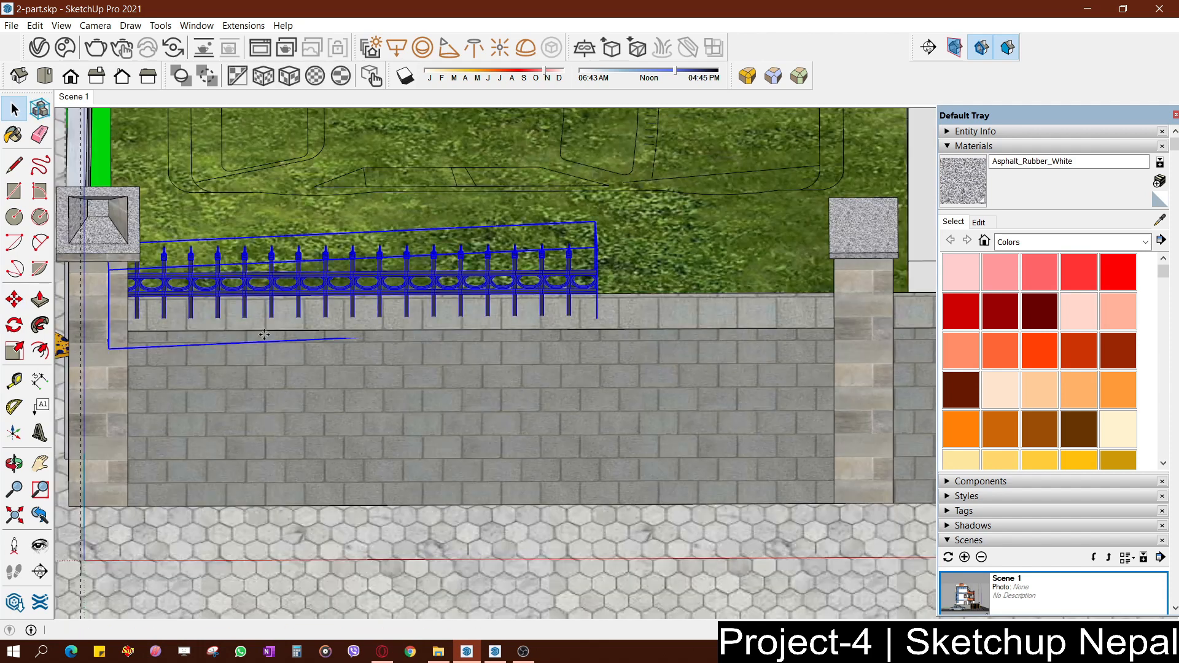
Copy the railing along the side-road wall so that the copy continues from the end of the first one
key("ctrl")
left_click(185, 333)
scroll(661, 348, "up", 2)
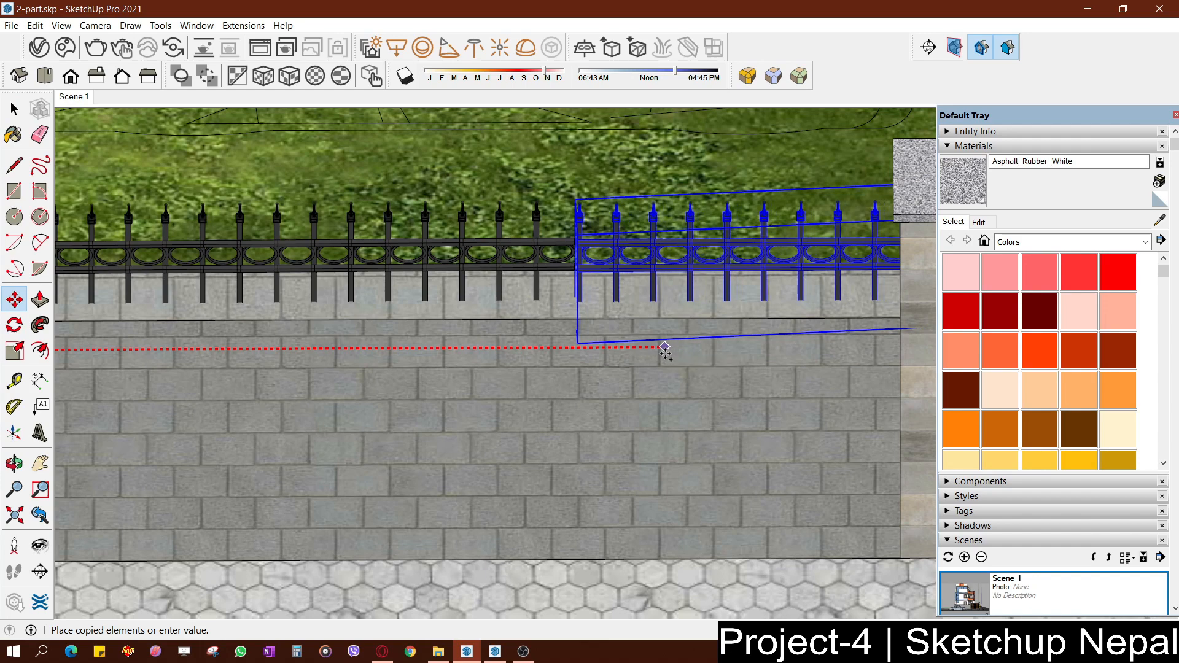
left_click(662, 354)
middle_click_drag(645, 351, 439, 396, "shift")
scroll(638, 328, "up", 2)
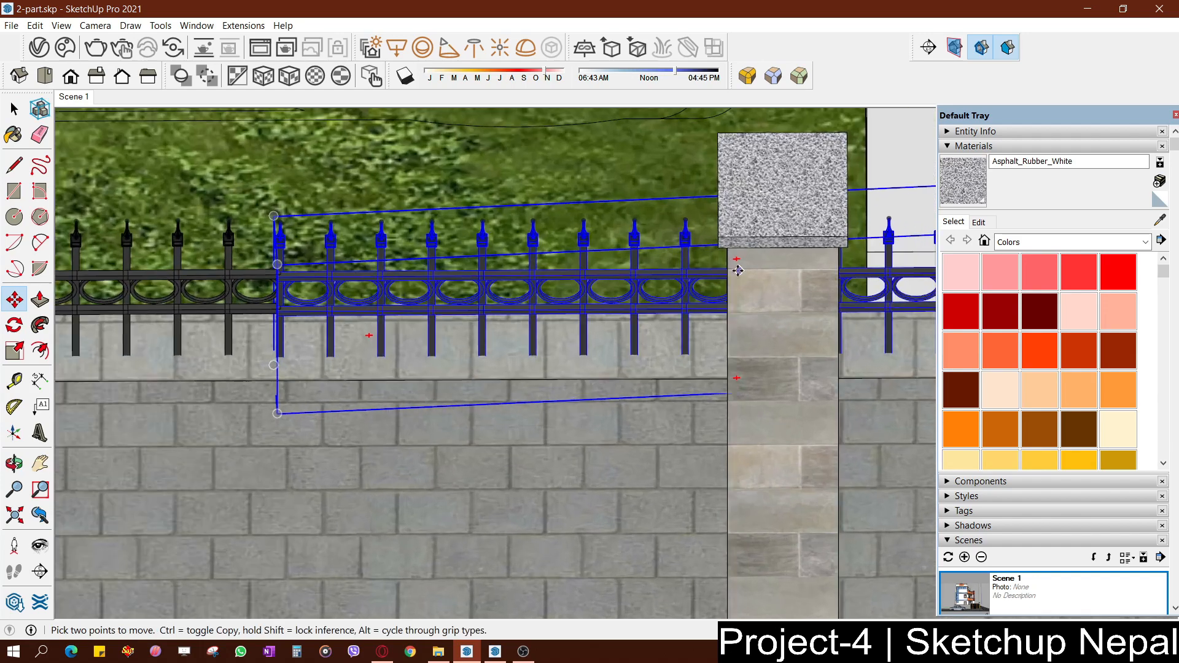
Open the copied railing for editing and delete the sections that run towards and past the next post
double_click(688, 275)
scroll(645, 307, "down", 3)
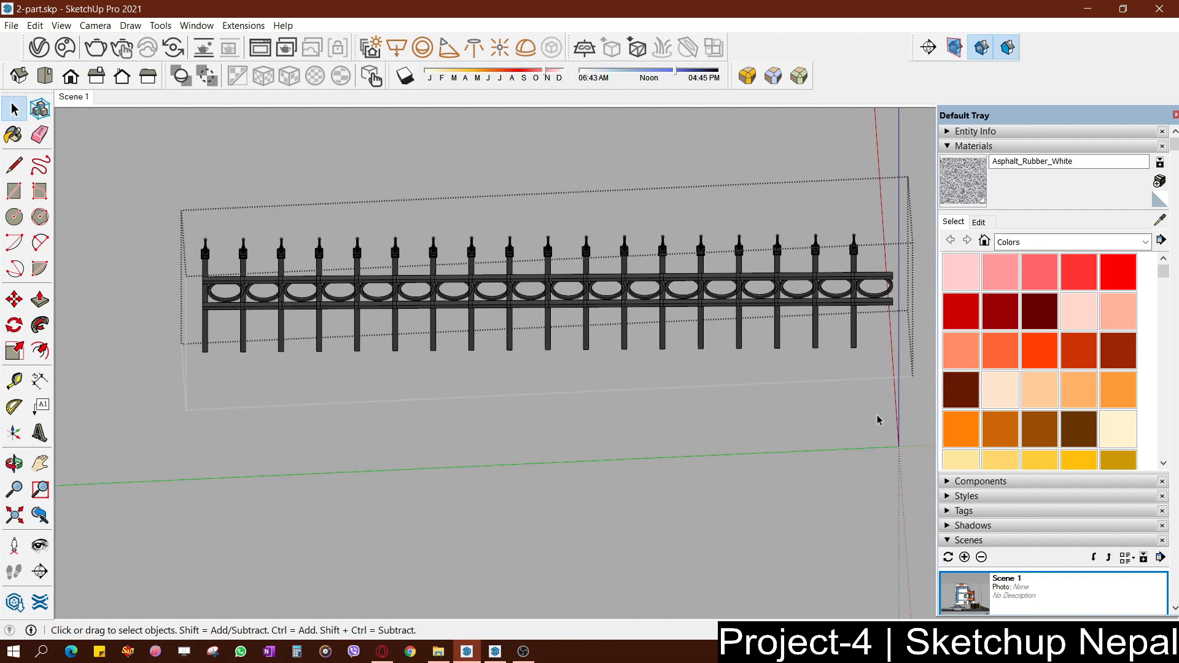
left_click_drag(542, 128, 511, 113)
double_click(645, 296)
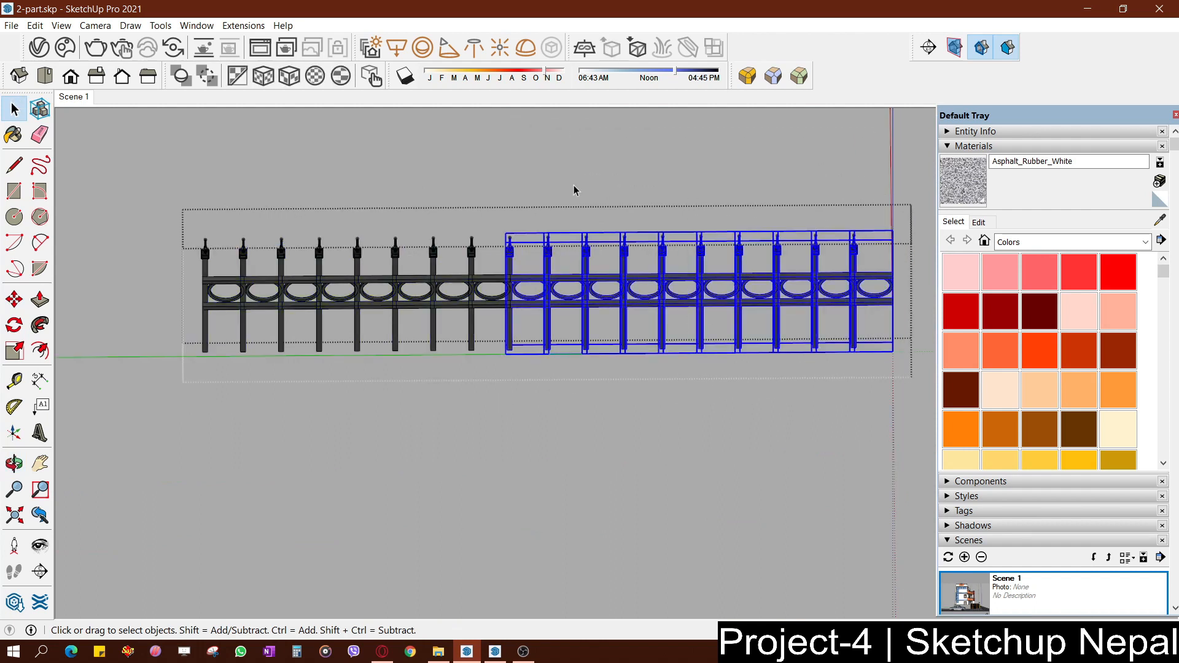
key("Delete")
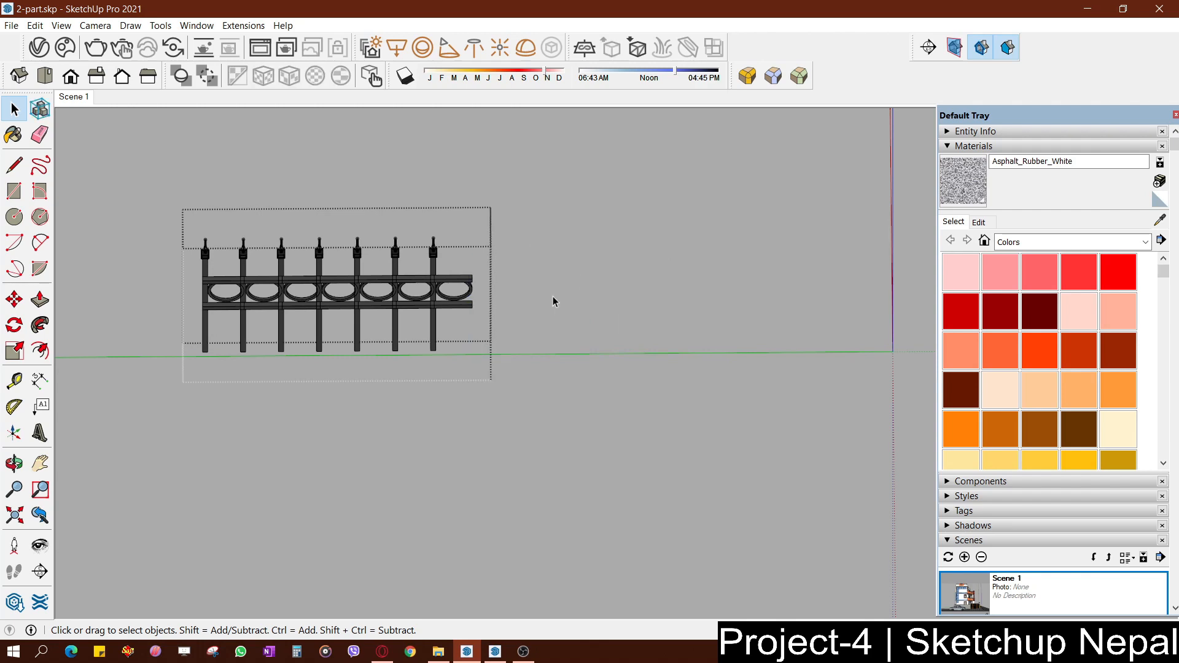
Examine the end section of the shortened railing, then leave the group editing
scroll(485, 300, "up", 2)
left_click(518, 279)
scroll(518, 278, "up", 2)
double_click(518, 275)
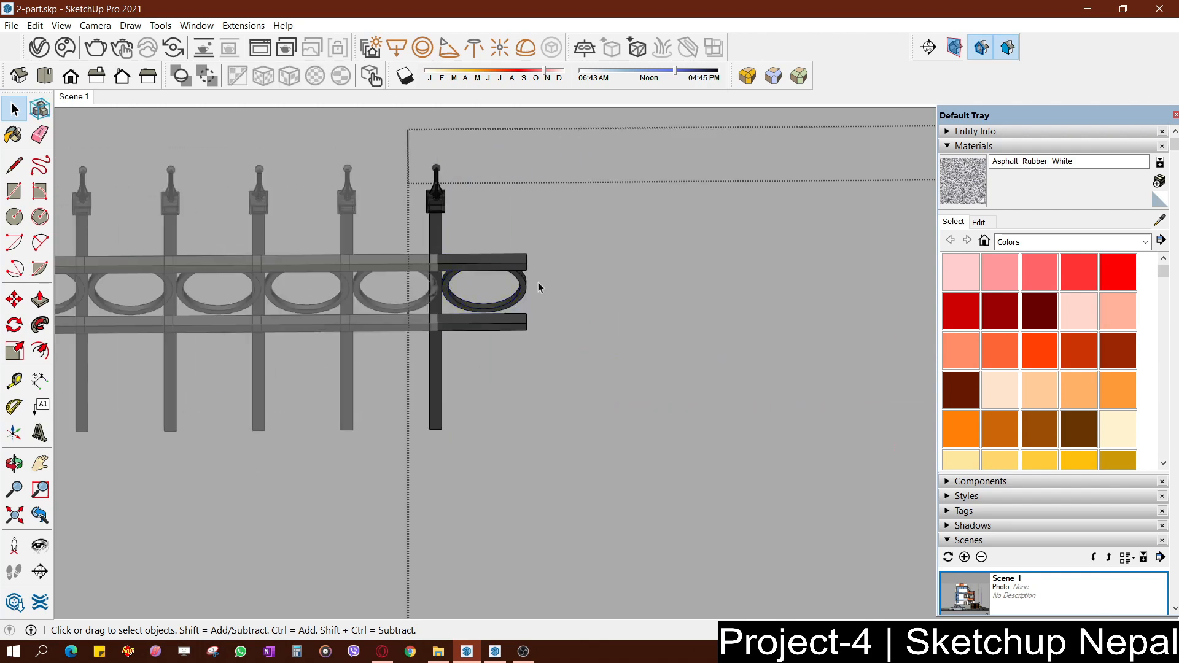
scroll(556, 352, "up", 1)
left_click_drag(555, 327, 516, 228)
middle_click_drag(499, 236, 541, 245)
scroll(461, 284, "up", 1)
scroll(554, 283, "down", 4)
left_click(469, 355)
left_click(593, 368)
Scale the shortened railing along the side-road wall so that its end meets the next post
middle_click_drag(593, 369, 678, 393)
scroll(558, 337, "down", 1)
left_click(541, 327)
scroll(575, 341, "up", 1)
scroll(576, 341, "up", 1)
key("s")
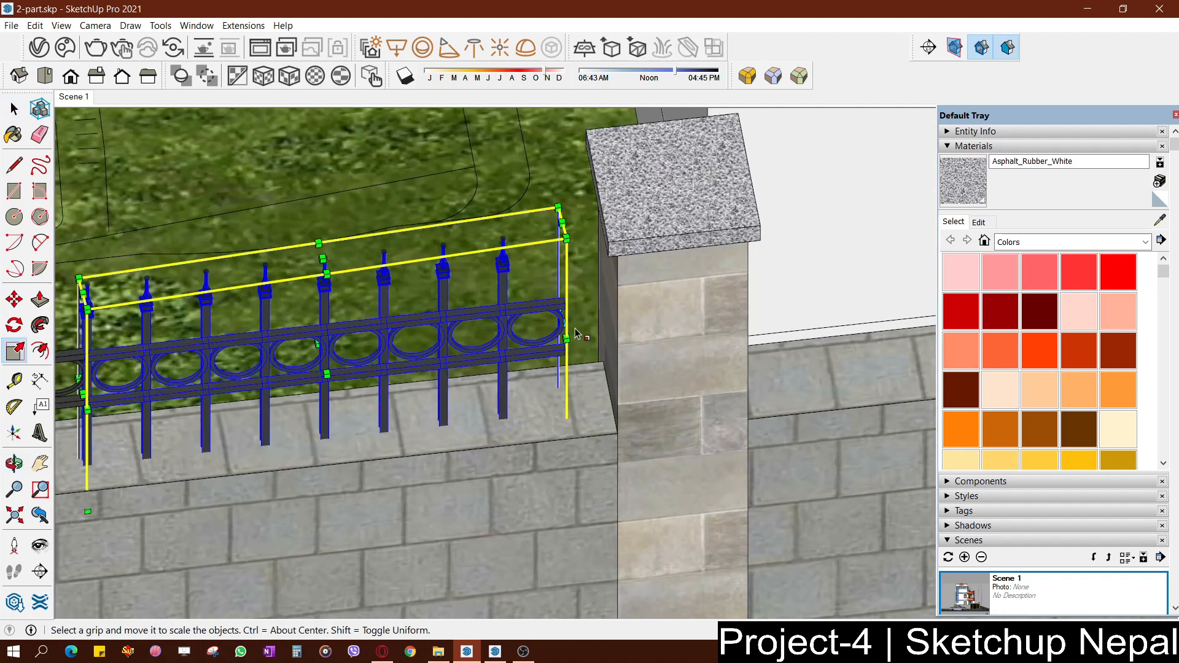
left_click_drag(563, 323, 598, 307)
key("space")
scroll(598, 308, "down", 3)
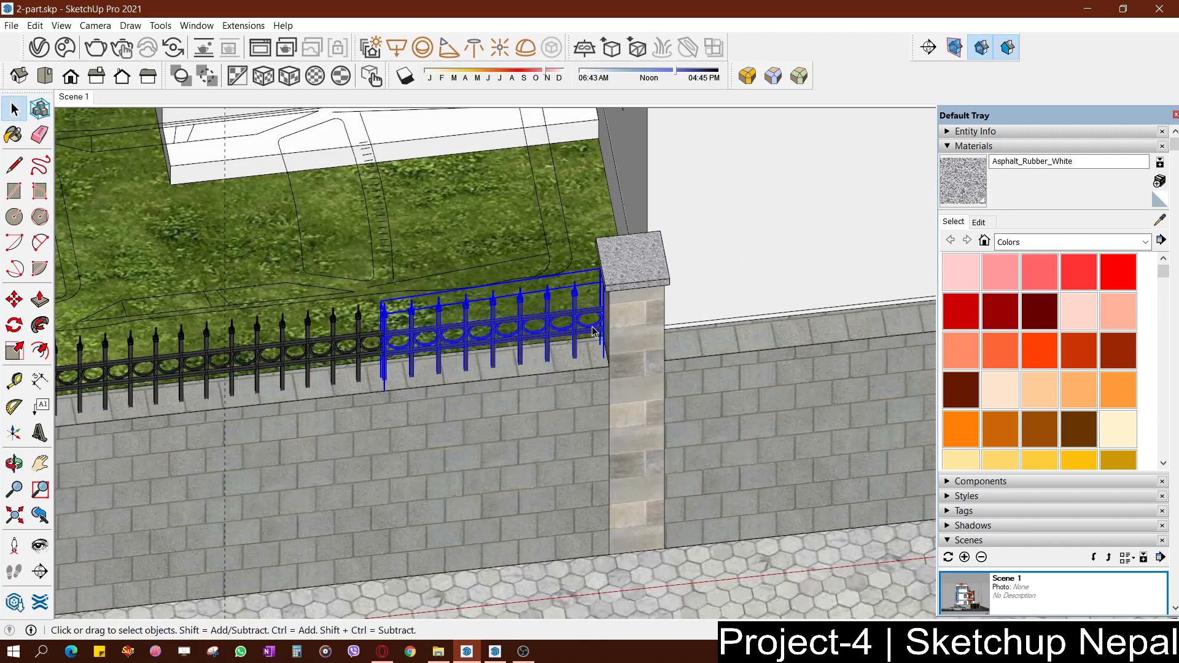
Copy both railing pieces along the side-road wall into the second gap between posts
scroll(340, 349, "down", 3)
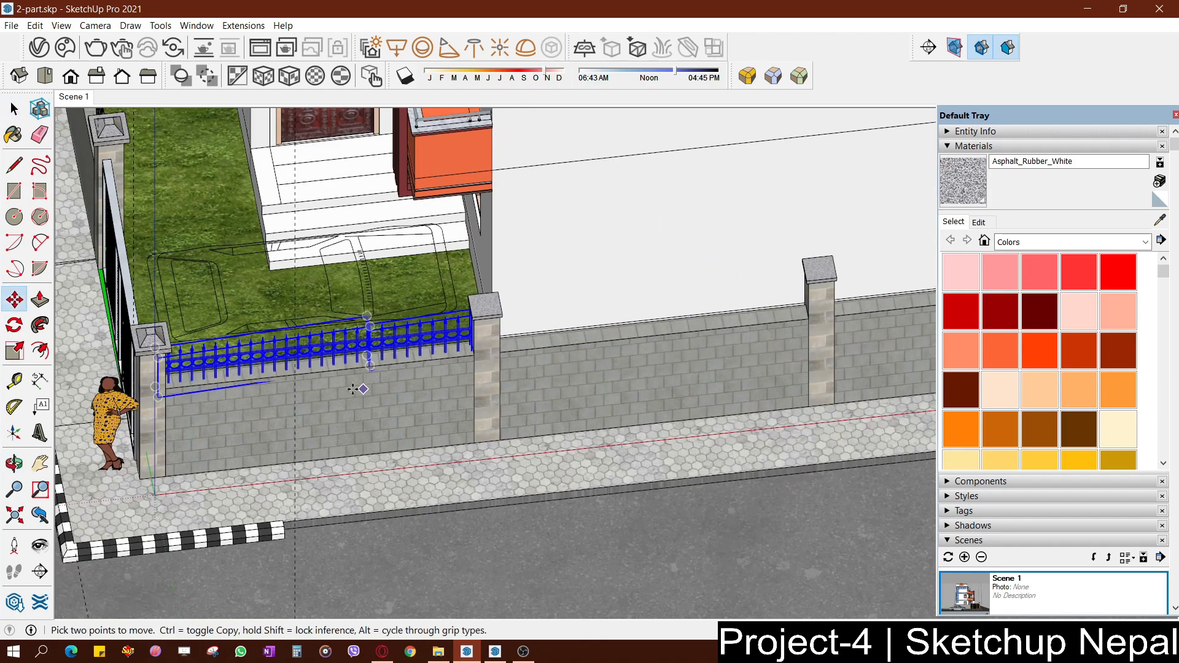
key("ctrl")
left_click(353, 390)
scroll(666, 350, "up", 3)
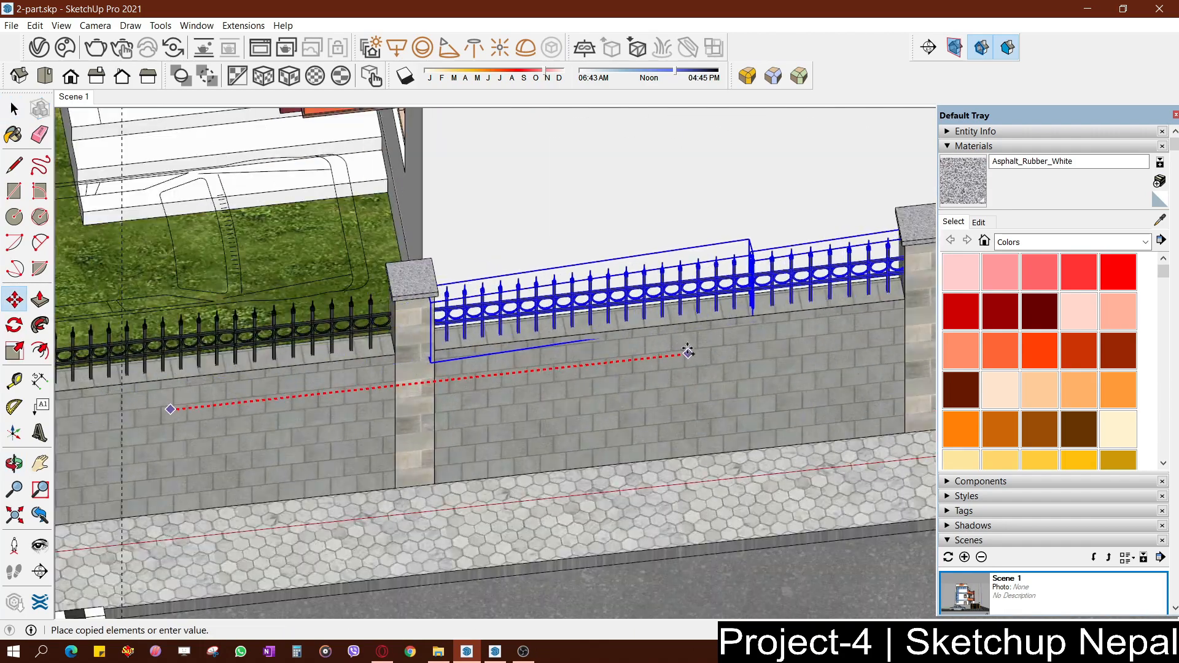
middle_click_drag(688, 351, 385, 378)
Copy the two railing pieces again into the third gap, ending at the last side-road post
scroll(385, 377, "down", 1)
key("ctrl")
left_click(387, 379)
middle_click_drag(500, 378, 205, 371, "shift")
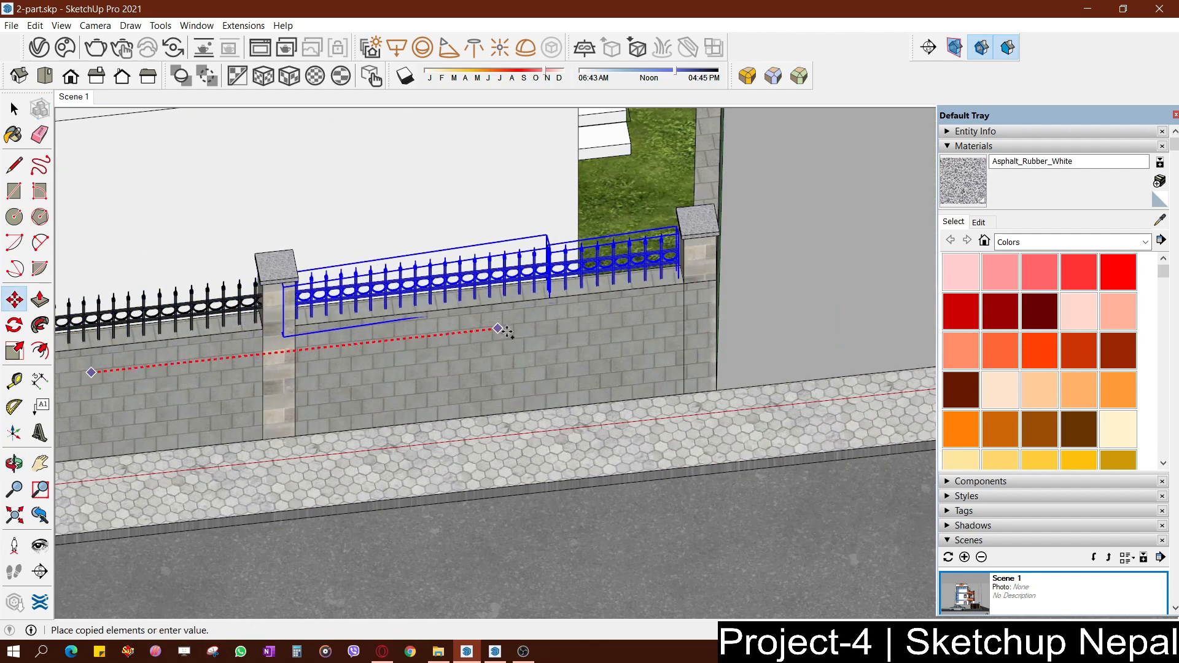
left_click(512, 328)
key("space")
scroll(701, 288, "down", 3)
Examine the railings along both boundary walls and the house's terrace and facade from several sides
middle_click_drag(503, 301, 684, 339)
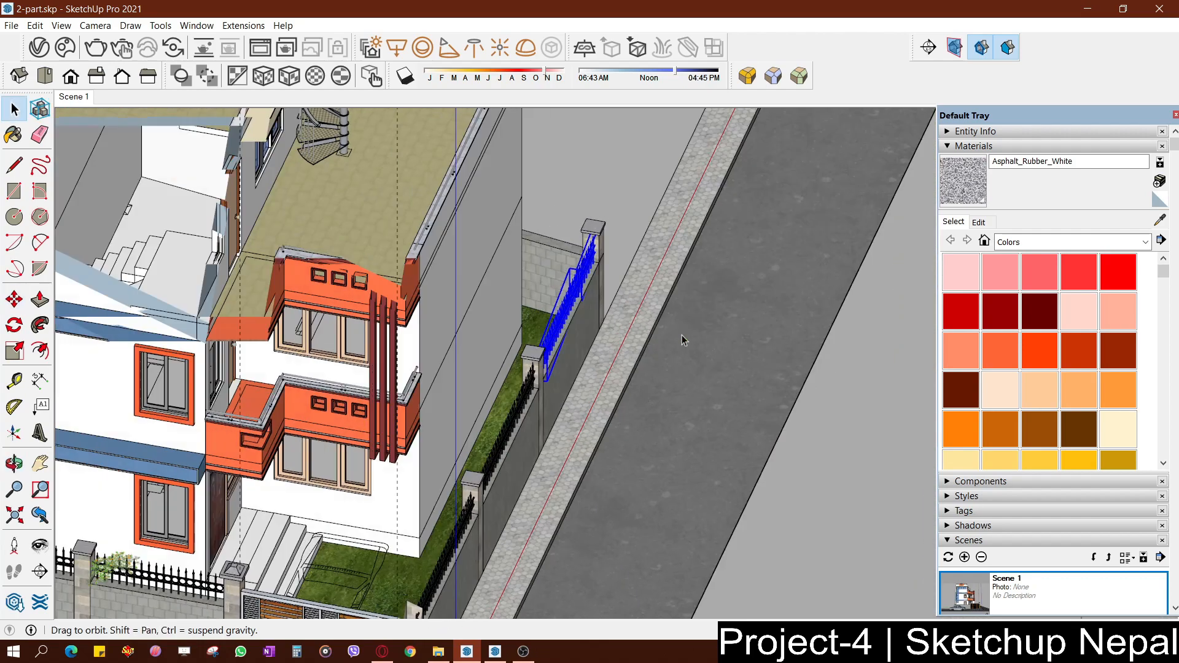
scroll(681, 333, "down", 3)
left_click(650, 179)
middle_click_drag(258, 581, 282, 489)
scroll(282, 489, "up", 1)
middle_click_drag(353, 522, 337, 592)
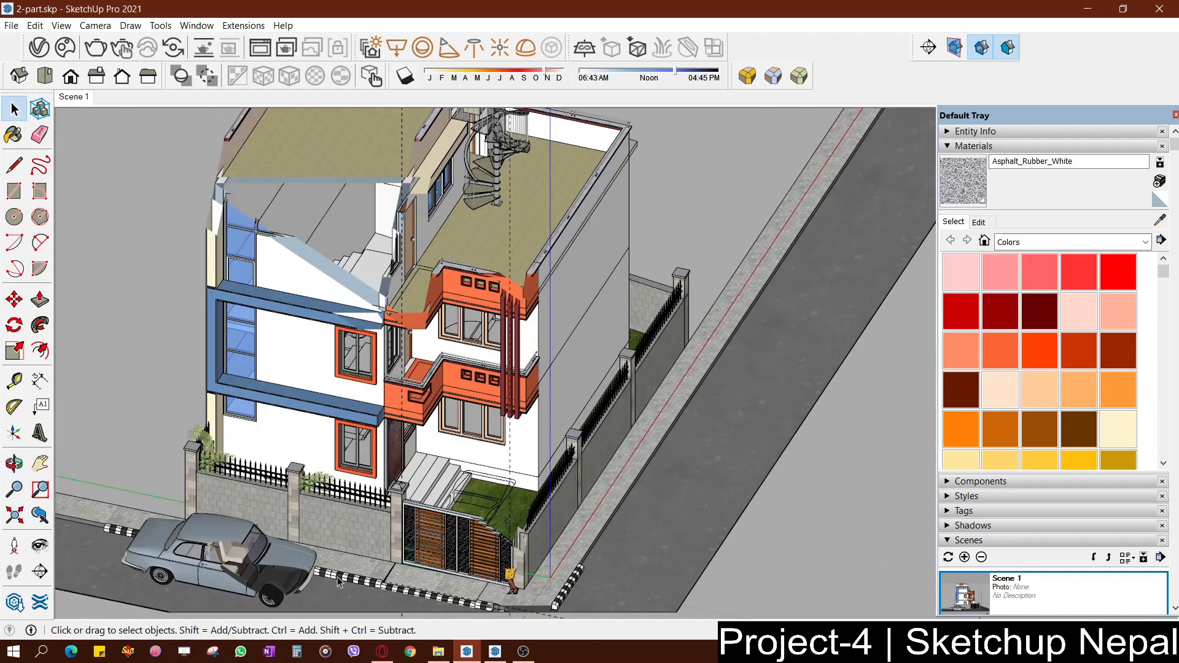
scroll(392, 228, "up", 2)
scroll(392, 234, "down", 3)
scroll(392, 246, "up", 3)
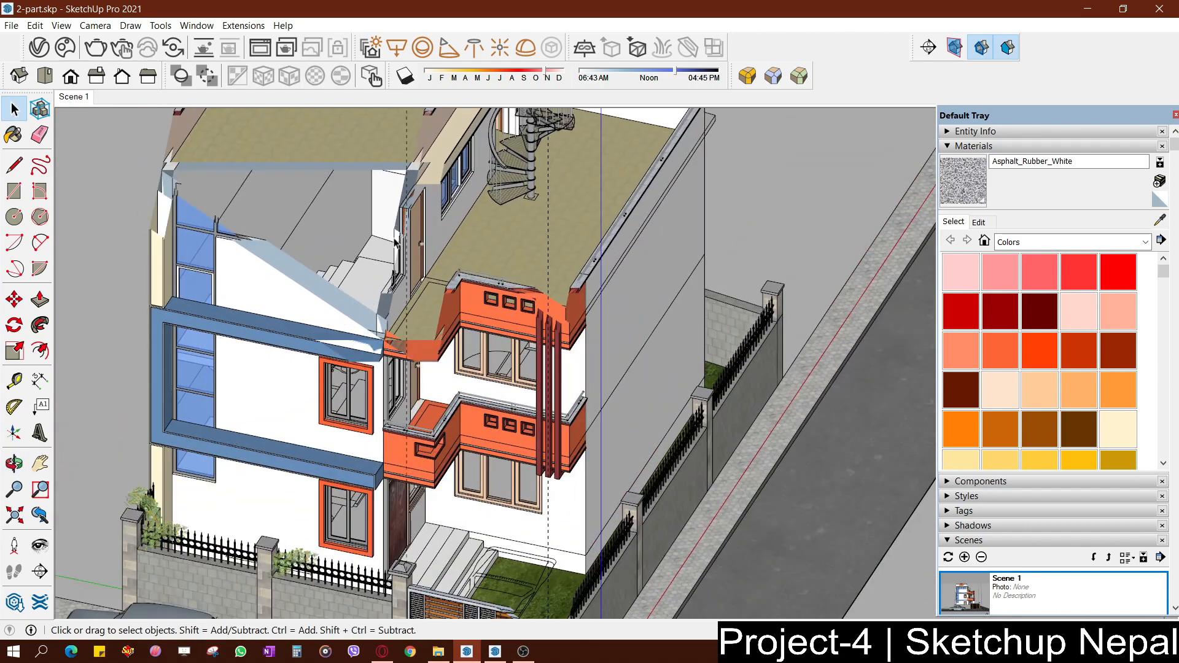
scroll(392, 252, "down", 4)
scroll(564, 390, "down", 5)
scroll(433, 382, "up", 3)
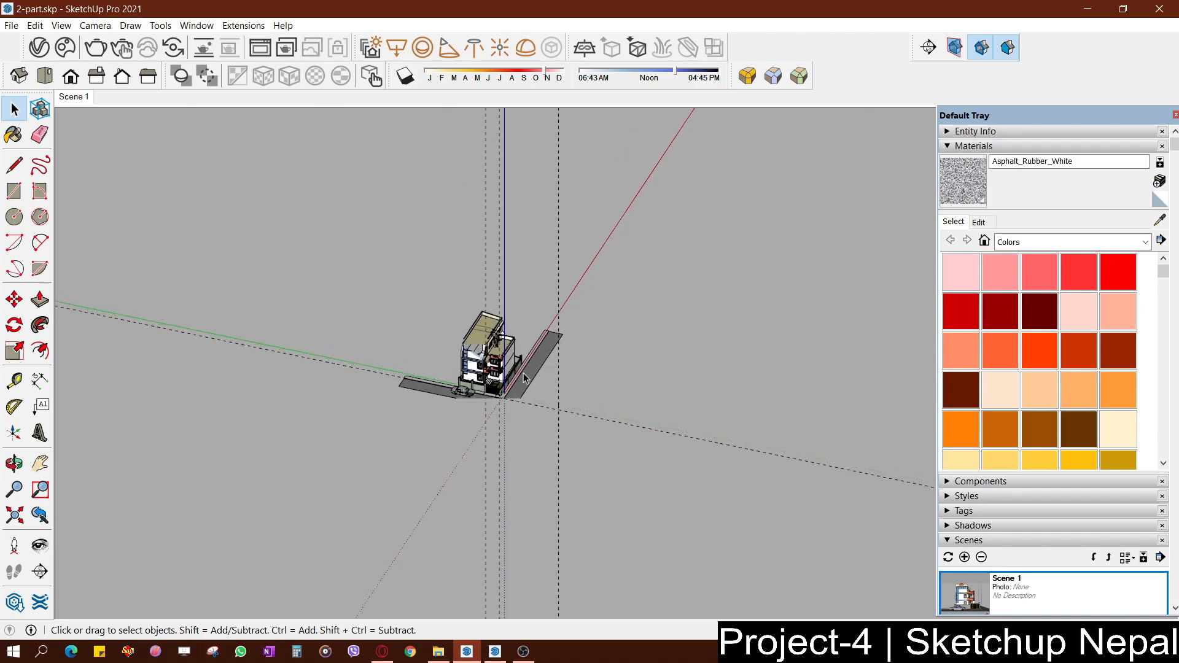
scroll(483, 369, "up", 6)
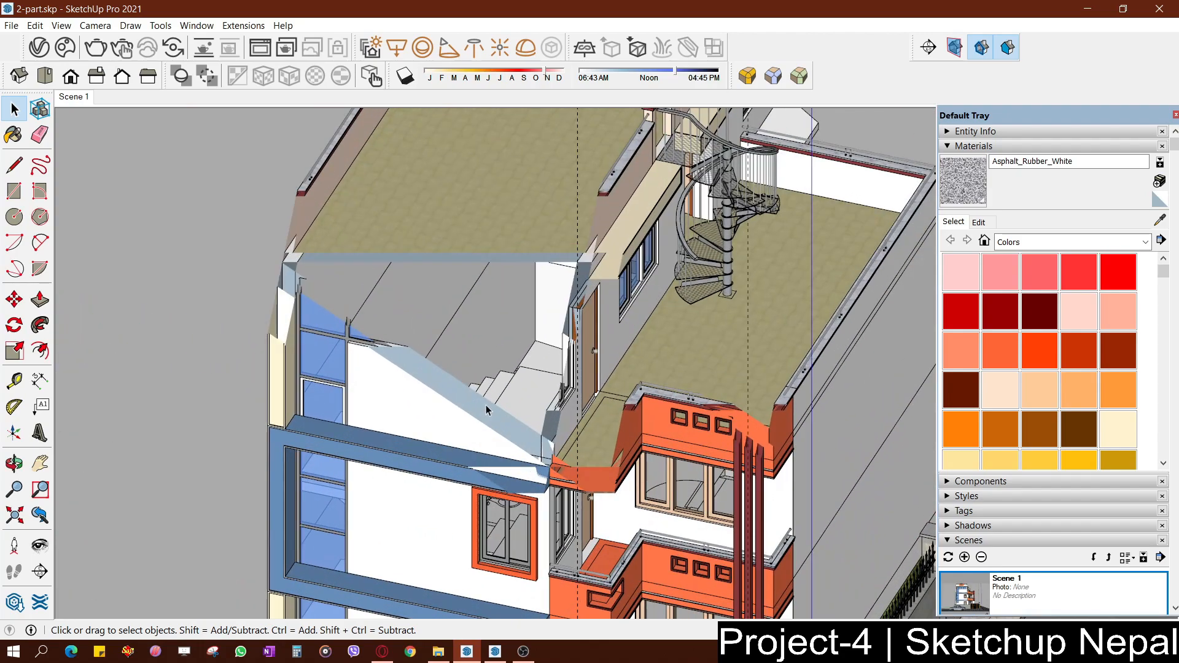
scroll(485, 410, "up", 5)
scroll(485, 404, "down", 6)
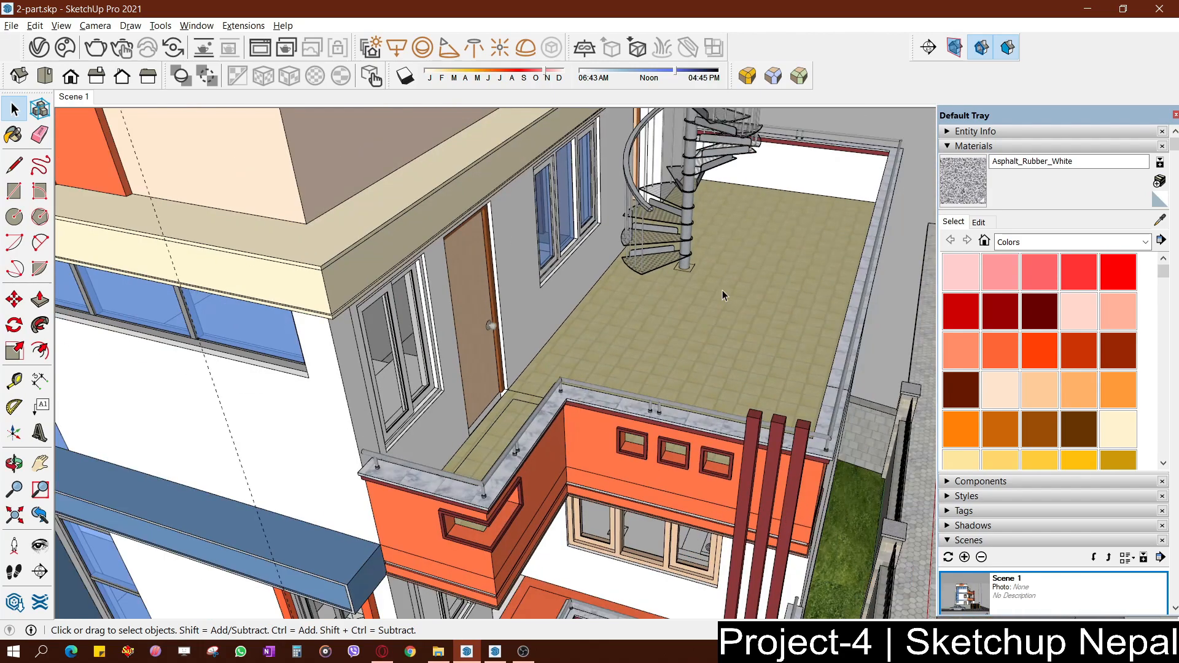
middle_click_drag(724, 295, 645, 381)
scroll(401, 404, "up", 6)
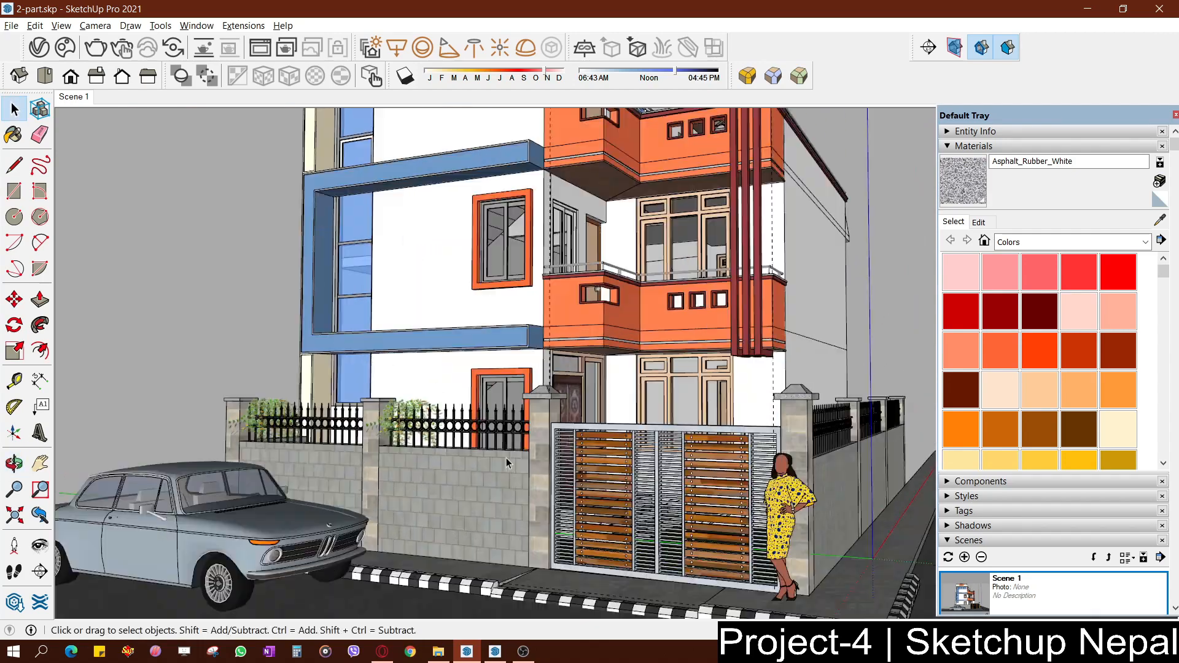
Copy the flowering plant along the front railing to the end of the section beside the gate
middle_click_drag(324, 424, 430, 518)
key("m")
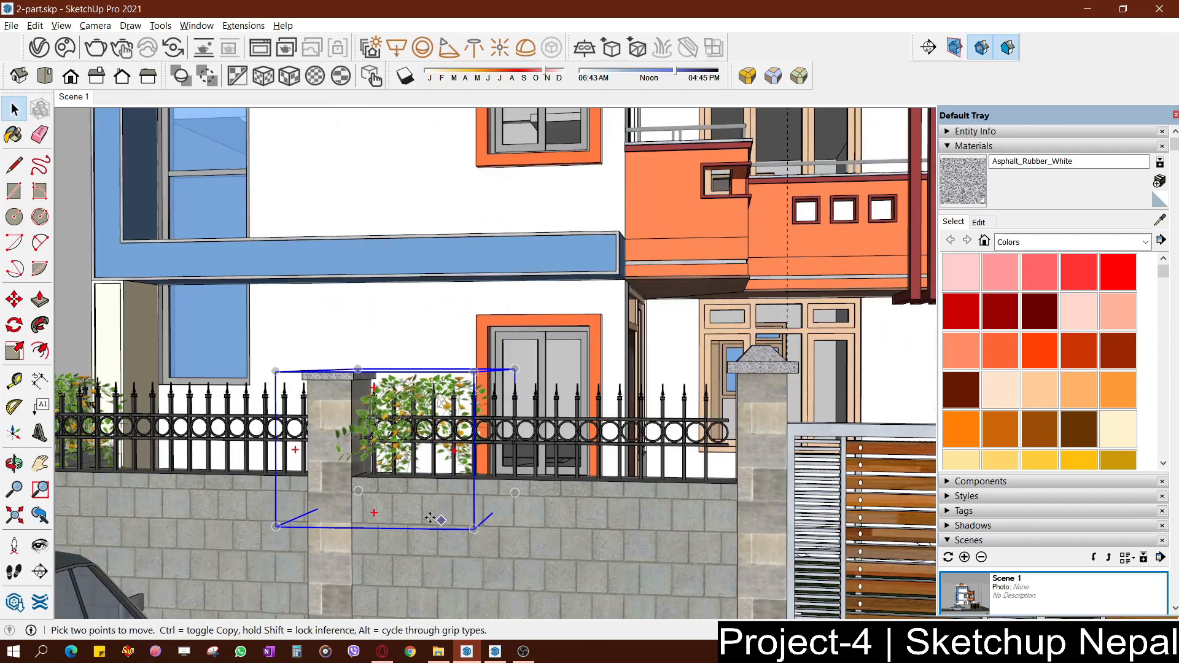
left_click(641, 548)
scroll(640, 548, "down", 1)
middle_click_drag(641, 548, 372, 421, "shift")
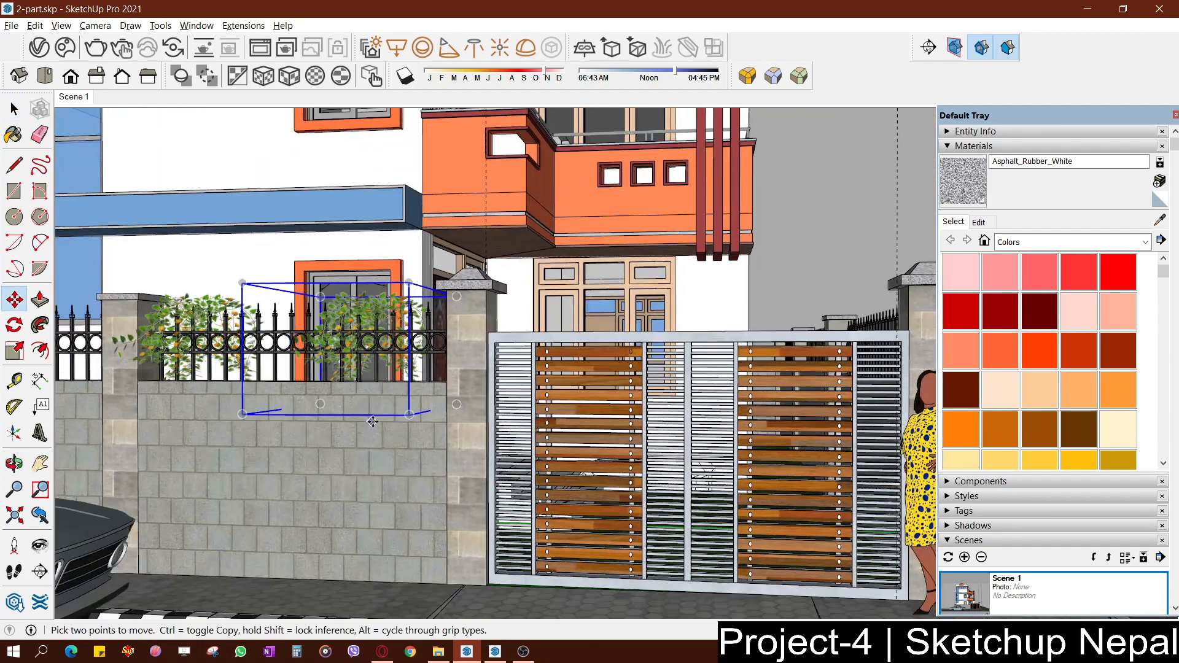
Copy the flowering plant to the outer front railing section, beside the middle post
scroll(371, 421, "down", 1)
middle_click_drag(361, 462, 504, 504)
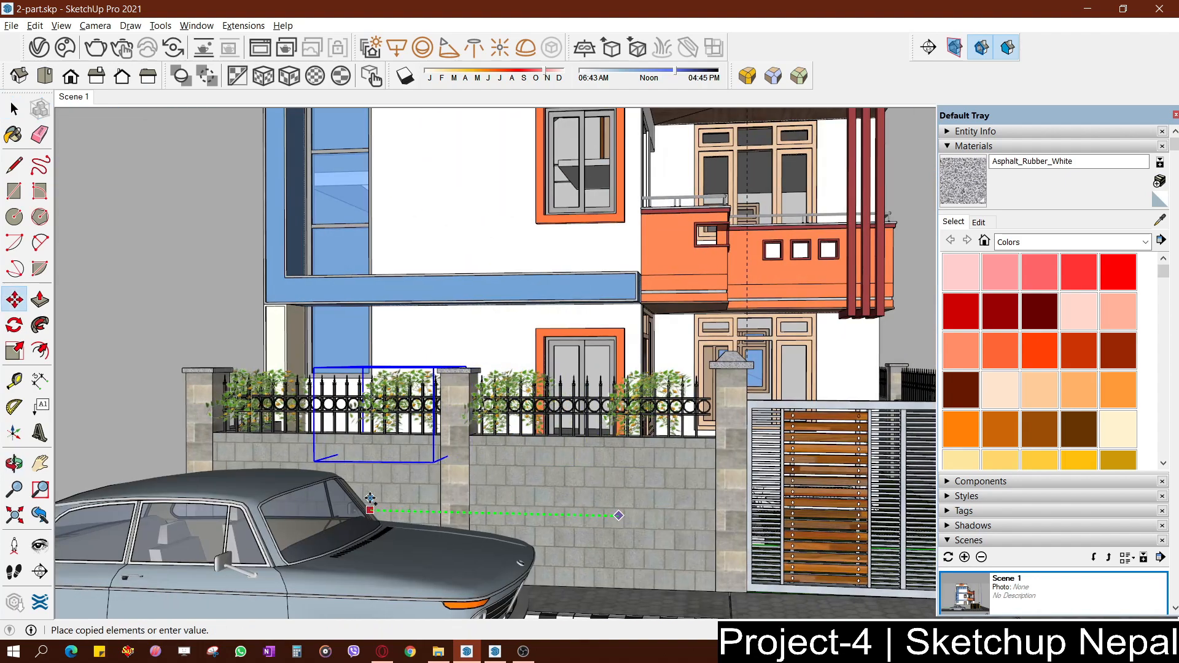
scroll(360, 501, "up", 5)
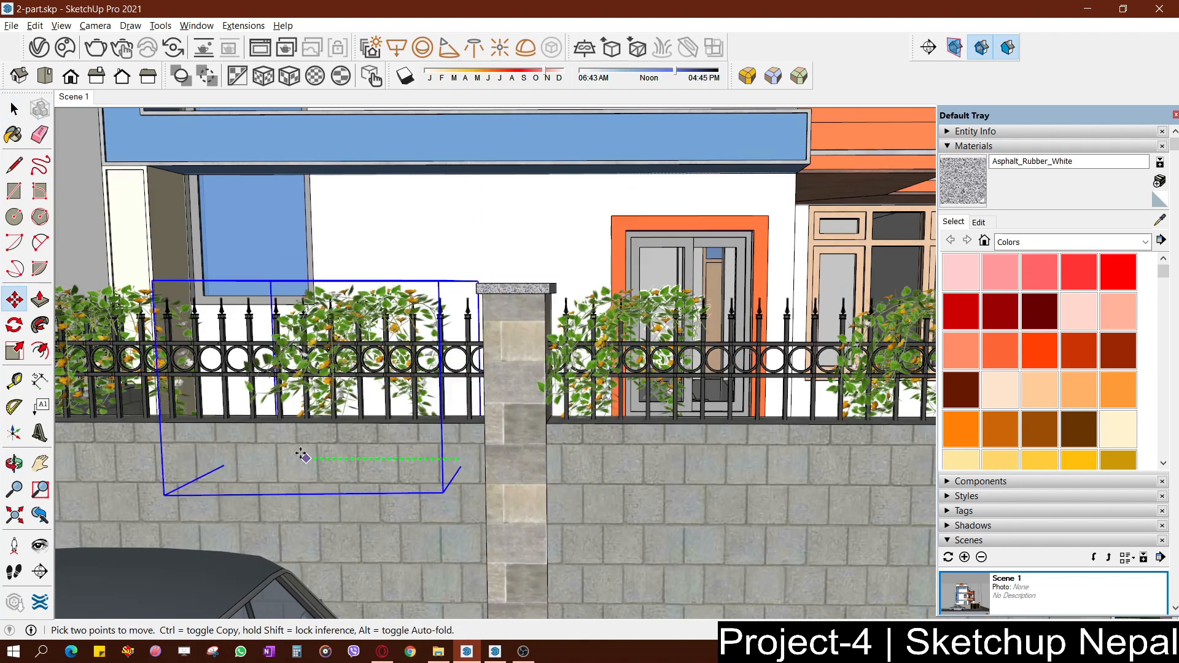
left_click(457, 459)
scroll(458, 459, "down", 5)
Copy the flowering plant past the gate and place it on the side-road railing next to the gate-corner post
middle_click_drag(457, 459, 246, 473)
key("space")
middle_click_drag(652, 424, 617, 414)
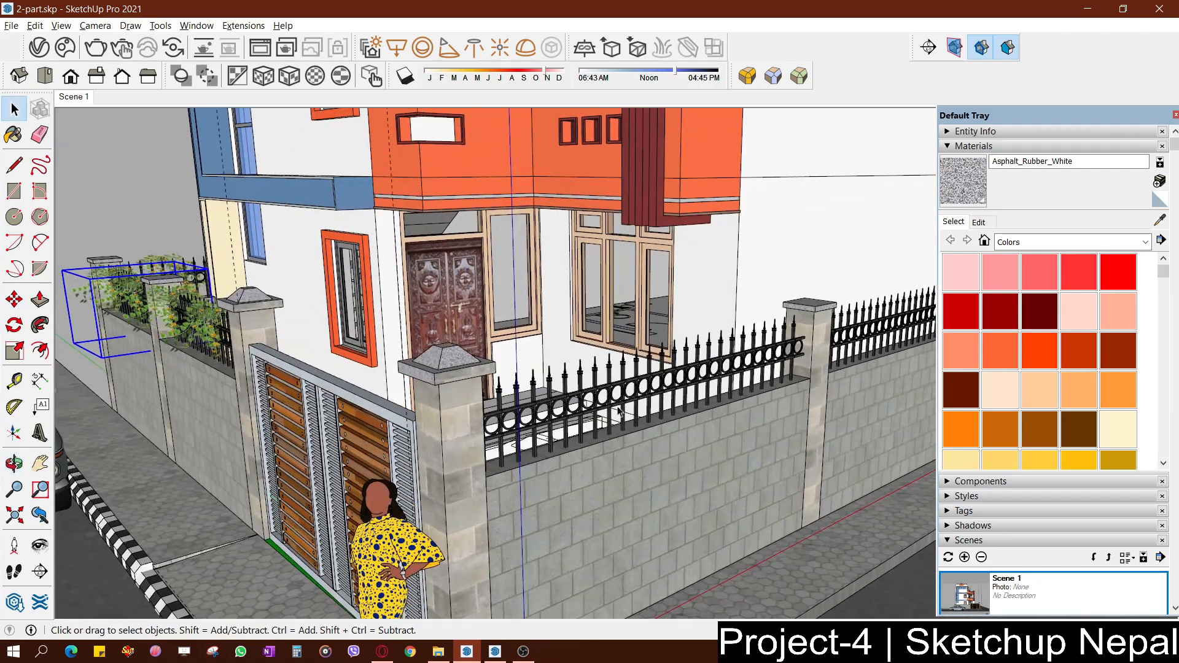
scroll(364, 381, "down", 1)
middle_click_drag(366, 381, 489, 417, "shift")
middle_click_drag(421, 349, 238, 457)
key("m")
left_click(413, 441)
left_click(539, 497)
scroll(529, 500, "up", 4)
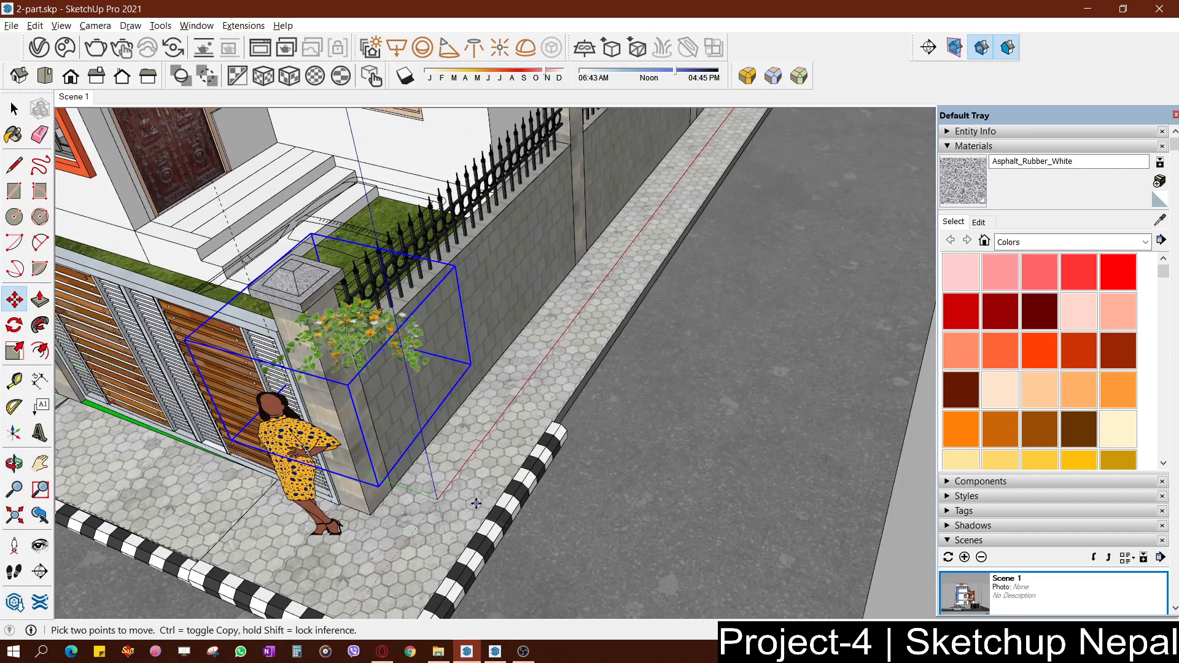
scroll(521, 399, "up", 2)
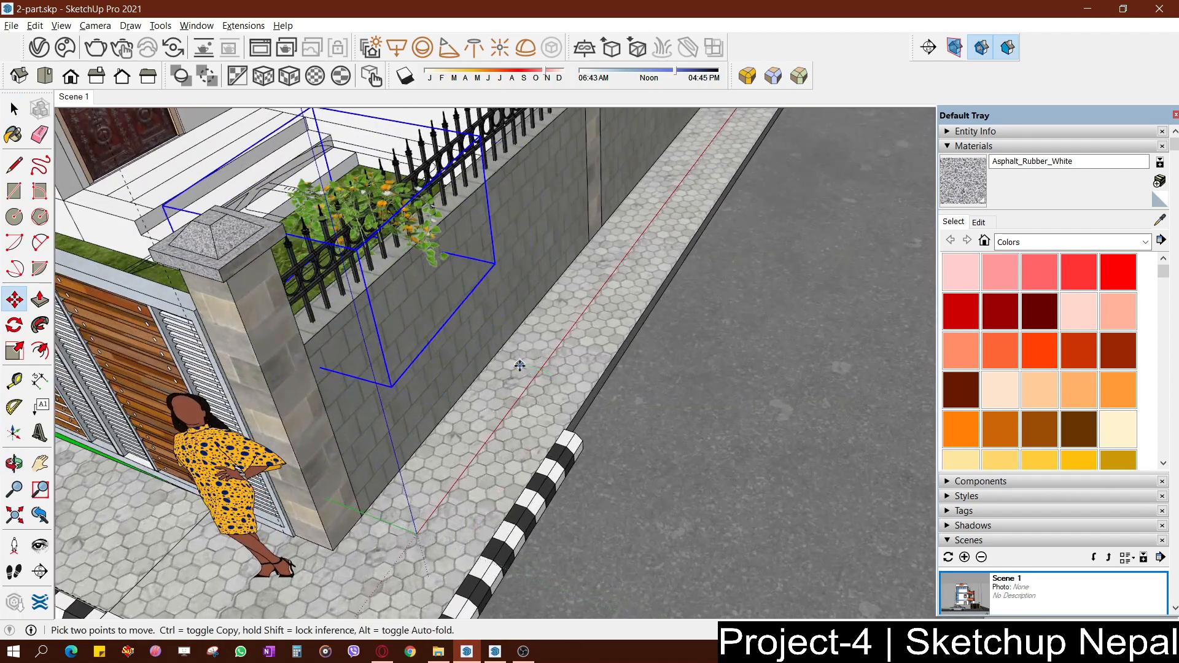
Examine the side-road and front walls with their plants, then return to the saved Scene 1 view
middle_click_drag(495, 500, 303, 621)
scroll(615, 425, "up", 3)
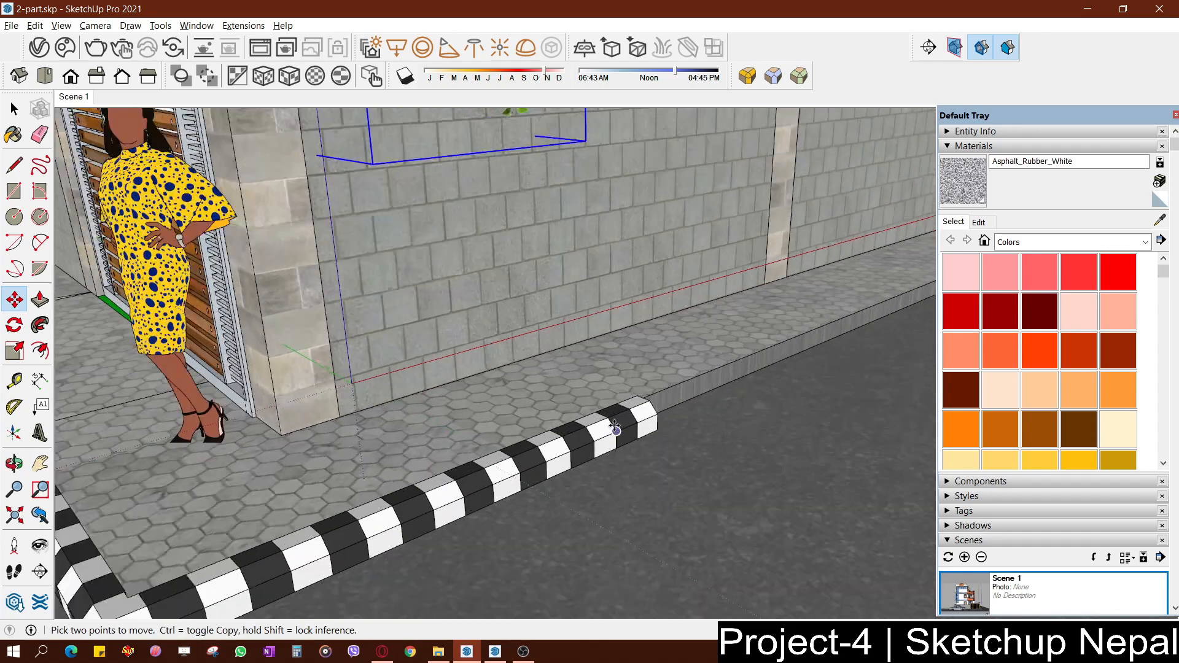
scroll(615, 428, "up", 2)
scroll(584, 438, "down", 6)
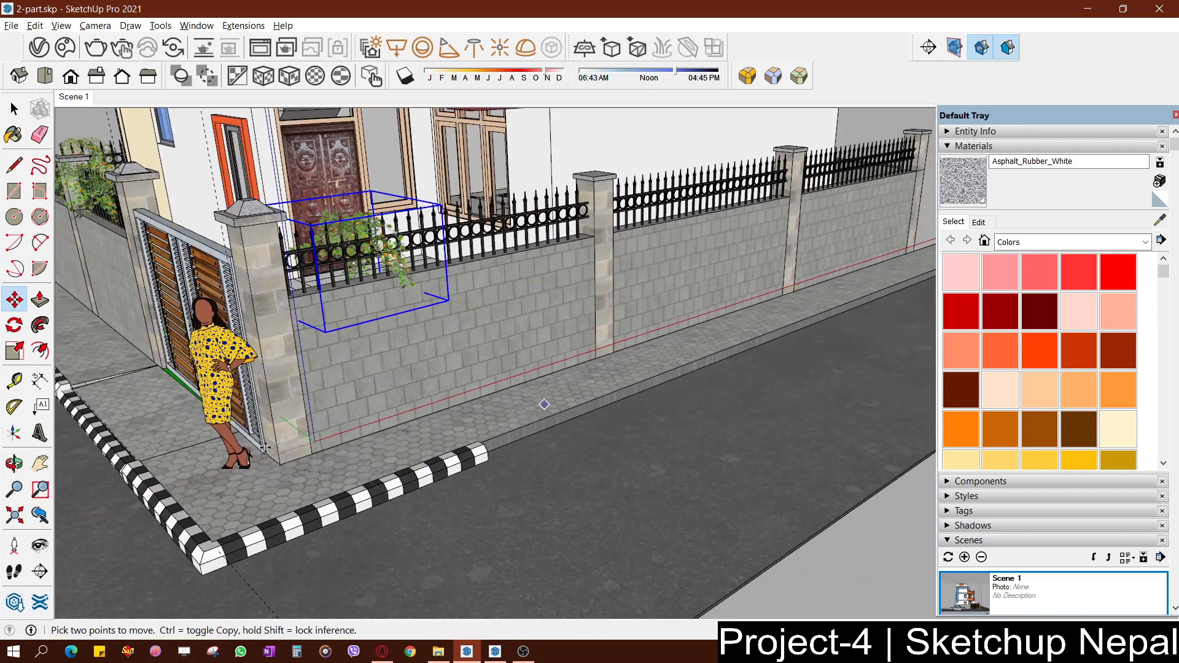
middle_click_drag(265, 448, 589, 430)
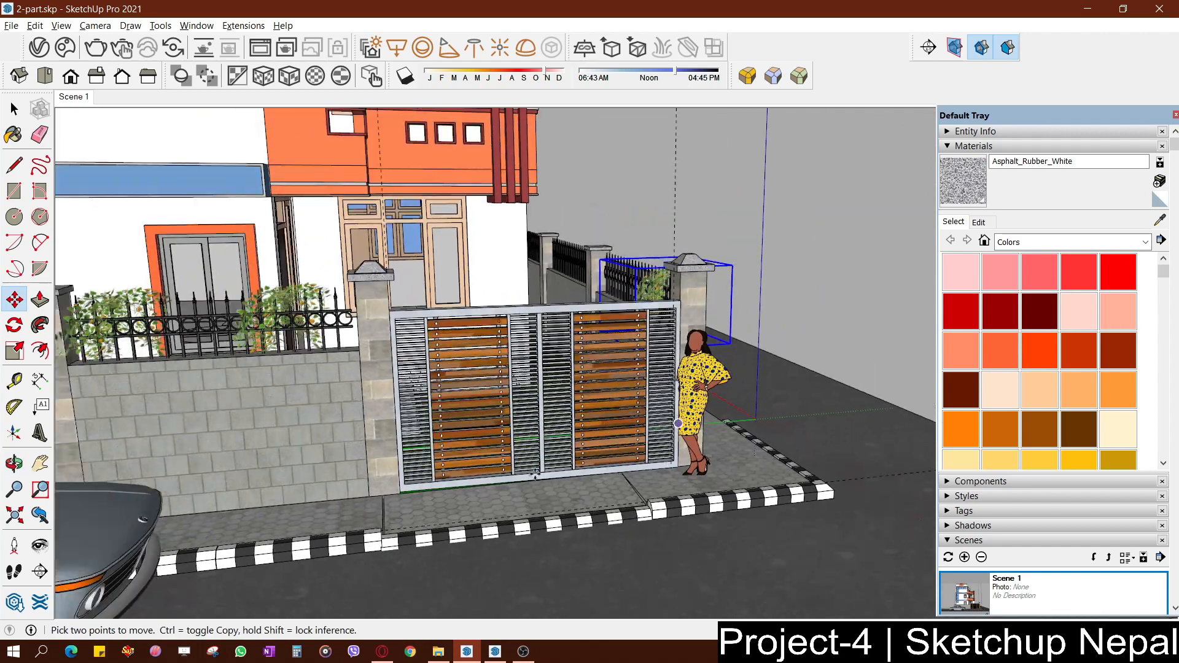
middle_click_drag(501, 452, 580, 407)
scroll(581, 408, "down", 2)
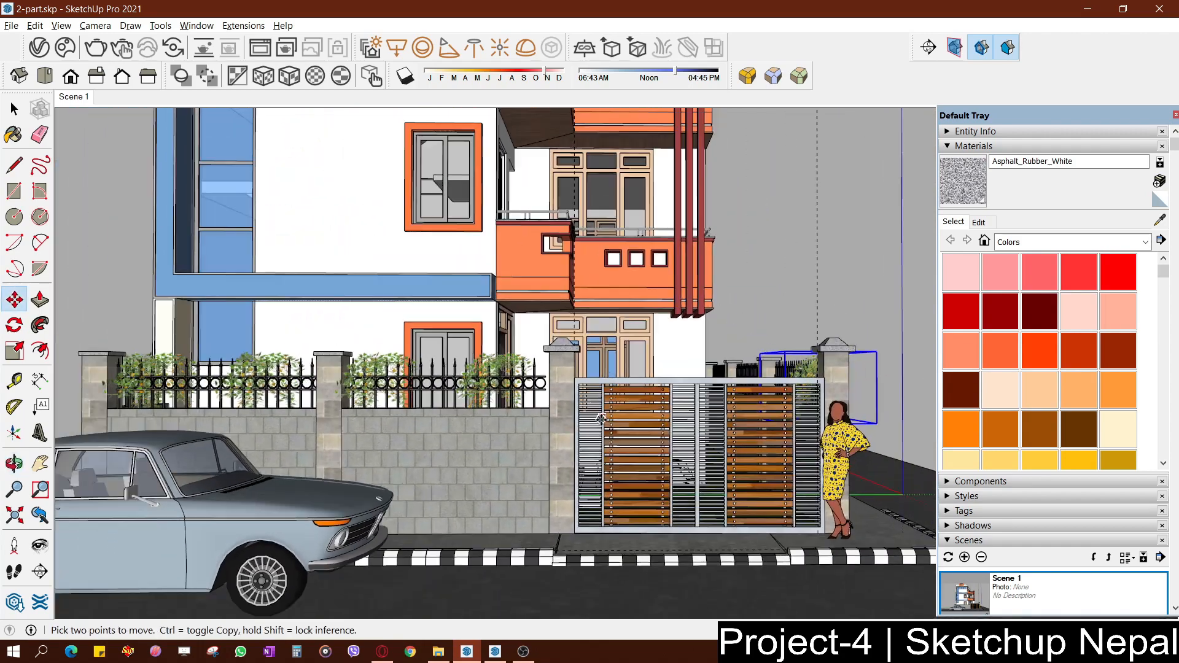
left_click(72, 98)
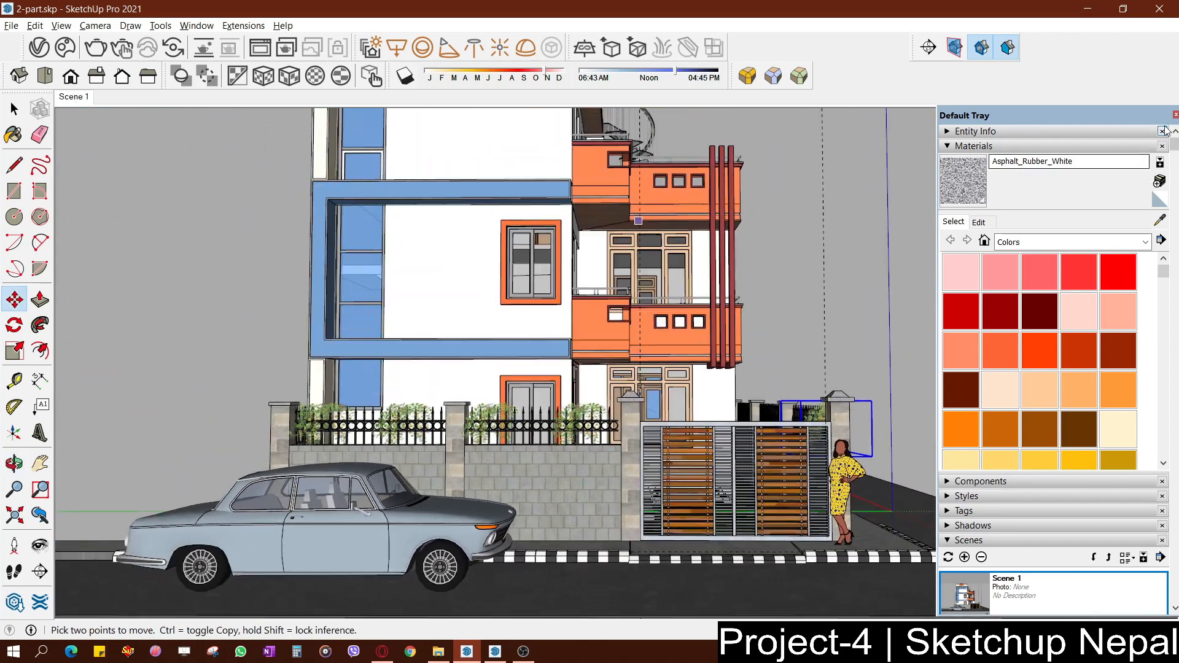
Hide the Default Tray, reframe the view to fit the whole house front, and update Scene 1 with it
left_click(1175, 115)
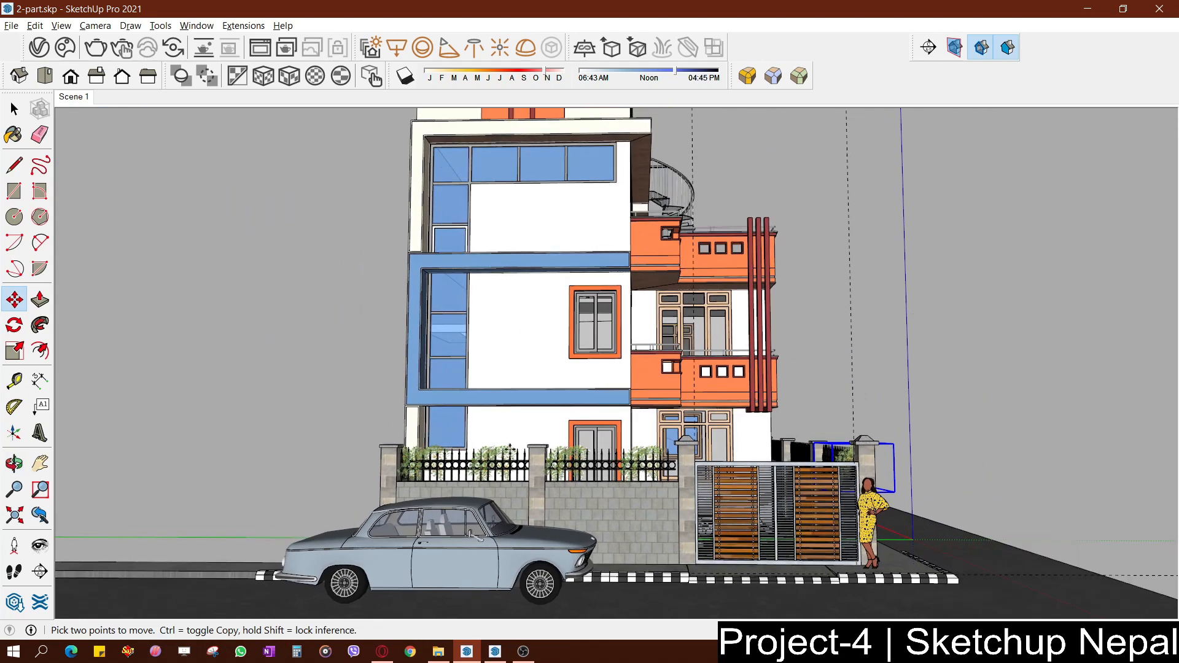
key("space")
left_click(897, 331)
middle_click_drag(897, 332, 842, 348, "shift")
key("z")
left_click_drag(842, 333, 844, 337)
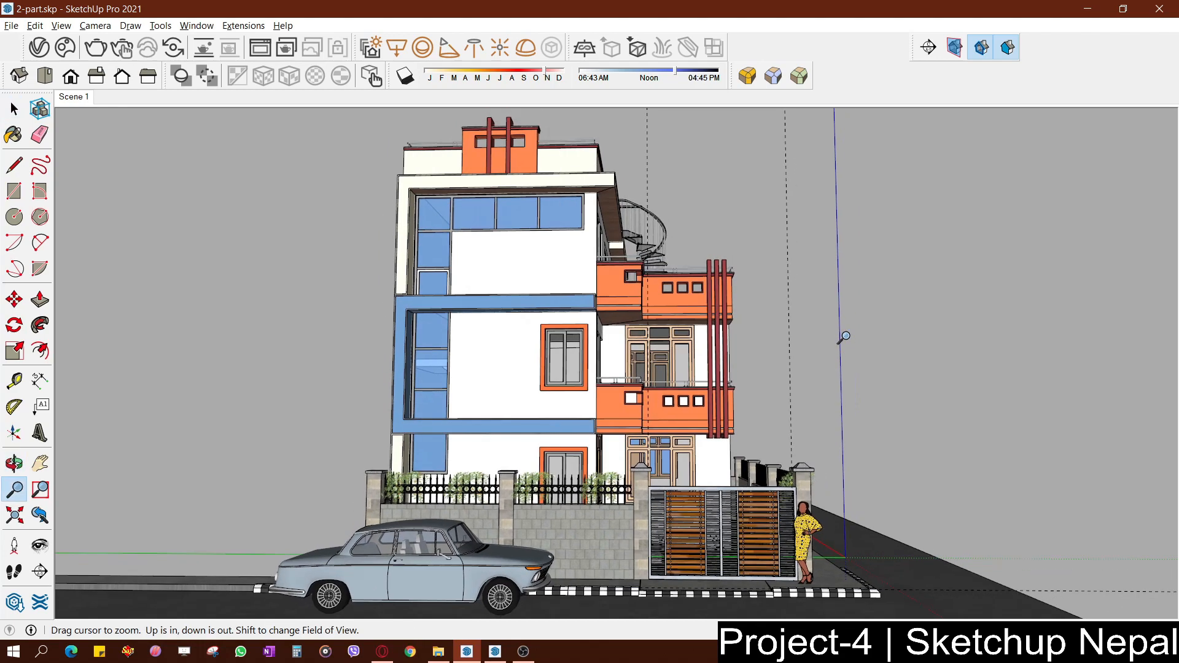
right_click(83, 102)
left_click(119, 155)
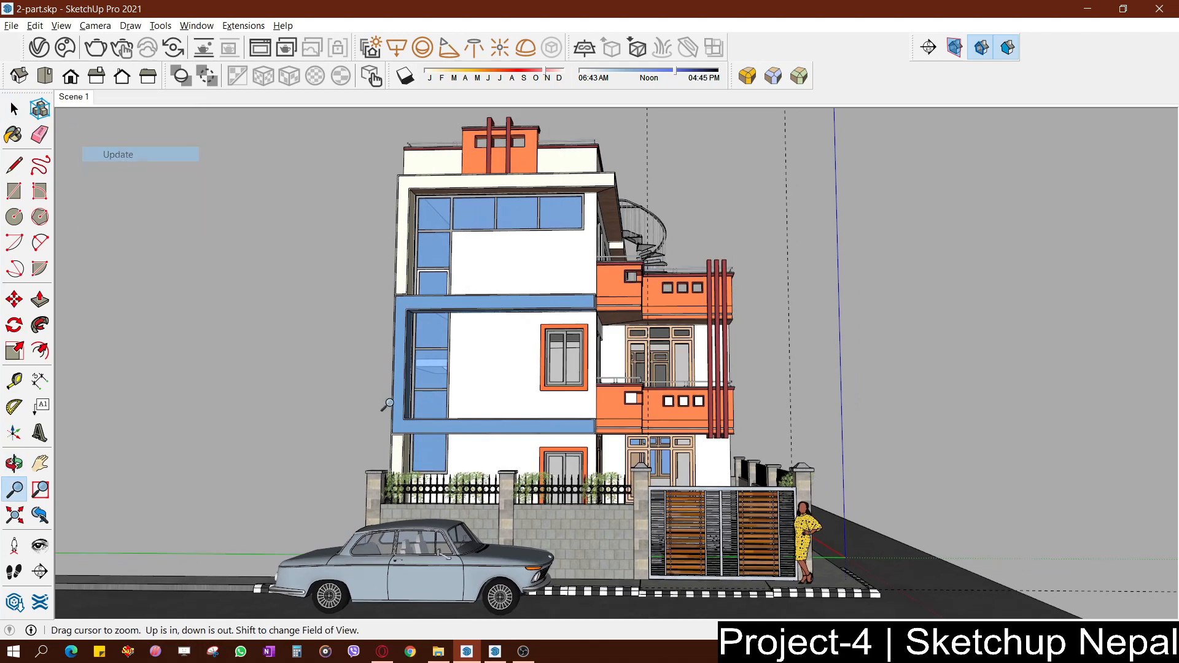
Copy the end section of black-and-white kerb behind the car and place it end to end along the front pavement
middle_click_drag(549, 295, 566, 406)
mouse_move(567, 405)
middle_mouse_down("shift")
mouse_move(685, 149)
mouse_move(585, 405)
middle_mouse_up("shift")
key("space")
scroll(533, 342, "up", 9)
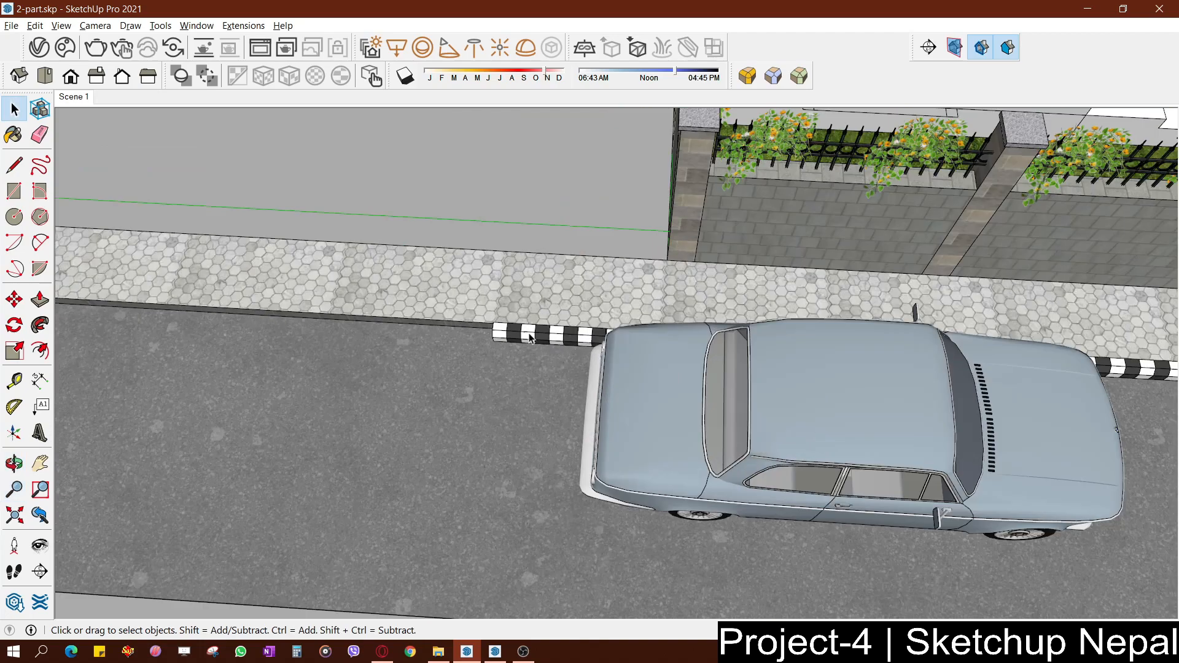
left_click(534, 336)
middle_click_drag(534, 338, 608, 411)
key("m")
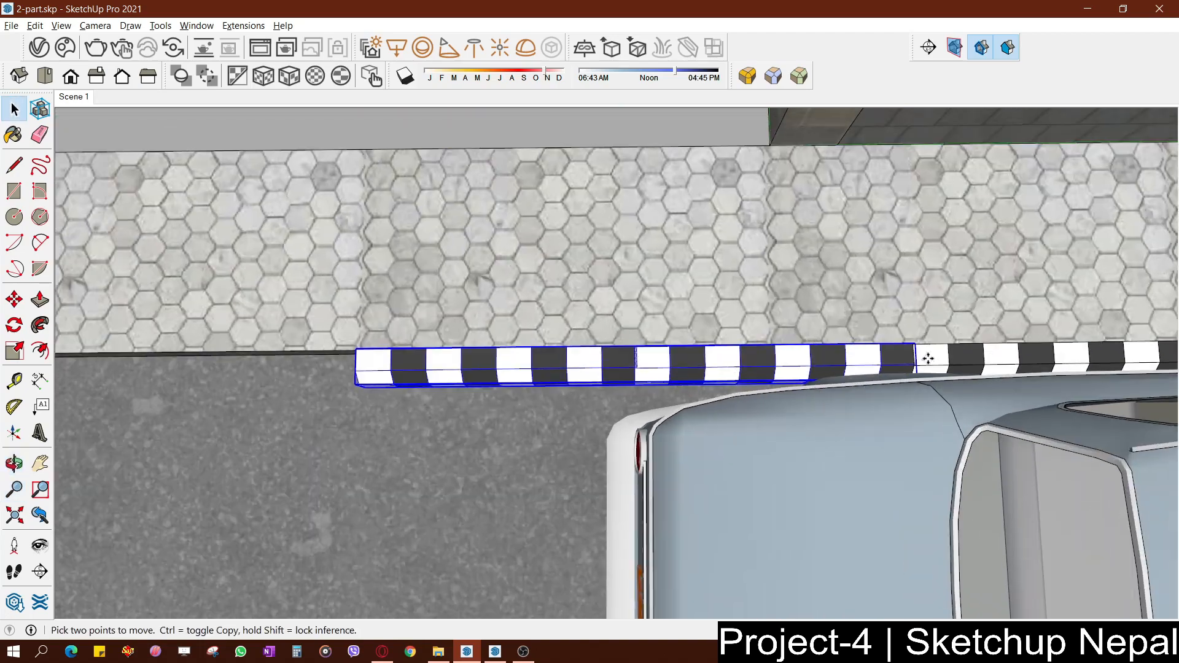
scroll(905, 347, "up", 6)
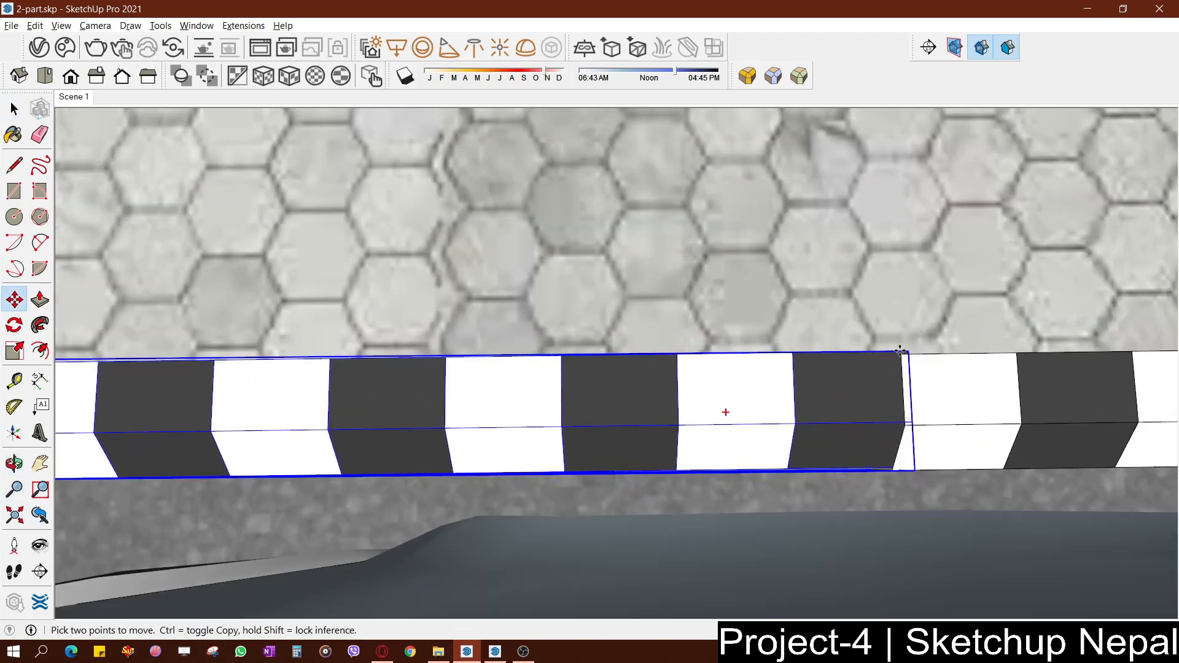
left_click(908, 351)
key("ctrl")
scroll(860, 345, "down", 5)
middle_click_drag(799, 342, 1178, 335, "shift")
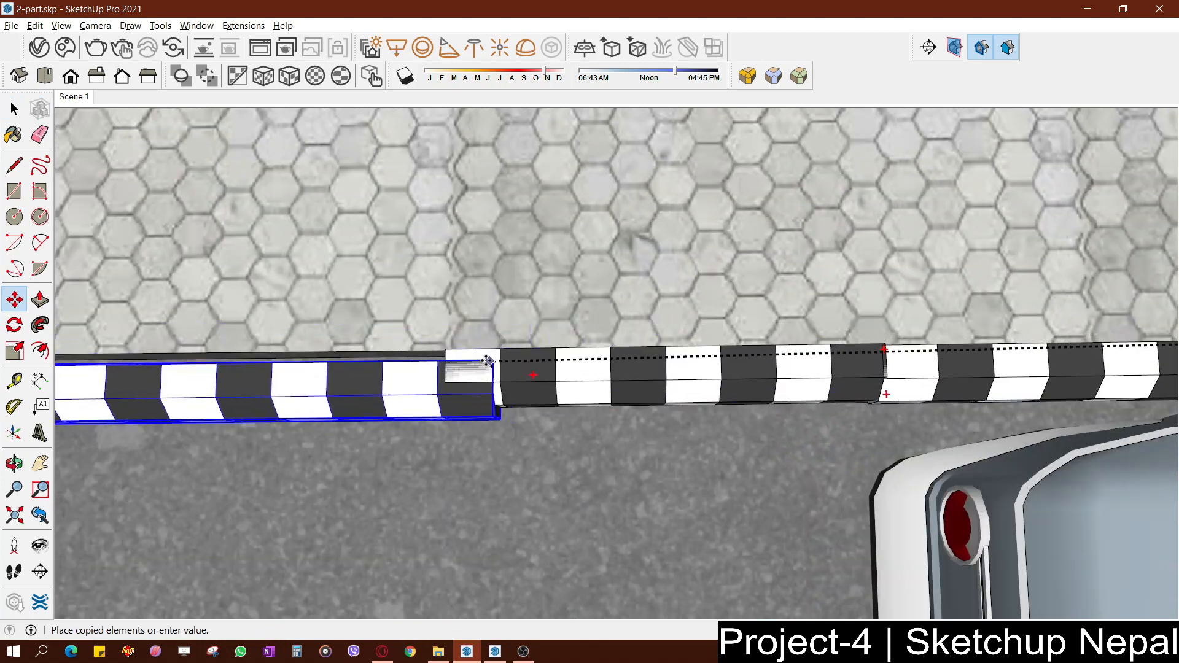
left_click(449, 349)
scroll(648, 356, "down", 2)
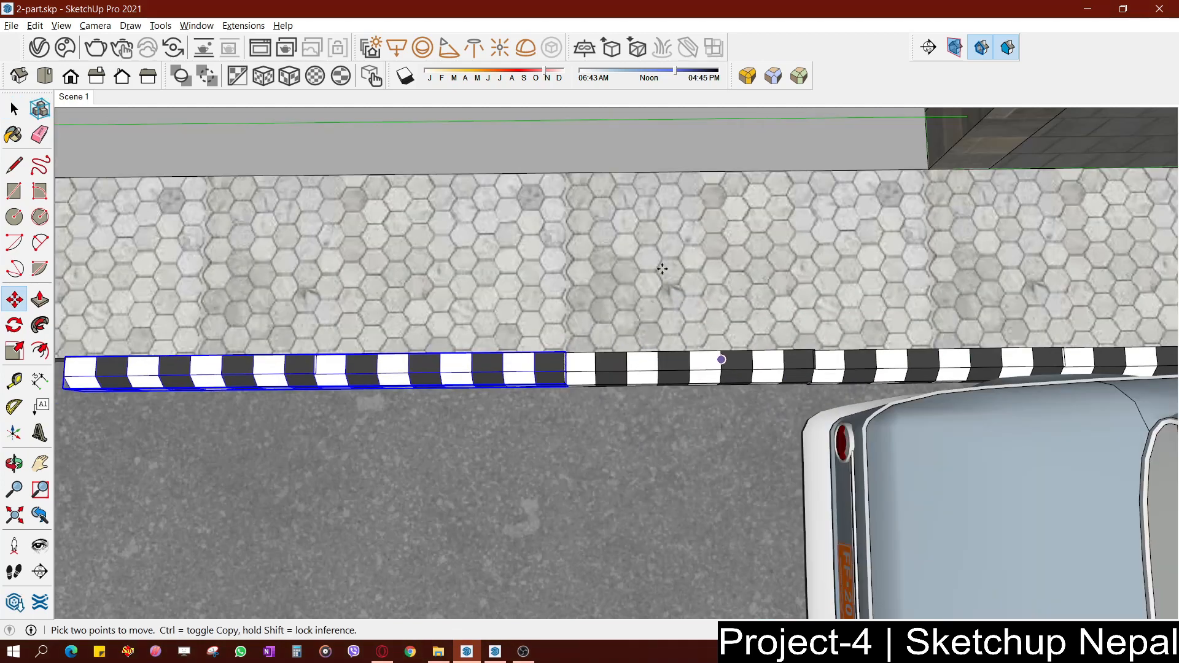
Extend the black-and-white kerb along the rest of the pavement edge behind the car and return to Scene 1
scroll(482, 371, "down", 3)
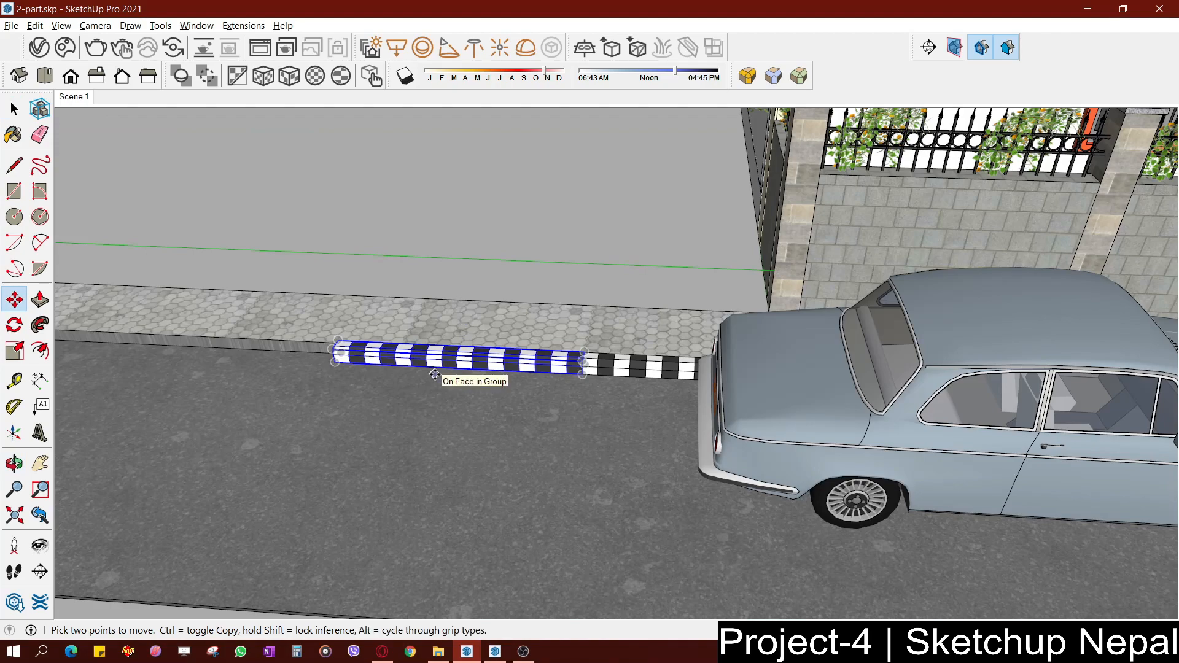
scroll(435, 375, "down", 5)
key("space")
left_click(83, 100)
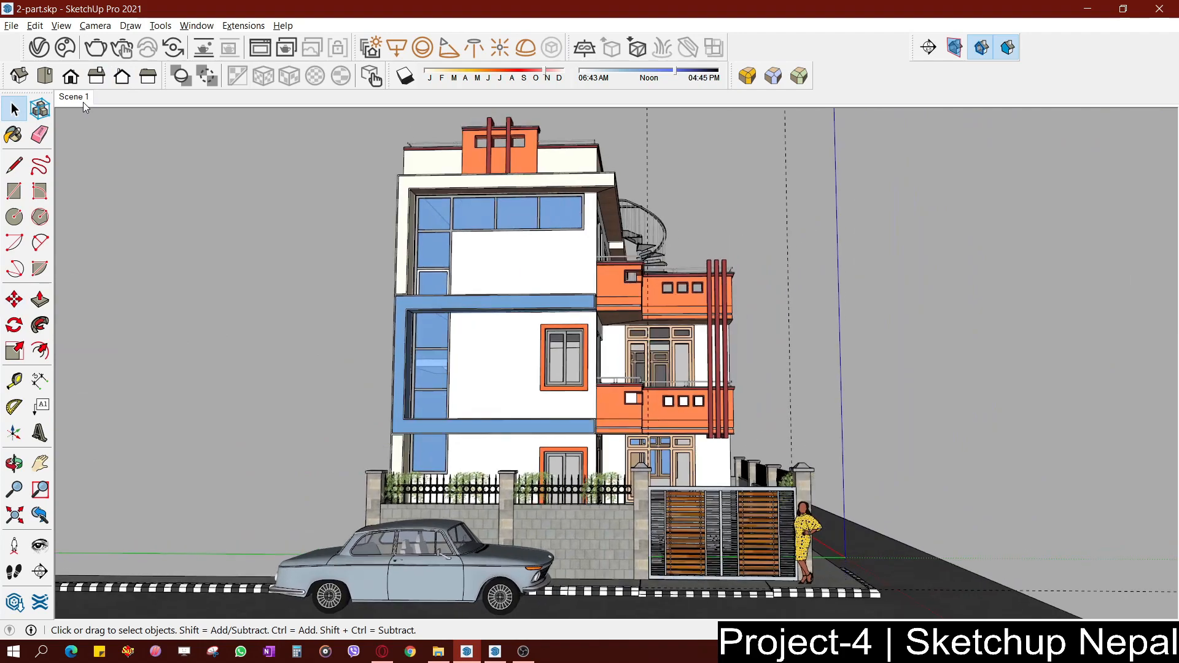
Copy the flock of birds from the asset-project-4 model and return to the 2-part house model
left_click(495, 651)
scroll(456, 319, "down", 2)
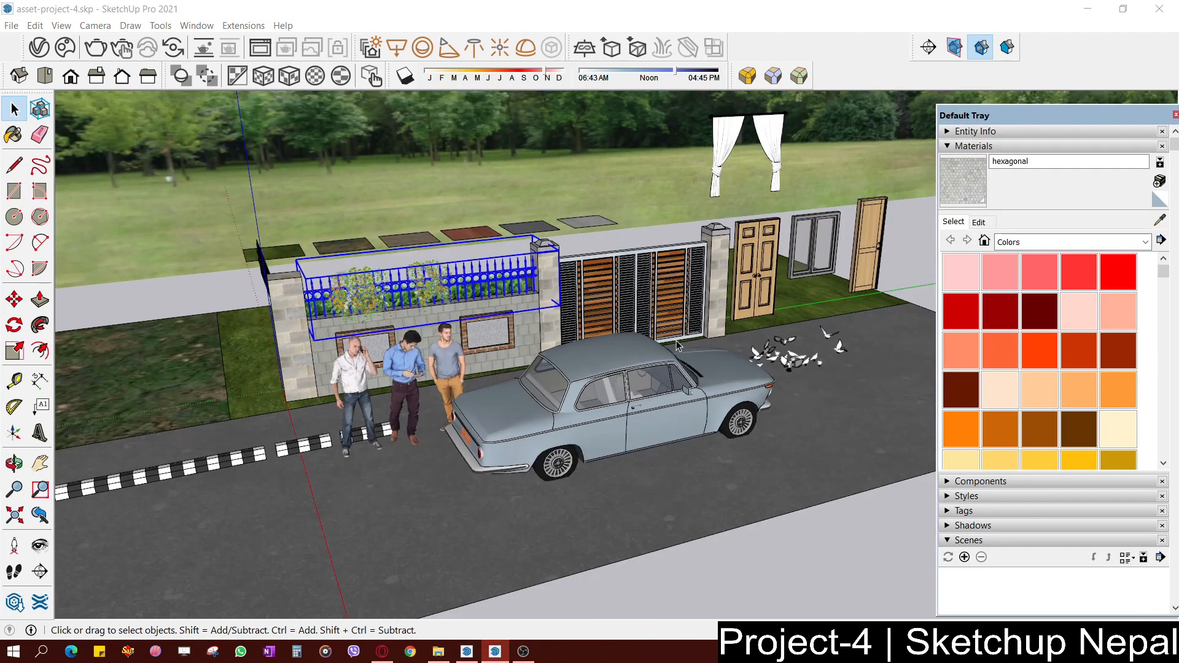
middle_click_drag(768, 276, 799, 345)
scroll(799, 345, "up", 4)
left_click(807, 355)
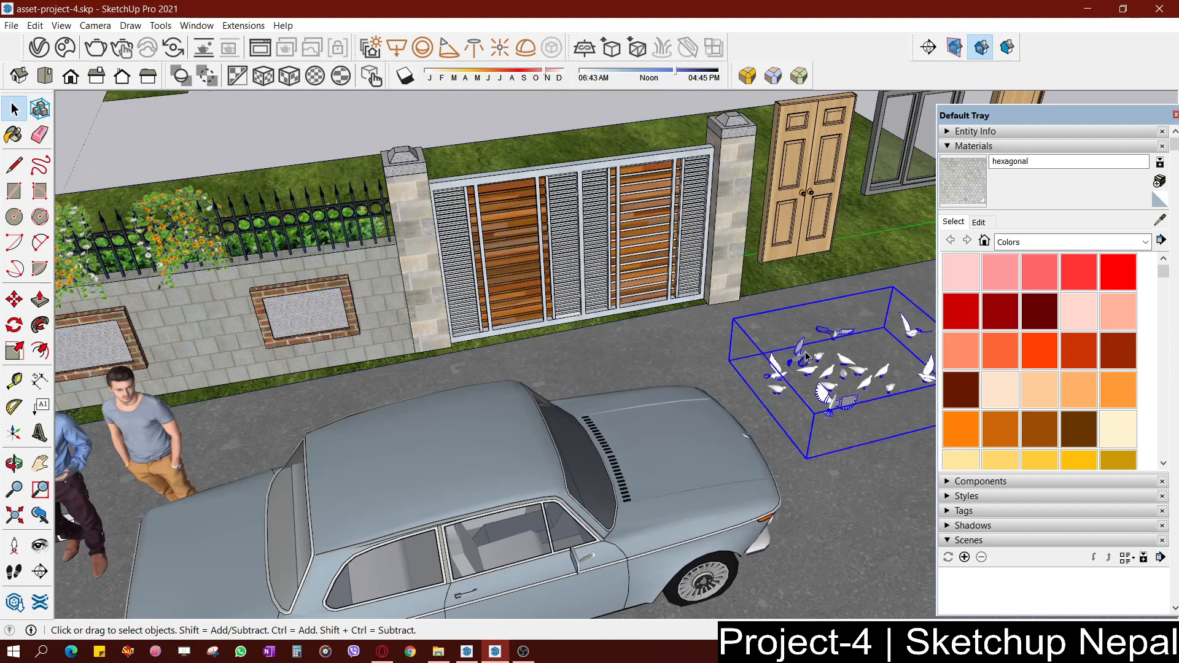
left_click(467, 651)
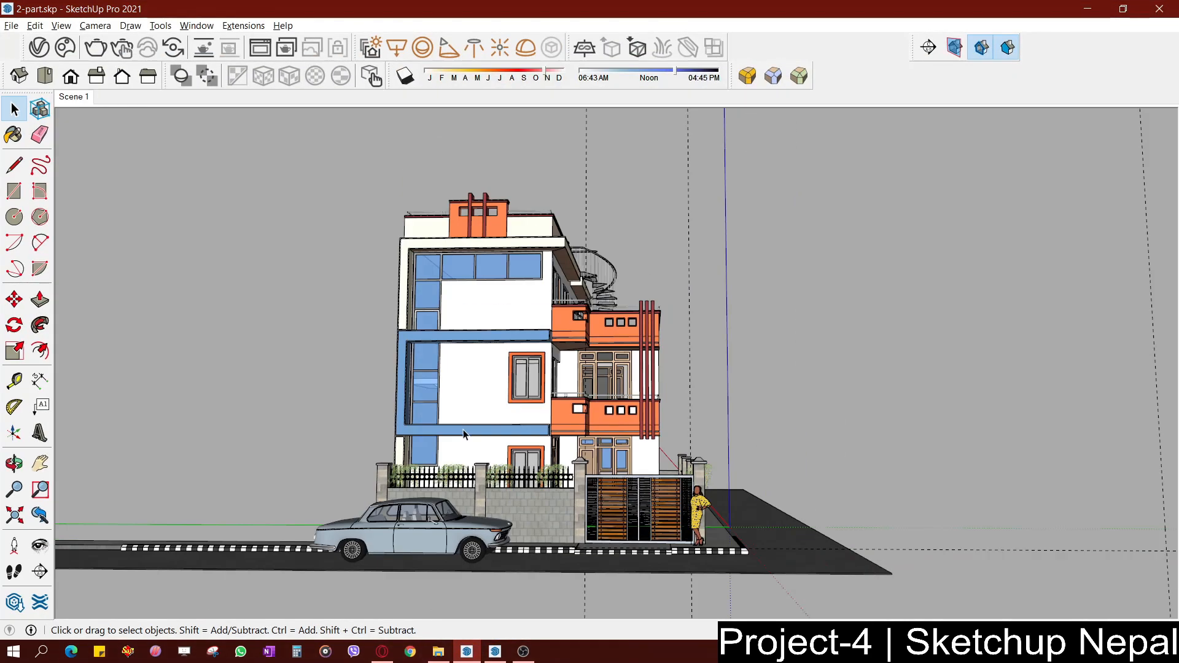
Paste the flock of birds onto the road in front of the main gate
middle_click_drag(607, 459, 555, 621)
scroll(580, 547, "up", 3)
scroll(590, 573, "up", 3)
middle_click_drag(589, 568, 556, 491)
scroll(560, 513, "up", 1)
left_click(580, 552)
scroll(737, 410, "up", 2)
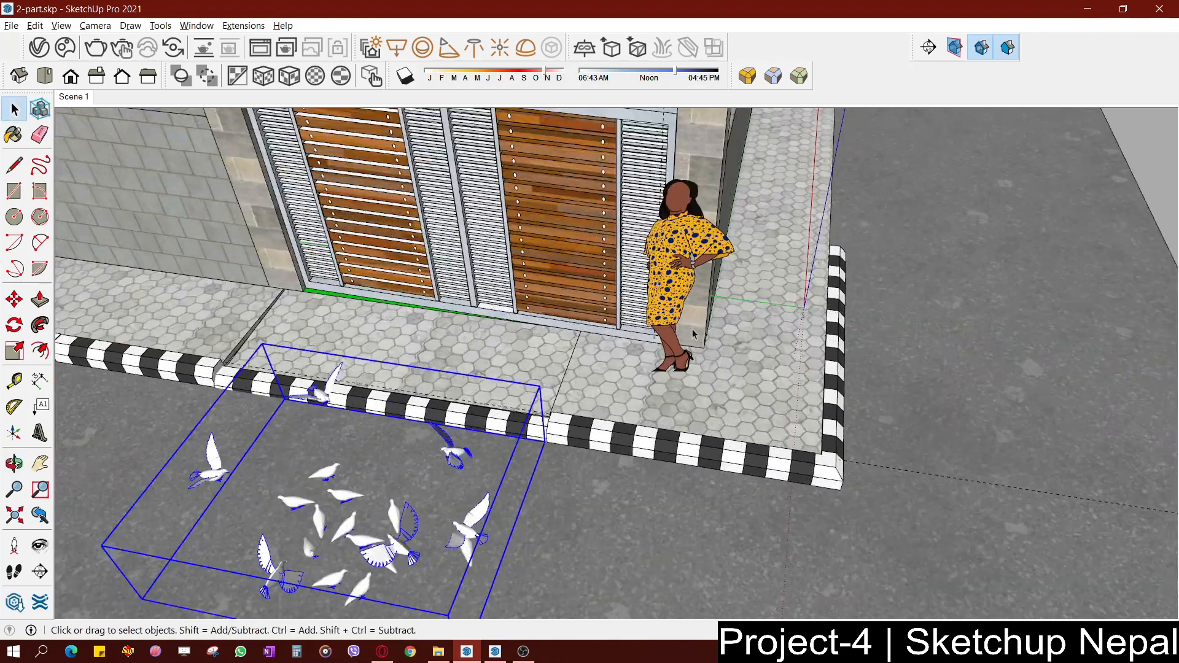
Delete the woman in the yellow dress standing beside the gate post
left_click(679, 285)
middle_click_drag(645, 415, 672, 270)
middle_click_drag(672, 270, 756, 363, "shift")
middle_click_drag(755, 362, 845, 398)
scroll(799, 417, "down", 4)
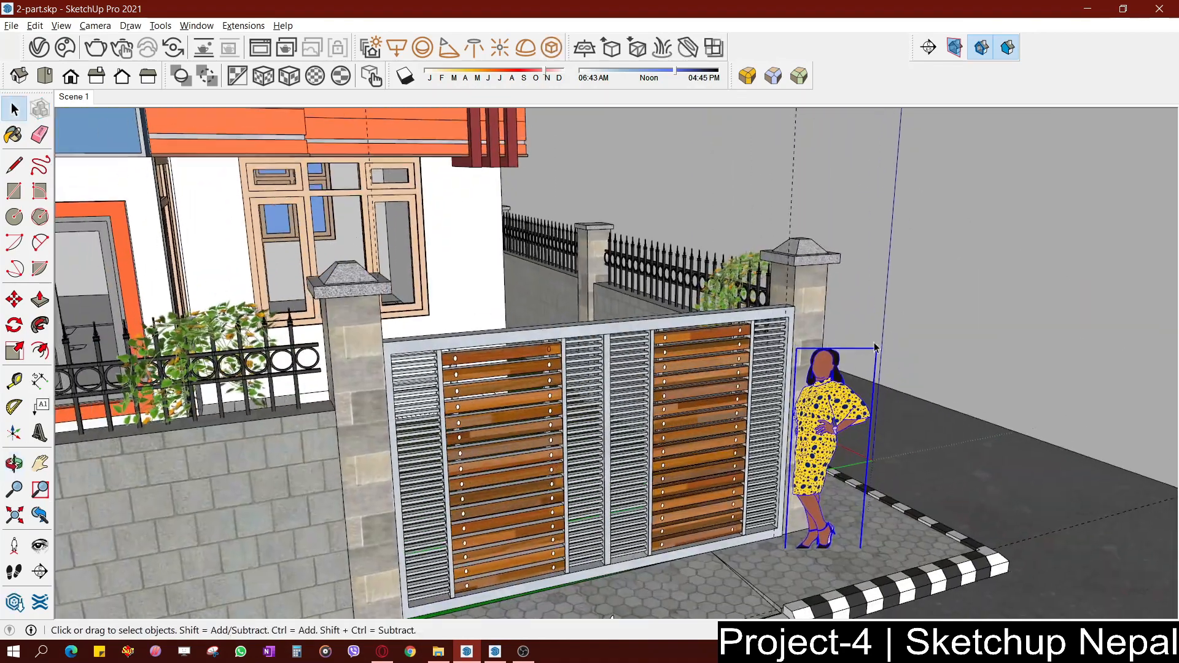
key("Delete")
scroll(702, 473, "down", 1)
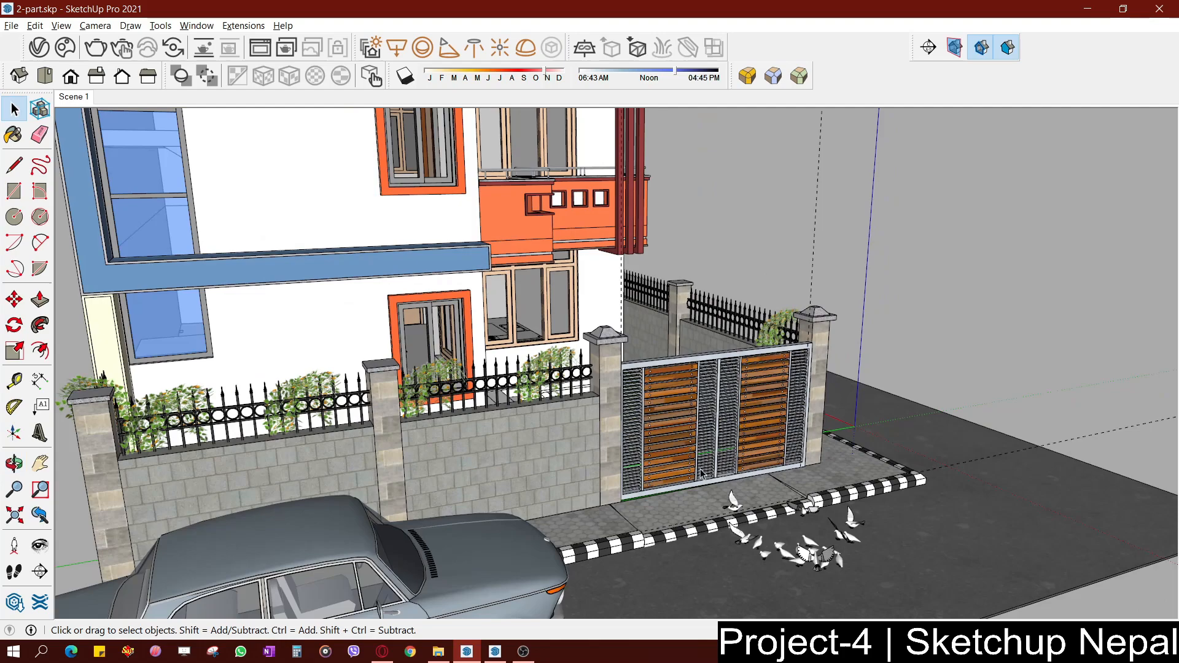
Copy the man on the phone from the asset-project-4 model onto the pavement beside the gate's corner post and rotate him
left_click(503, 652)
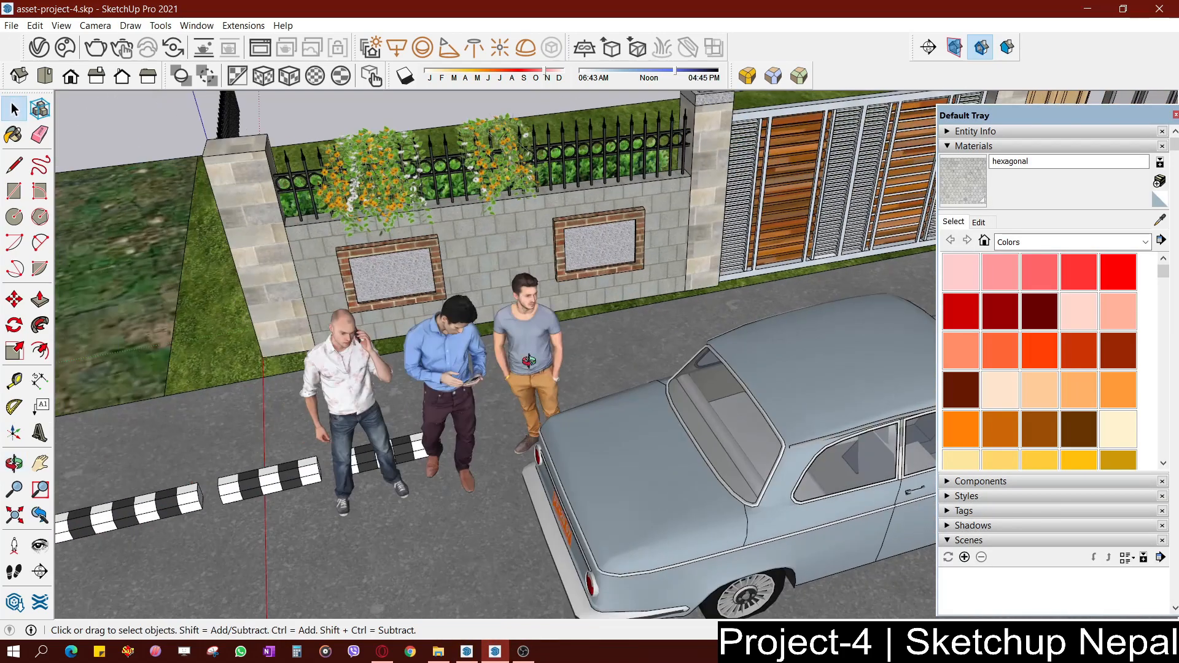
scroll(438, 301, "up", 2)
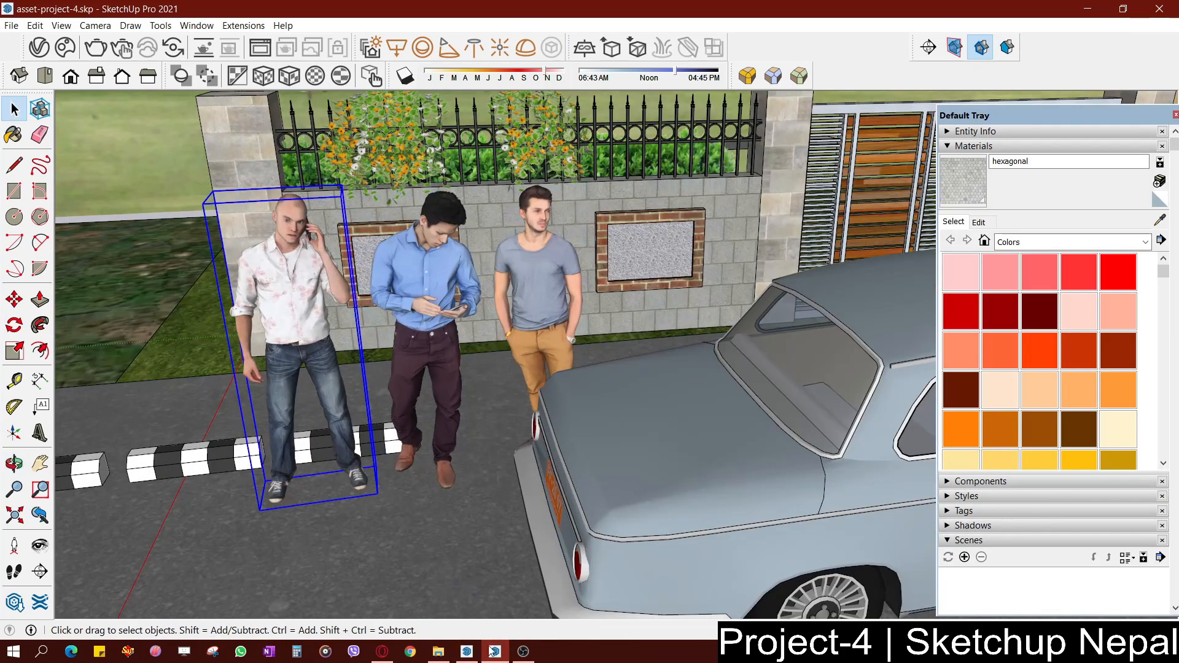
left_click(473, 587)
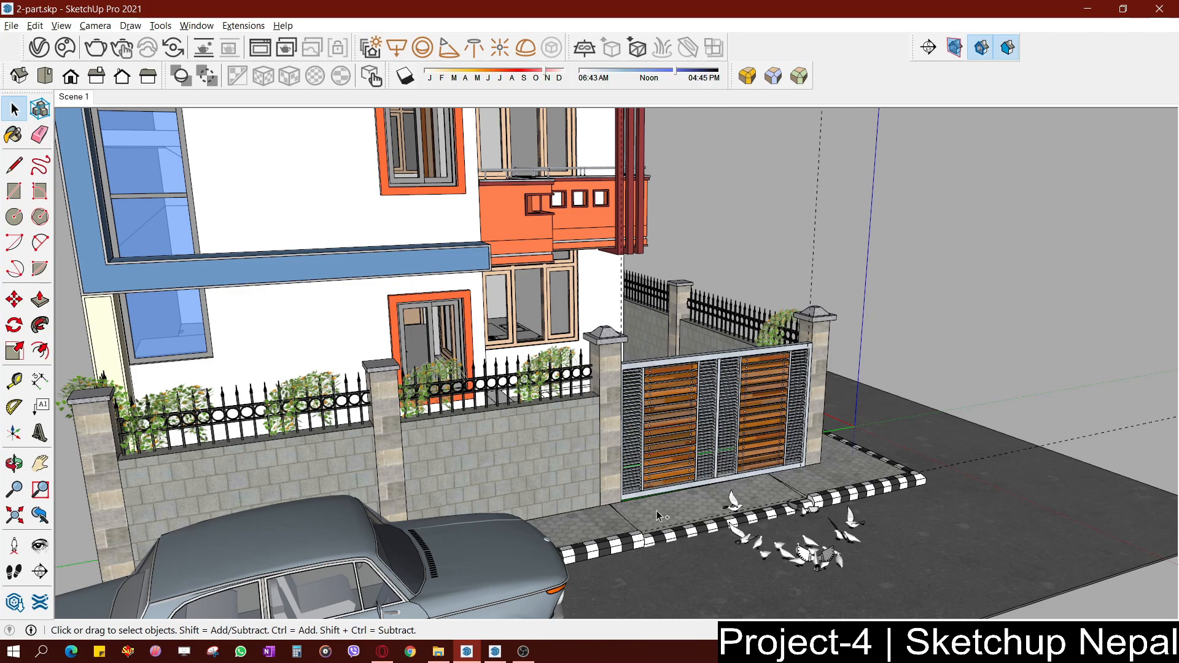
key("ctrl+v")
middle_click_drag(782, 492, 639, 584)
middle_click_drag(717, 521, 684, 485)
left_click(684, 267)
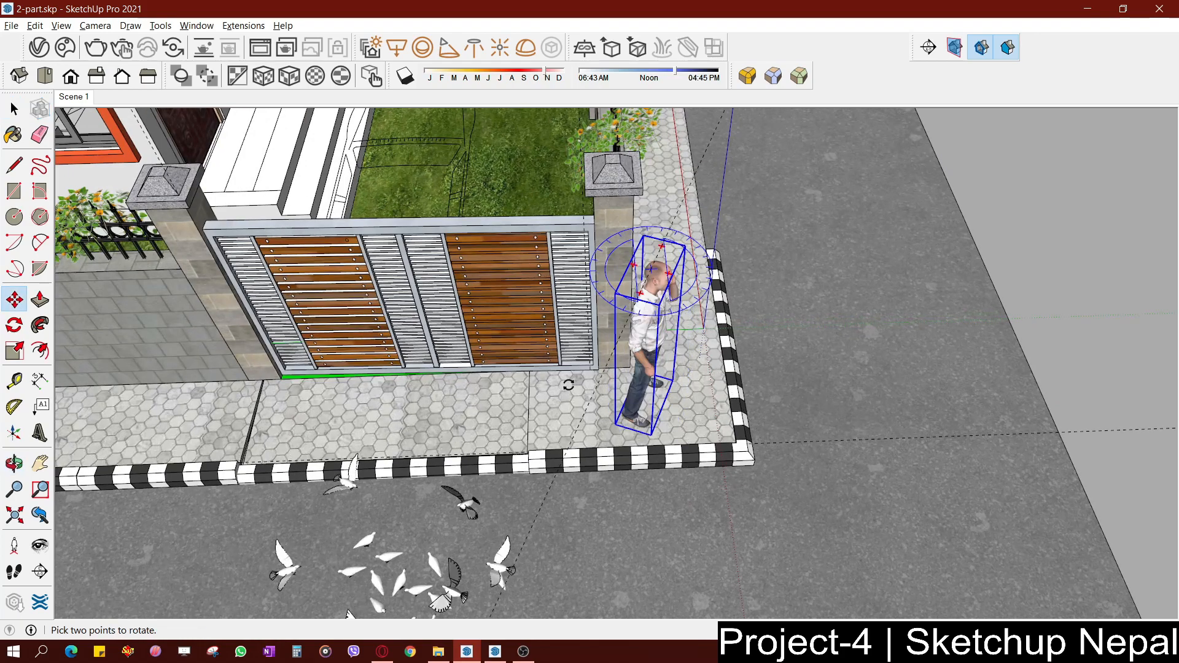
middle_click_drag(662, 465, 384, 584)
middle_click_drag(527, 196, 579, 366, "shift")
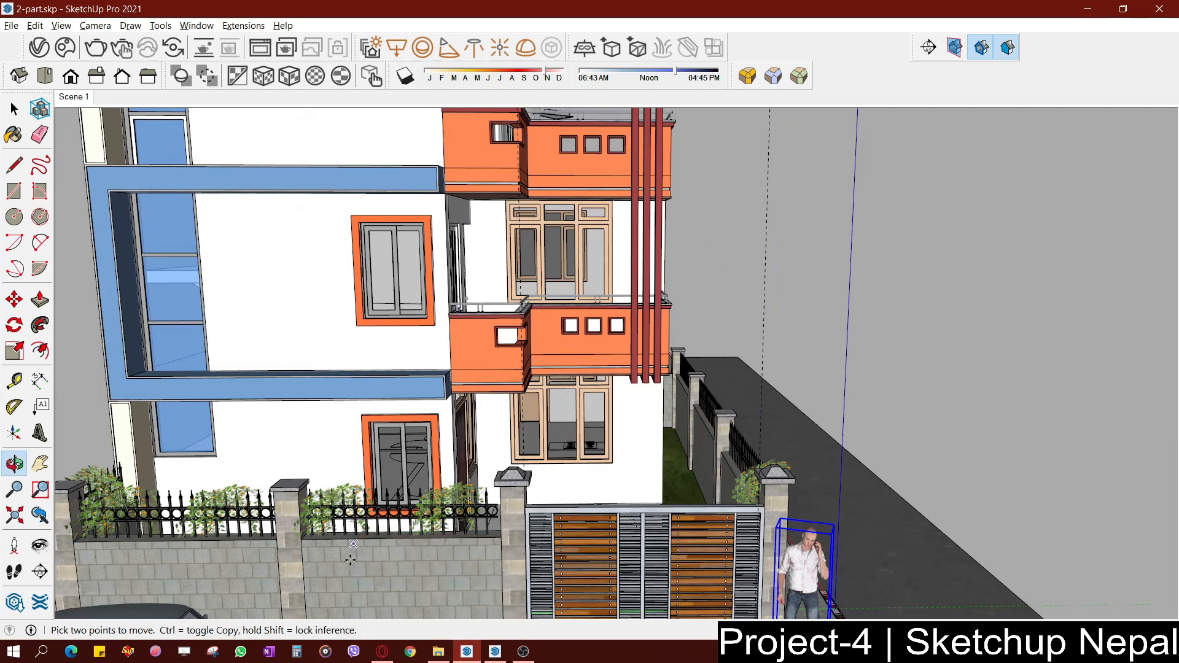
Copy the man in the grey T-shirt from the asset-project-4 model and place him on the house's lower orange balcony
left_click(465, 651)
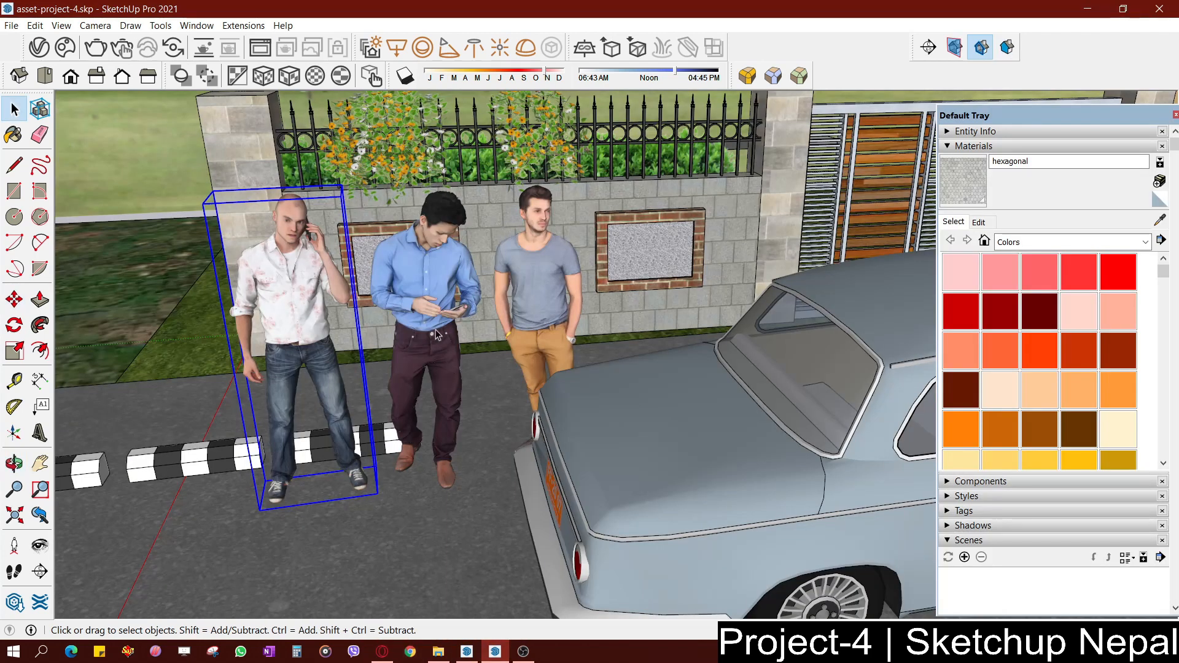
left_click(548, 305)
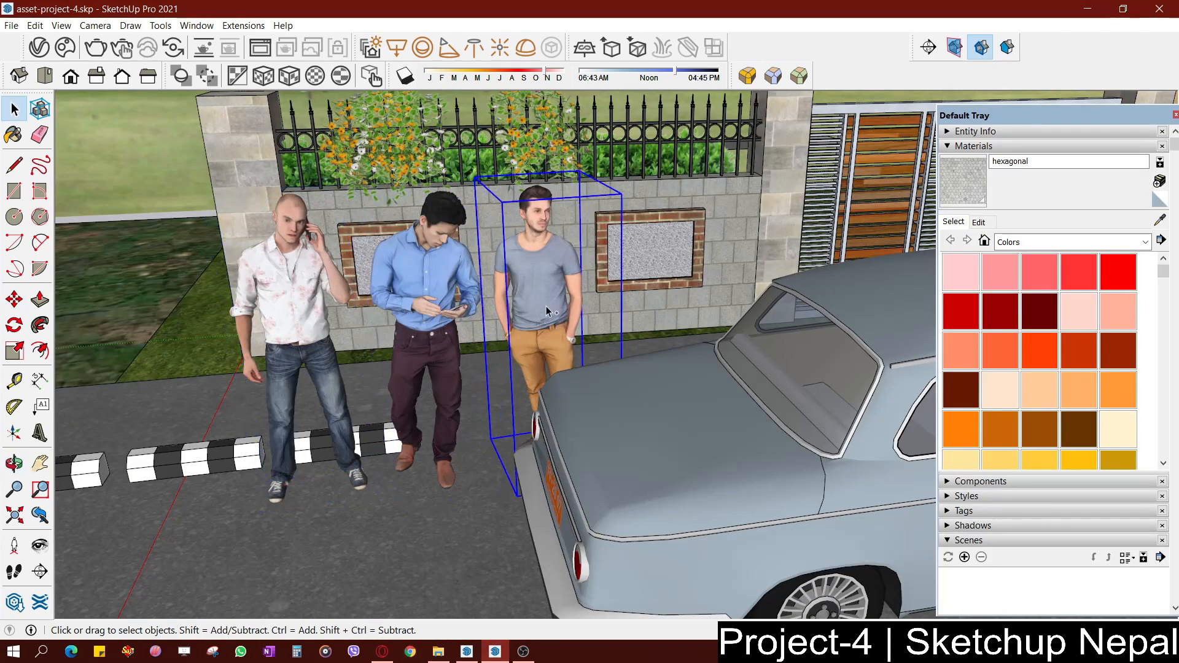
left_click(469, 652)
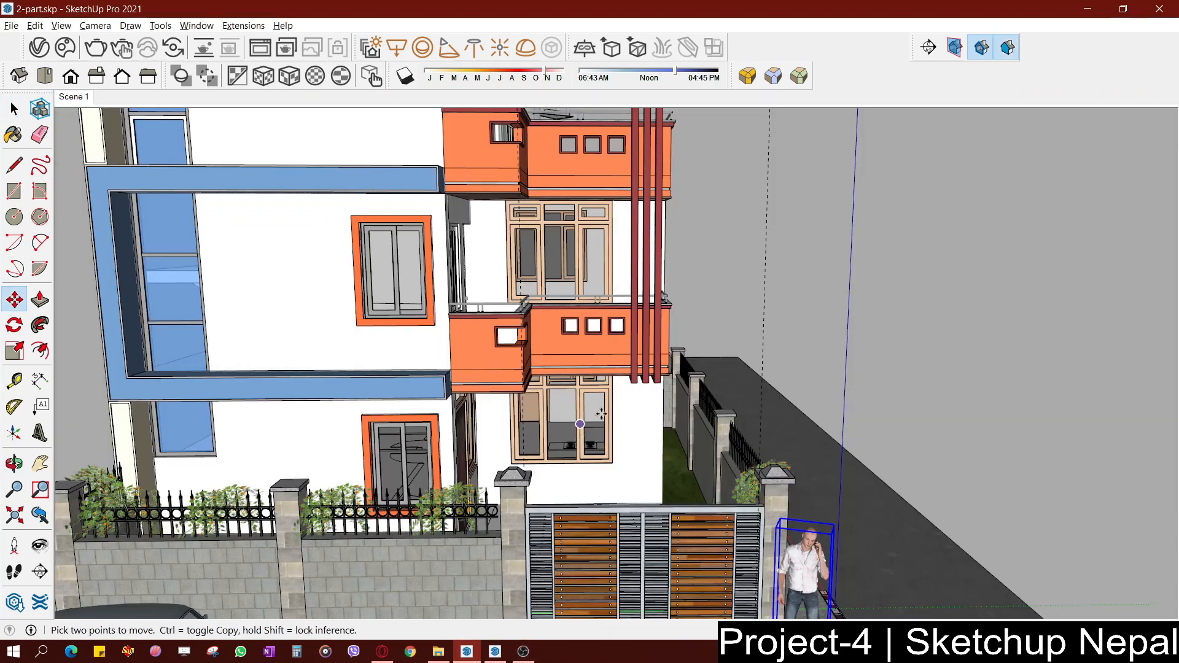
middle_click_drag(584, 270, 535, 390)
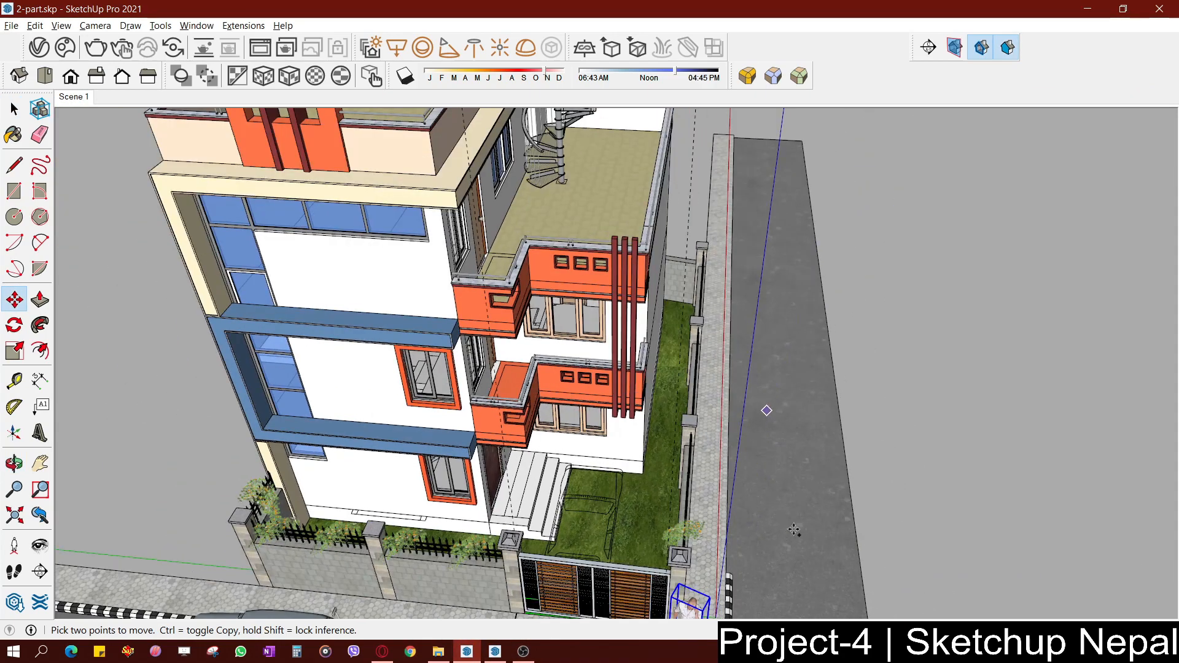
scroll(789, 522, "up", 2)
scroll(591, 420, "up", 10)
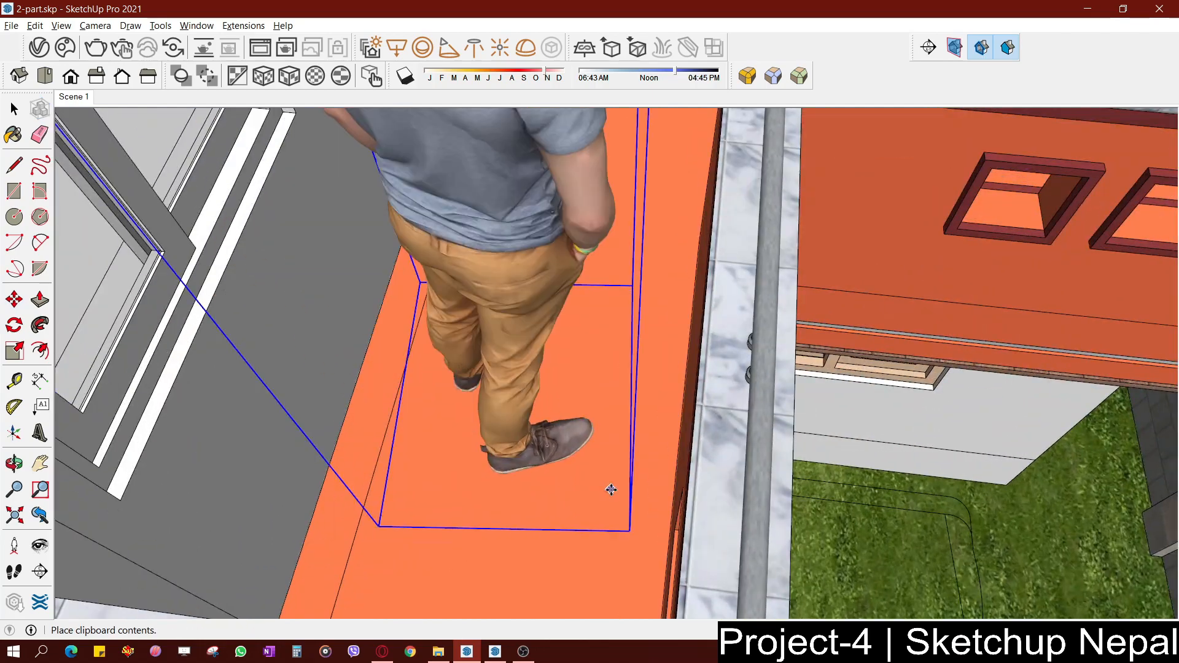
left_click(612, 489)
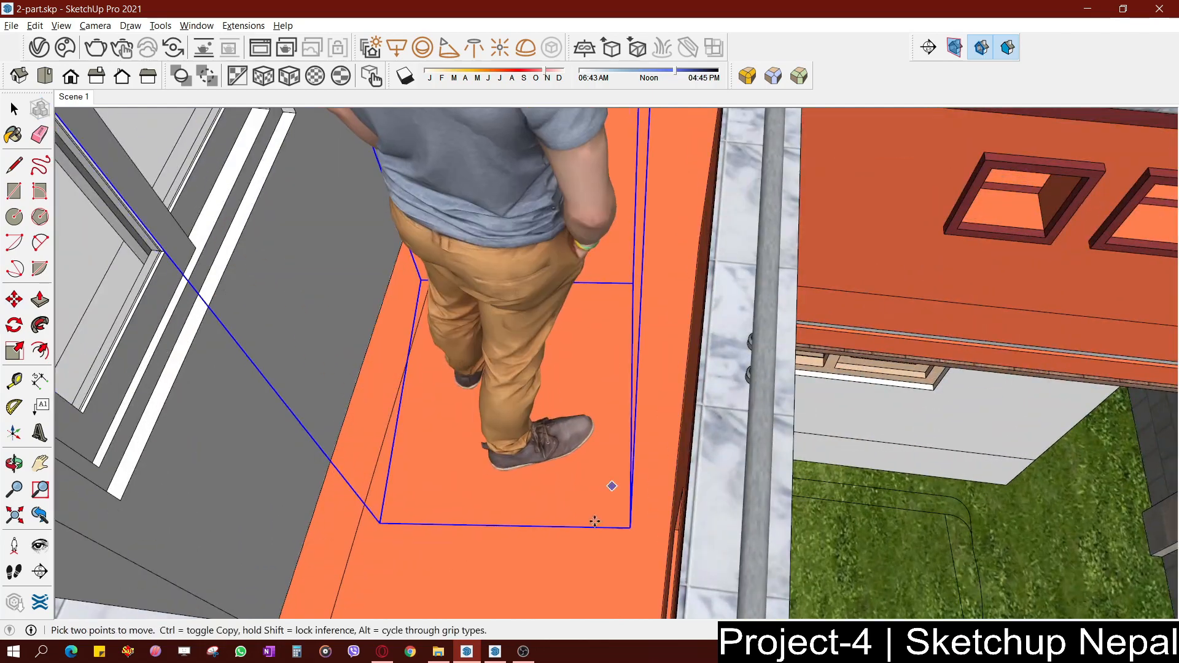
Rotate the man on the balcony so that he faces the front road
scroll(596, 518, "down", 4)
middle_click_drag(650, 409, 692, 274)
scroll(692, 274, "up", 4)
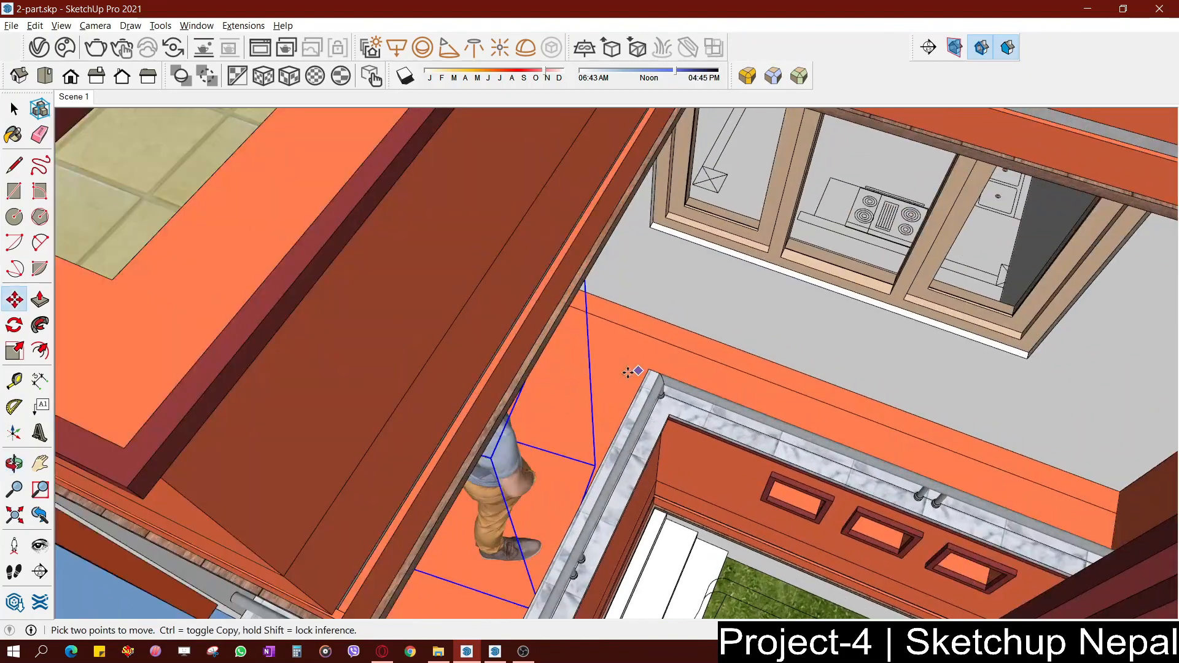
scroll(632, 373, "up", 3)
middle_click_drag(518, 400, 554, 399)
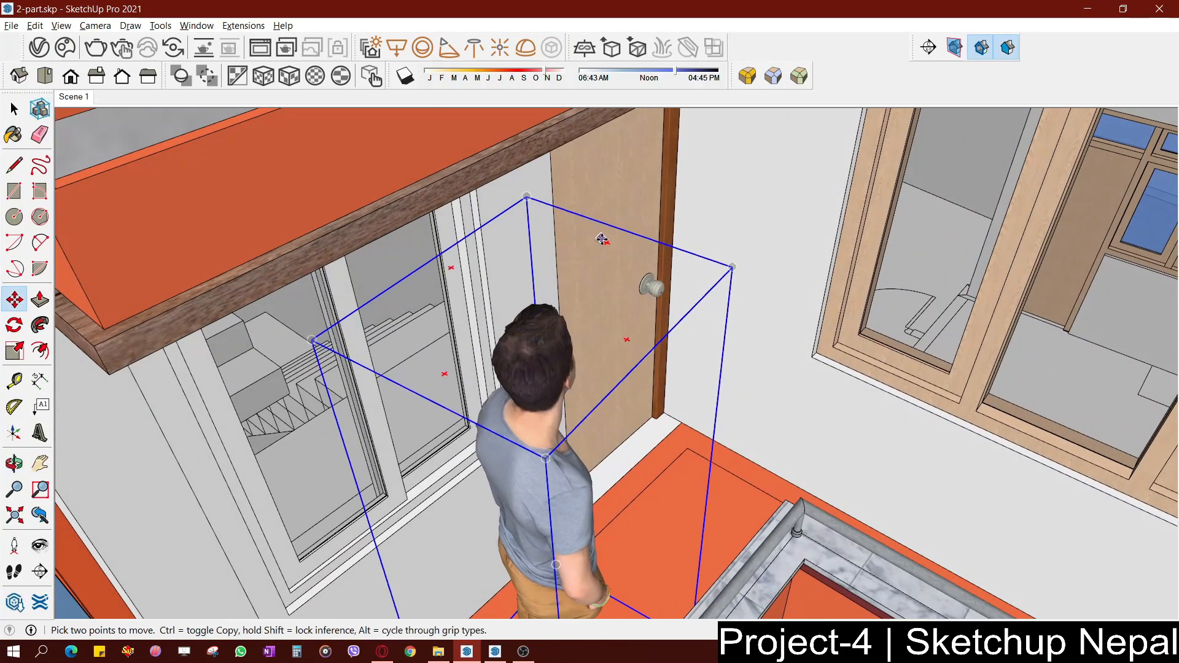
key("q")
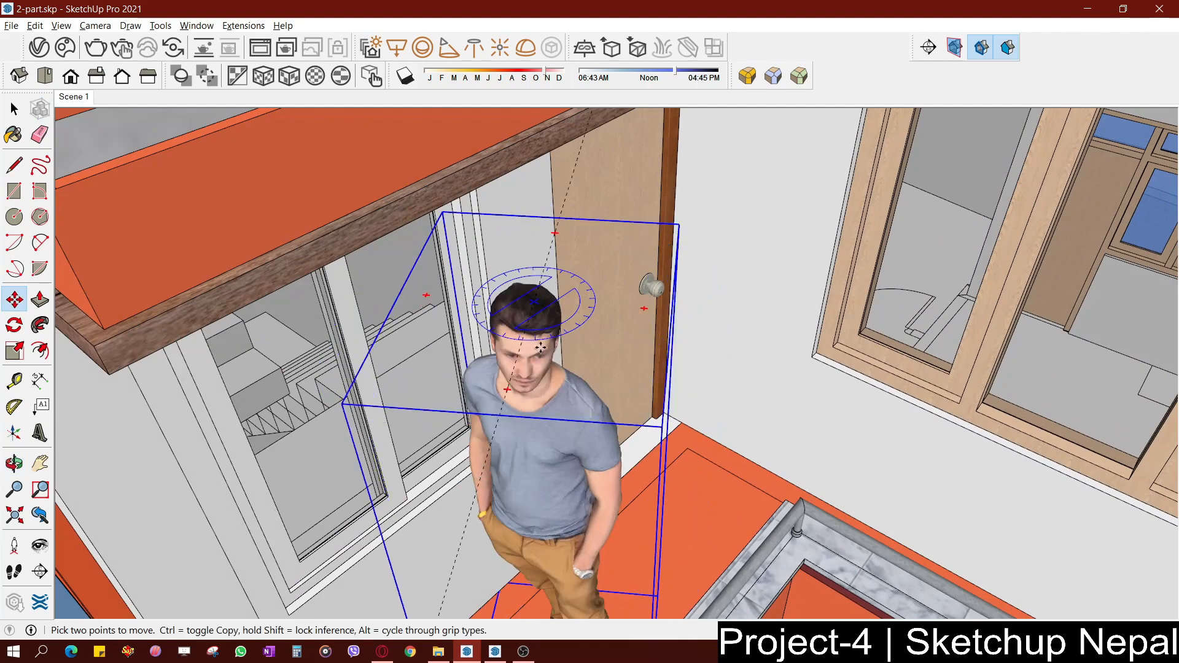
scroll(600, 351, "down", 4)
middle_click_drag(600, 352, 776, 322)
middle_click_drag(598, 548, 763, 334)
scroll(651, 396, "down", 2)
middle_click_drag(650, 397, 629, 408)
scroll(701, 393, "down", 4)
middle_click_drag(798, 307, 879, 327)
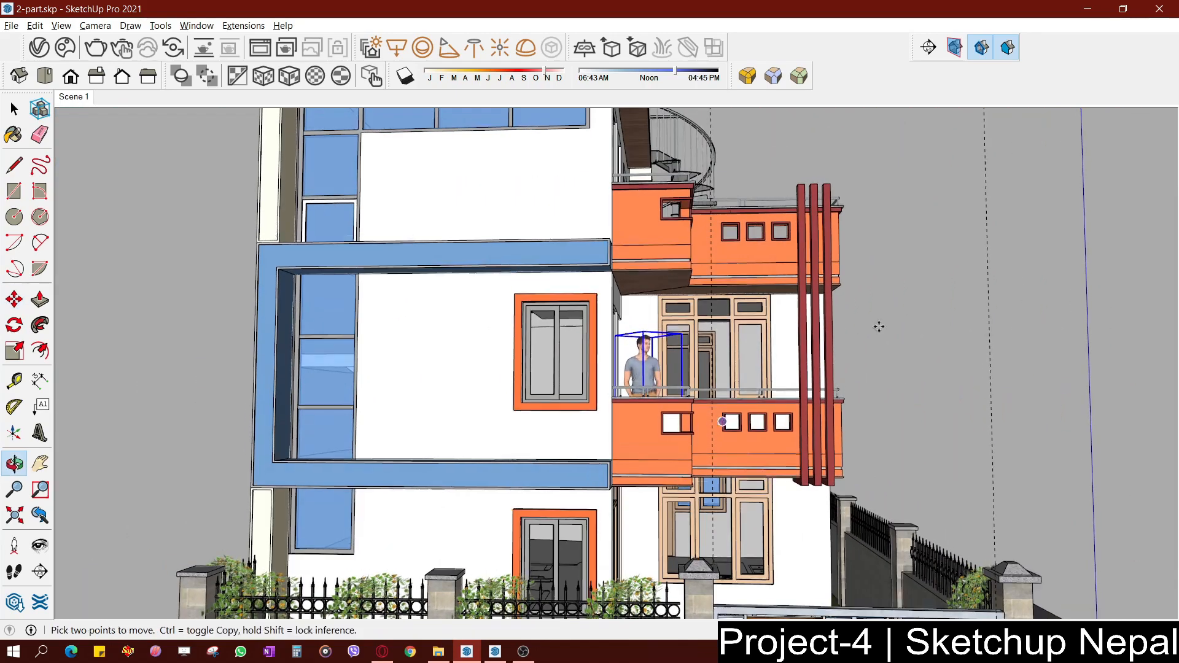
Return to the saved Scene 1 view and delete the model's construction guides
scroll(879, 326, "down", 5)
key("space")
middle_click_drag(958, 286, 848, 331)
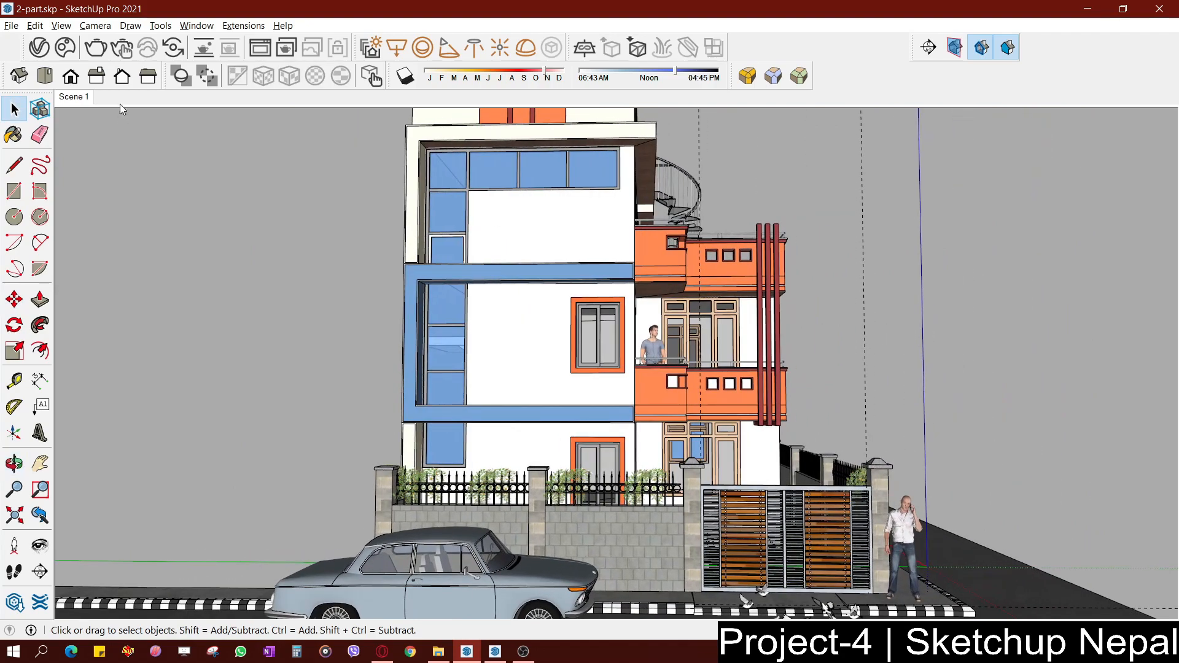
left_click(74, 100)
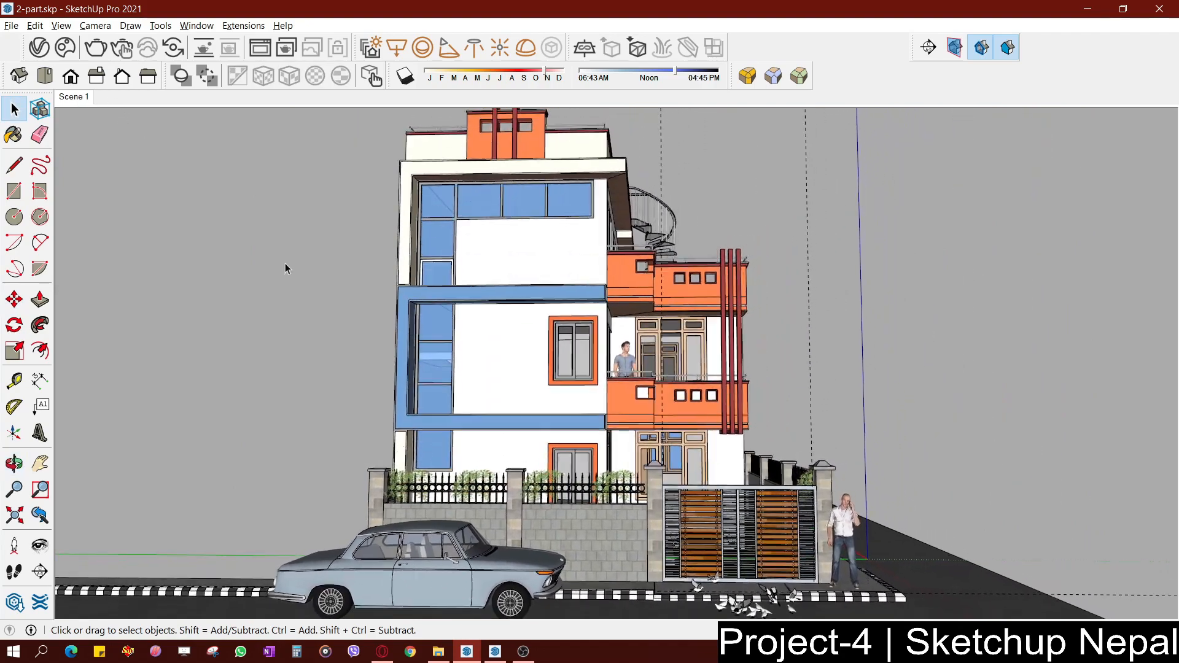
left_click(35, 26)
left_click(105, 155)
Switch to the asset-project-4 model and copy the white tied-back curtain set beside the lawn
left_click(495, 652)
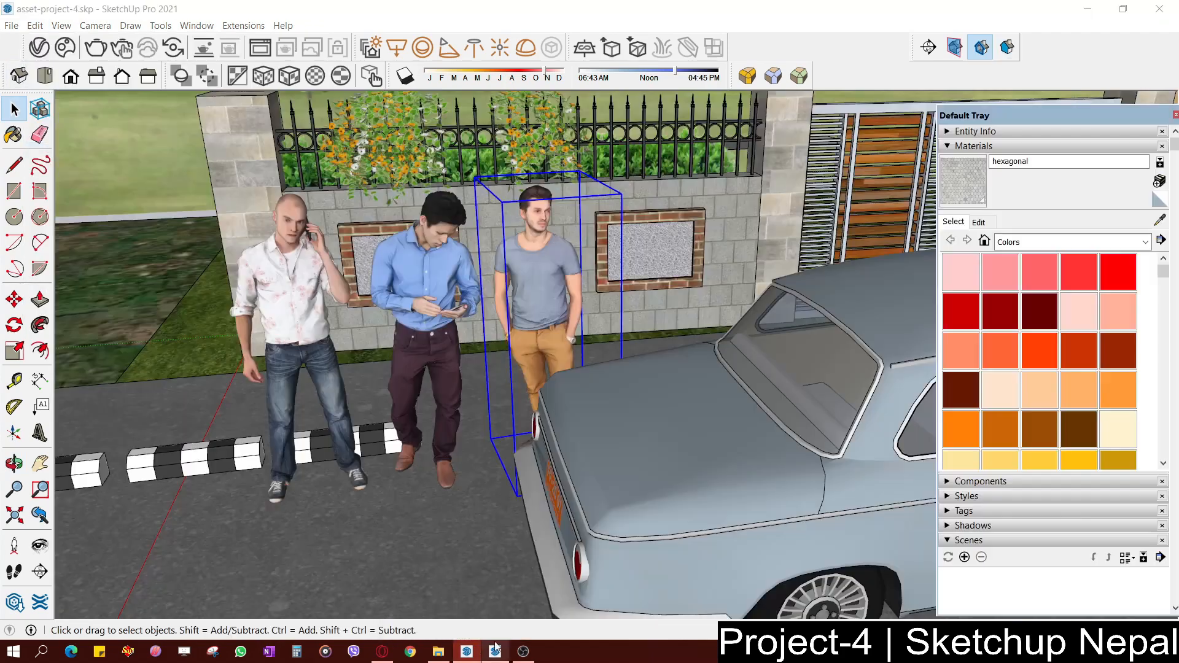
mouse_move(507, 279)
middle_mouse_down()
mouse_move(533, 385)
mouse_move(484, 363)
middle_mouse_up()
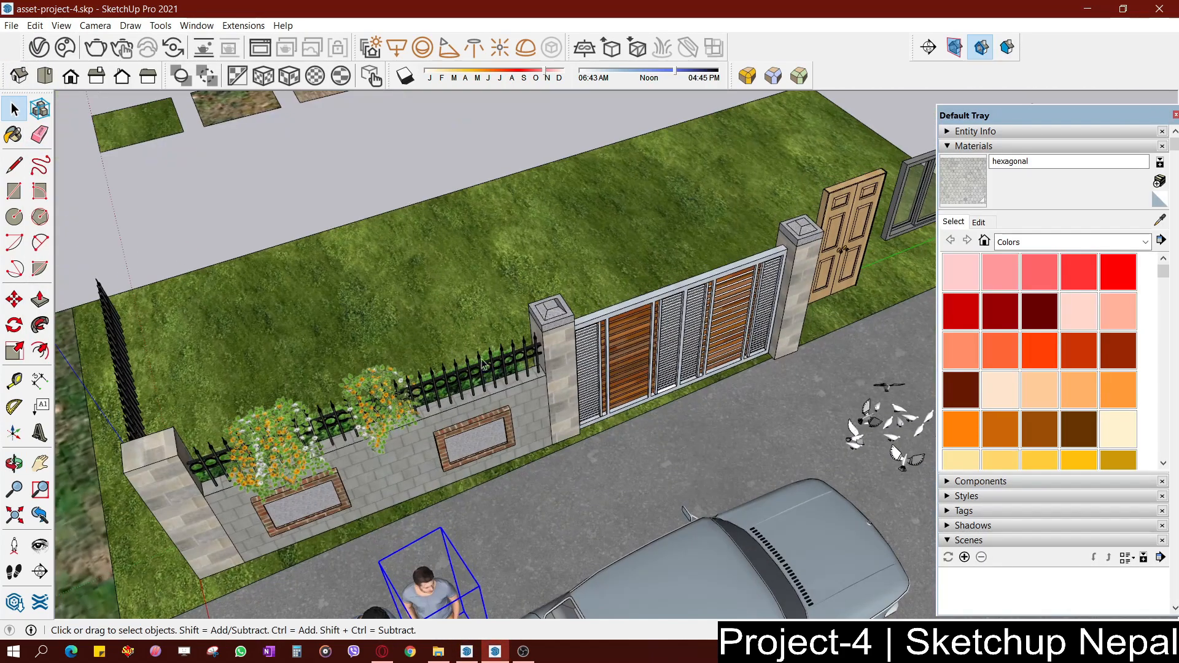
scroll(483, 365, "down", 4)
middle_click_drag(632, 187, 559, 334, "shift")
scroll(559, 334, "up", 5)
left_click(583, 286)
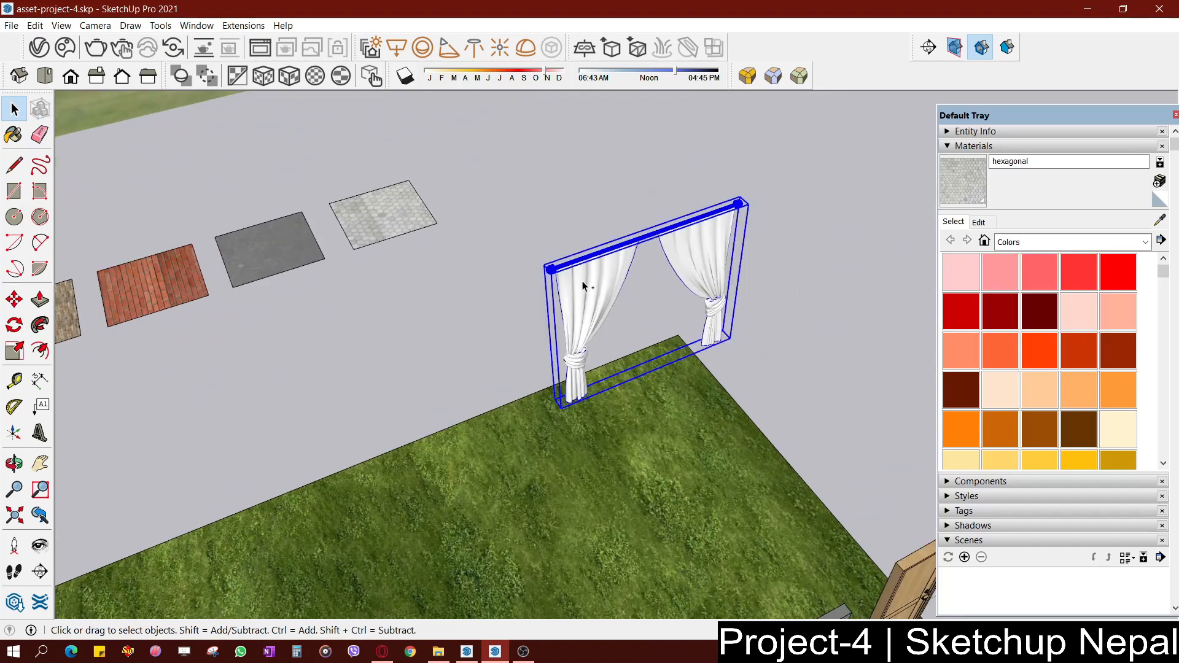
Paste the curtain set into the 2-part model at the wooden window behind the lower orange balcony
left_click(467, 652)
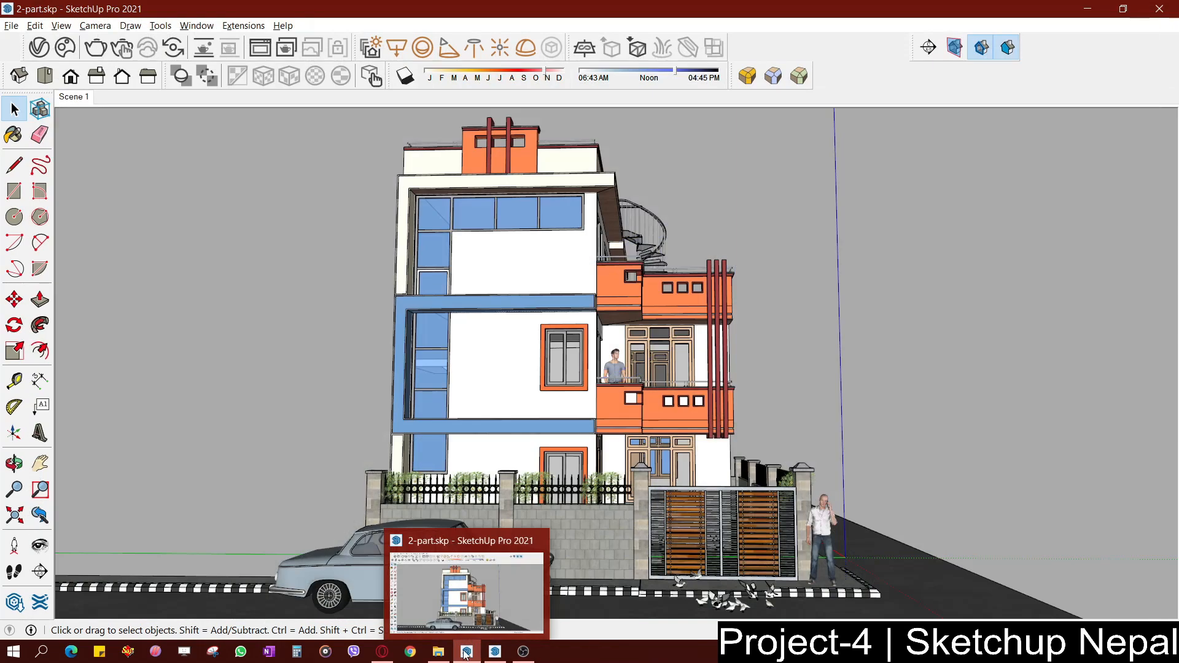
scroll(653, 350, "up", 1)
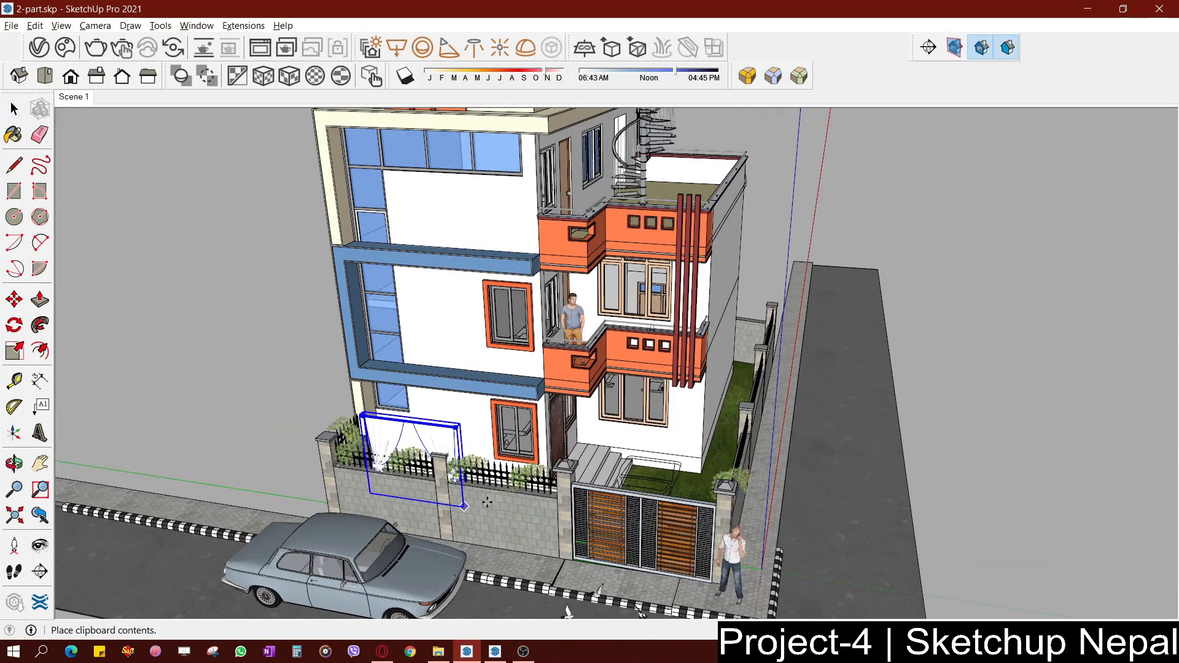
middle_click_drag(487, 502, 513, 511)
scroll(553, 387, "up", 5)
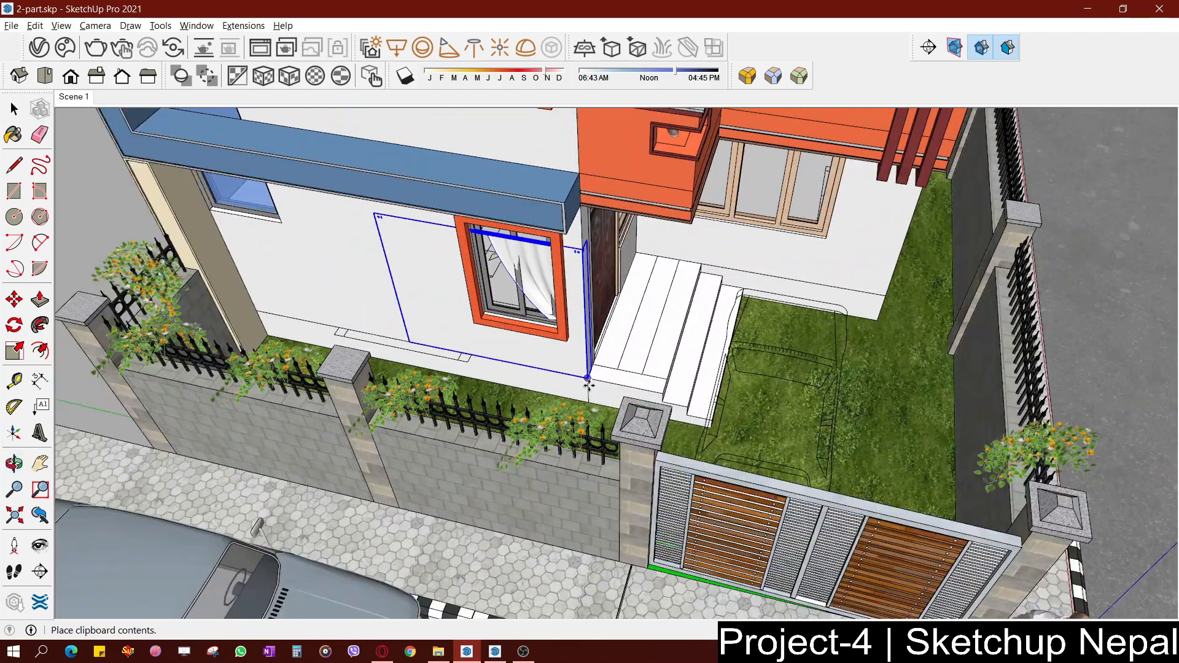
scroll(558, 356, "down", 4)
scroll(452, 265, "up", 3)
middle_click_drag(547, 344, 467, 381)
scroll(745, 350, "up", 5)
scroll(672, 424, "down", 2)
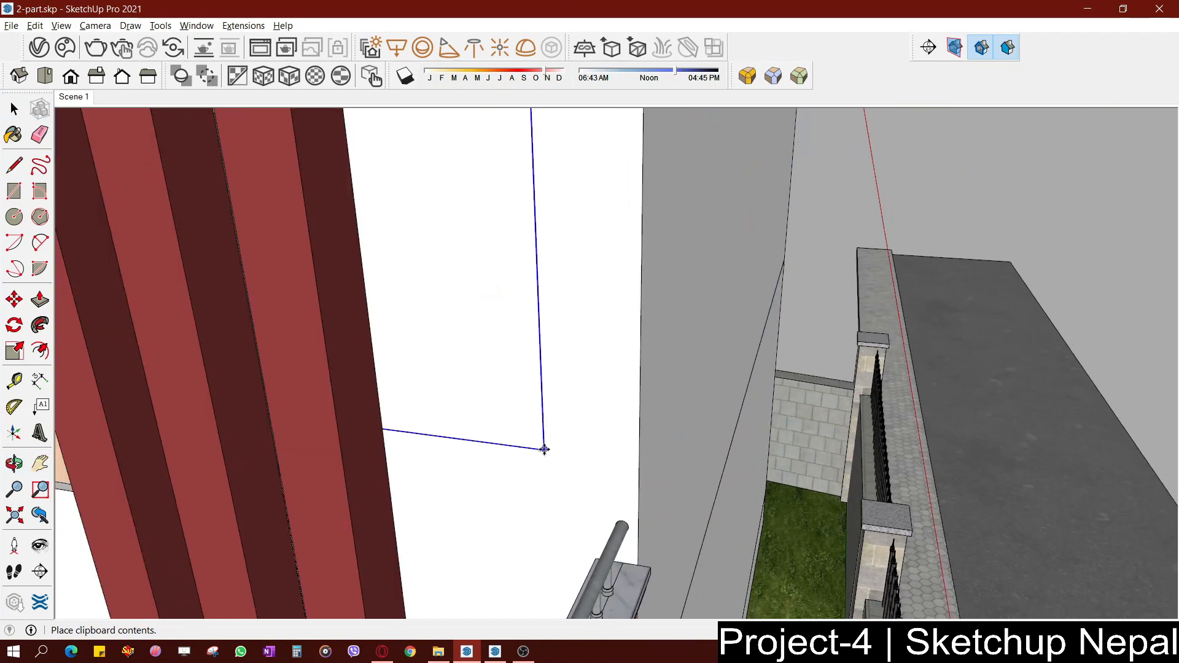
scroll(544, 450, "down", 3)
middle_click_drag(490, 434, 805, 400, "shift")
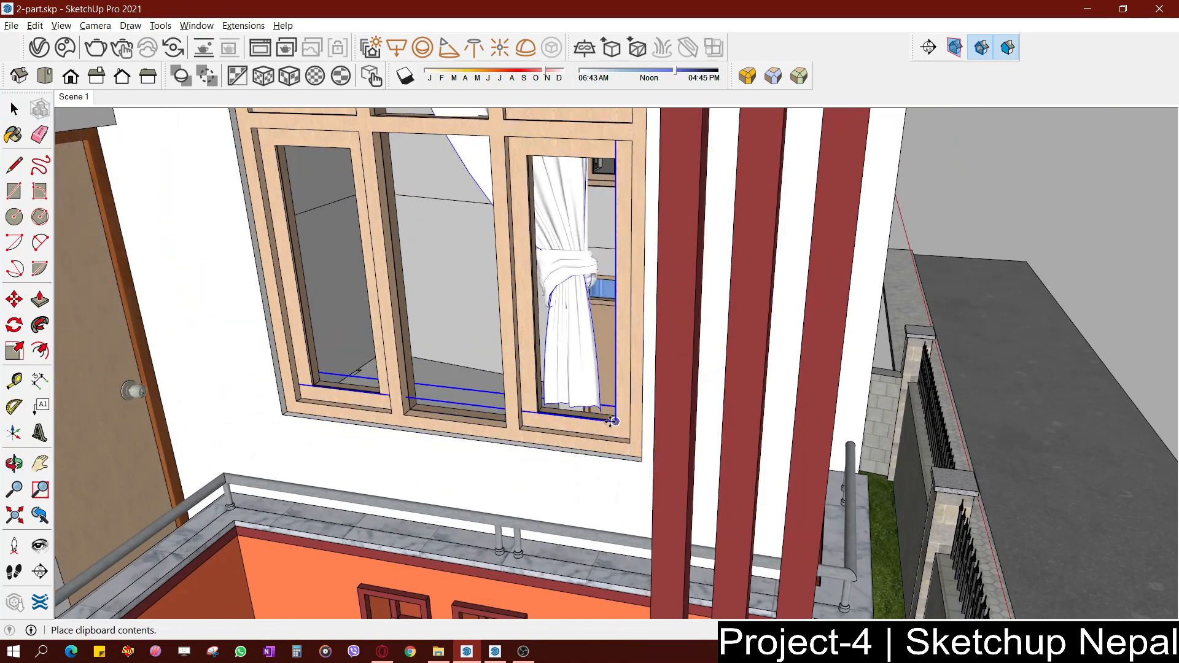
left_click(613, 422)
Move the curtain set inward so that it hangs inside the room, clear of the balcony window's frame
scroll(553, 430, "down", 3)
scroll(508, 466, "up", 2)
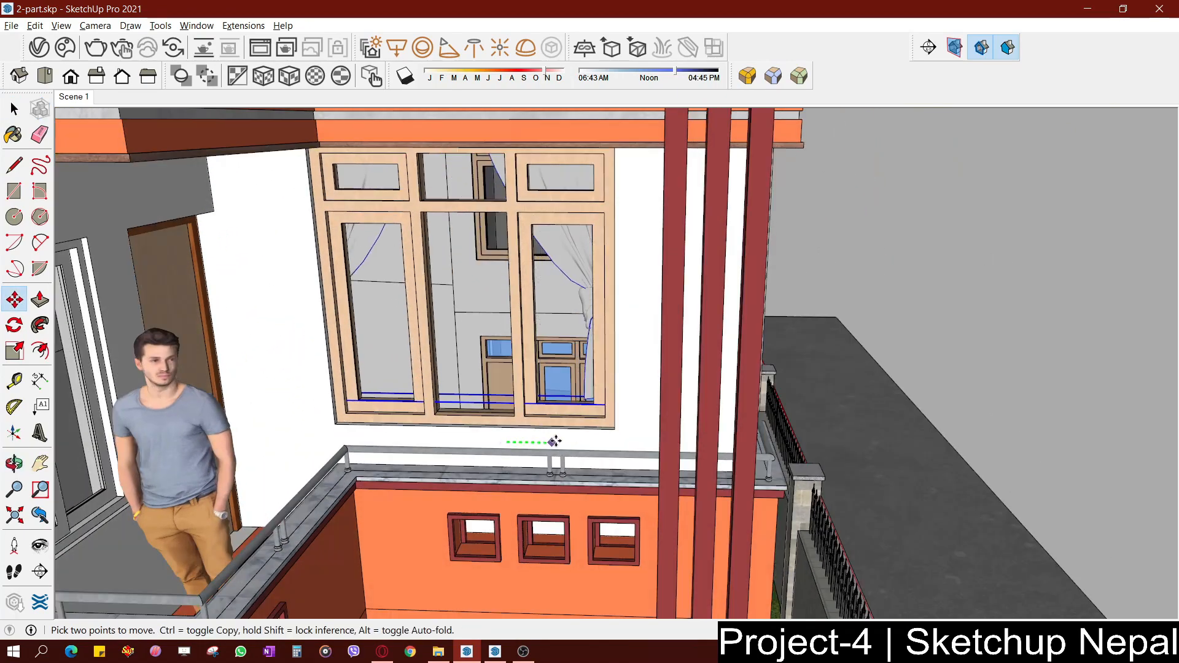
scroll(569, 393, "down", 2)
middle_click_drag(597, 285, 1140, 397)
scroll(672, 328, "up", 4)
scroll(664, 377, "down", 2)
middle_click_drag(664, 376, 704, 370)
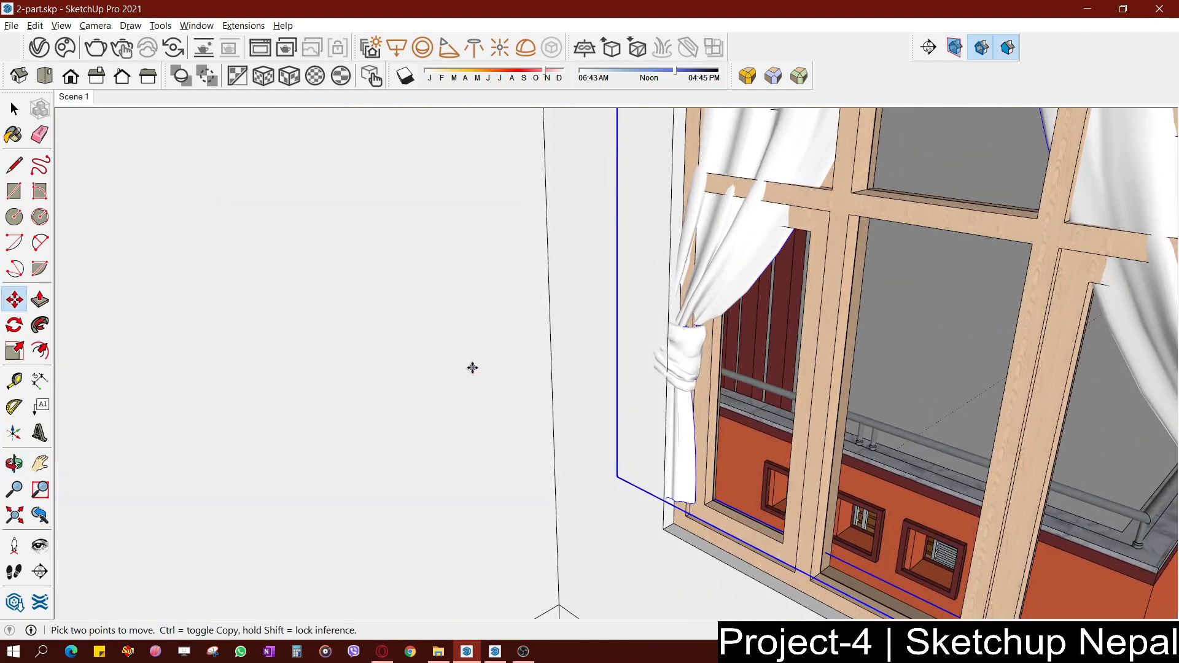
left_click(471, 367)
left_click(437, 388)
Lower the curtain set on the inner wall so that its rod sits just below the ceiling
middle_click_drag(437, 389, 502, 342)
scroll(502, 342, "down", 3)
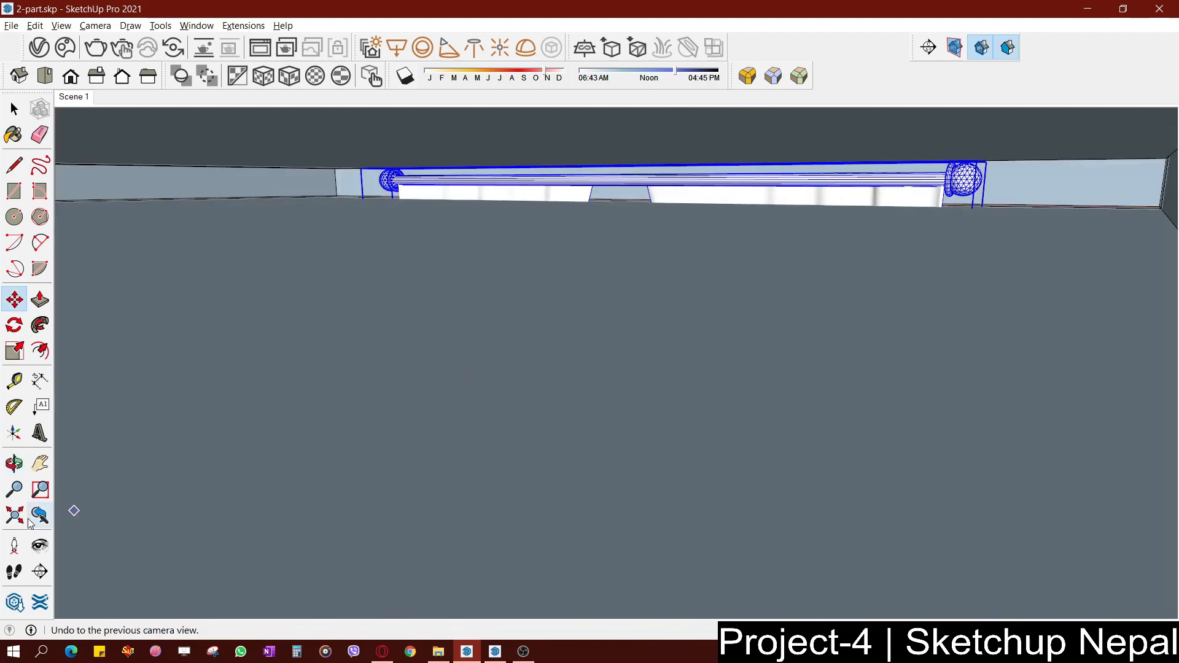
left_click(39, 517)
left_click(39, 516)
middle_click_drag(270, 356, 584, 439)
scroll(585, 439, "down", 2)
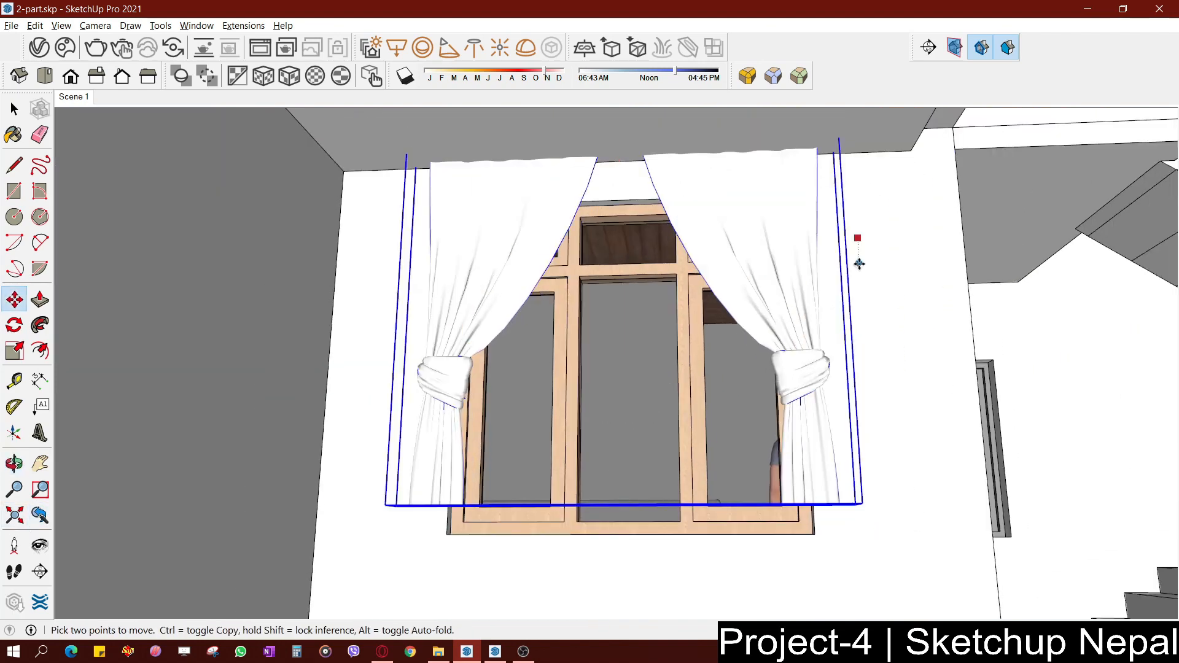
left_click(861, 298)
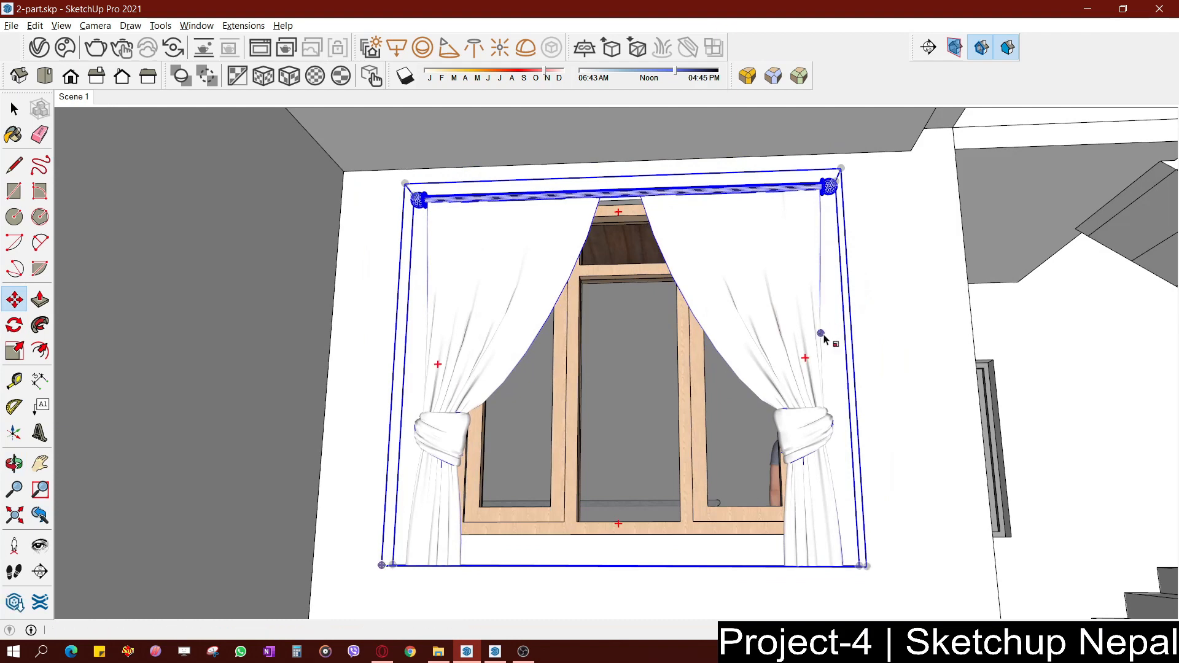
Scale the curtain set slightly narrower and shift it sideways to centre it over the window
key("s")
scroll(851, 359, "up", 3)
left_click_drag(851, 359, 832, 360)
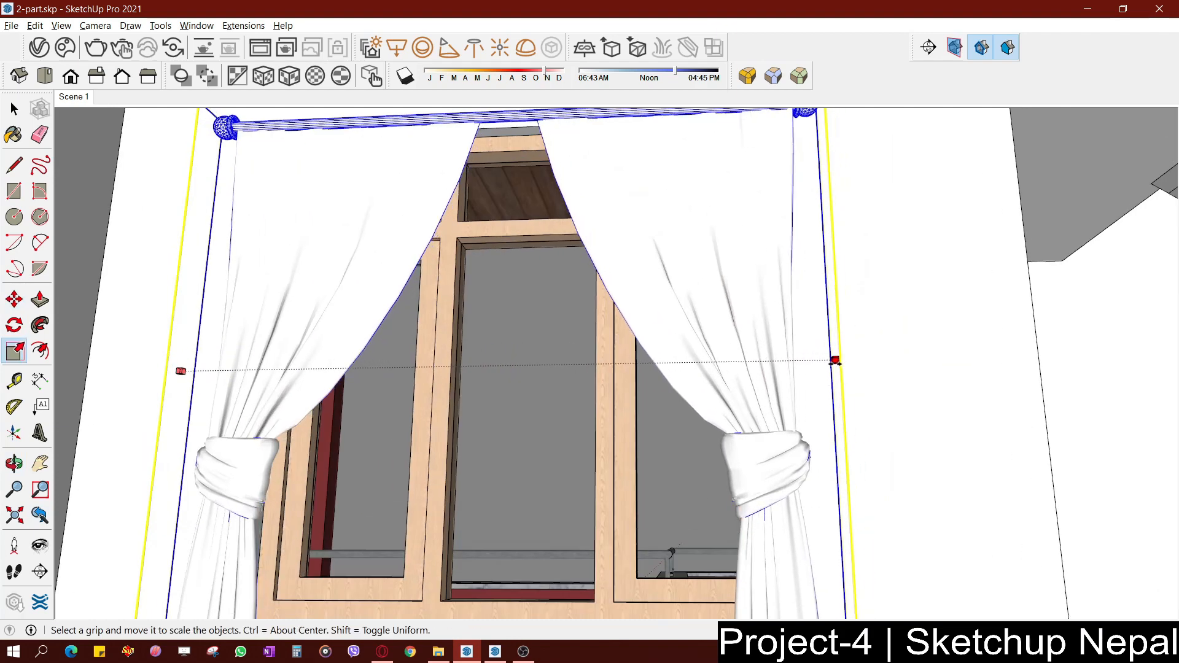
scroll(890, 321, "down", 4)
key("m")
left_click(880, 286)
left_click(893, 284)
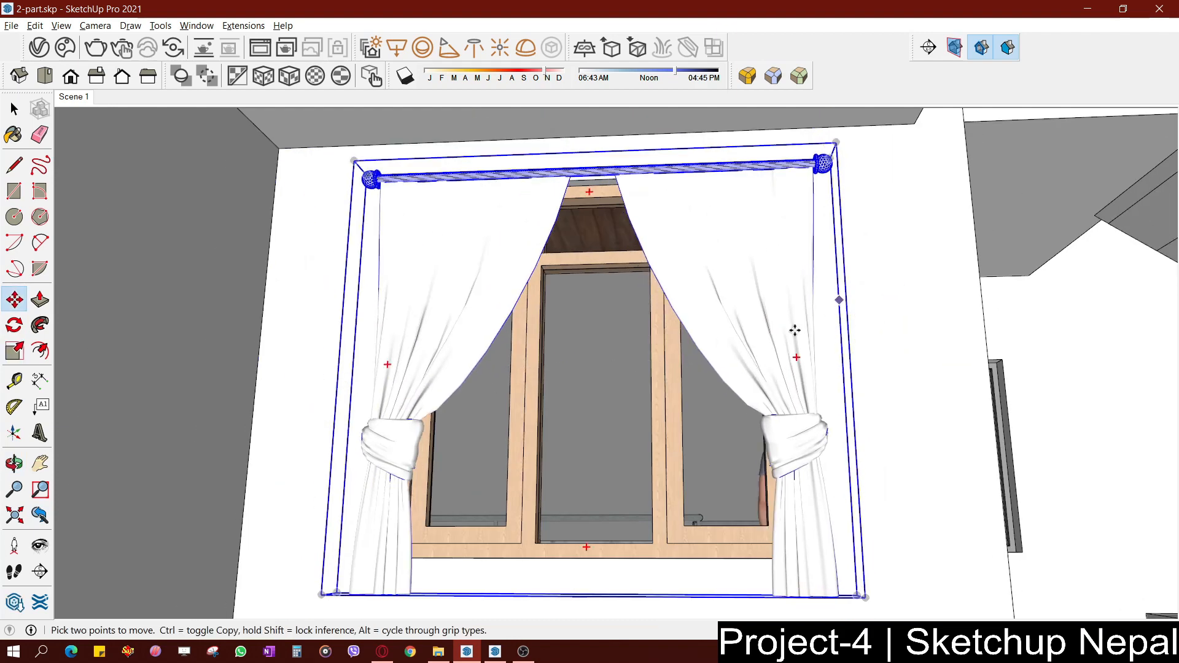
Copy the curtain set straight down to the matching wooden window on the ground floor
scroll(792, 331, "down", 3)
middle_click_drag(792, 332, 638, 227)
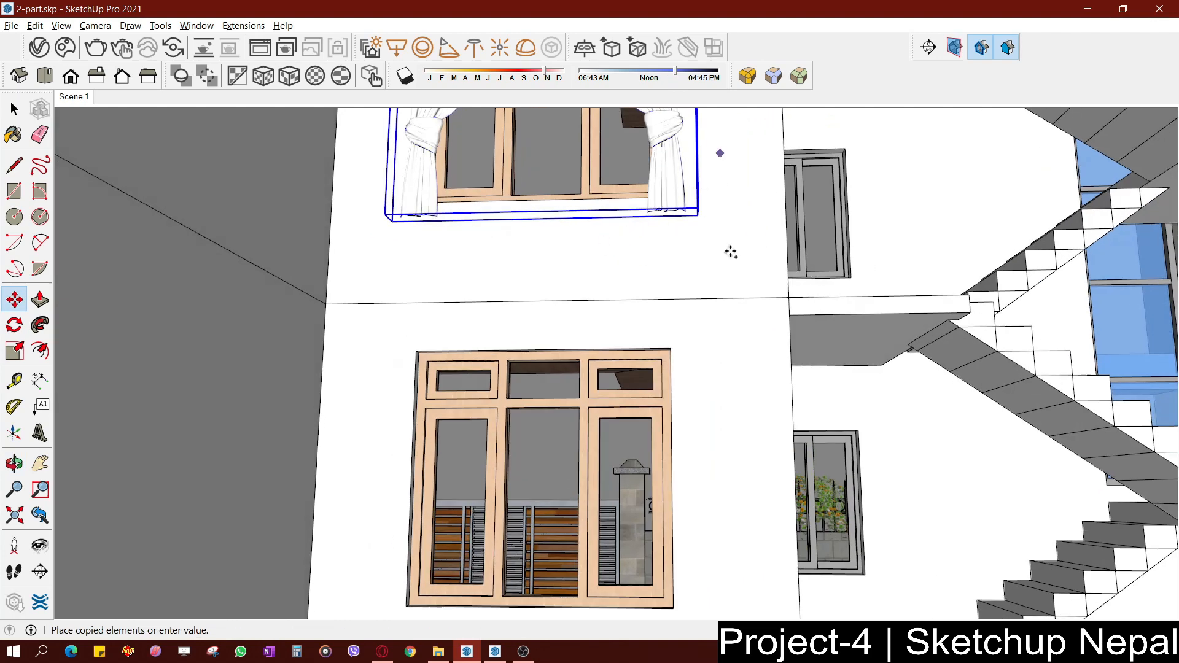
middle_click_drag(735, 393, 729, 350)
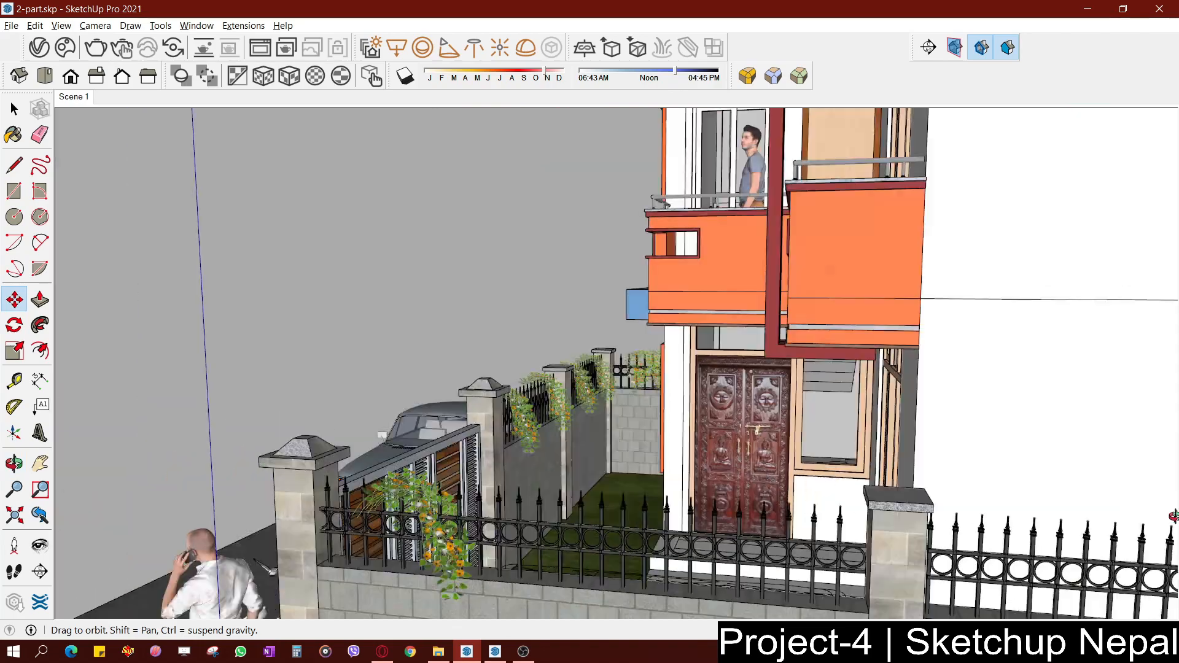
middle_click_drag(737, 492, 776, 492)
scroll(840, 320, "down", 2)
key("space")
left_click(841, 322)
Review the house front with its curtained windows from outside and return to the saved Scene 1 view
middle_click_drag(841, 322, 709, 267)
middle_click_drag(706, 320, 578, 509)
middle_click_drag(707, 339, 658, 422)
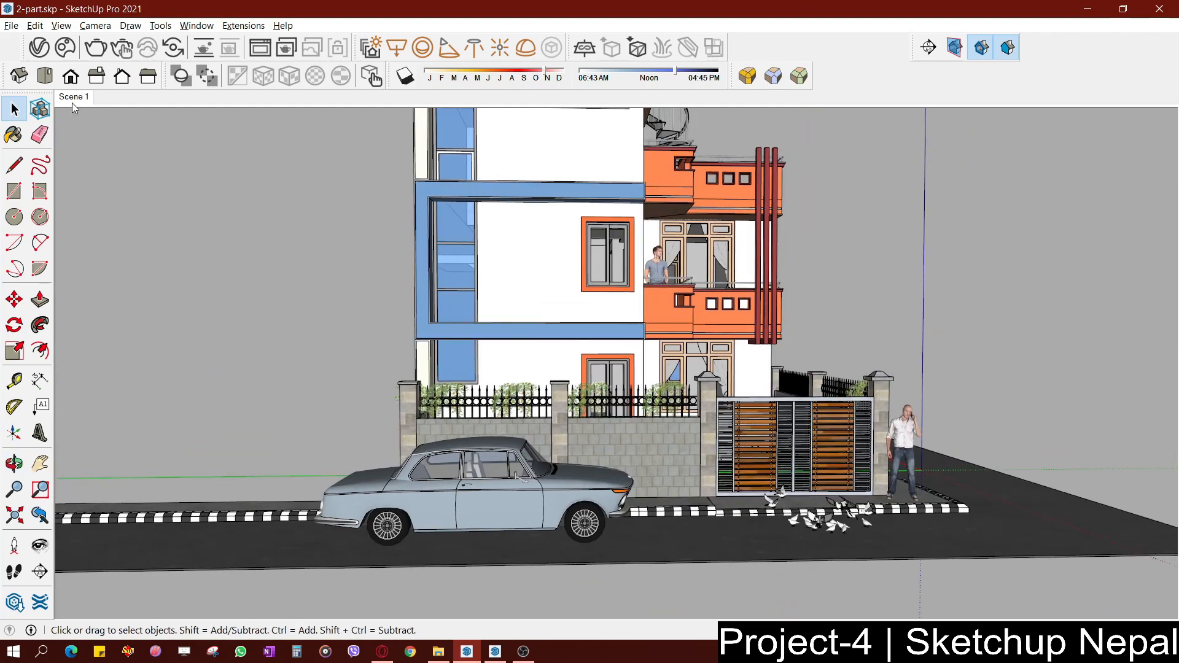
left_click(72, 99)
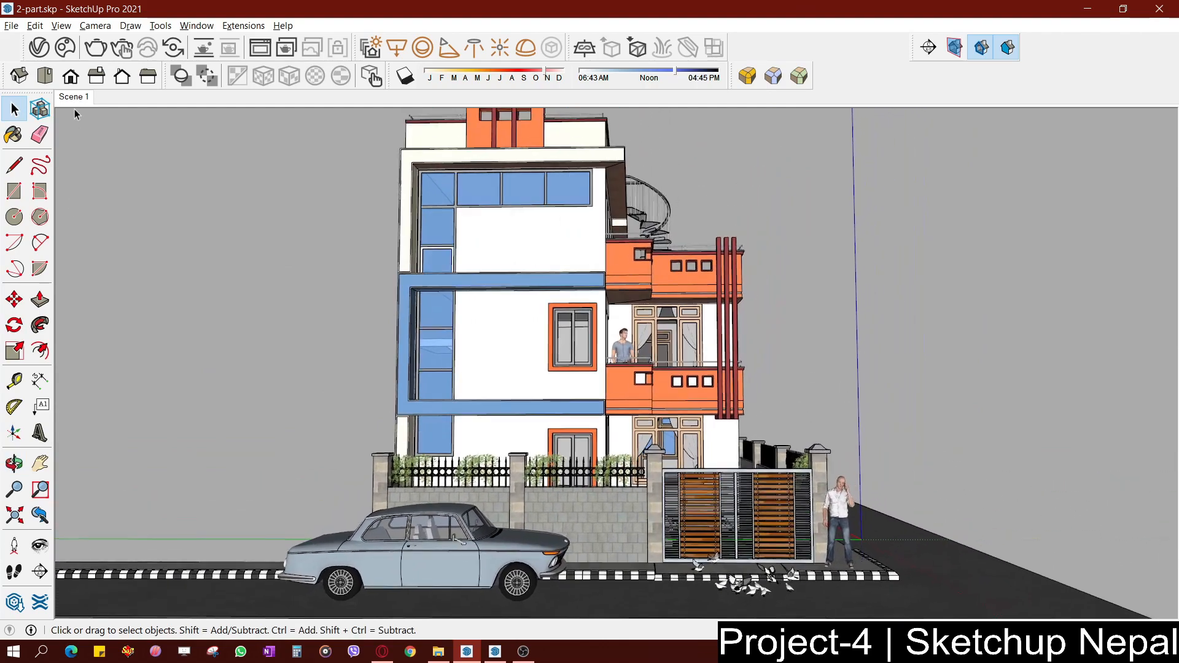
middle_click_drag(132, 492, 485, 423)
middle_click_drag(102, 418, 532, 403)
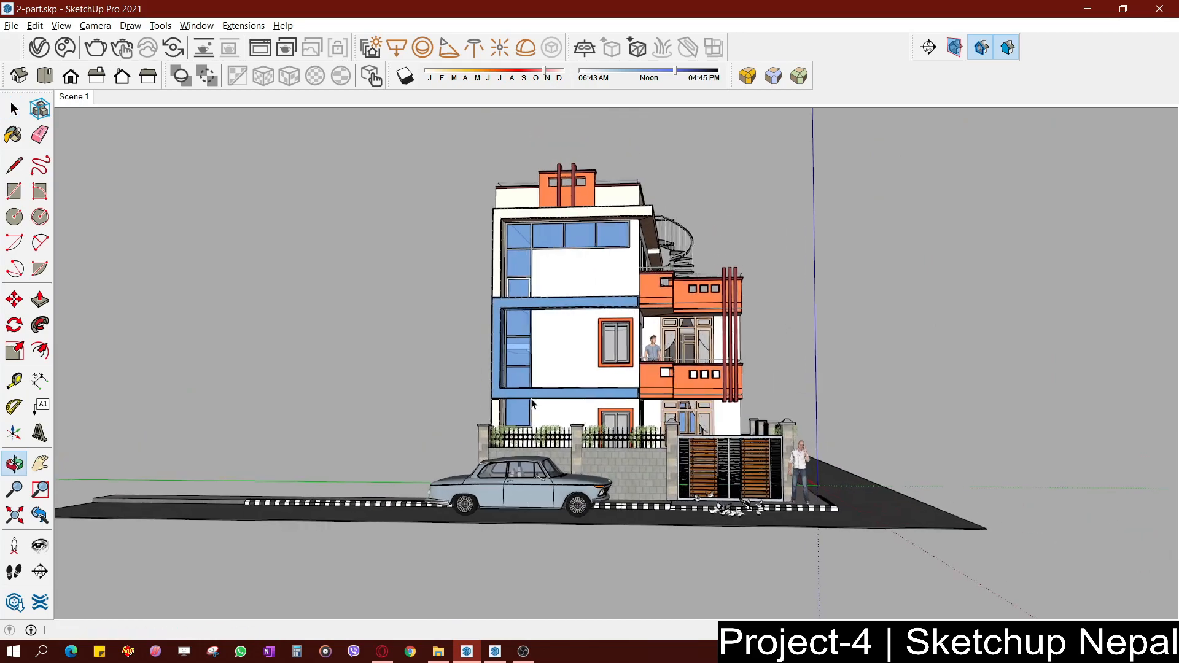
scroll(532, 404, "up", 3)
left_click(7, 112)
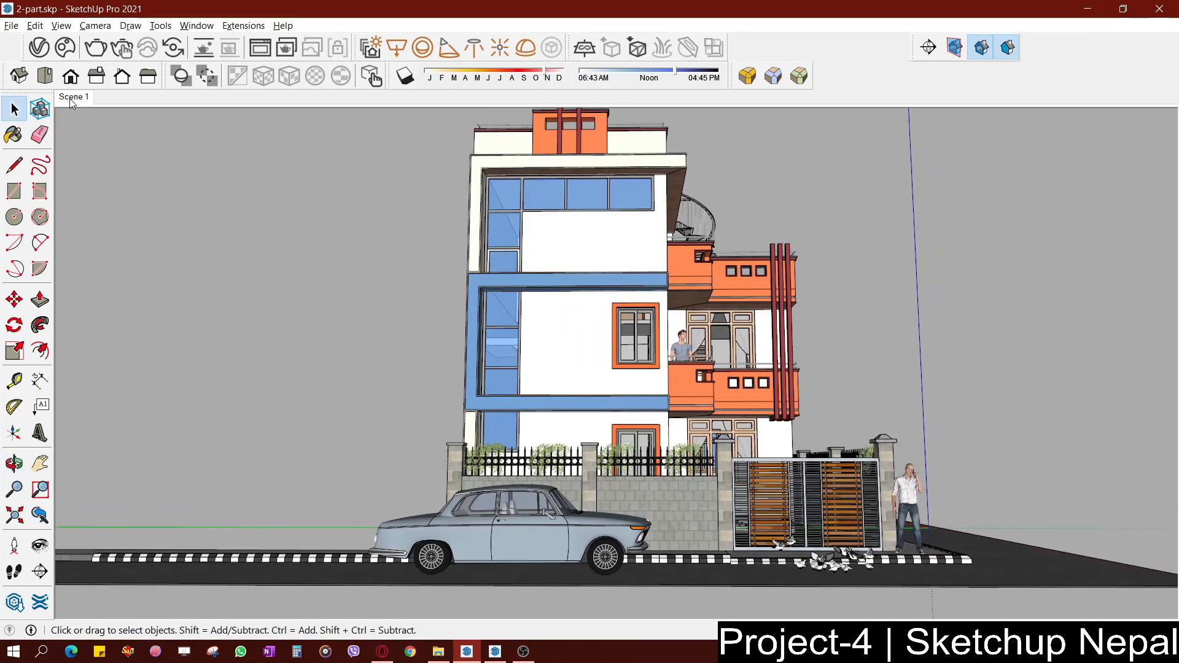